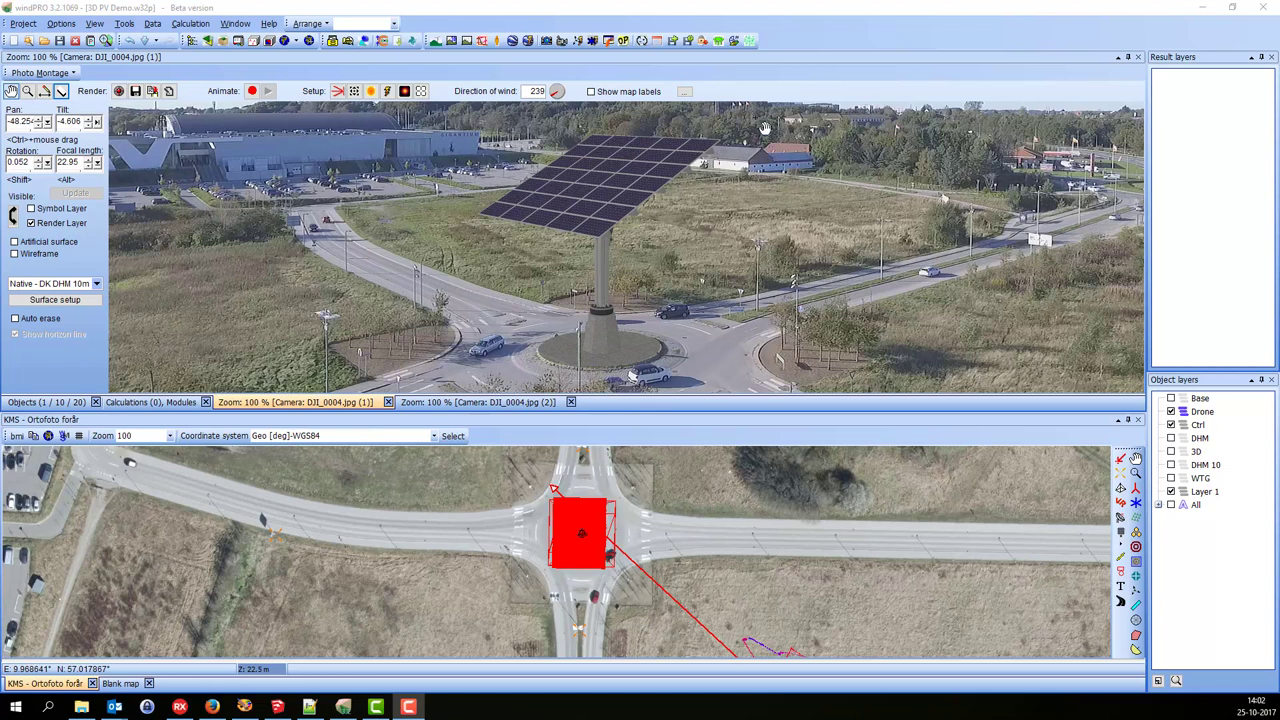
Toggle the render layer off and on in the first camera's photomontage and compare the solar panel between both camera views.
click(31, 223)
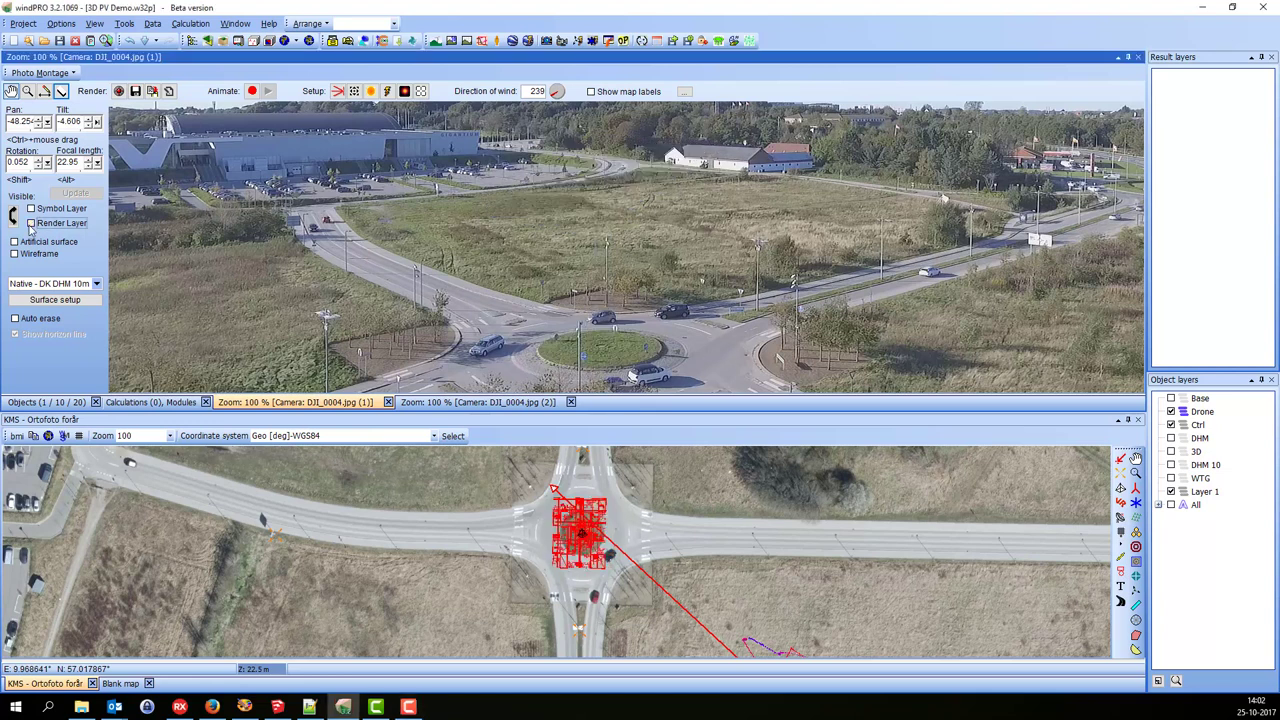
click(31, 223)
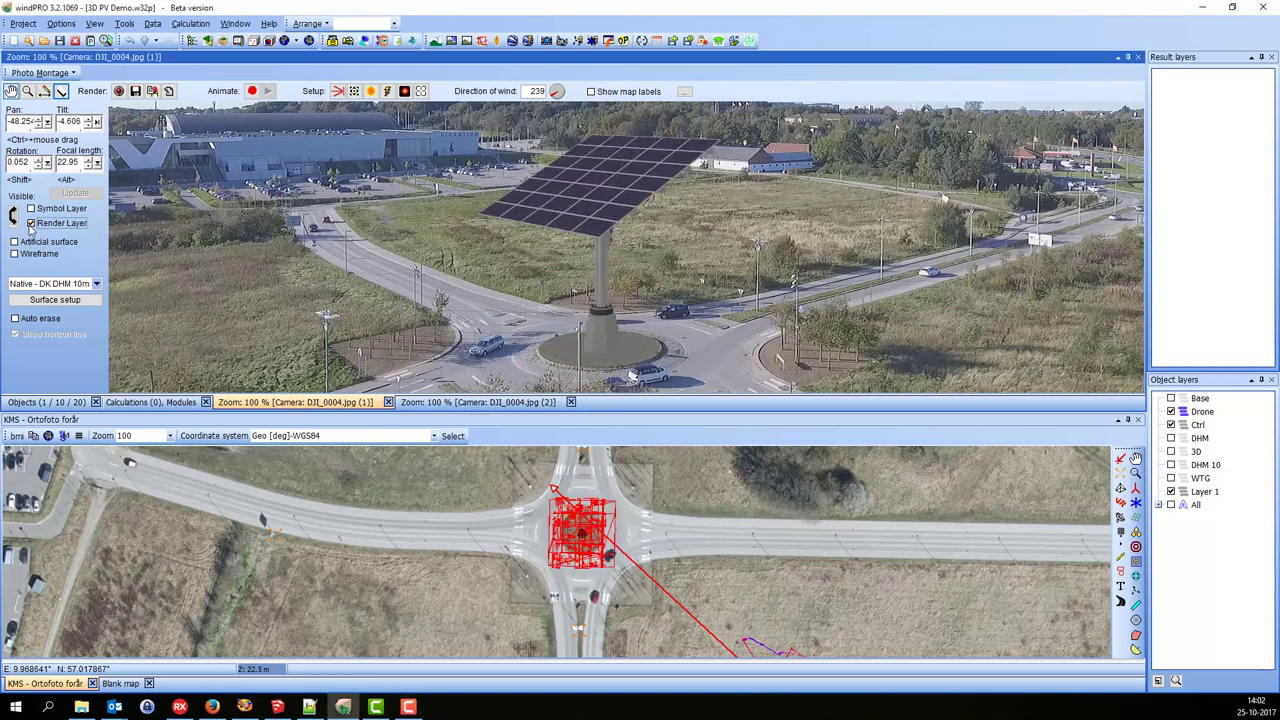
click(470, 402)
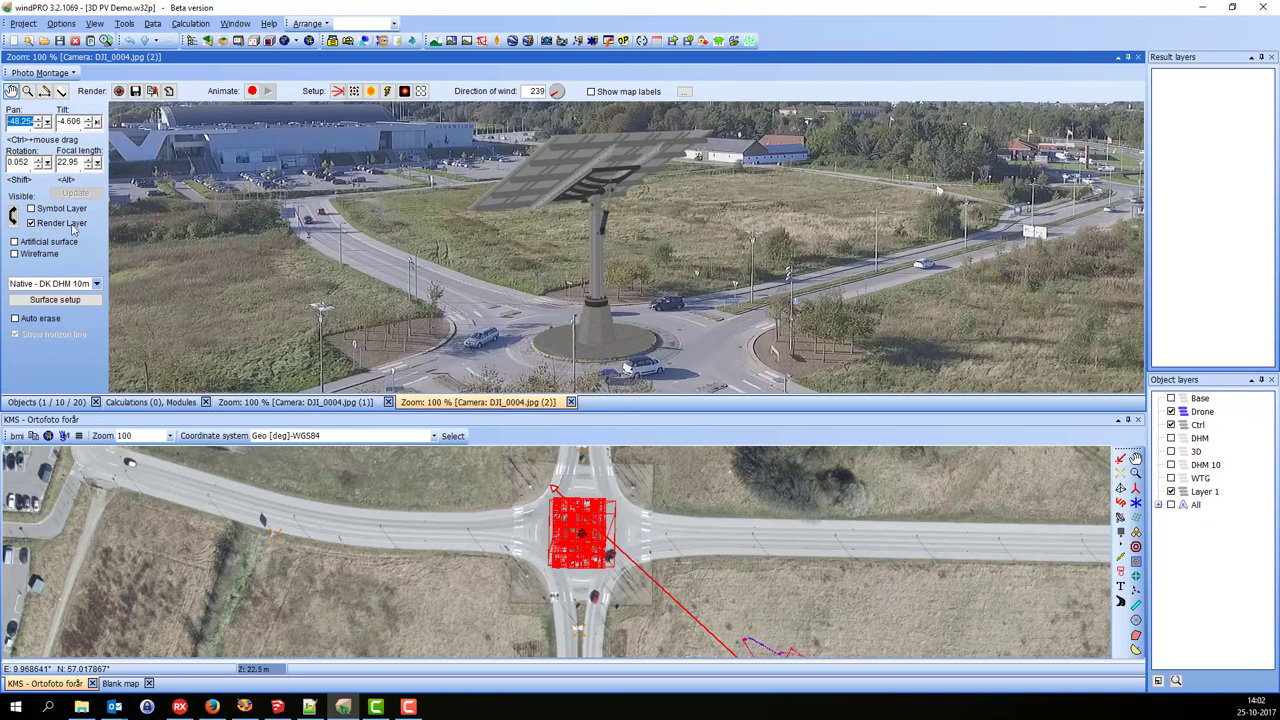
click(312, 402)
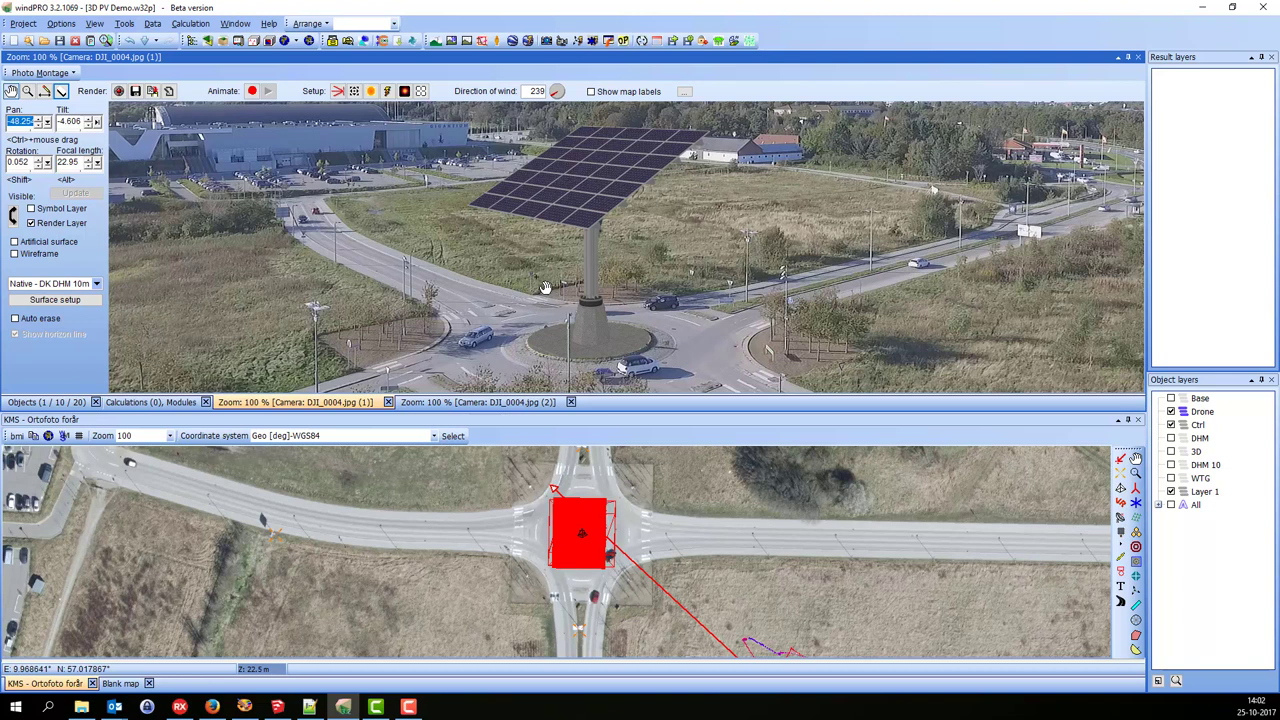
click(593, 544)
click(645, 266)
drag(645, 266, 645, 260)
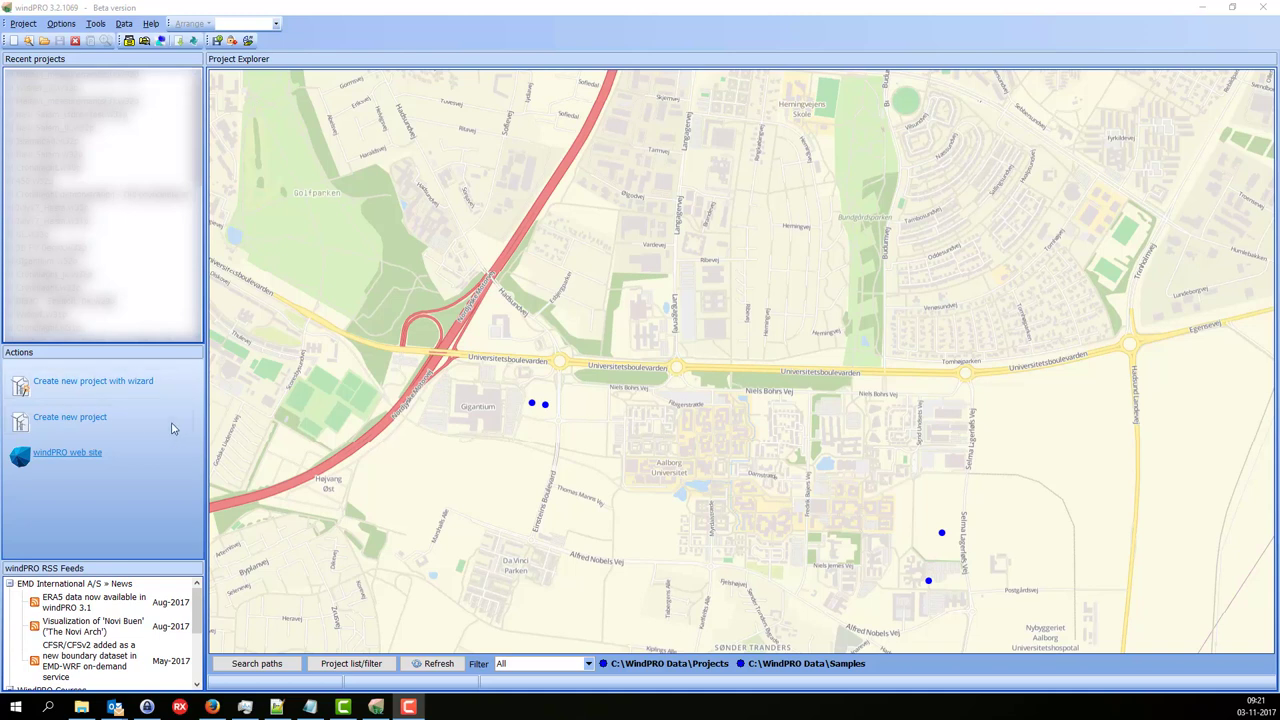
Create a new project from the project map around the Gigantium roundabout and save it as PV demo in the PV demo folder.
mouse_move(366, 308)
drag(586, 432, 596, 343)
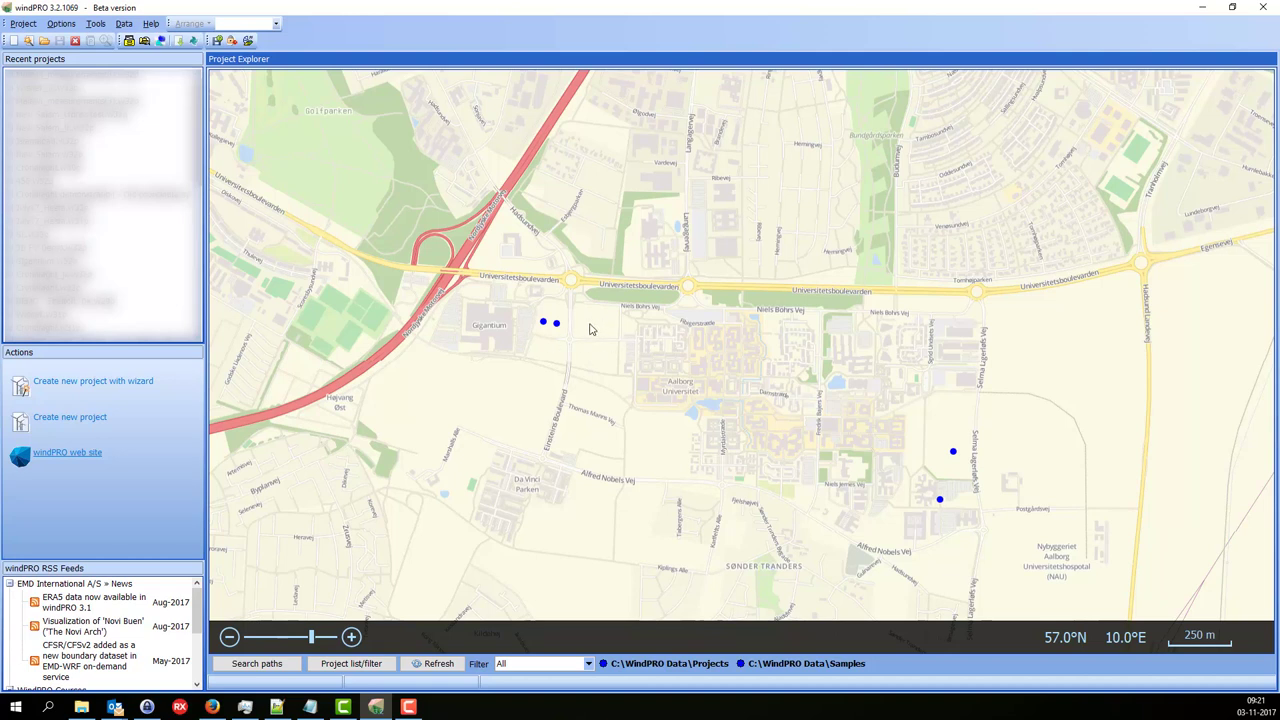
key(ctrl+n)
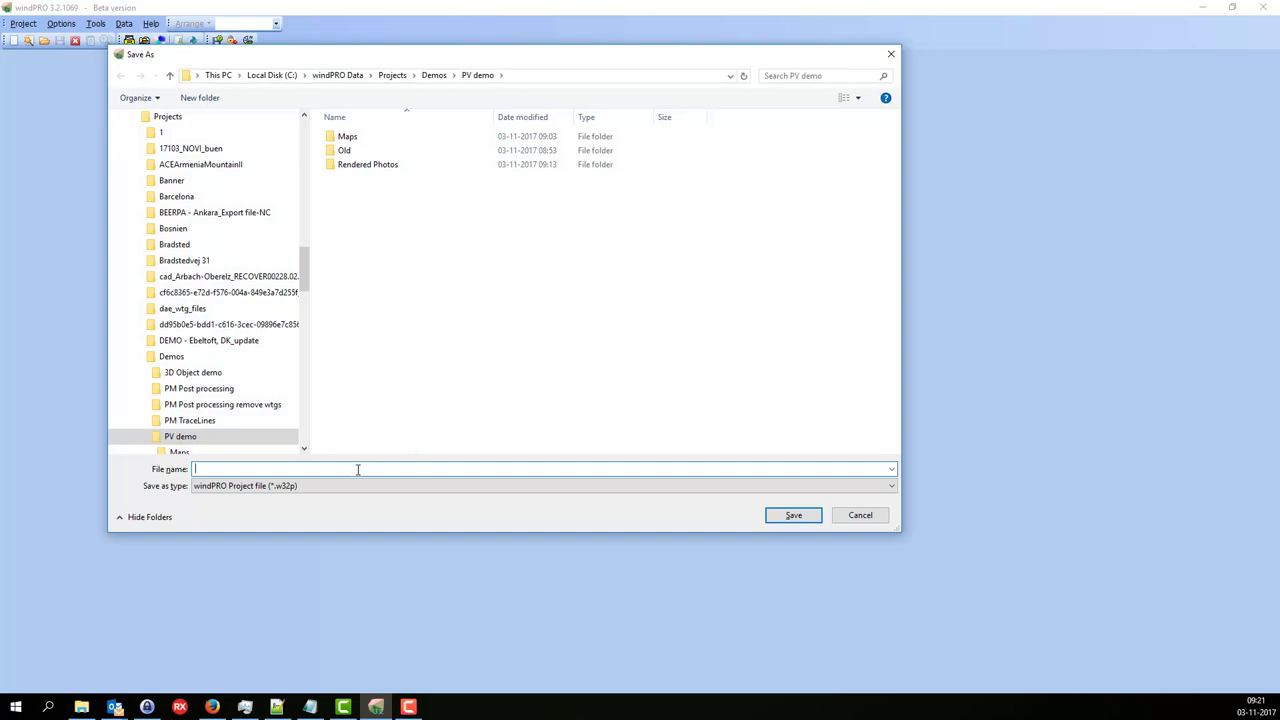
text(PV demo)
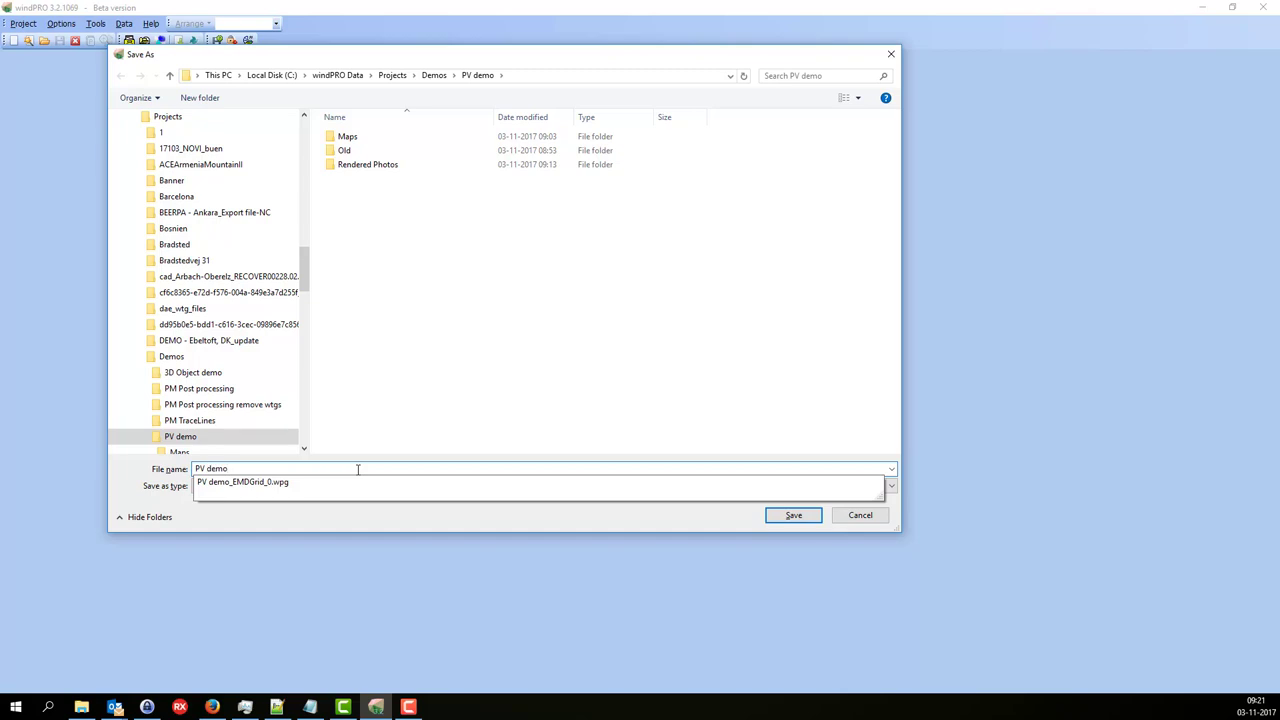
key(Return)
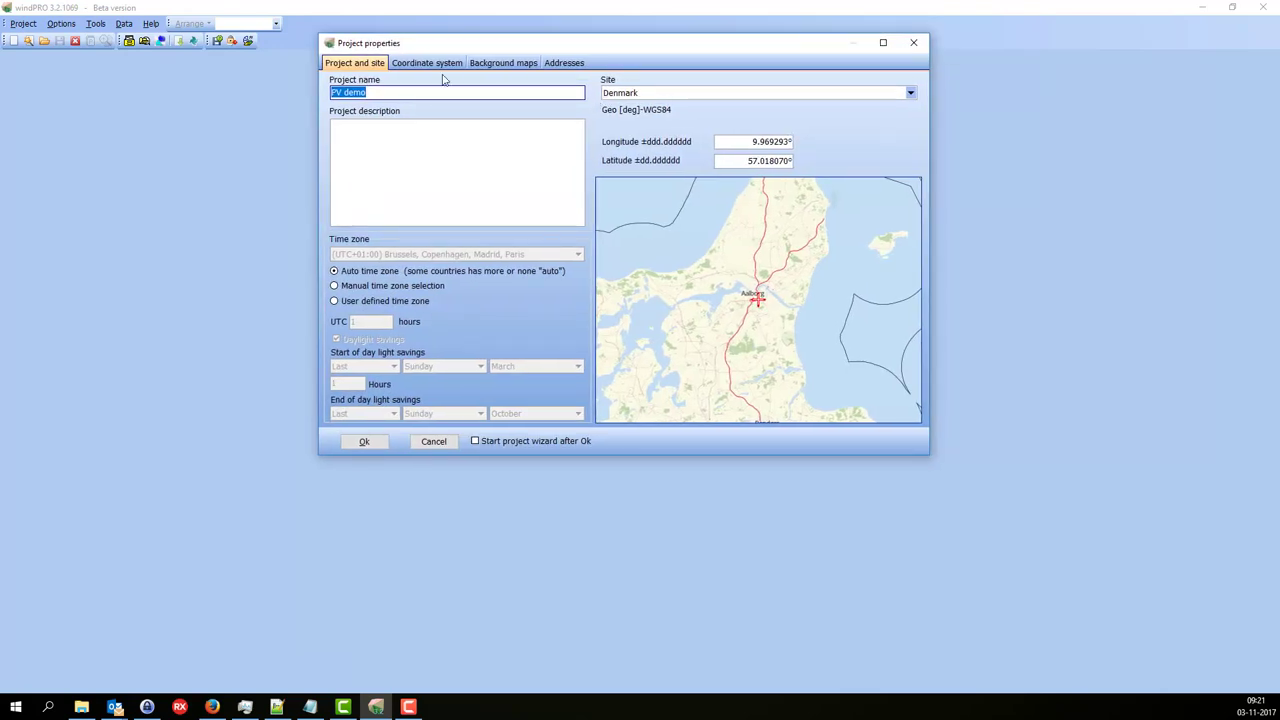
Add the EMD Open Streep Map as a dynamic background map in the project properties.
drag(581, 43, 573, 83)
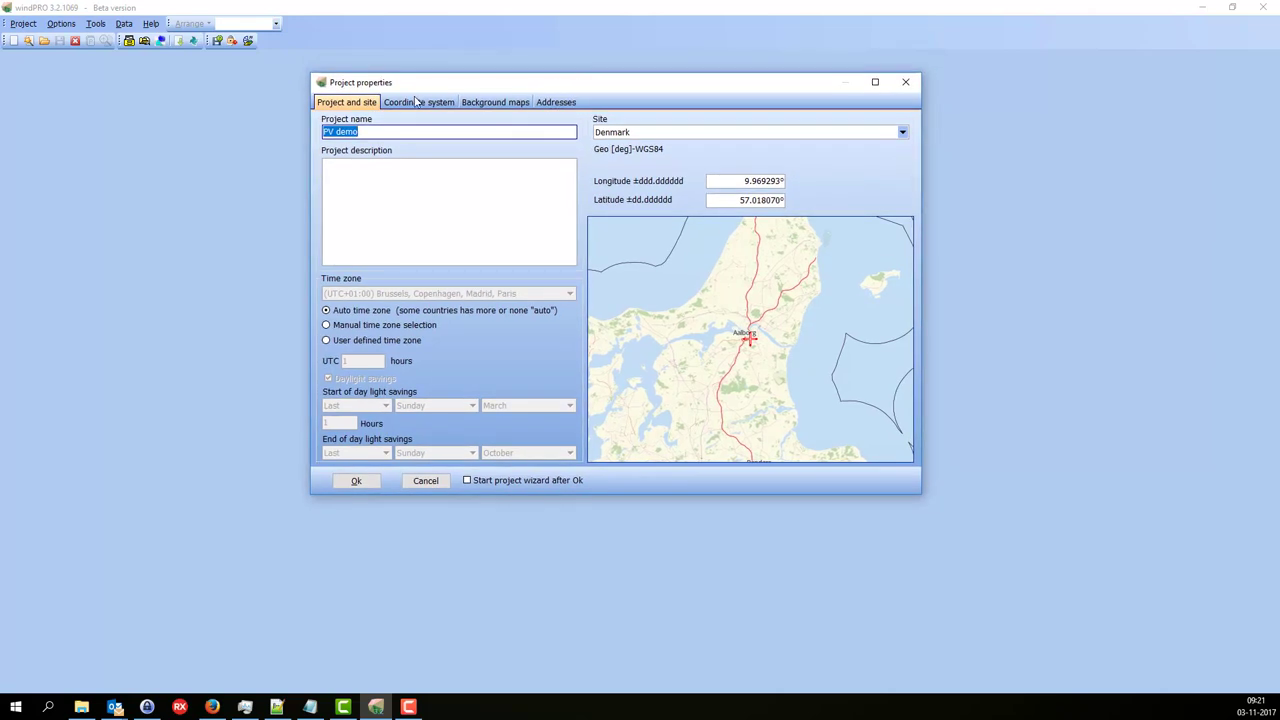
click(493, 105)
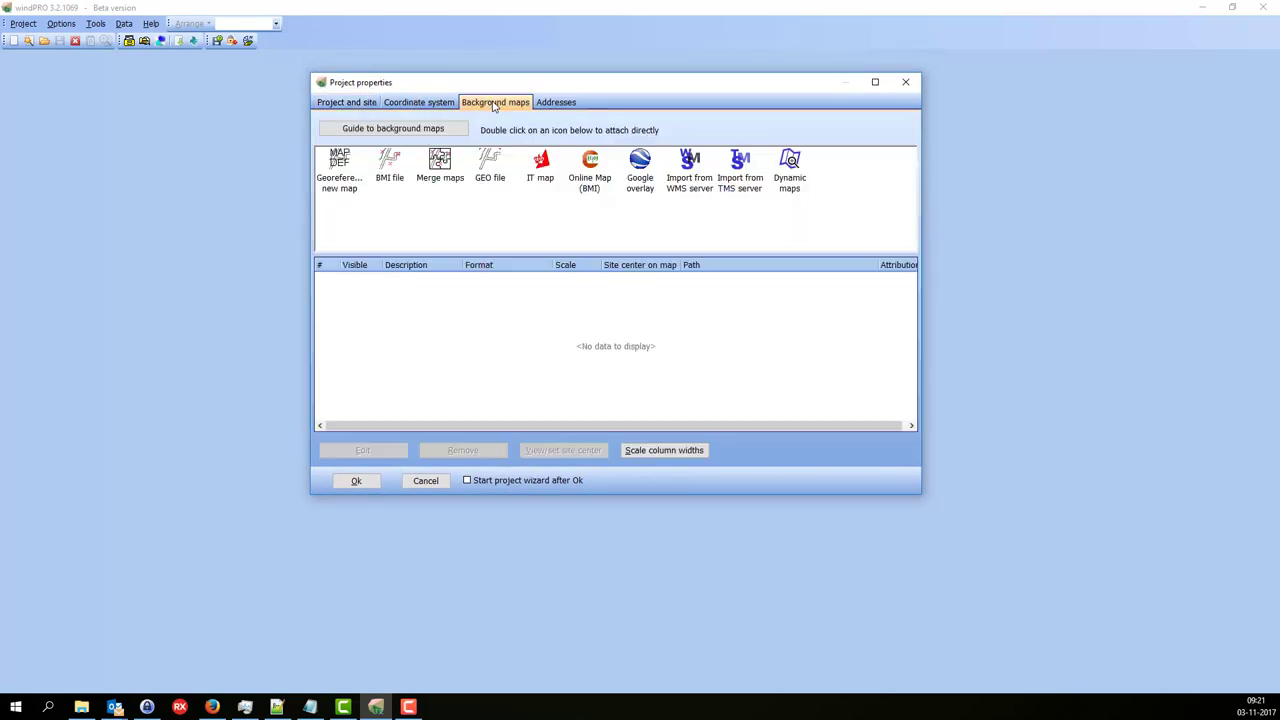
double_click(791, 168)
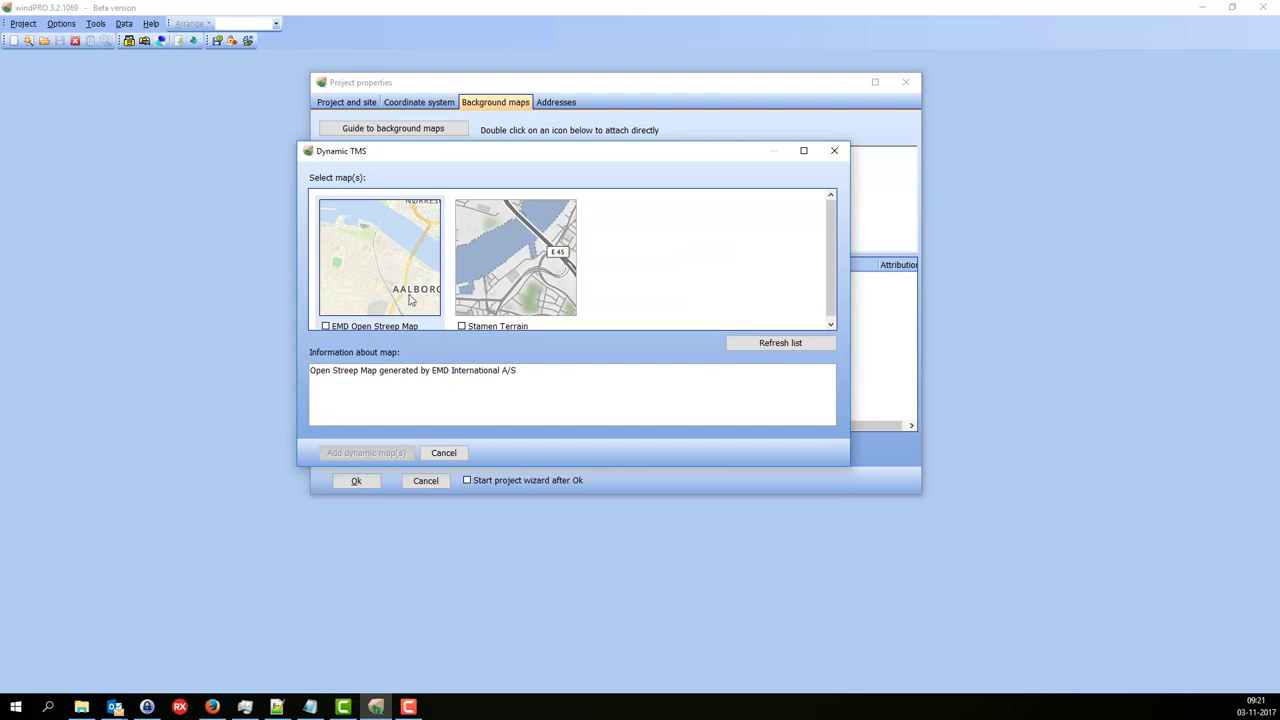
click(325, 324)
click(368, 456)
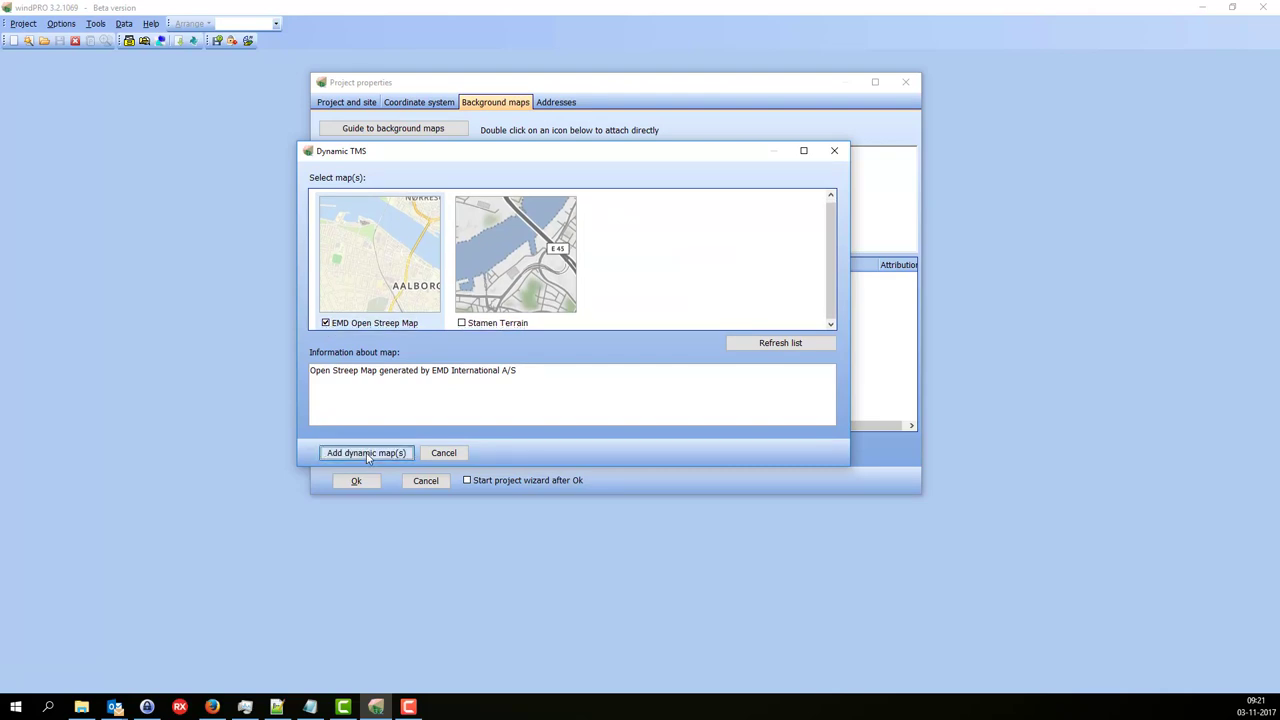
Import the KMS - Ortofoto forår WMS map around the field beside the roundabout, save it as BMI with 4 tiles and accept the project properties.
double_click(689, 165)
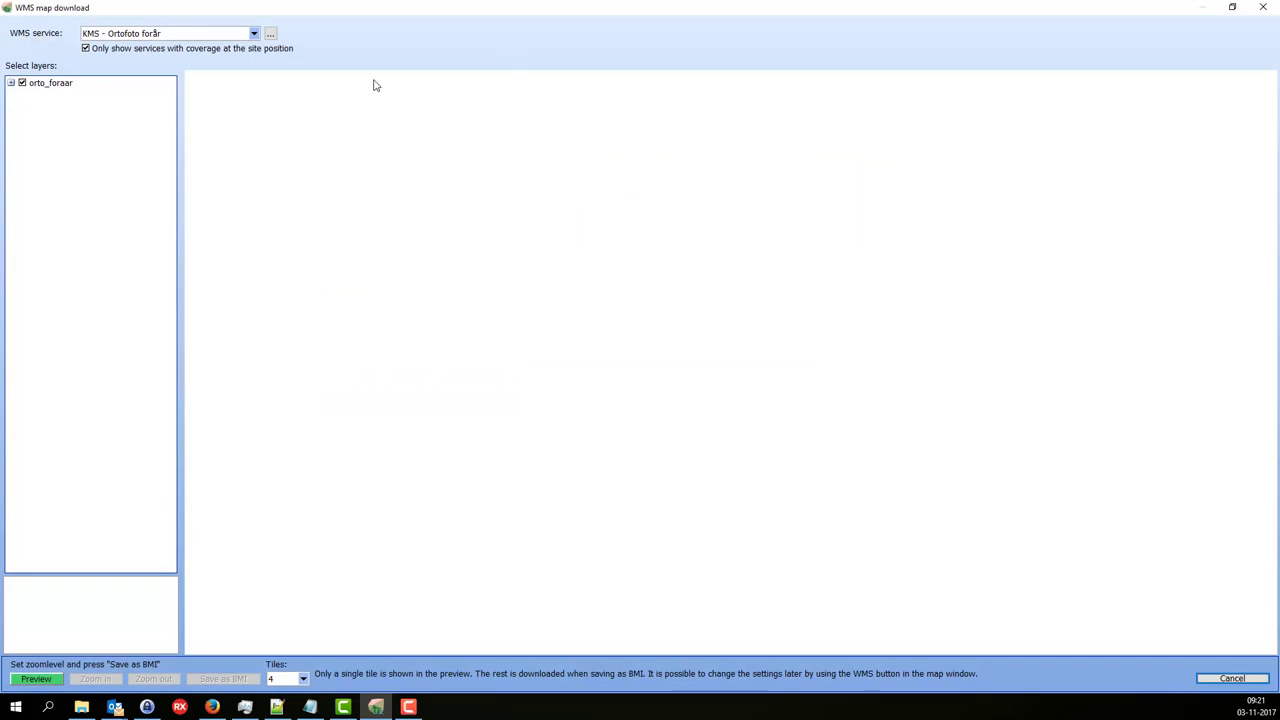
click(50, 680)
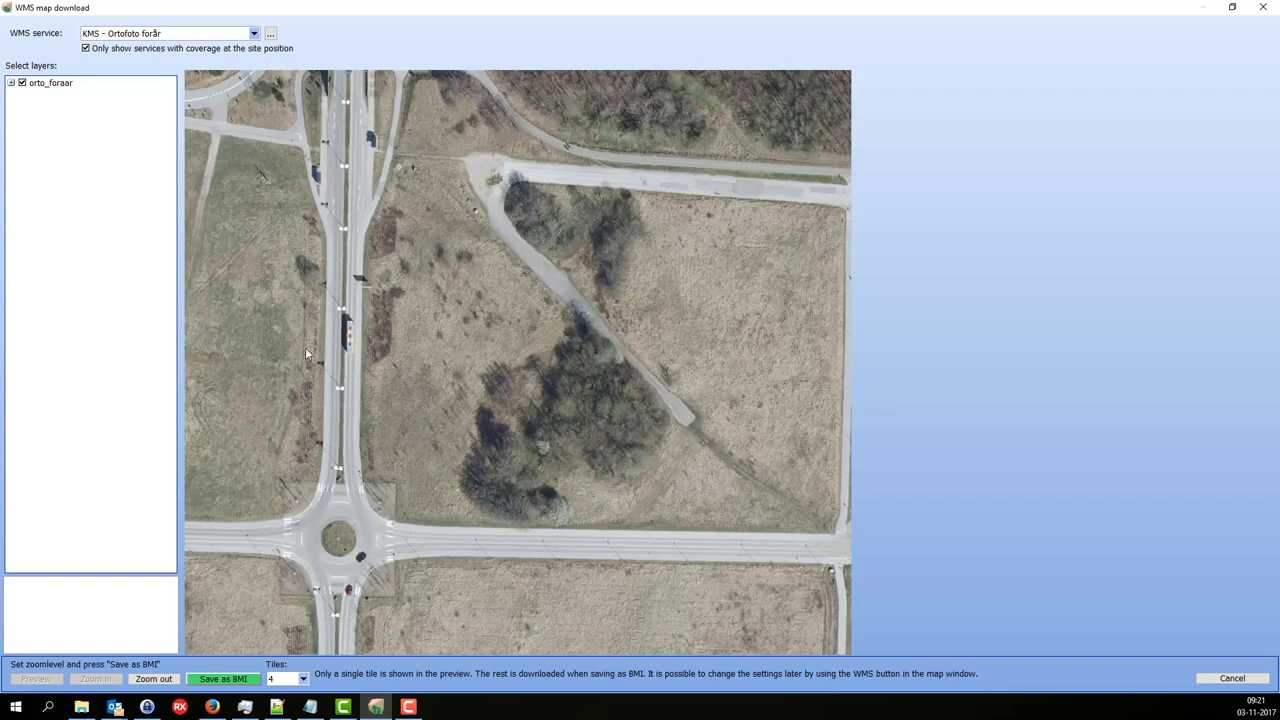
click(656, 371)
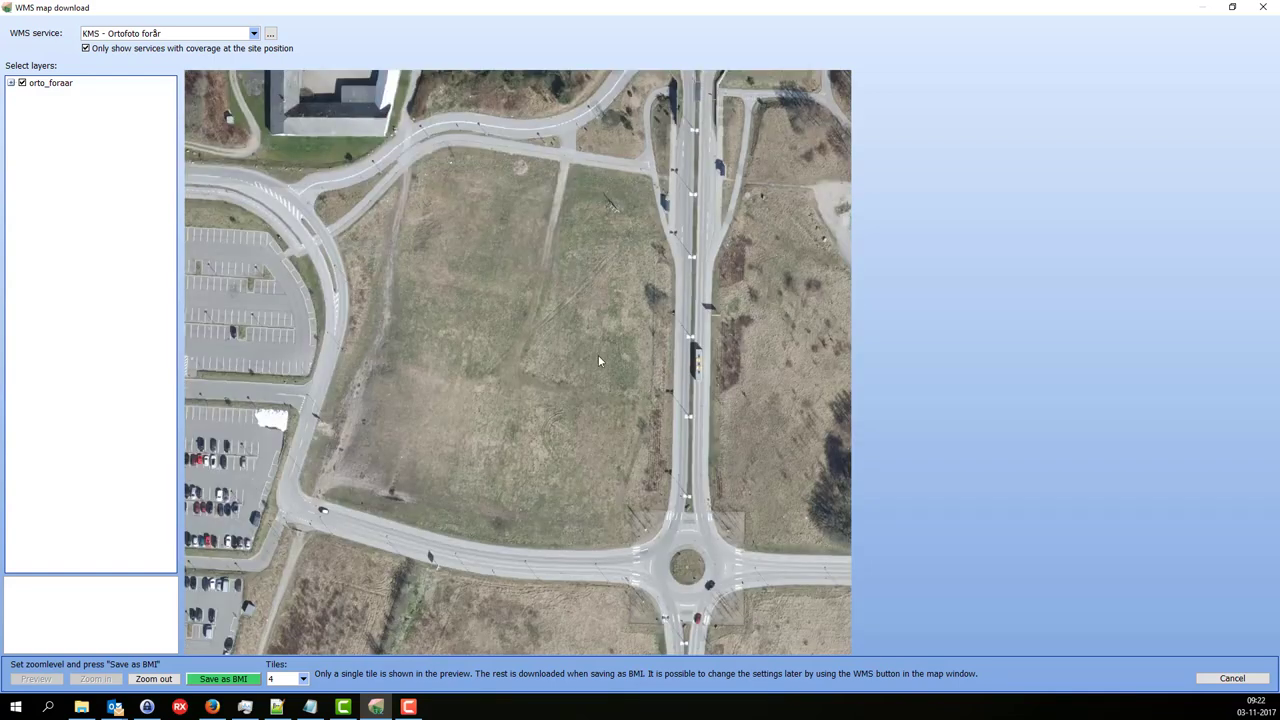
click(521, 363)
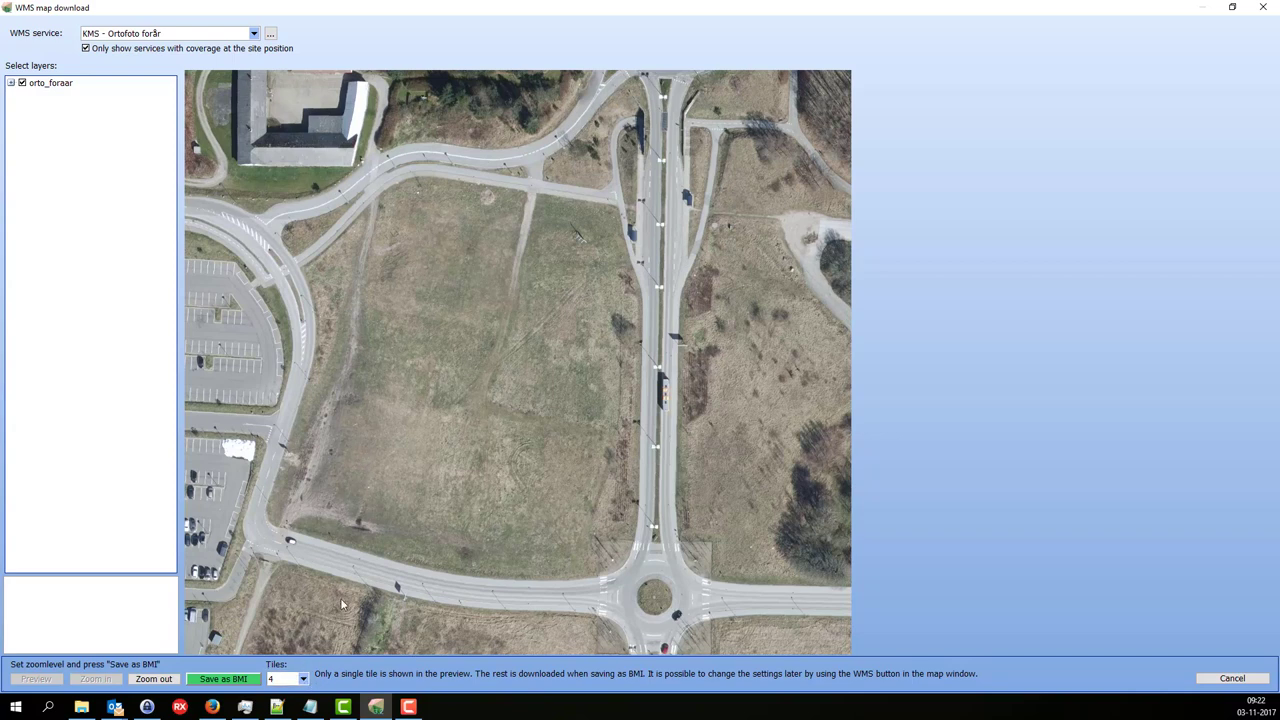
click(222, 680)
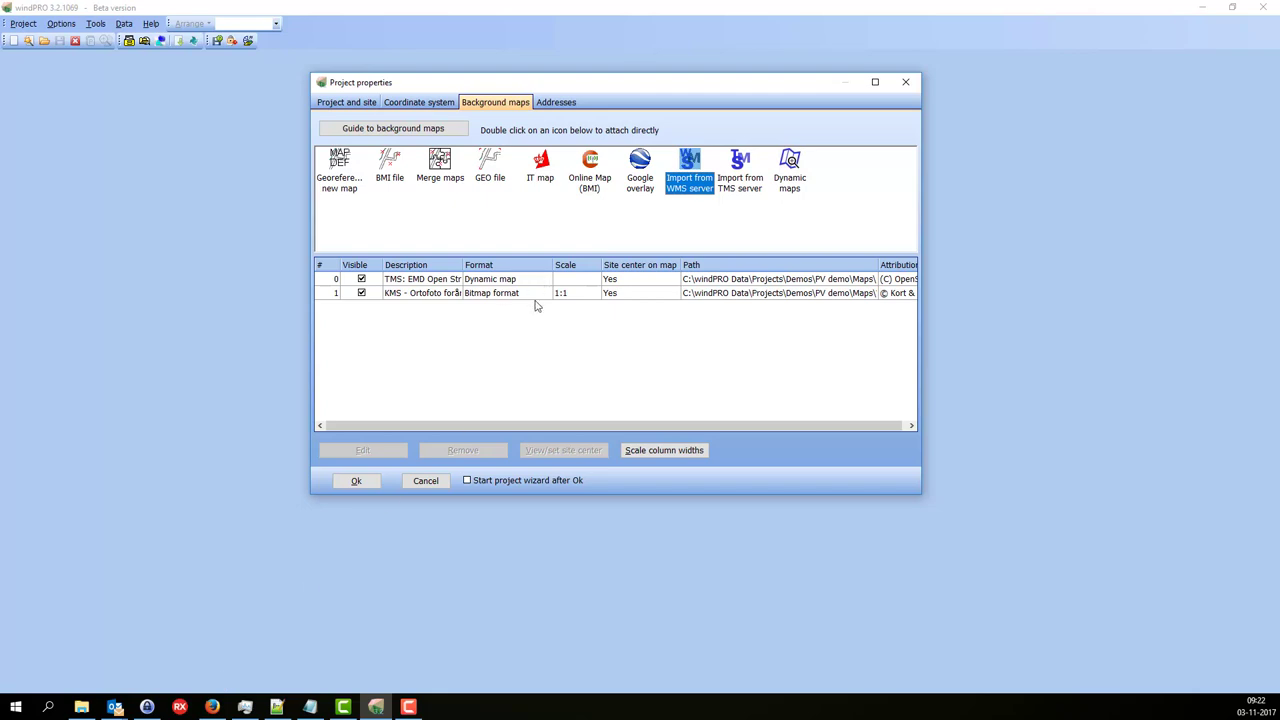
click(356, 482)
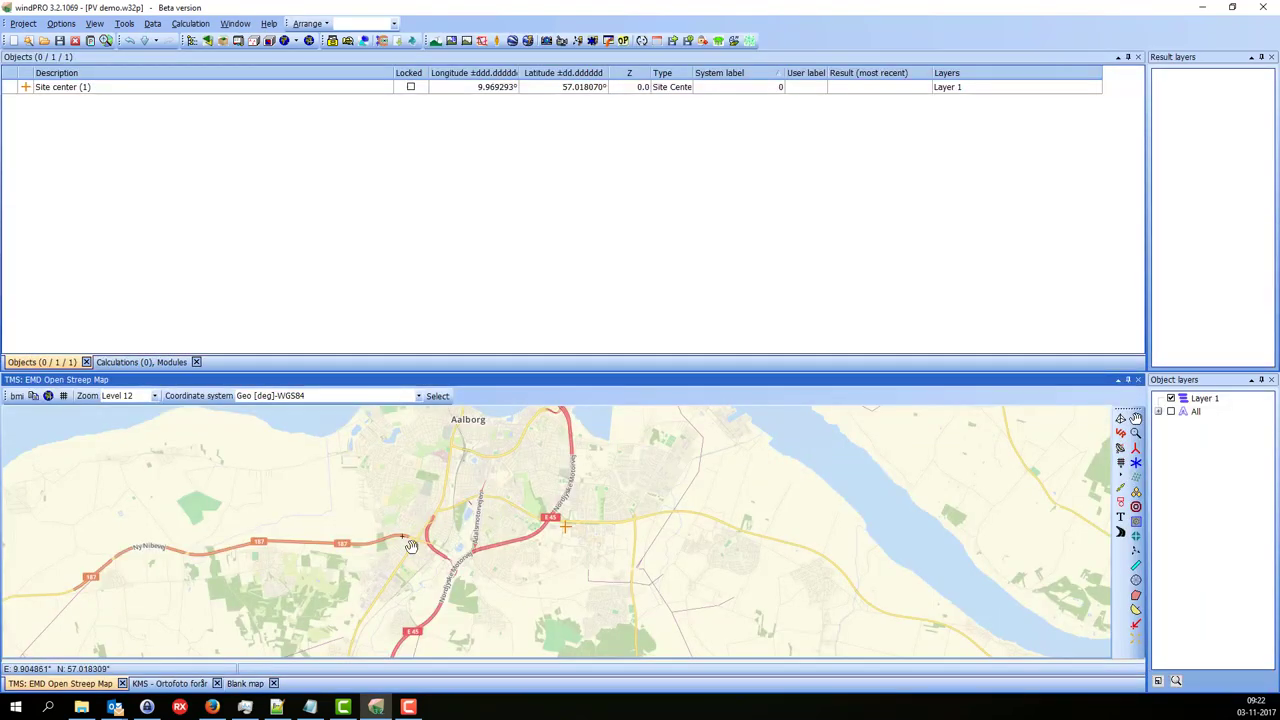
Display the KMS - Ortofoto forår map with the roundabout near the middle of the view.
click(188, 683)
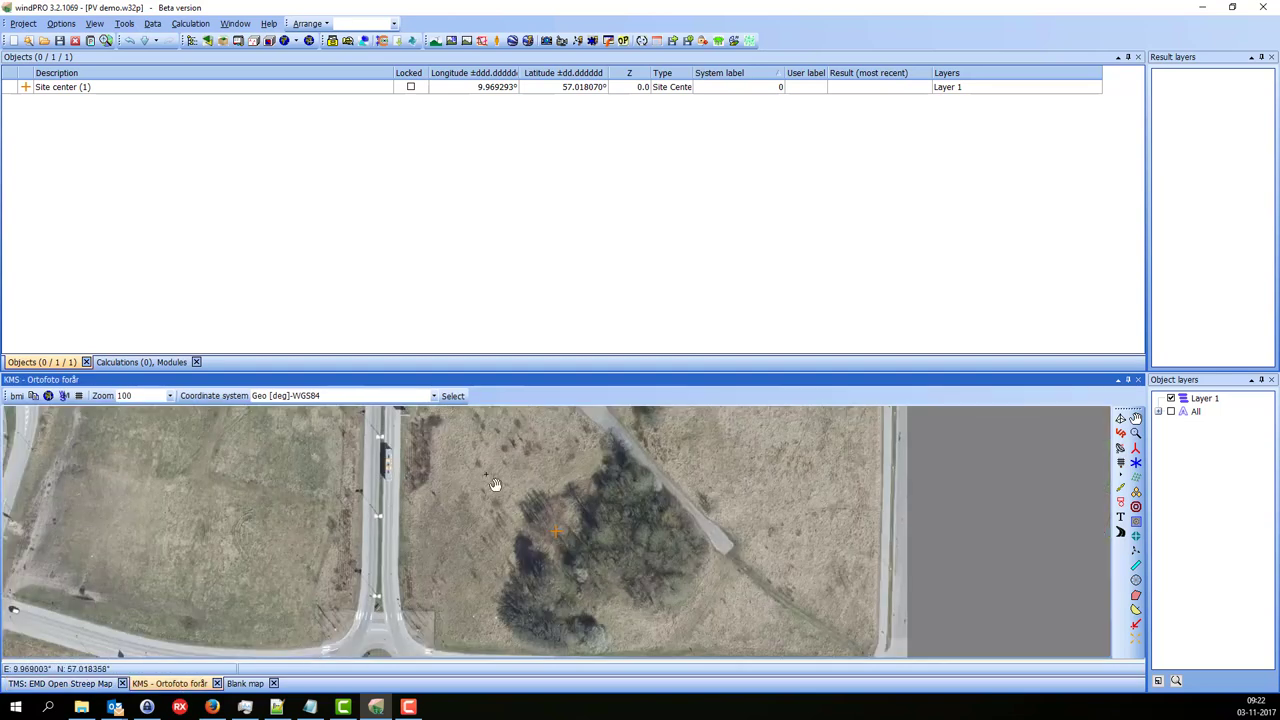
drag(523, 549, 643, 437)
drag(632, 588, 708, 546)
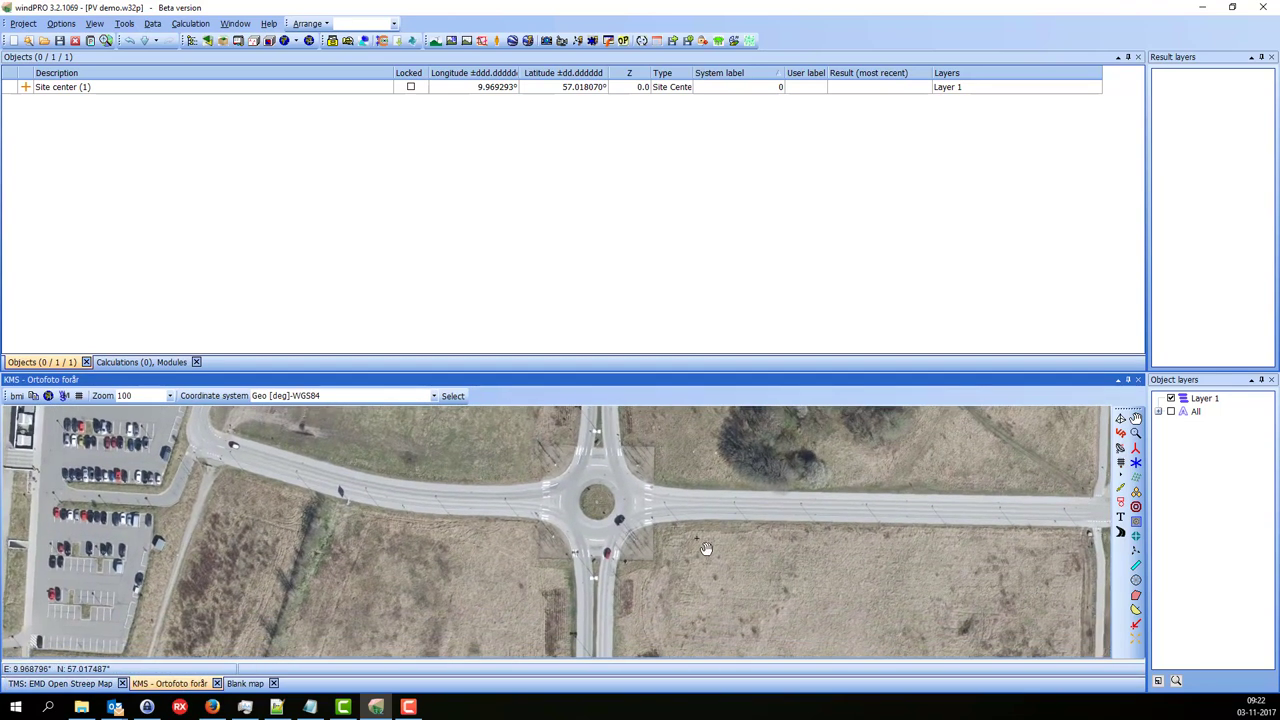
drag(714, 465, 726, 498)
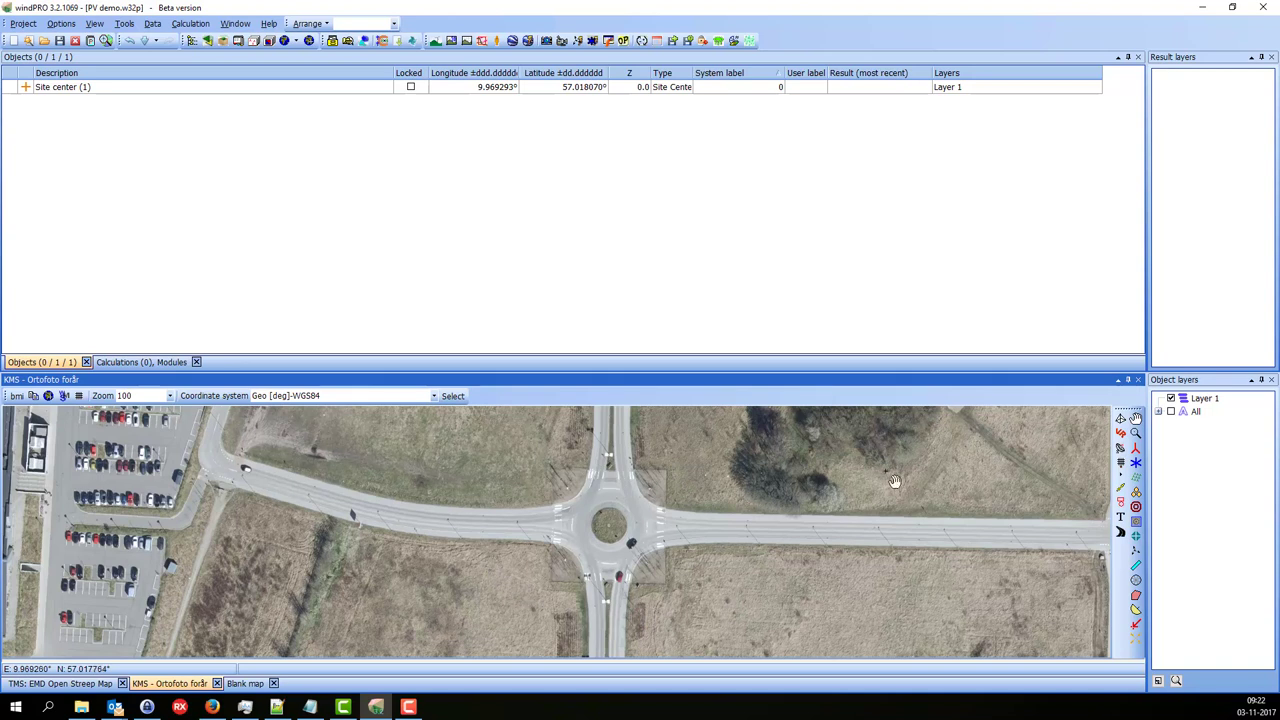
Rename the object layer Layer 1 as Elevation.
click(1206, 401)
click(1207, 400)
text(Elevation)
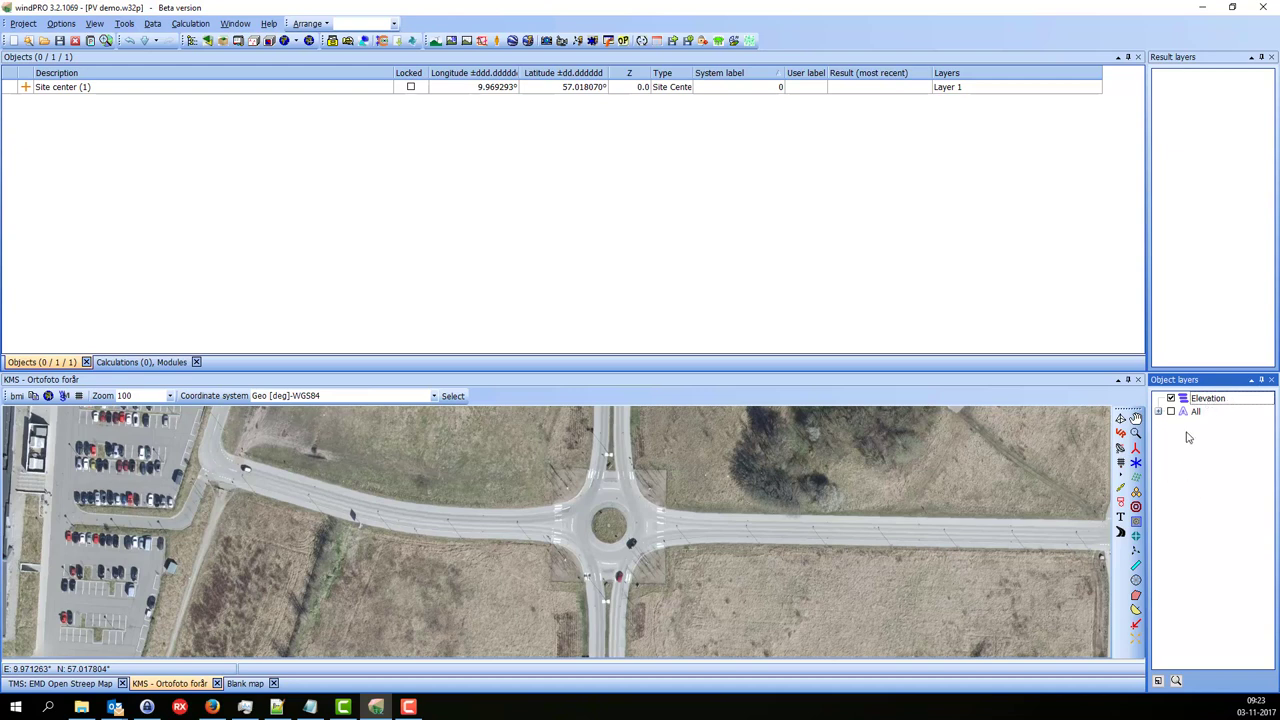
Place an elevation grid object just northeast of the roundabout, choose the DK DHM 1.6m grid online data and accept the data terms.
click(1136, 521)
click(696, 458)
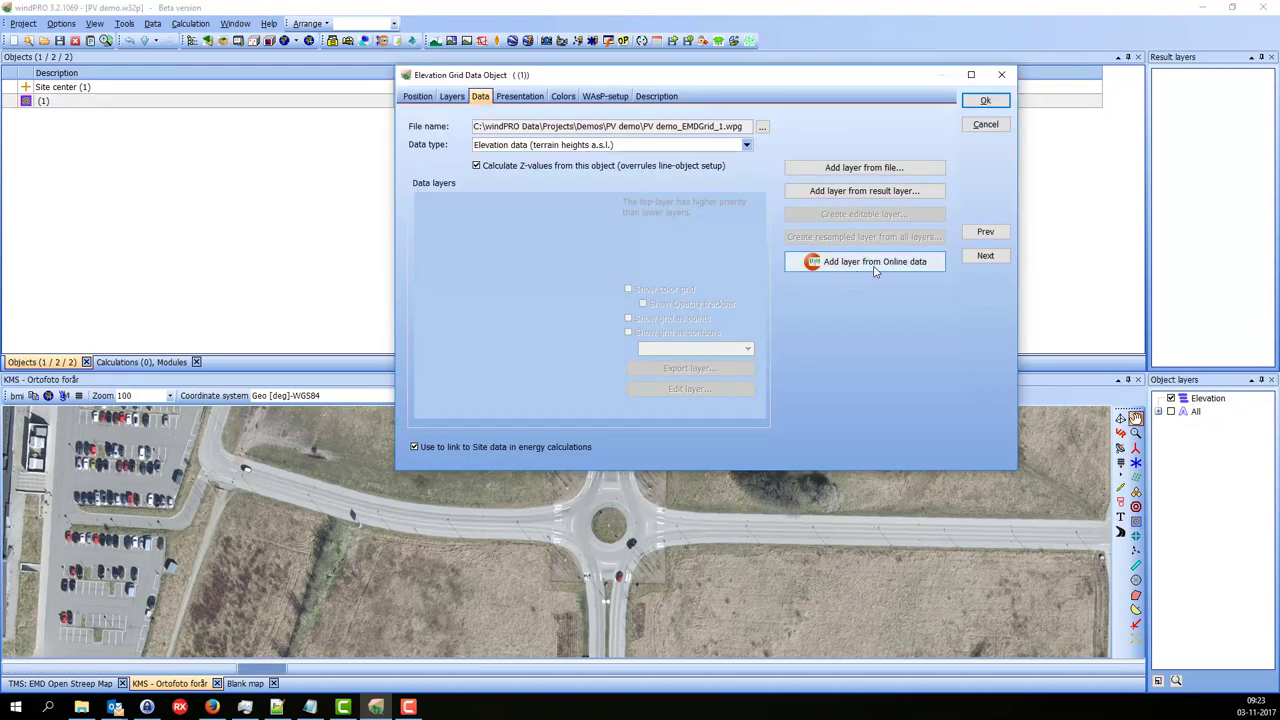
click(888, 265)
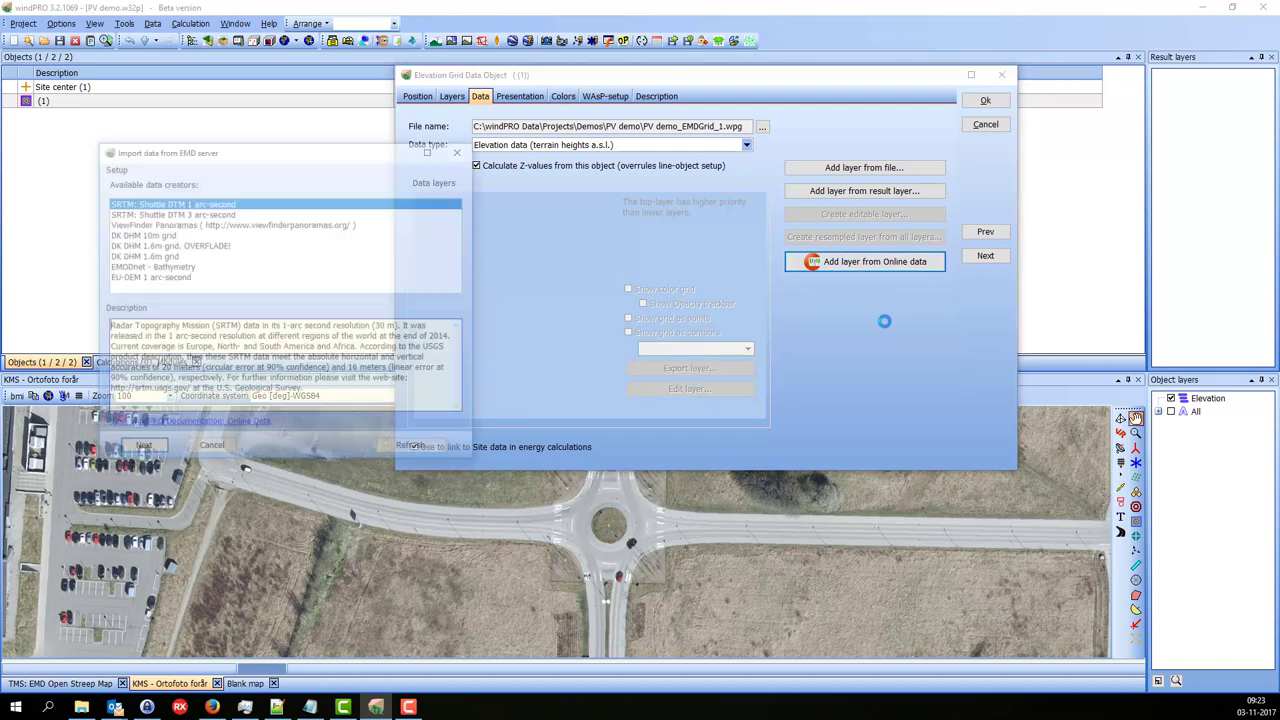
double_click(160, 256)
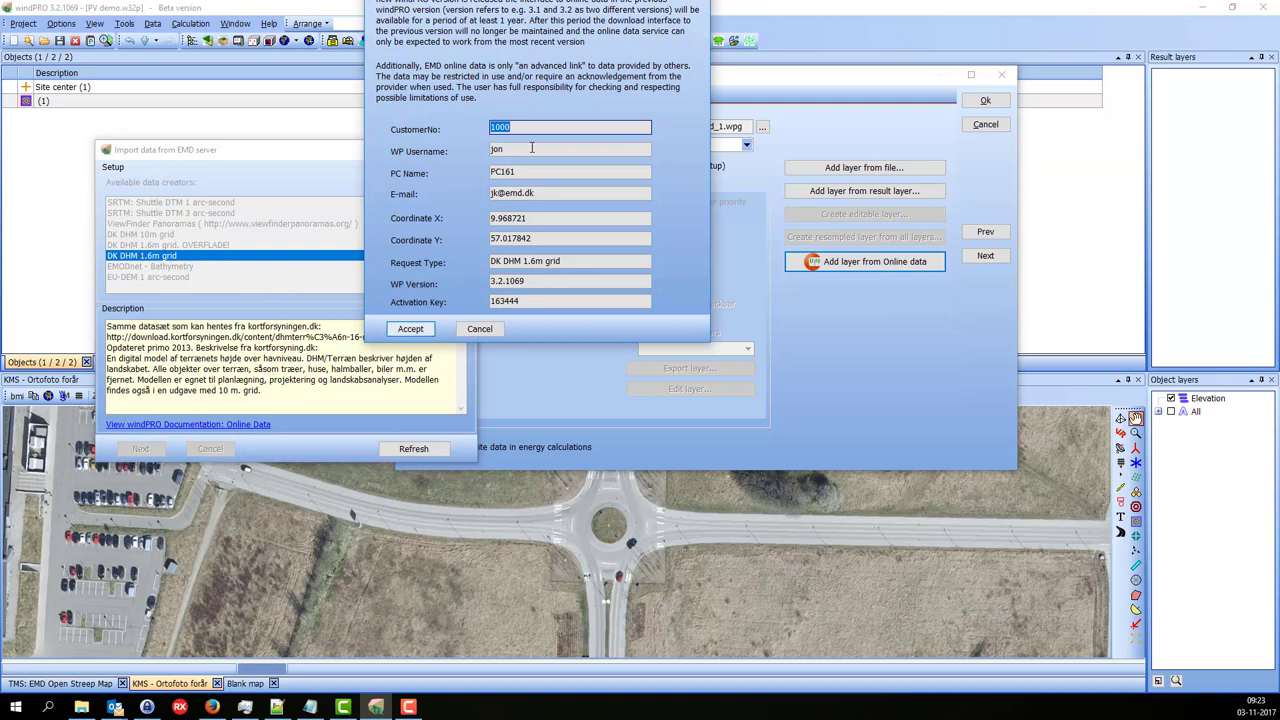
click(418, 333)
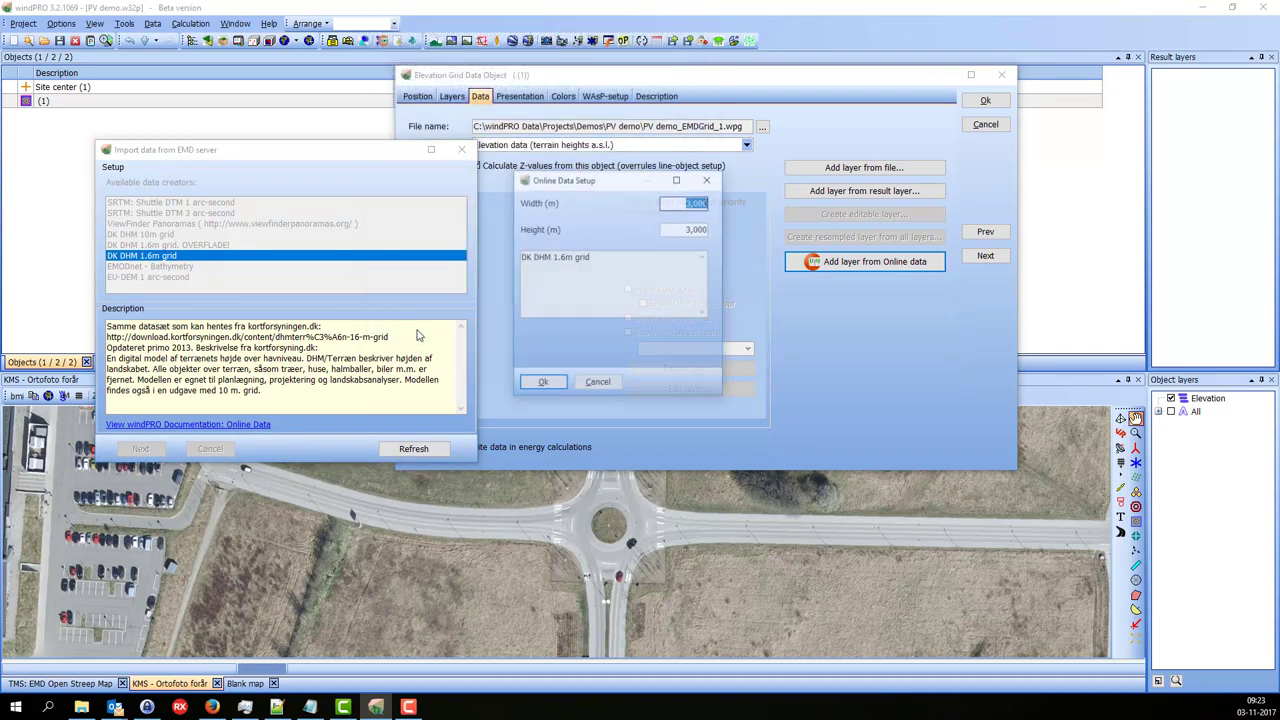
Set the online elevation data area to 1,000 m wide and 1,000 m high and download it.
click(688, 202)
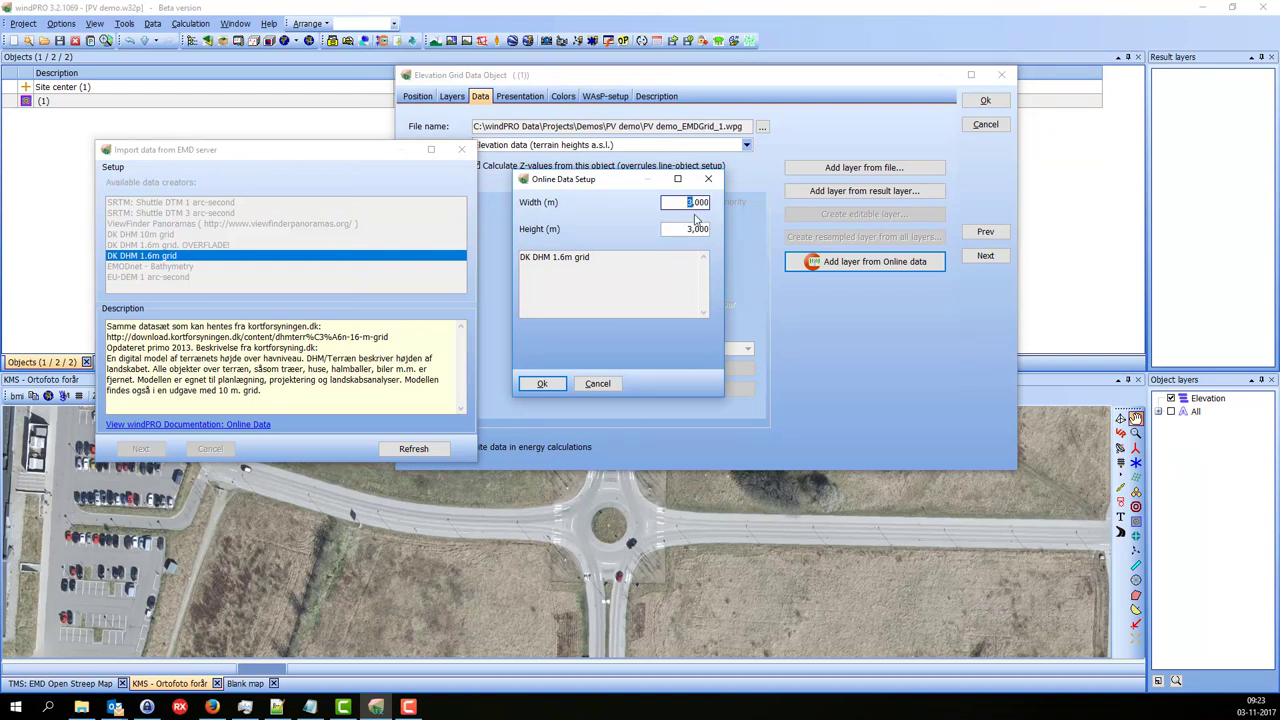
text(1)
click(687, 229)
text(1)
click(542, 384)
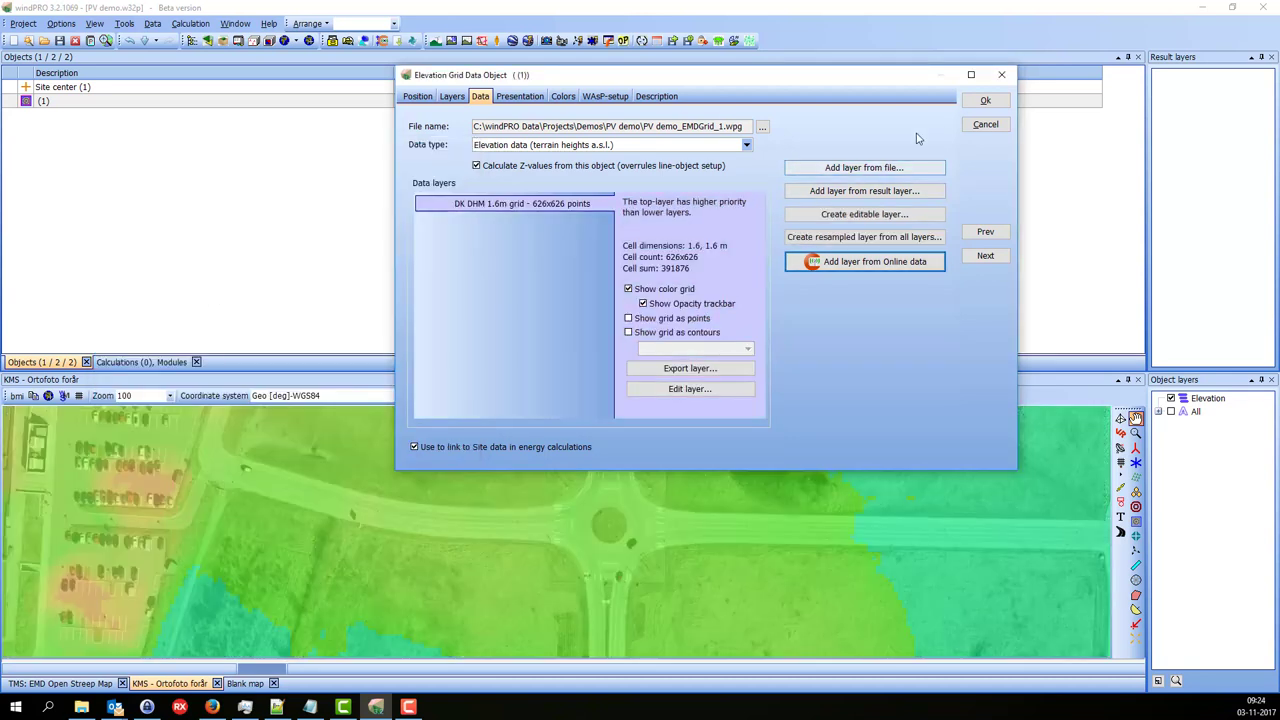
Accept the elevation grid object and let the site center take its Z value from it.
click(985, 100)
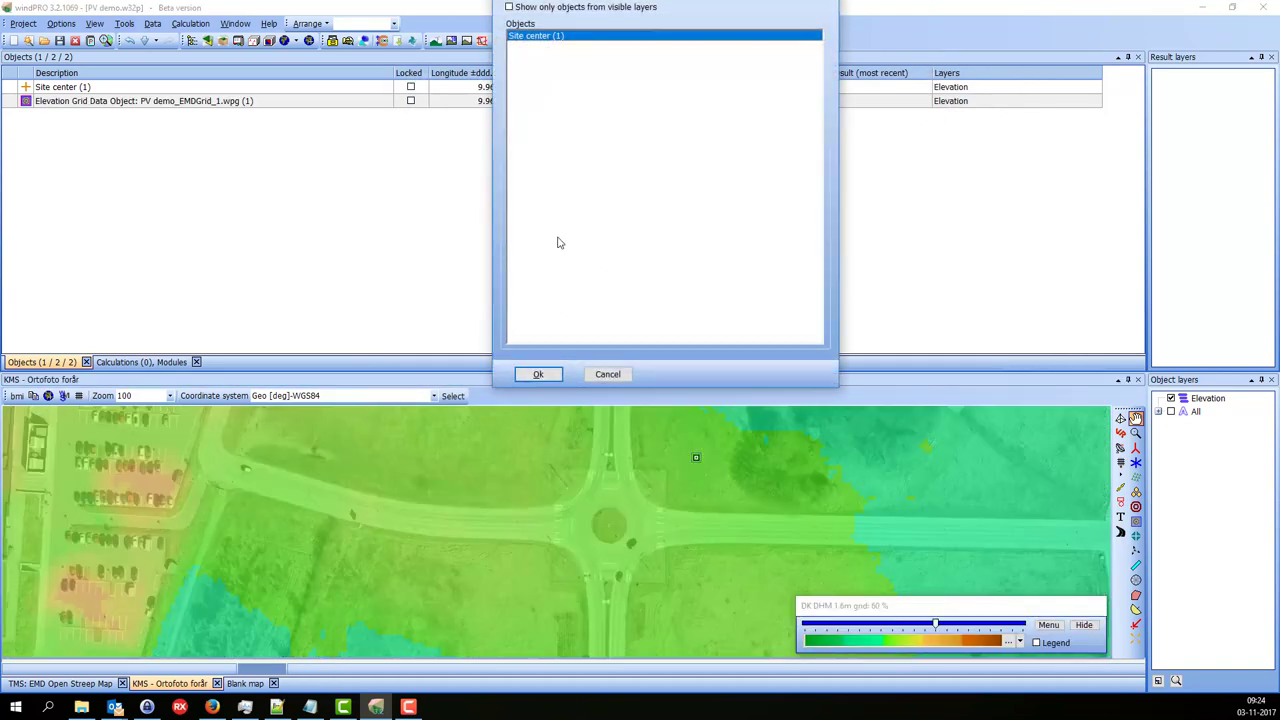
drag(660, 3, 857, 22)
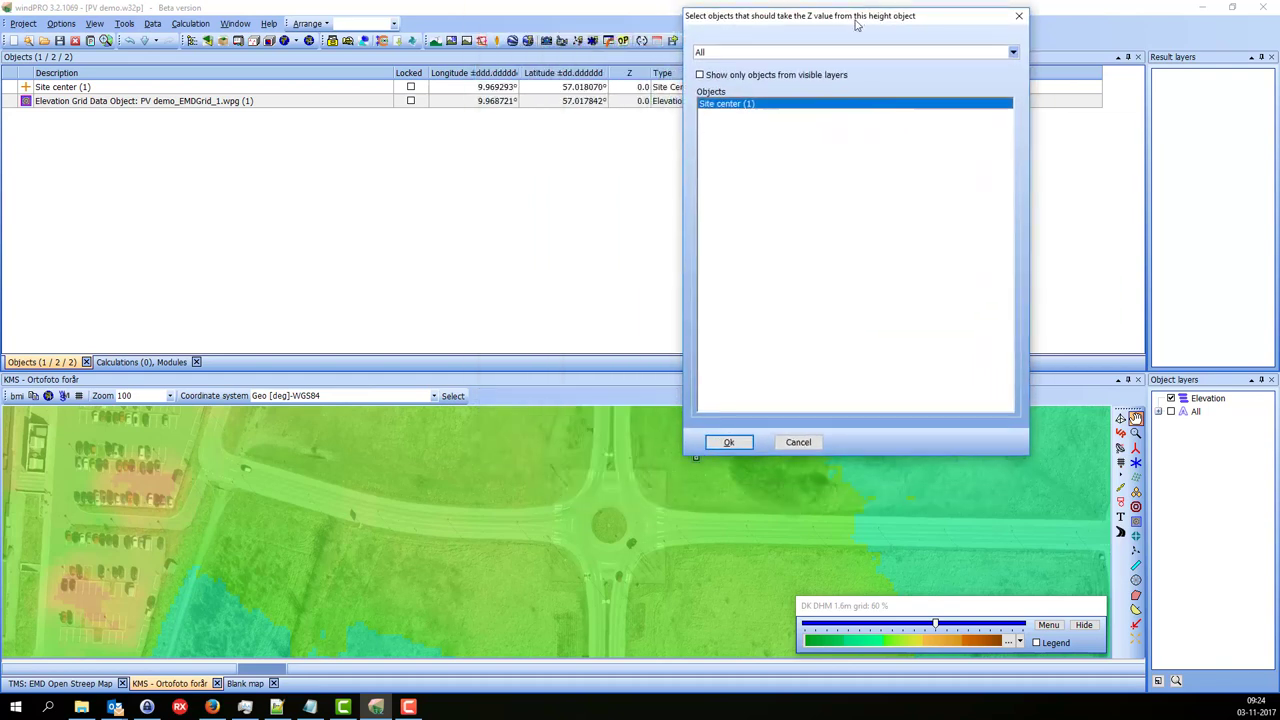
click(730, 443)
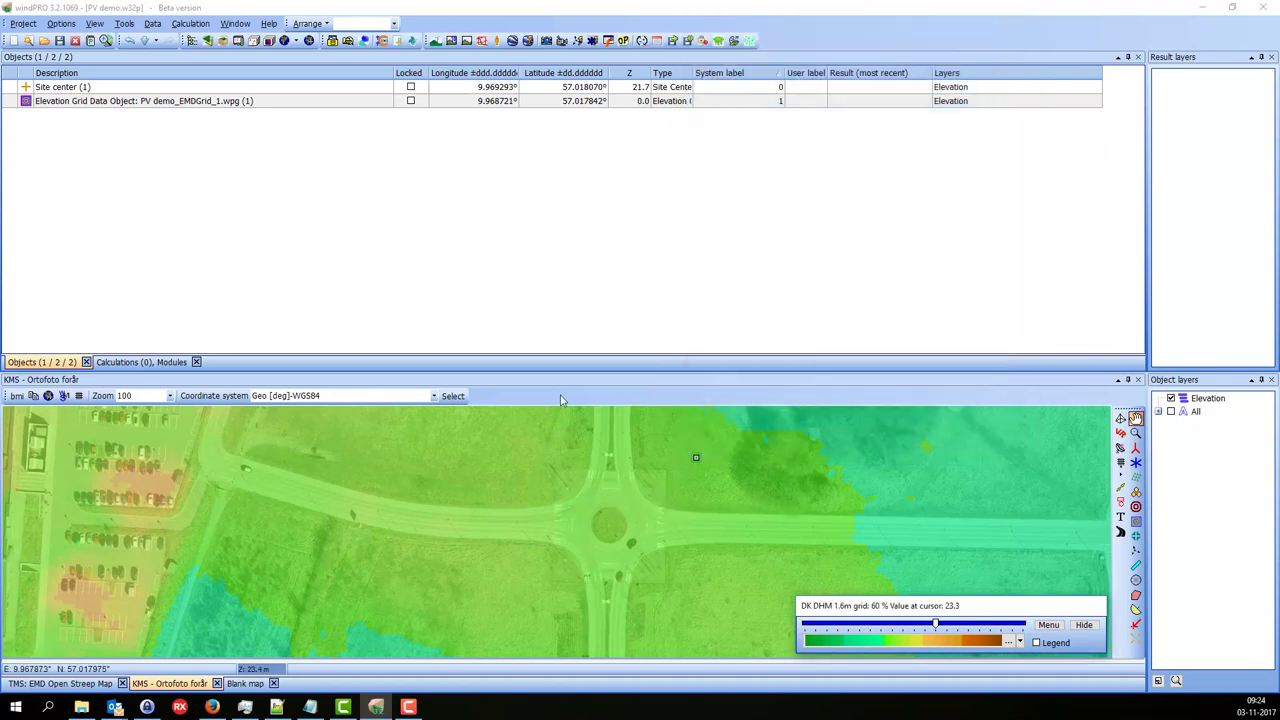
Enlarge the map pane, inspect the whole elevation grid's extent and hide the Elevation layer.
drag(572, 371, 589, 325)
scroll(607, 461, down, 5)
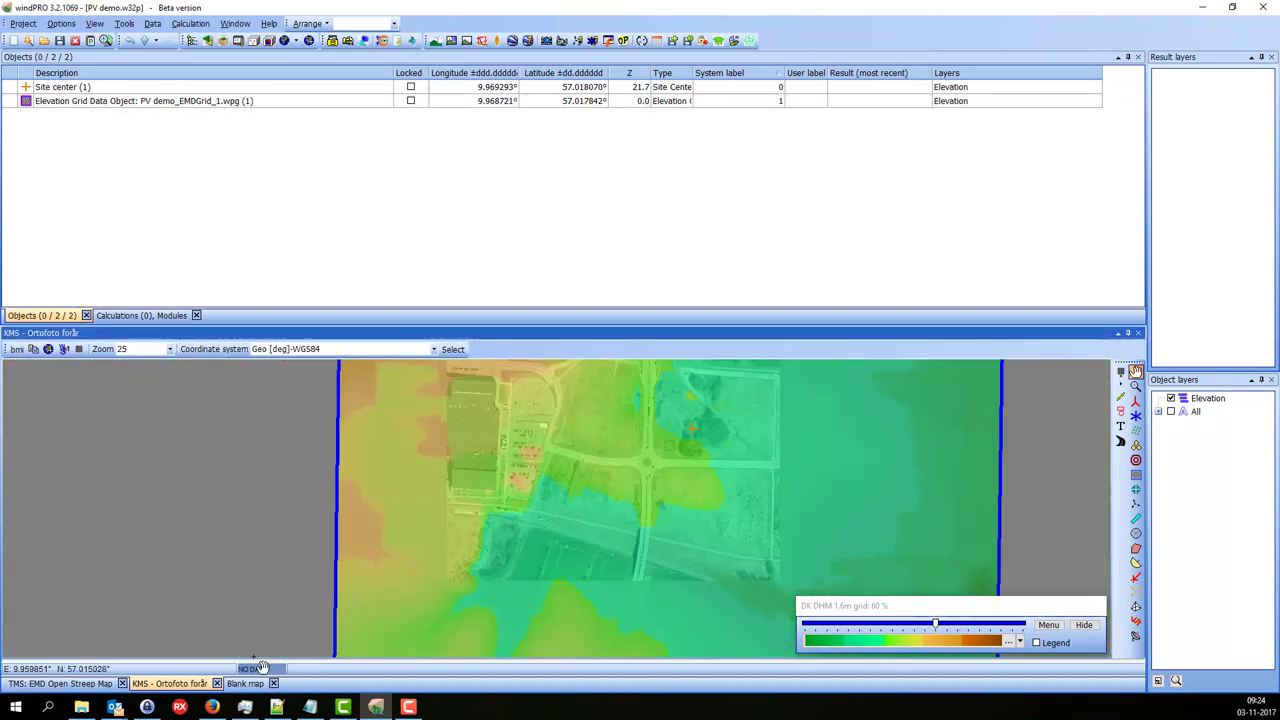
drag(685, 492, 577, 510)
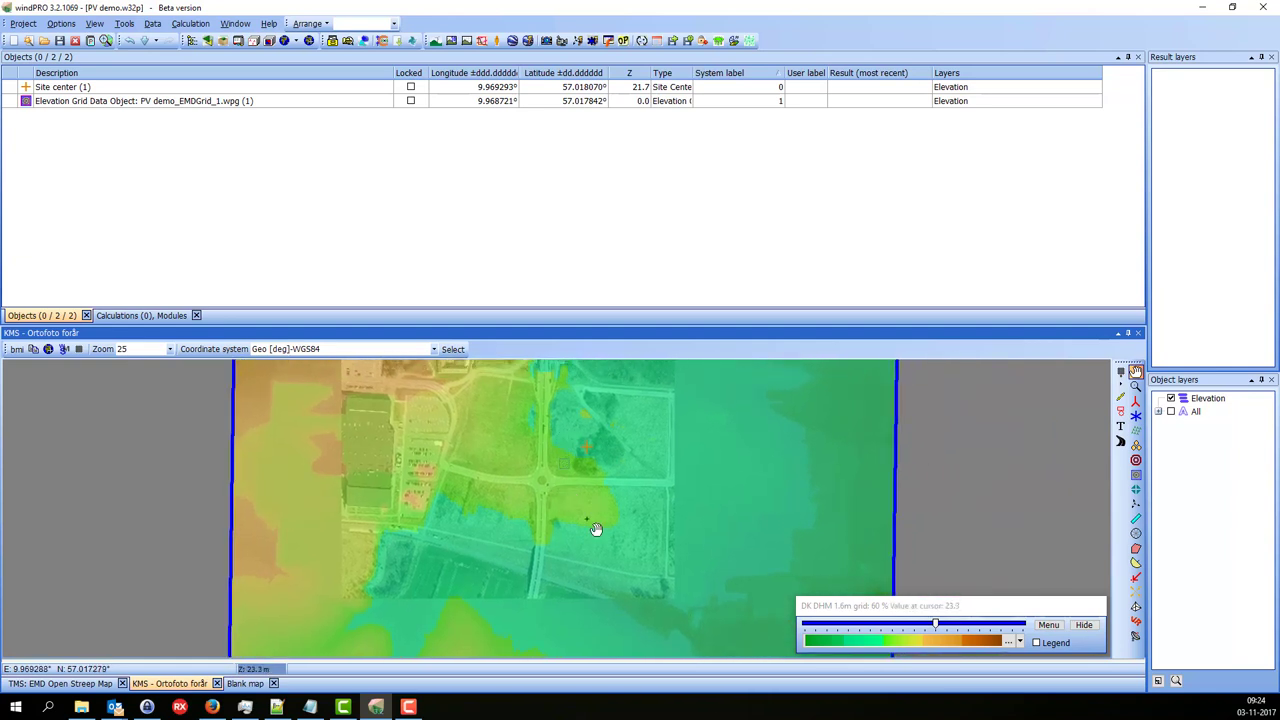
click(1171, 398)
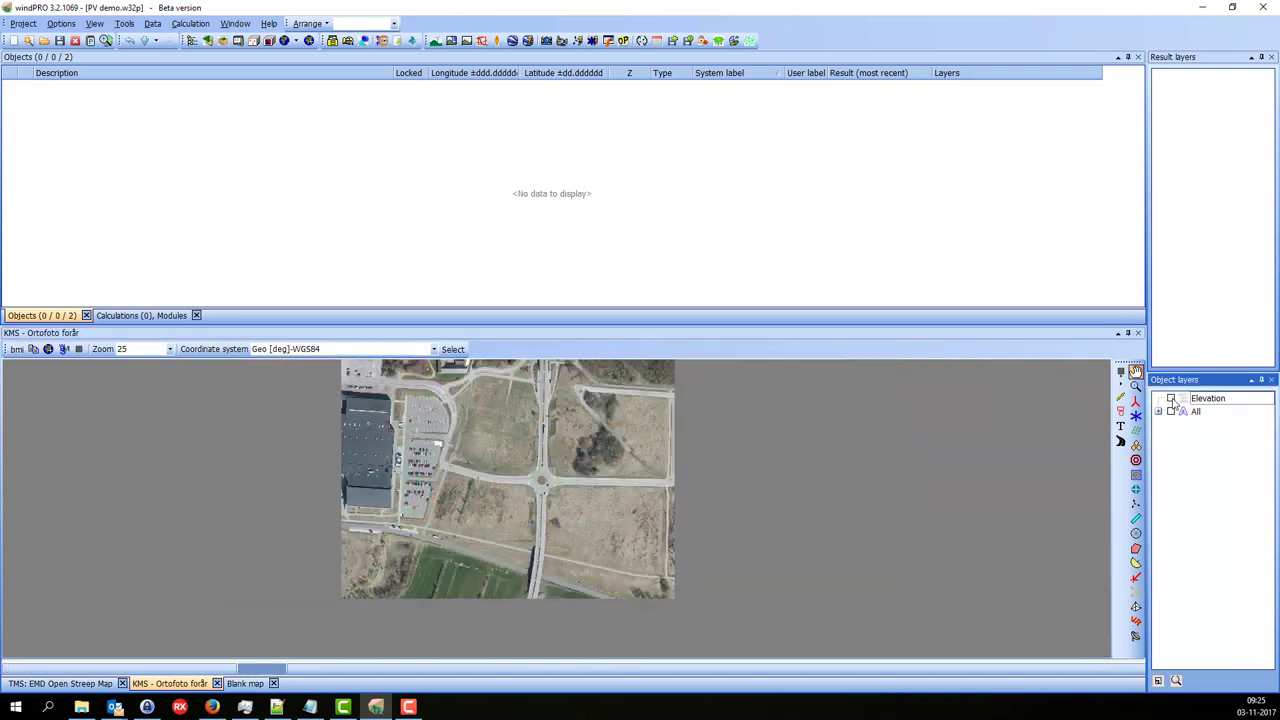
Add a new object layer named Camera.
click(1158, 682)
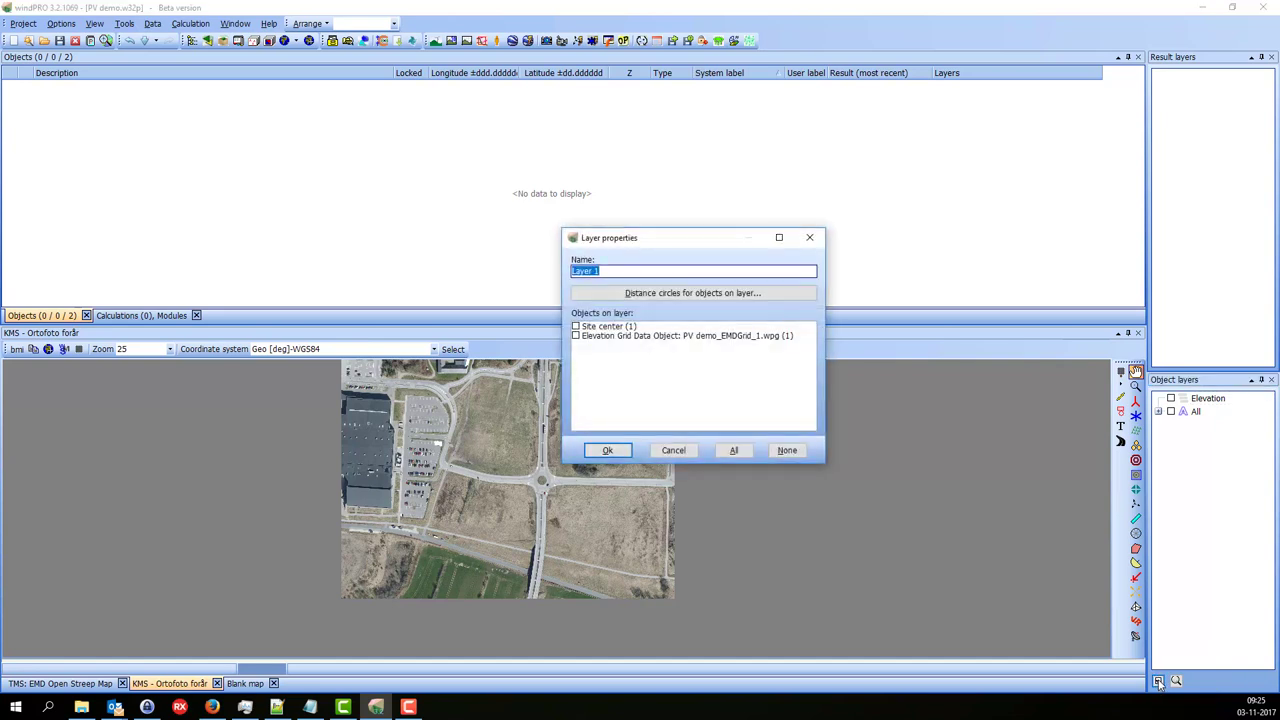
text(Camera)
key(Return)
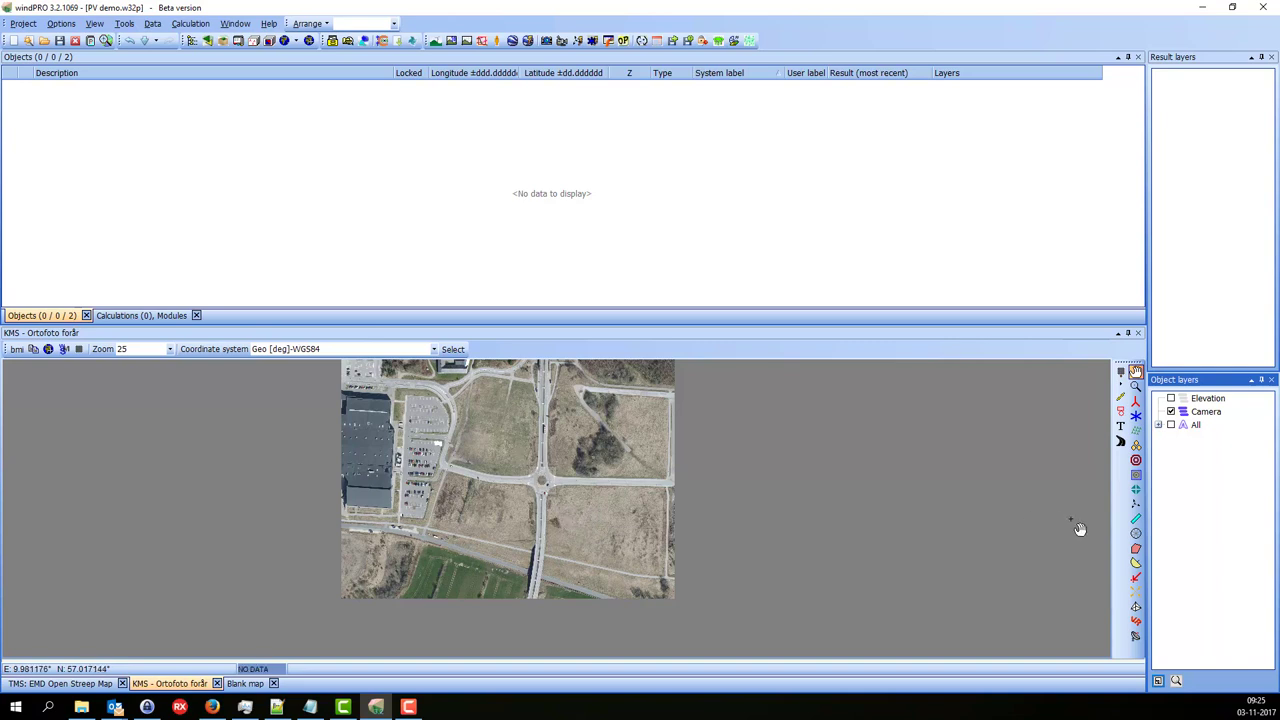
Place a camera southeast of the roundabout, keep its 23 mm focal length and set its Z offset to 30 m.
click(1136, 580)
click(581, 513)
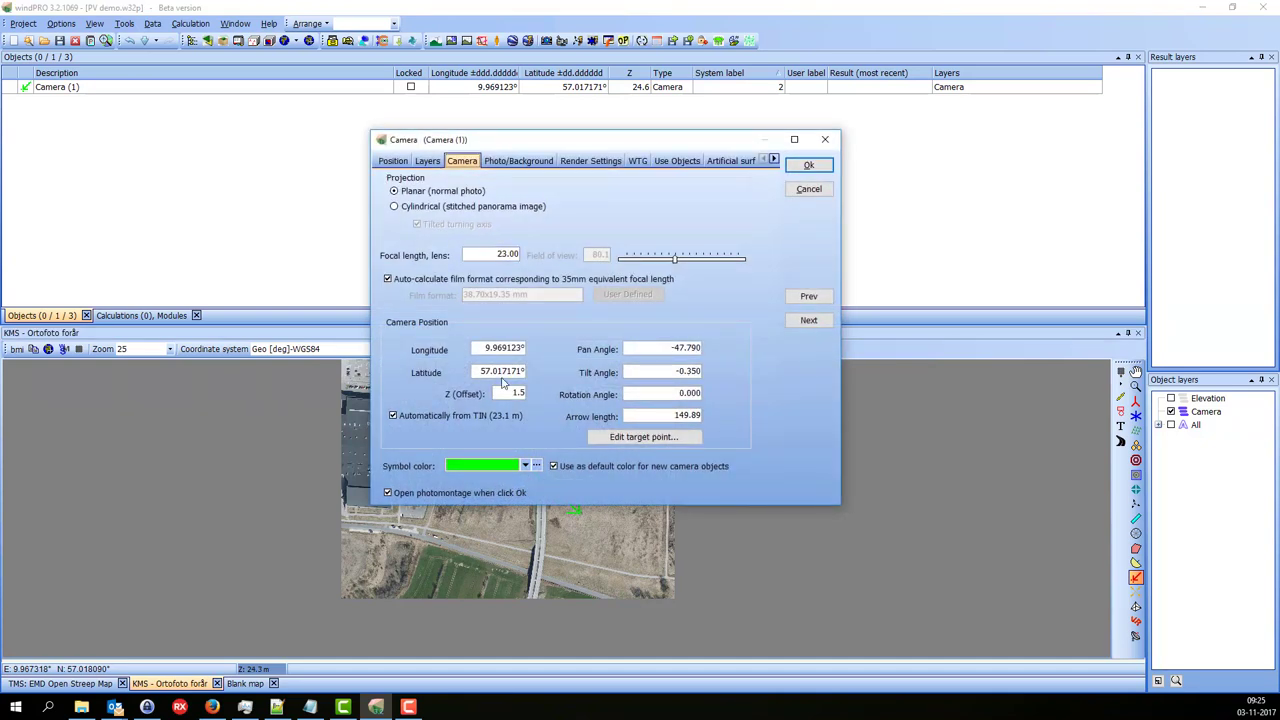
drag(492, 256, 527, 257)
click(478, 253)
double_click(508, 393)
drag(593, 143, 563, 123)
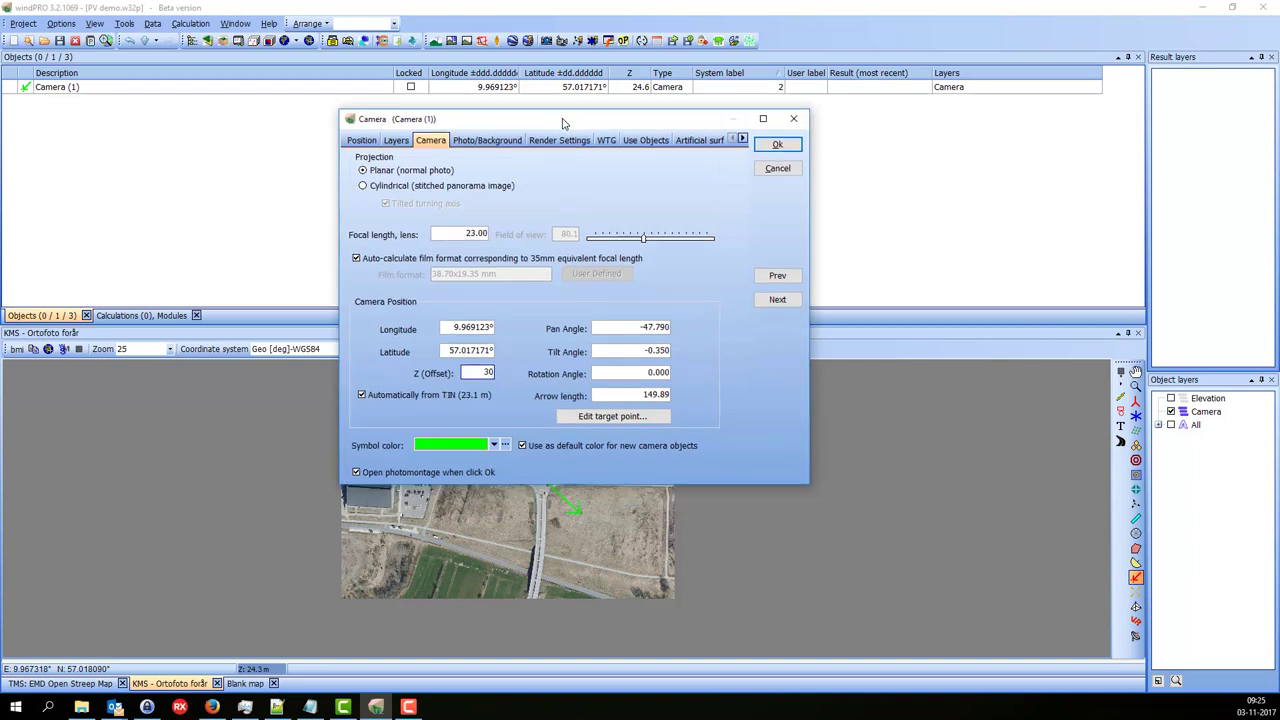
Render the camera on the photo file DJI_0004.jpg without importing any EXIF data.
click(493, 142)
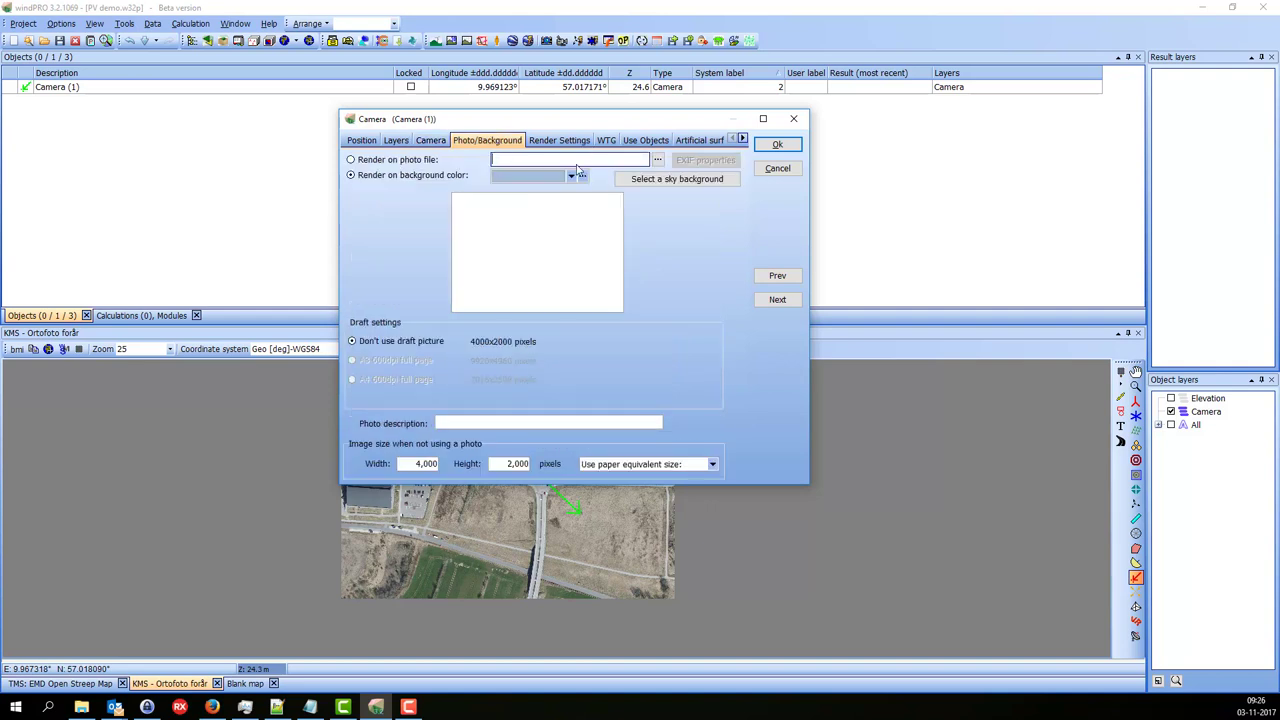
click(659, 161)
double_click(462, 179)
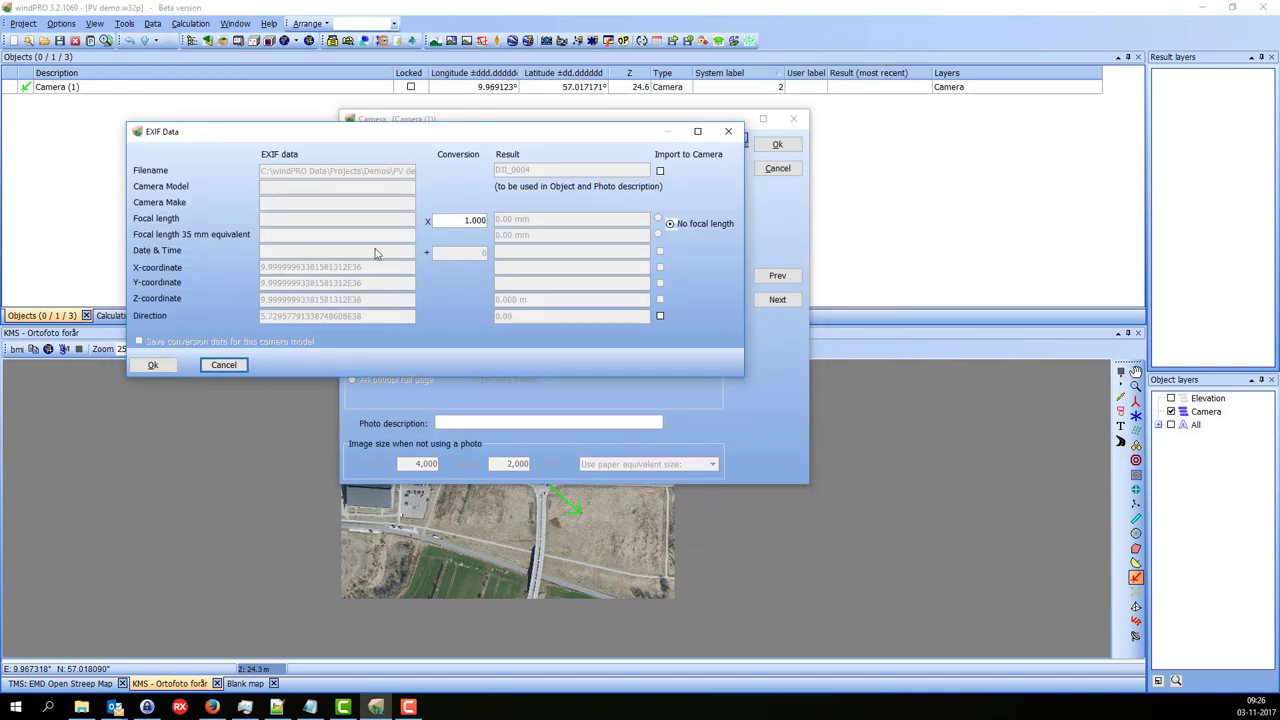
drag(549, 131, 539, 89)
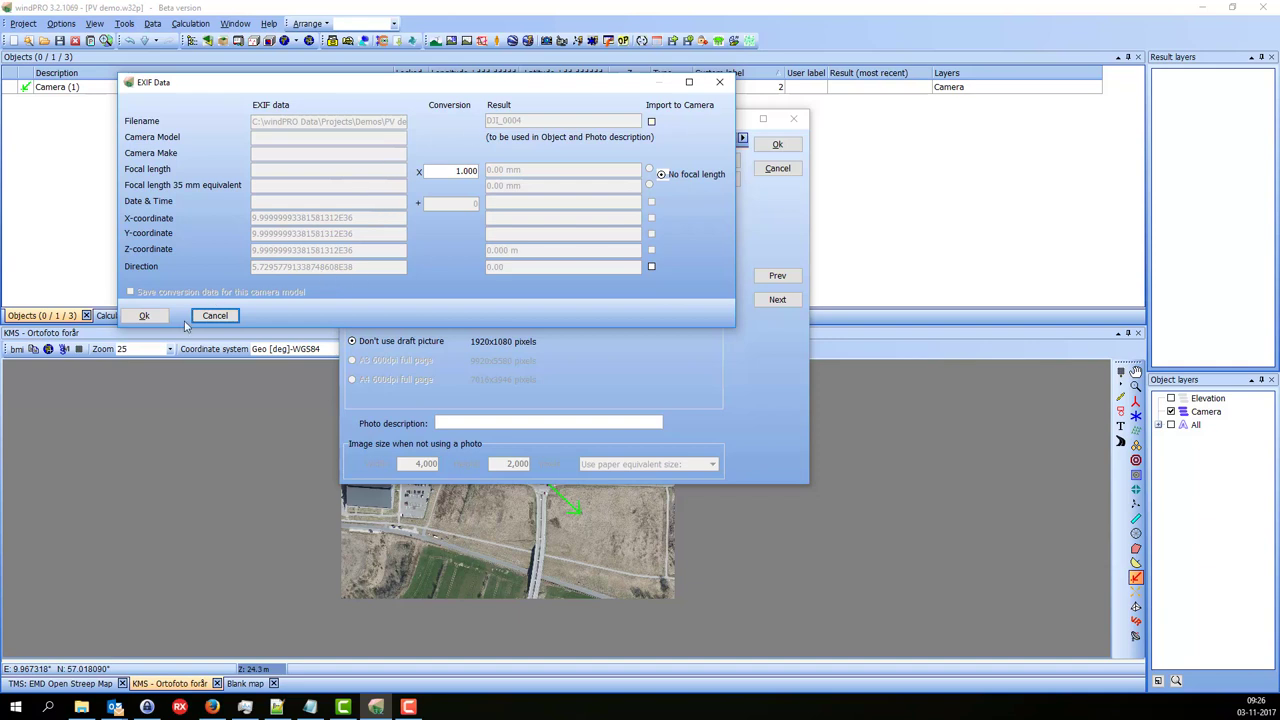
click(215, 315)
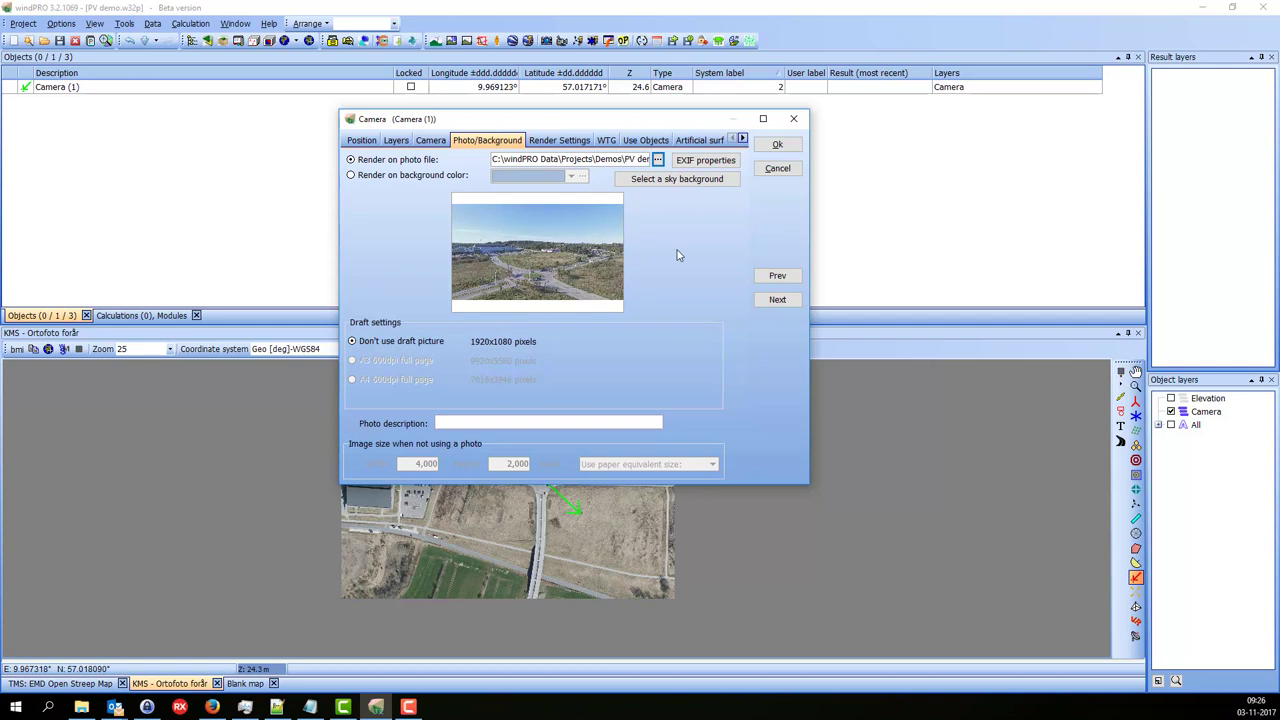
Set the hour of the exposure time to 13 in the render settings and accept the camera to open its photomontage.
click(562, 142)
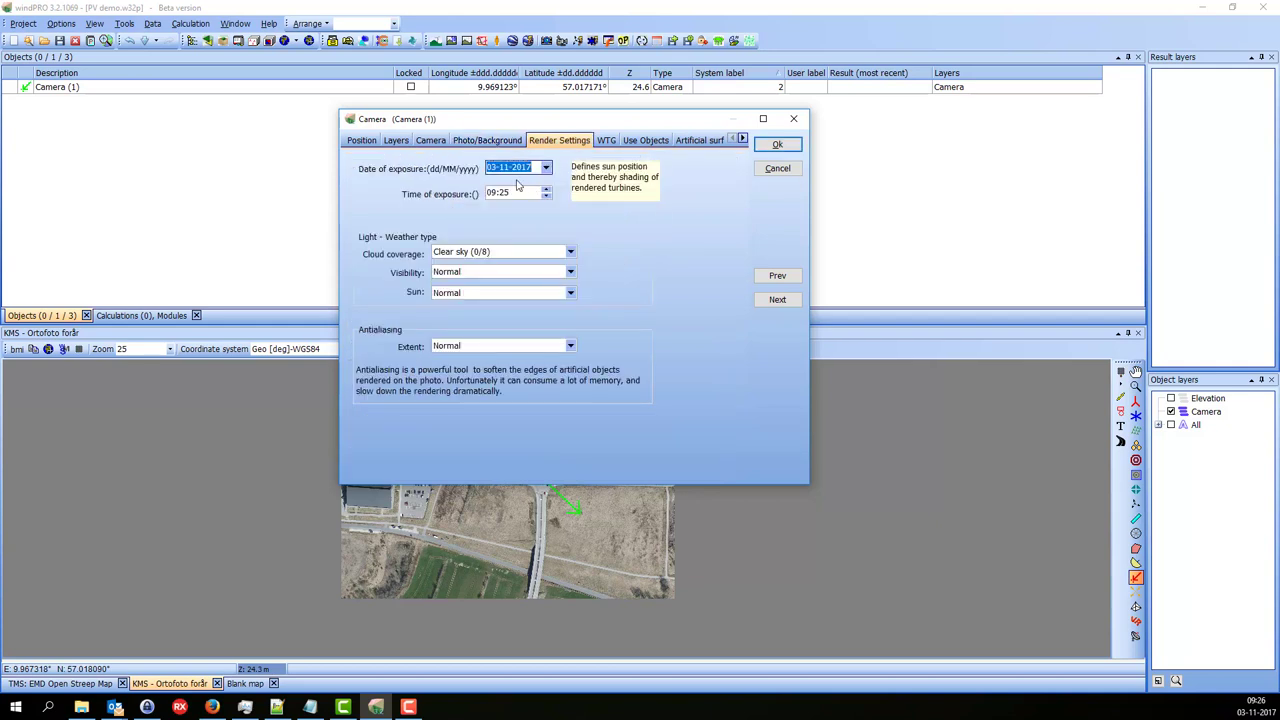
drag(512, 193, 480, 193)
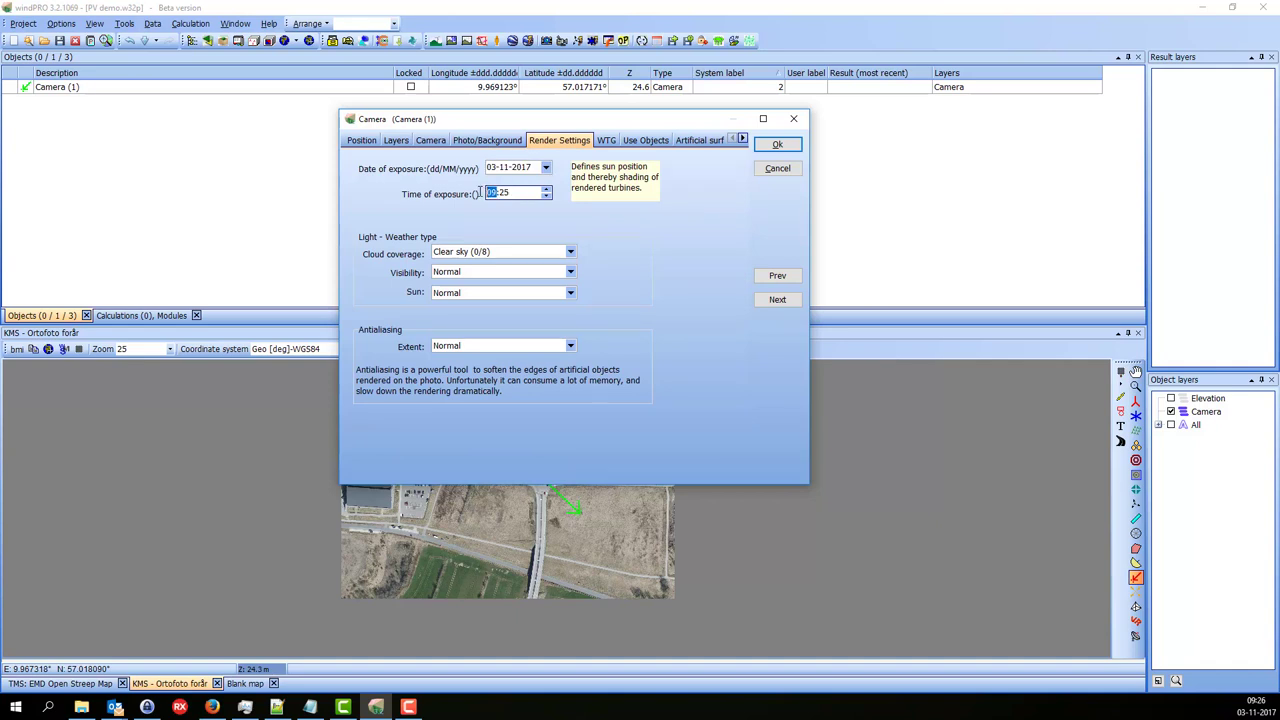
drag(532, 124, 539, 113)
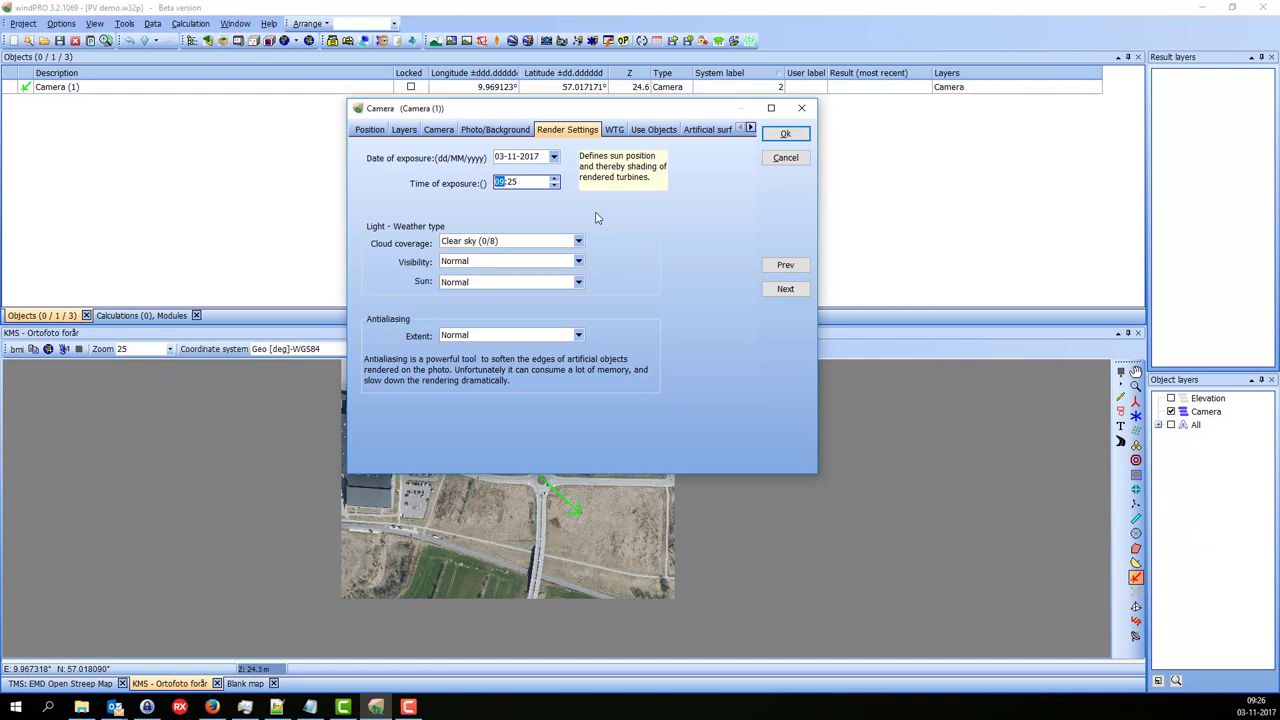
text(13)
click(784, 135)
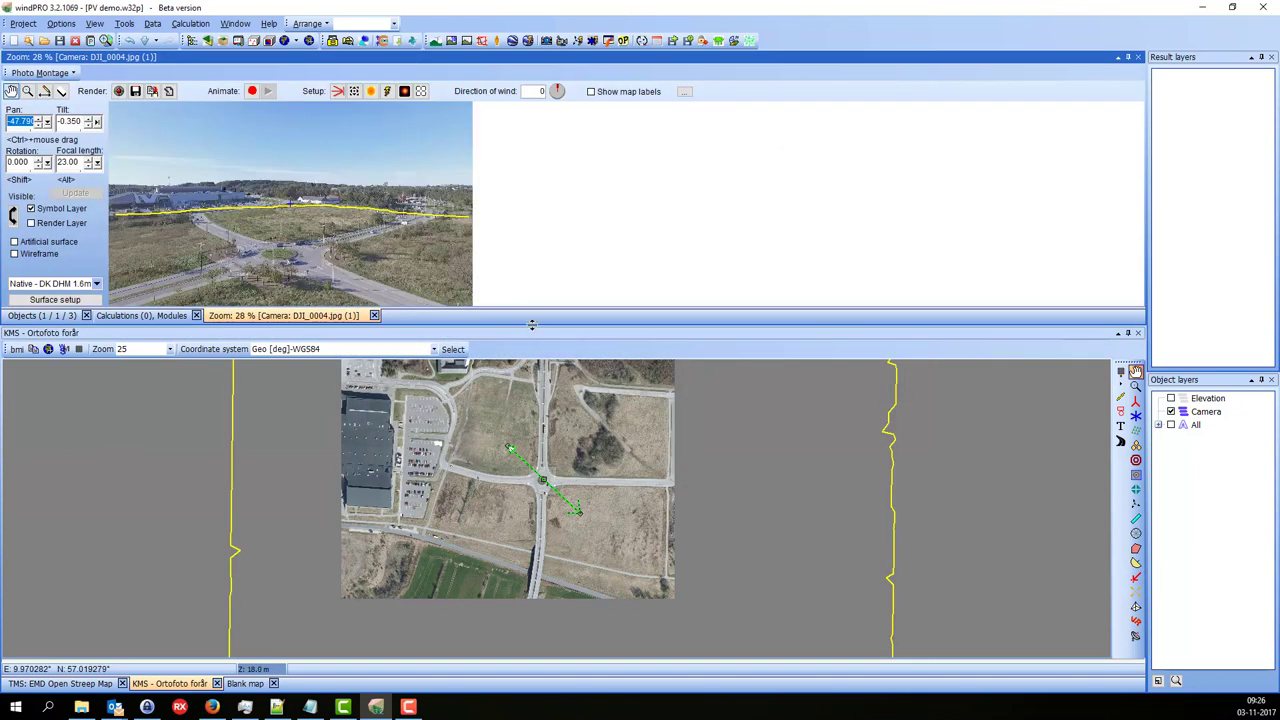
Enlarge the photomontage pane and scale the camera photo to 41 %, comparing it with the horizon line off and on.
drag(532, 324, 532, 397)
drag(600, 490, 639, 529)
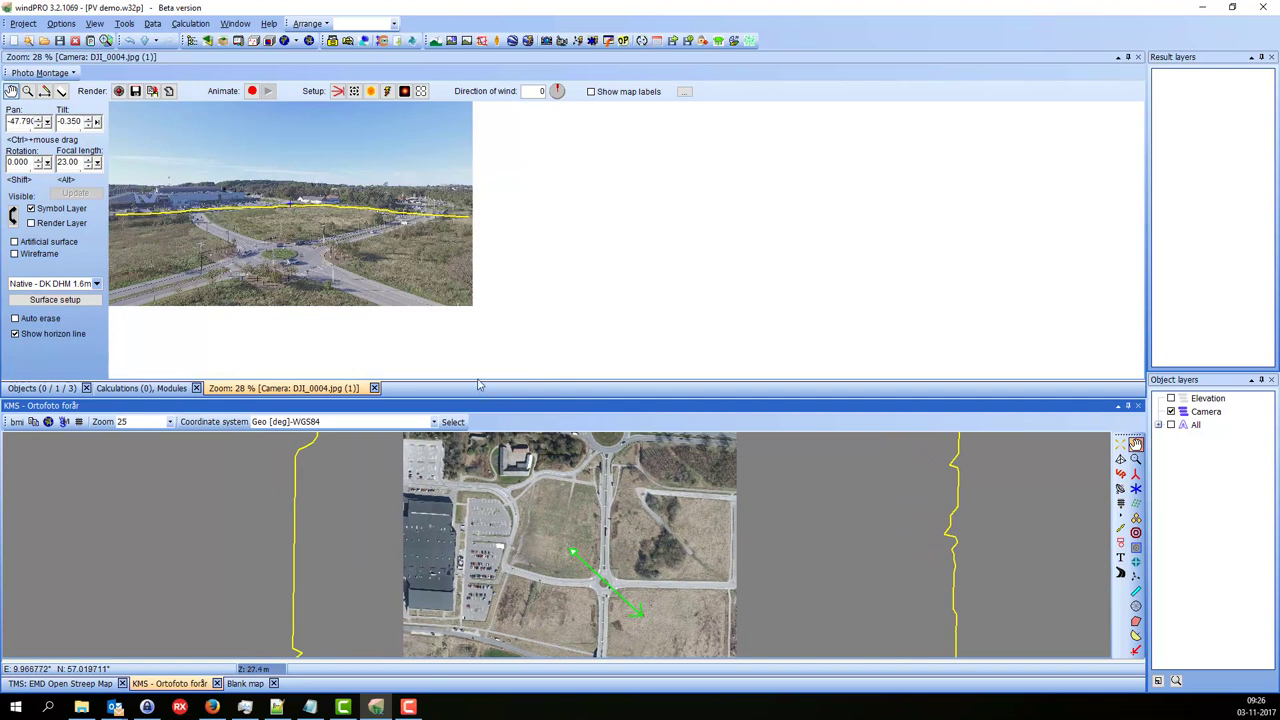
drag(502, 397, 502, 414)
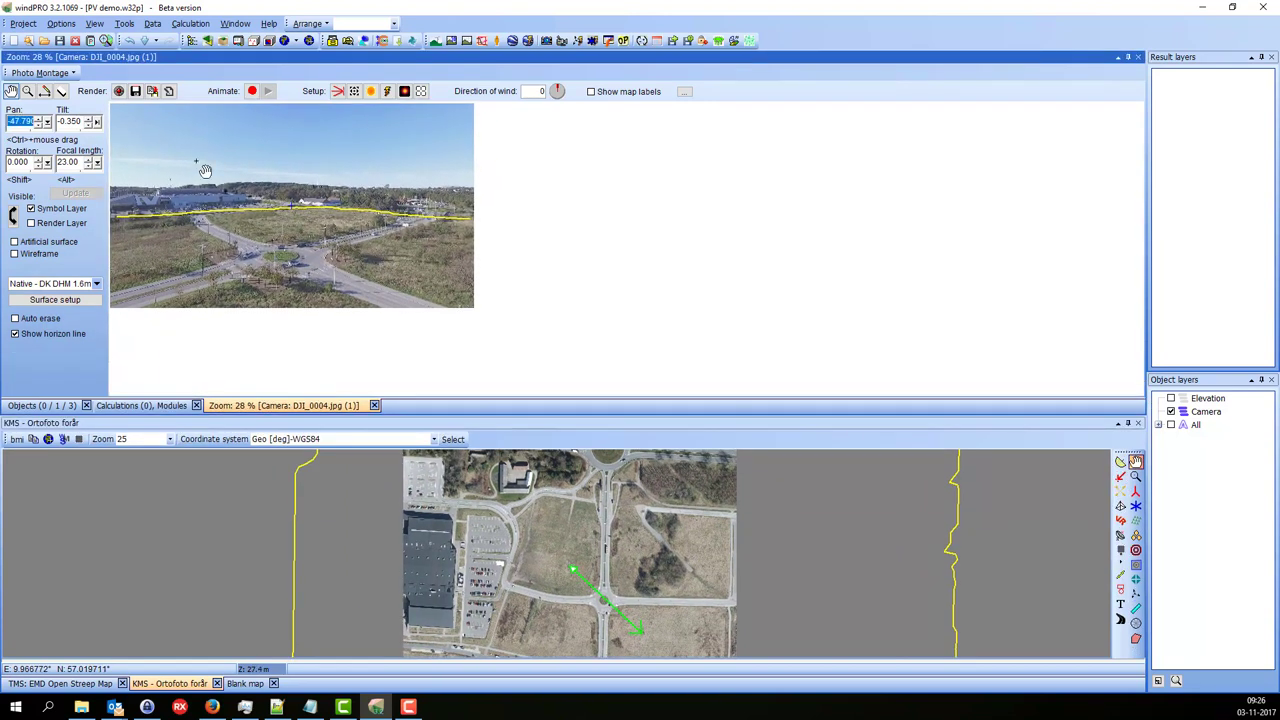
click(70, 72)
click(40, 240)
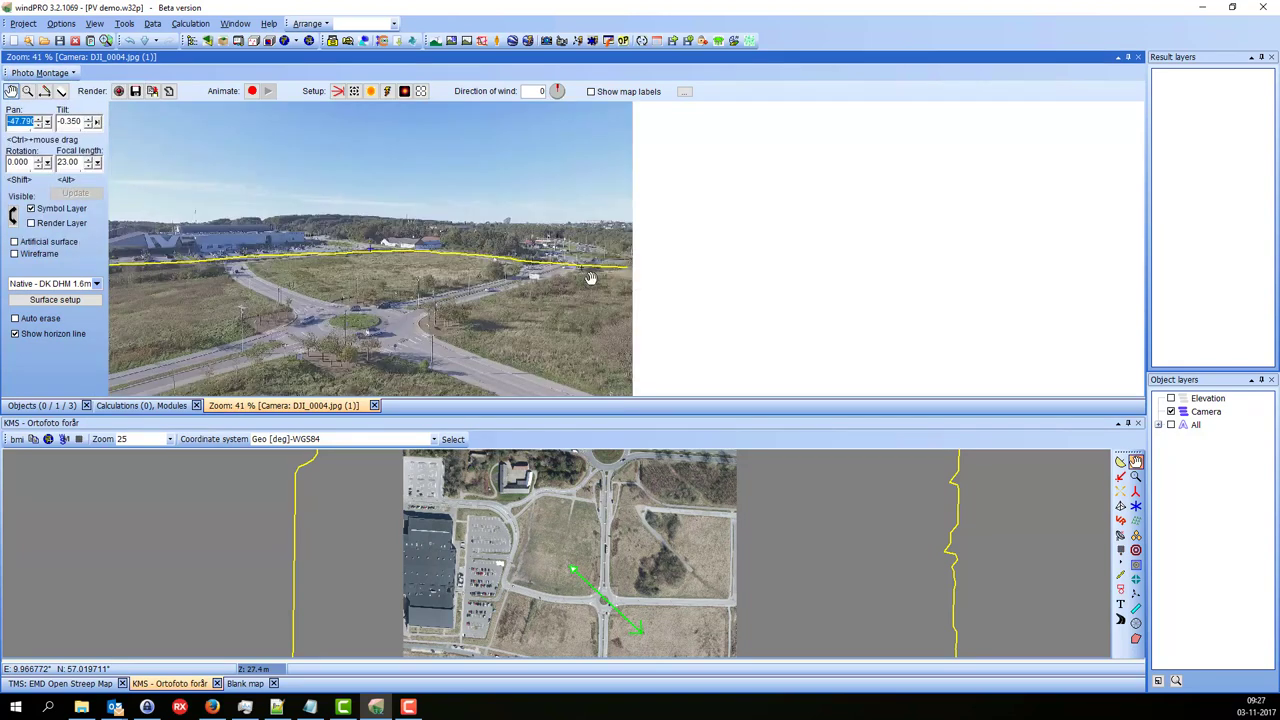
click(15, 335)
click(15, 335)
Move the camera's target point in the field northwest of the roundabout so the pan angle is about -46.4°.
click(576, 575)
mouse_move(576, 575)
mouse_down()
mouse_move(584, 567)
mouse_move(565, 575)
mouse_up()
drag(583, 567, 581, 558)
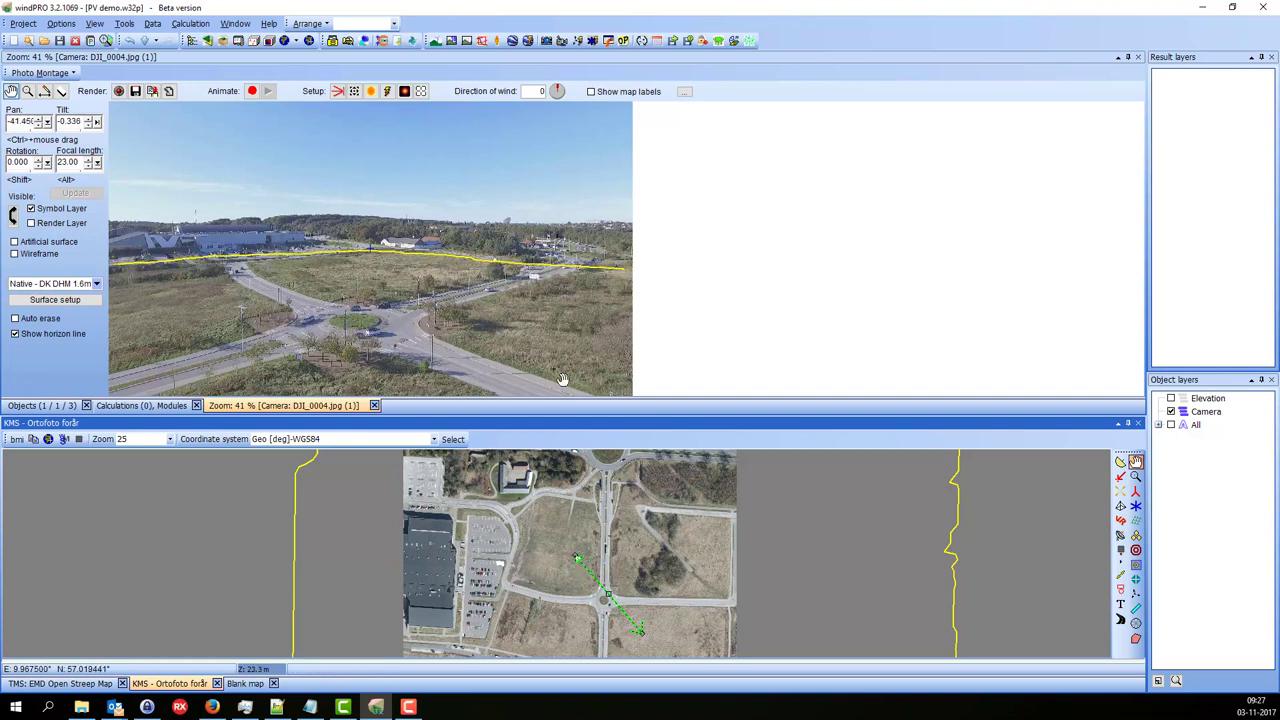
click(380, 259)
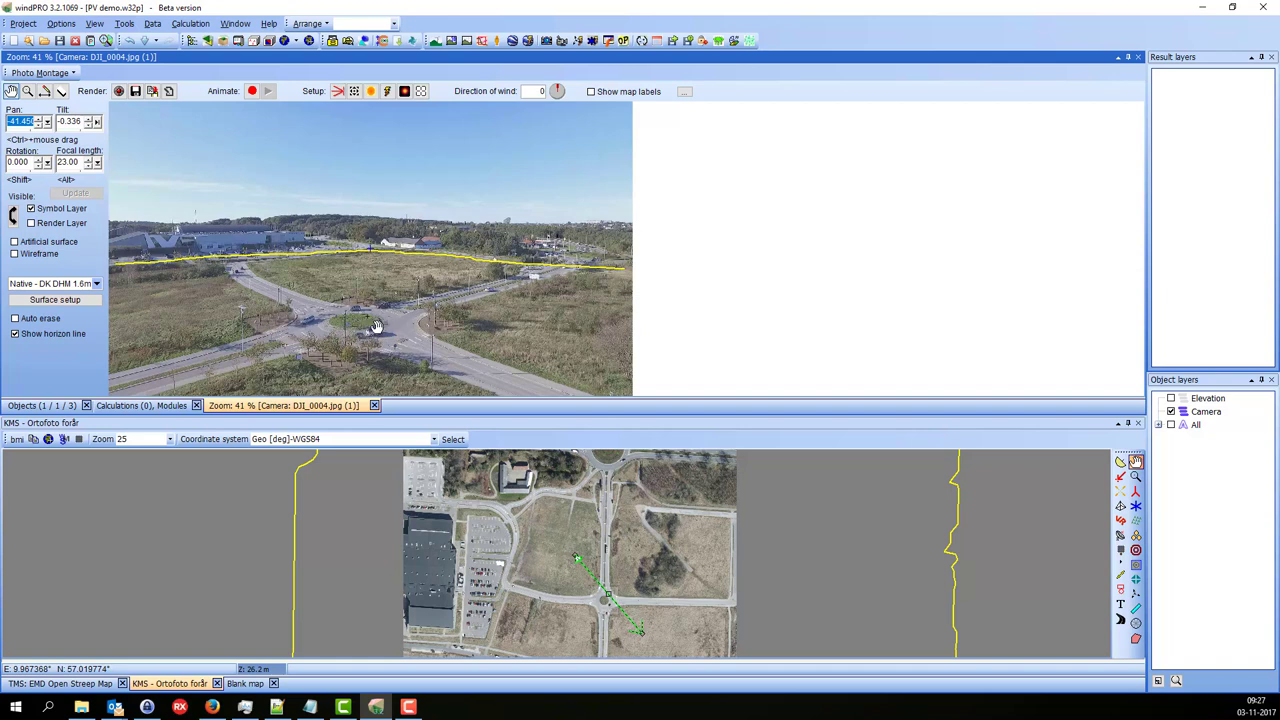
drag(611, 624, 608, 585)
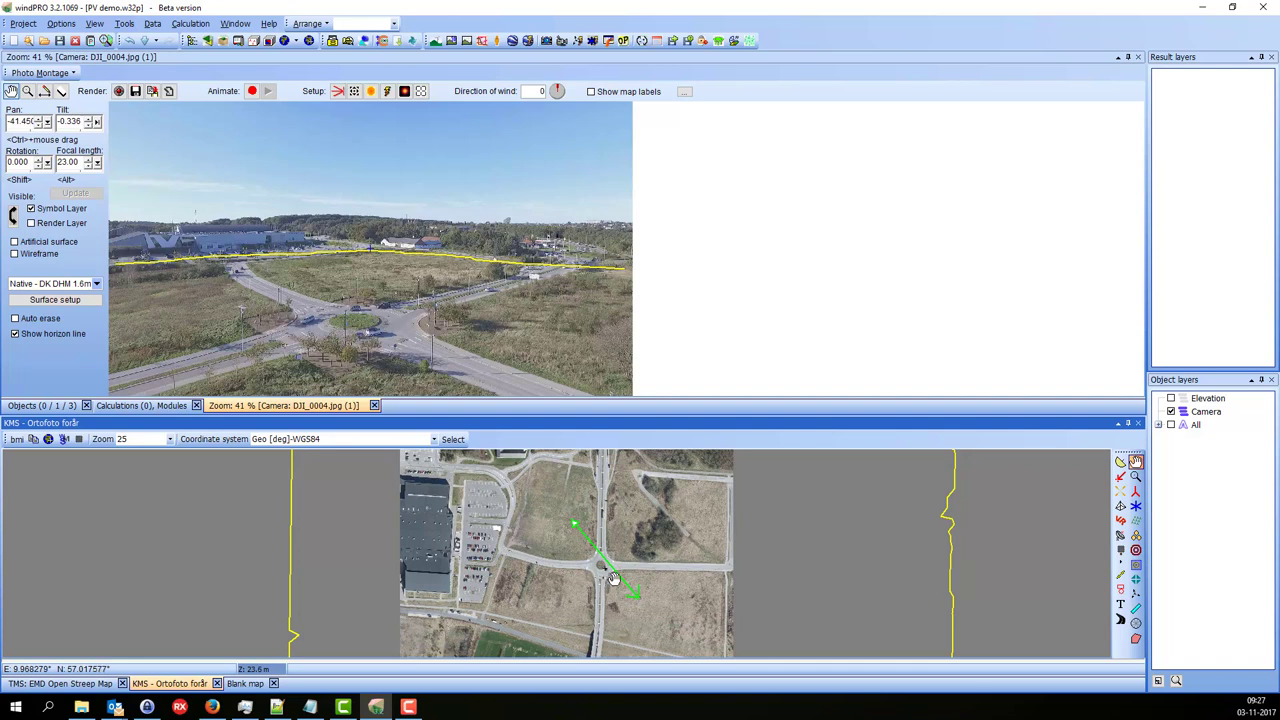
drag(578, 527, 575, 538)
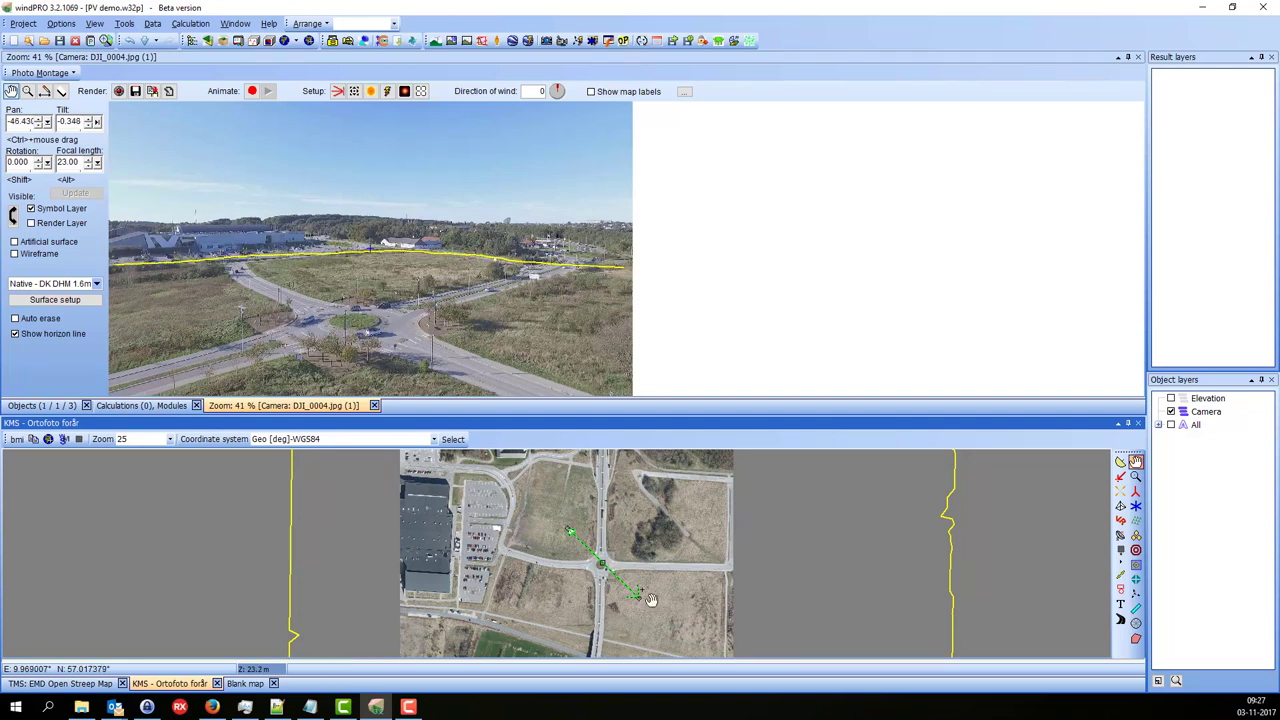
Compare the photo with the map around the roundabout and nudge the camera position slightly, giving a pan angle of about -45.75°.
scroll(602, 566, up, 1)
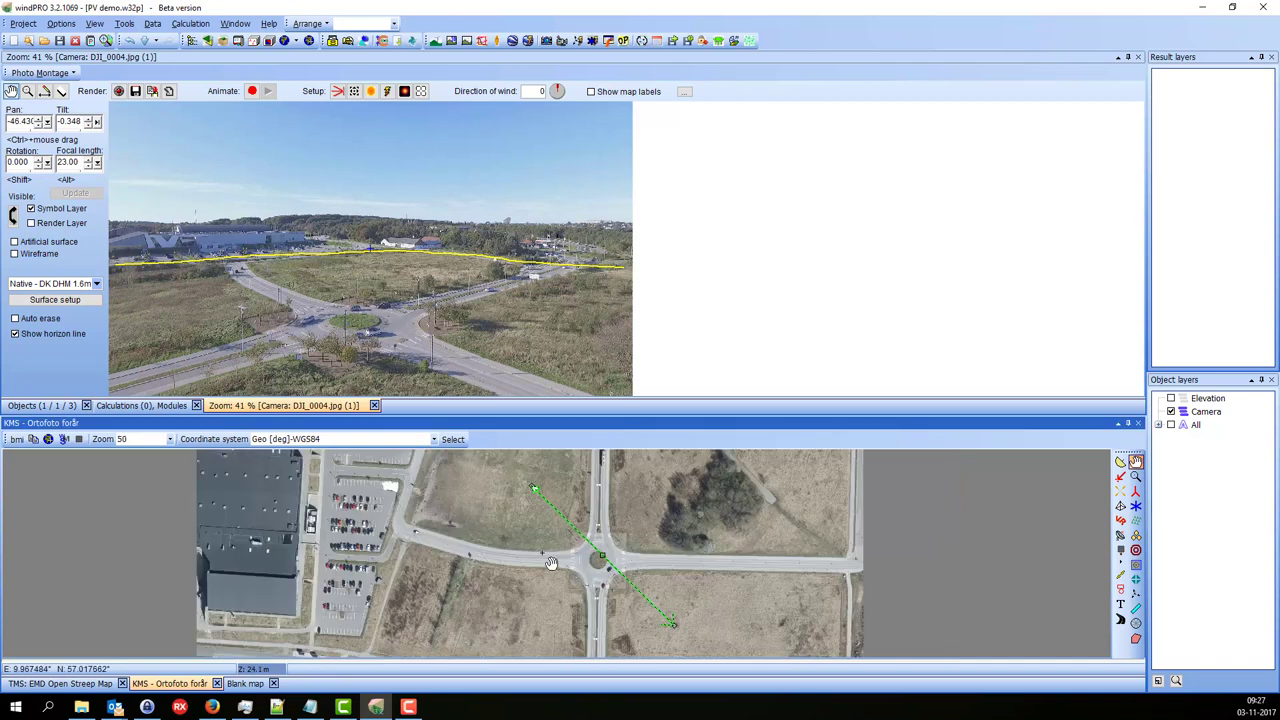
drag(551, 563, 581, 569)
drag(542, 320, 677, 305)
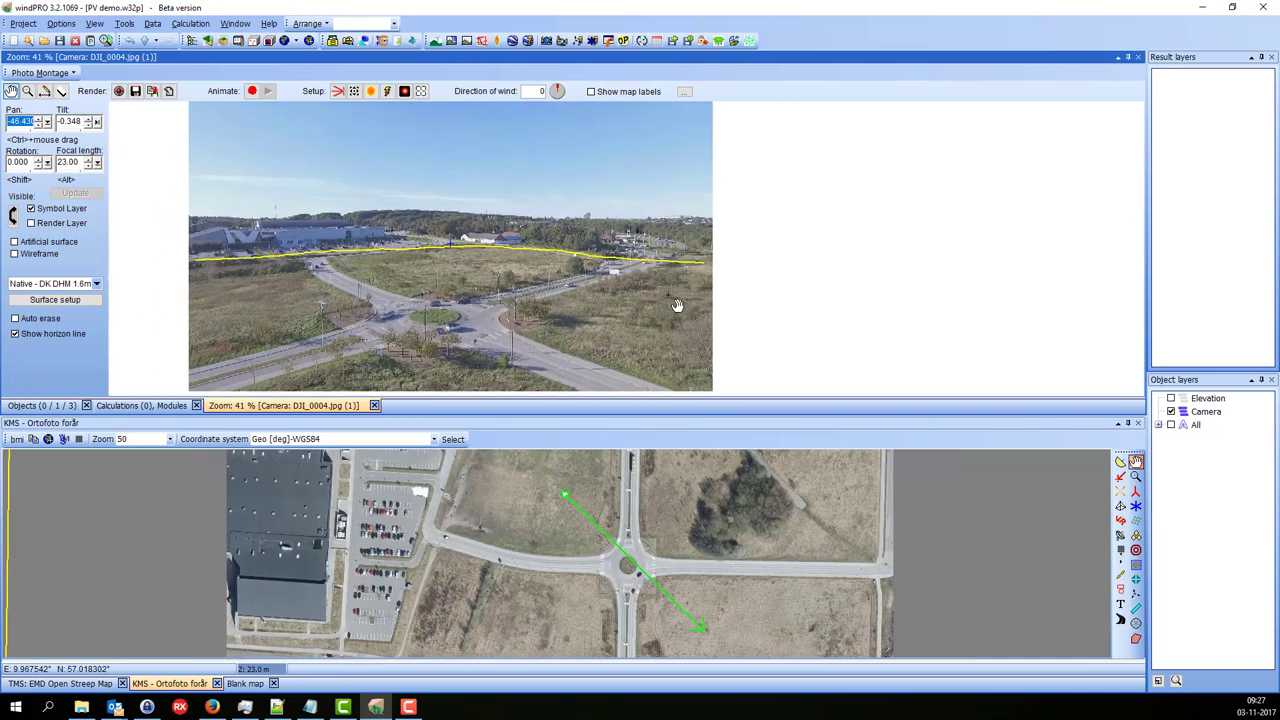
drag(700, 593, 657, 586)
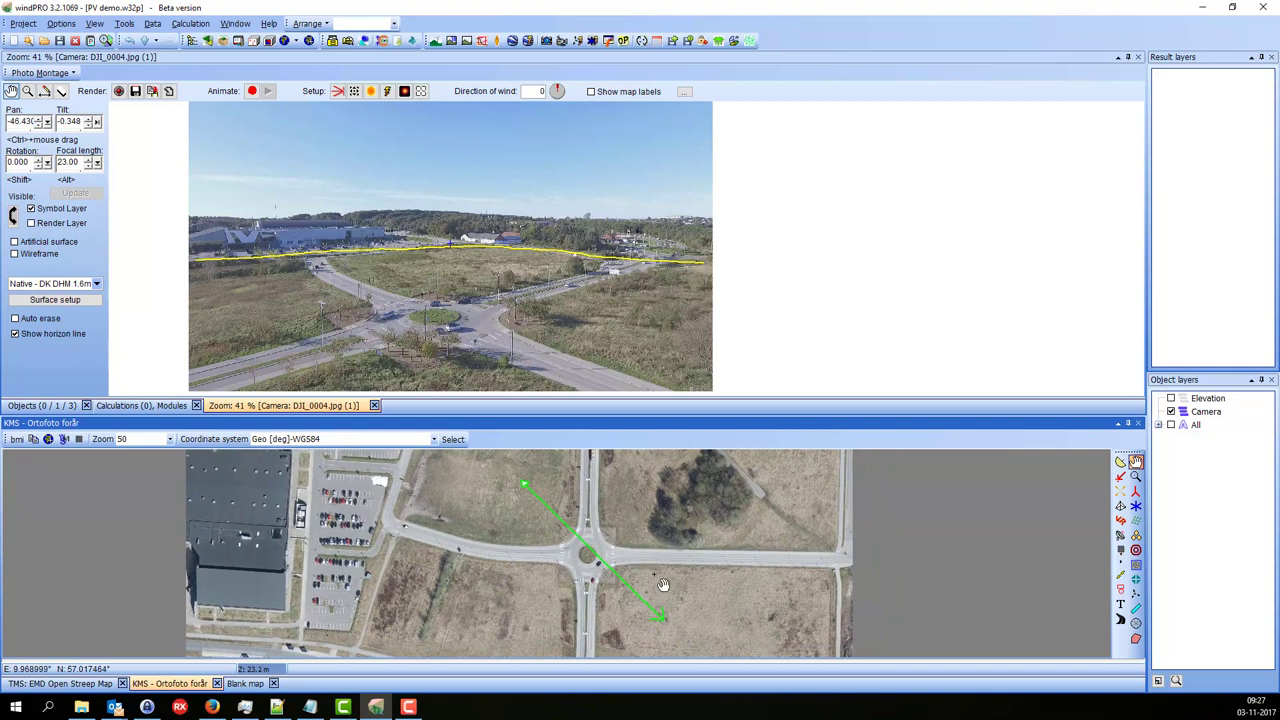
drag(498, 297, 481, 291)
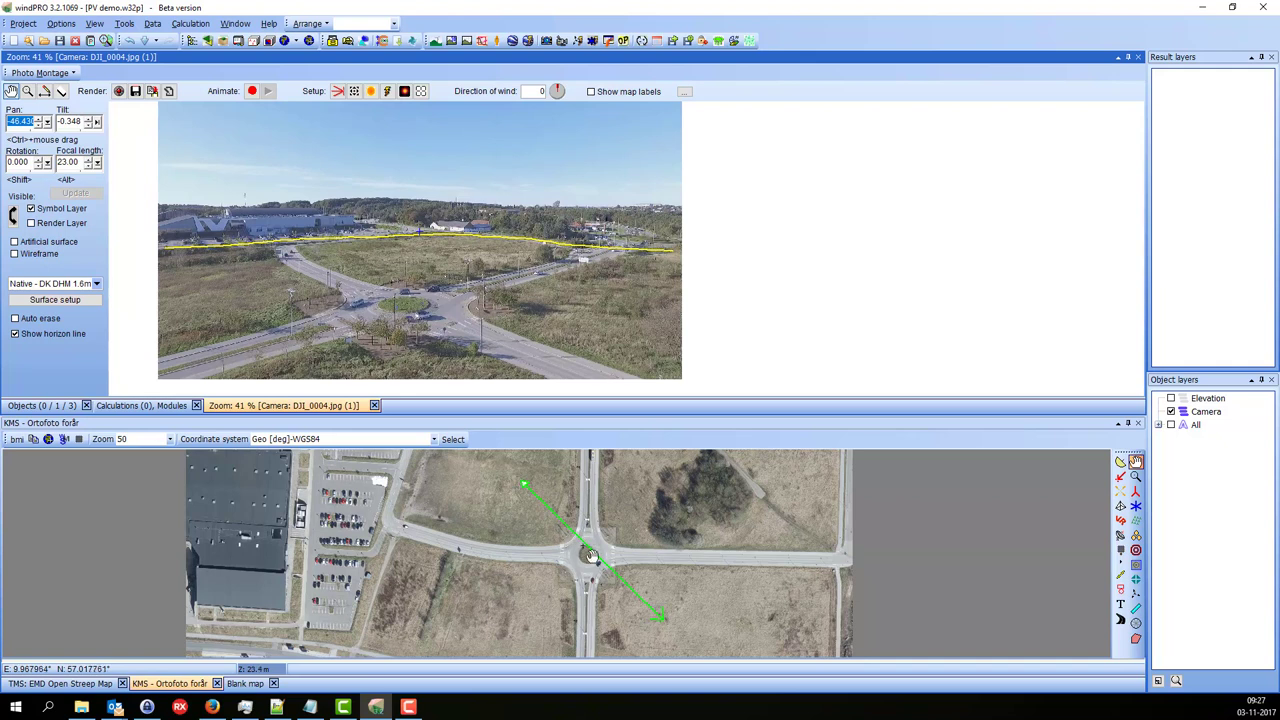
click(670, 630)
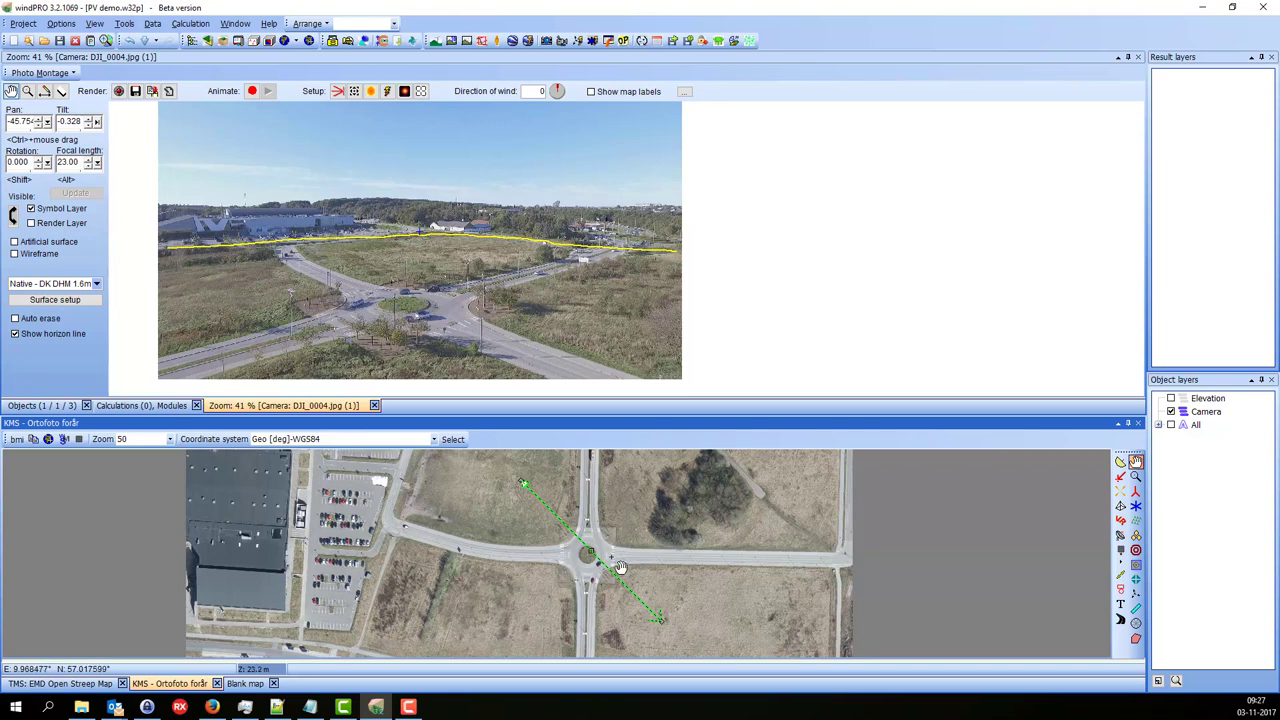
Examine the paths near the white building north of the roundabout on both map and photo for a shared reference point.
drag(646, 553, 628, 550)
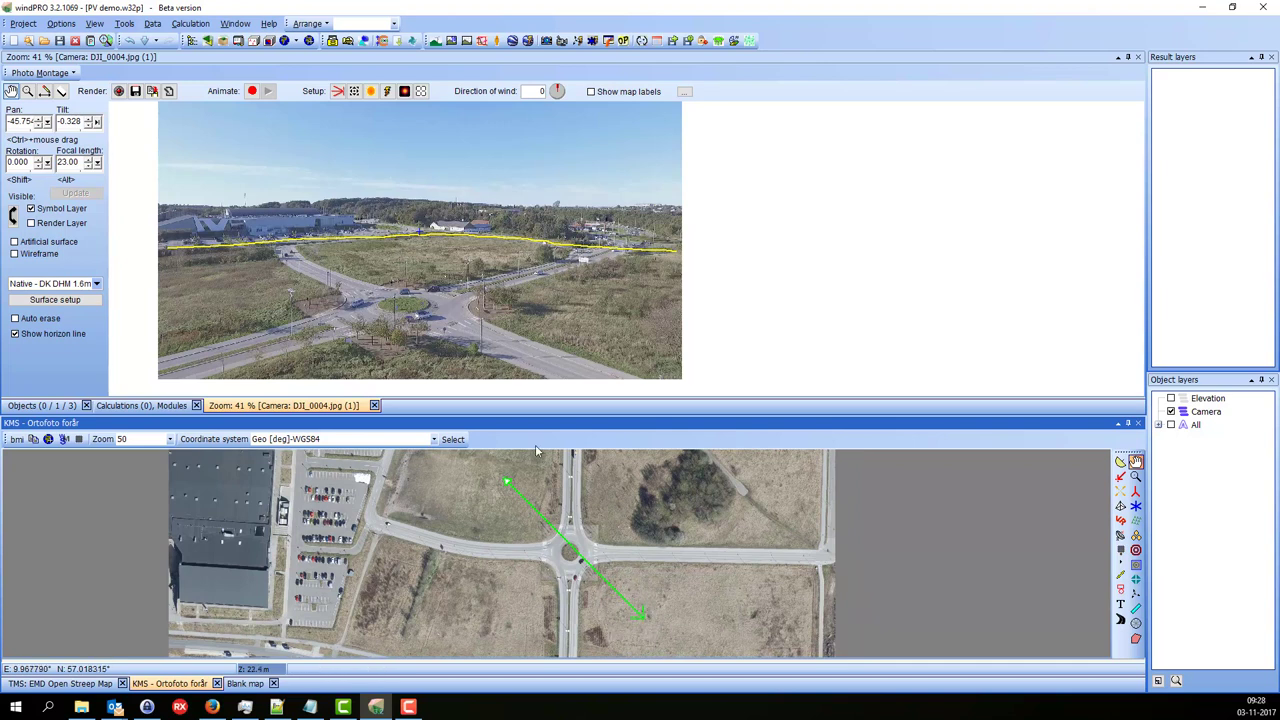
drag(482, 291, 519, 291)
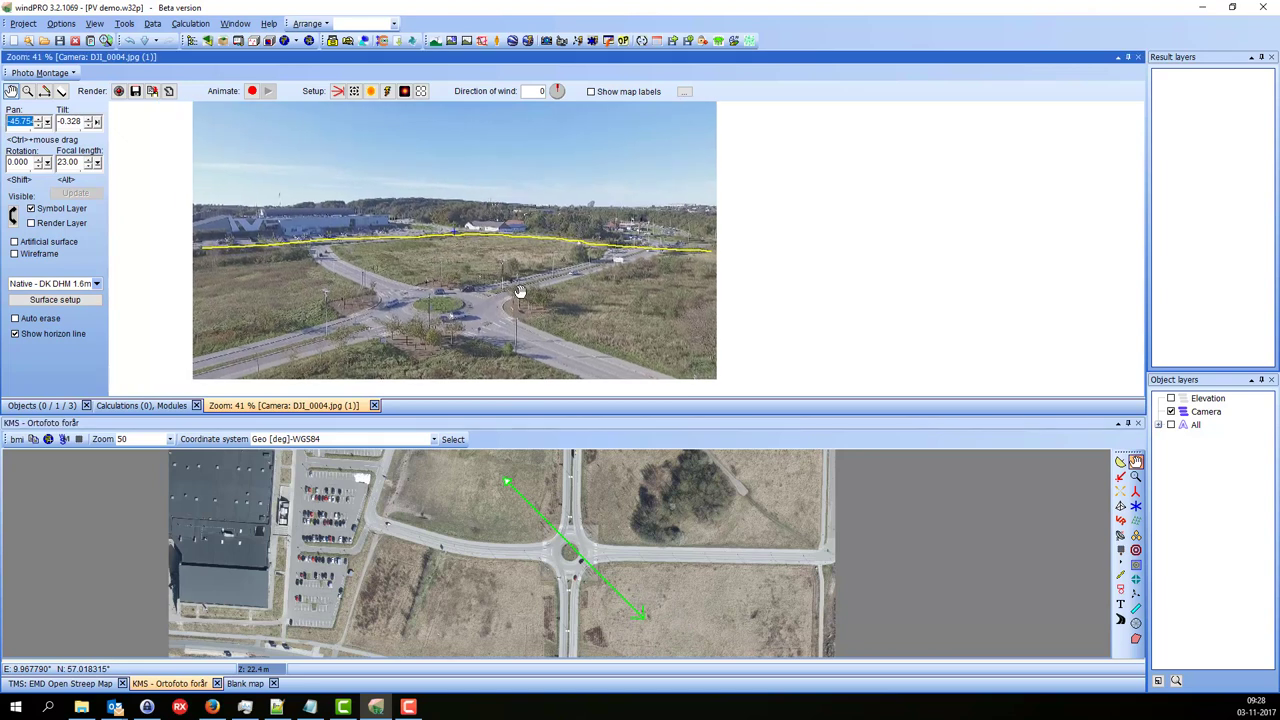
drag(527, 510, 537, 602)
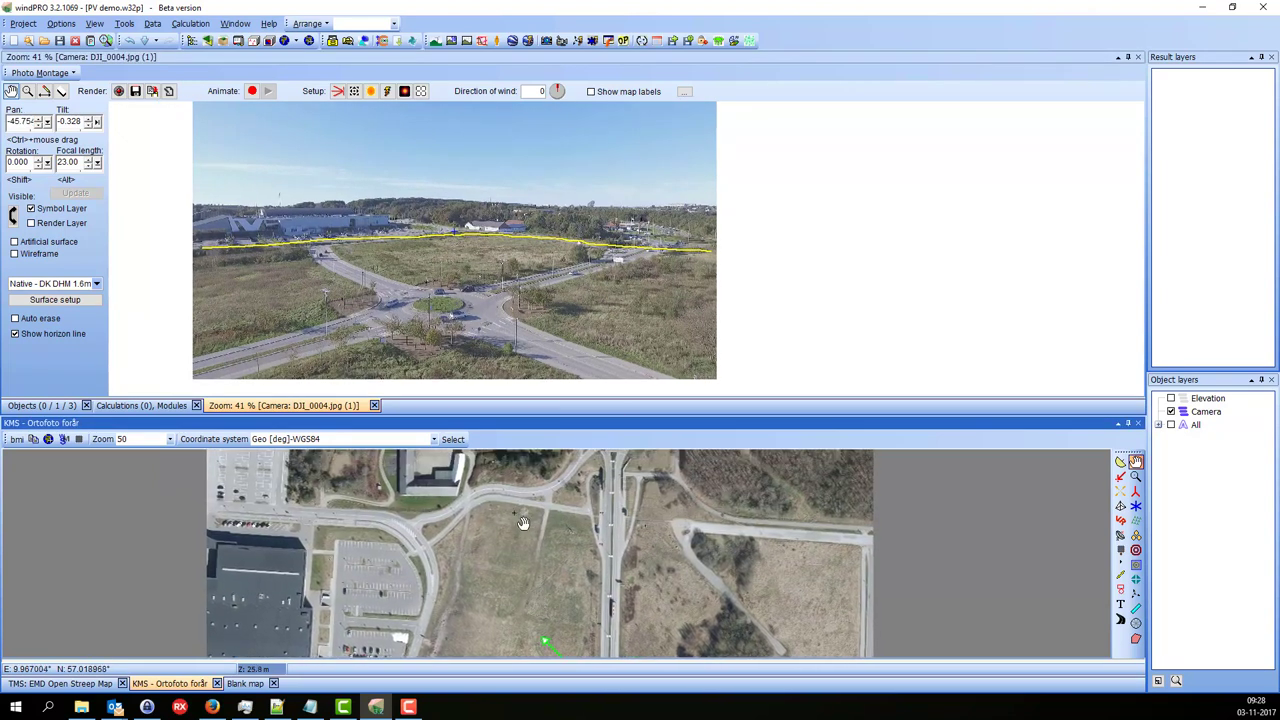
drag(524, 522, 560, 516)
scroll(536, 499, up, 1)
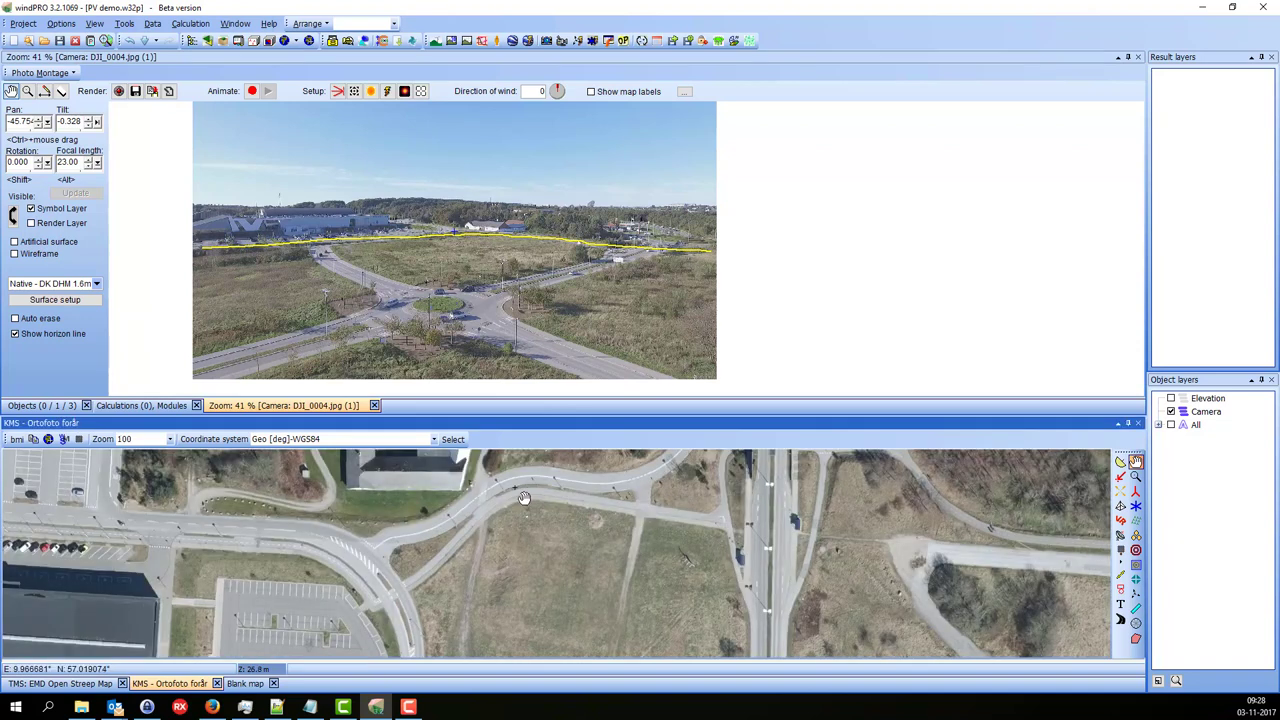
scroll(526, 498, up, 1)
drag(526, 502, 526, 534)
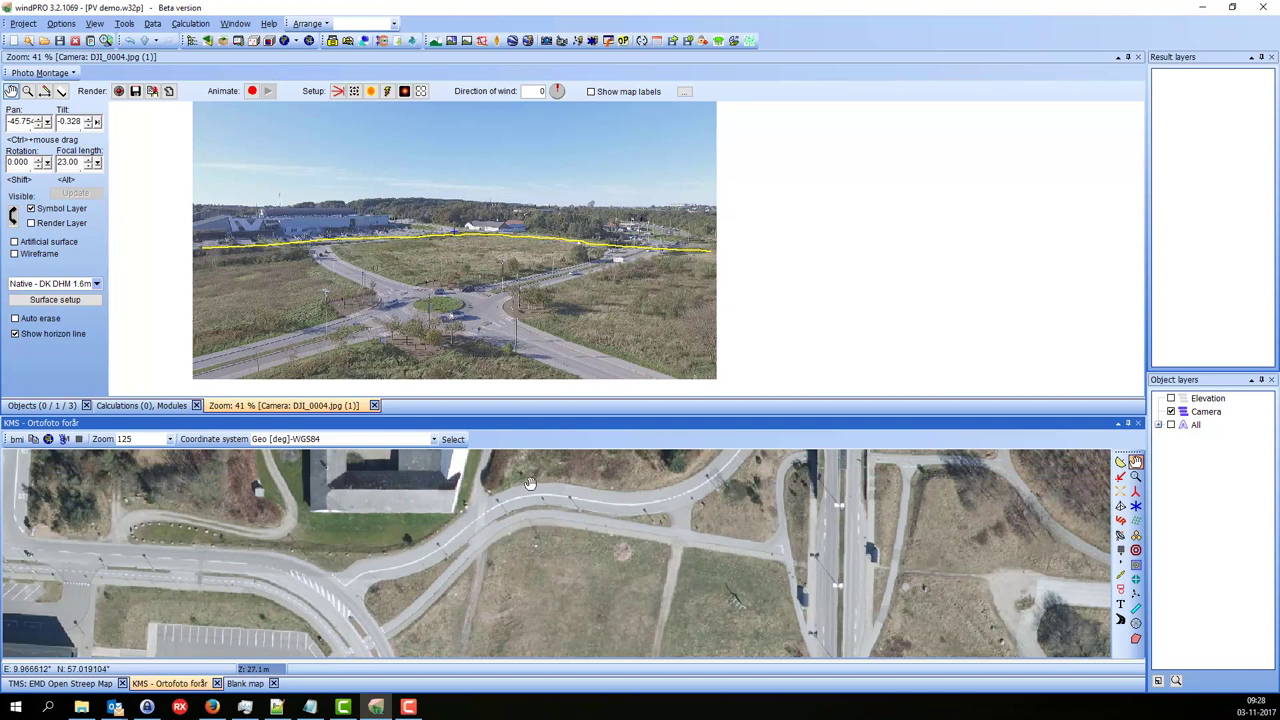
scroll(521, 241, up, 3)
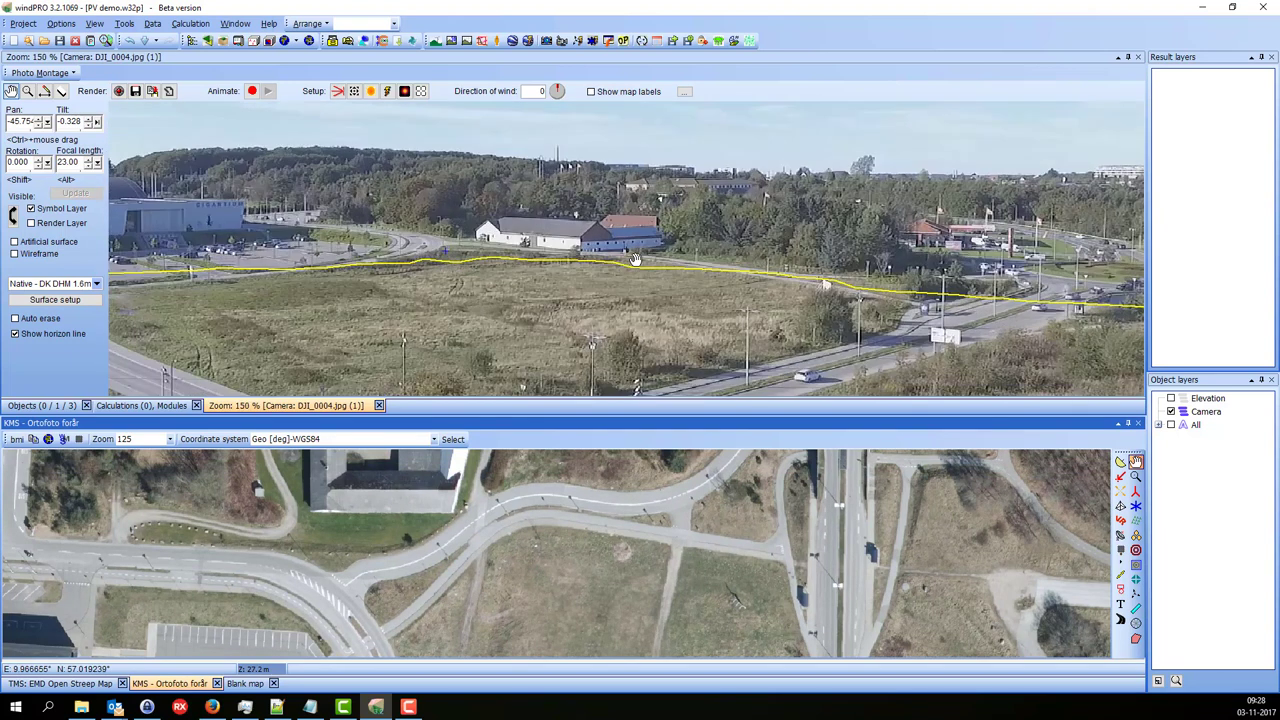
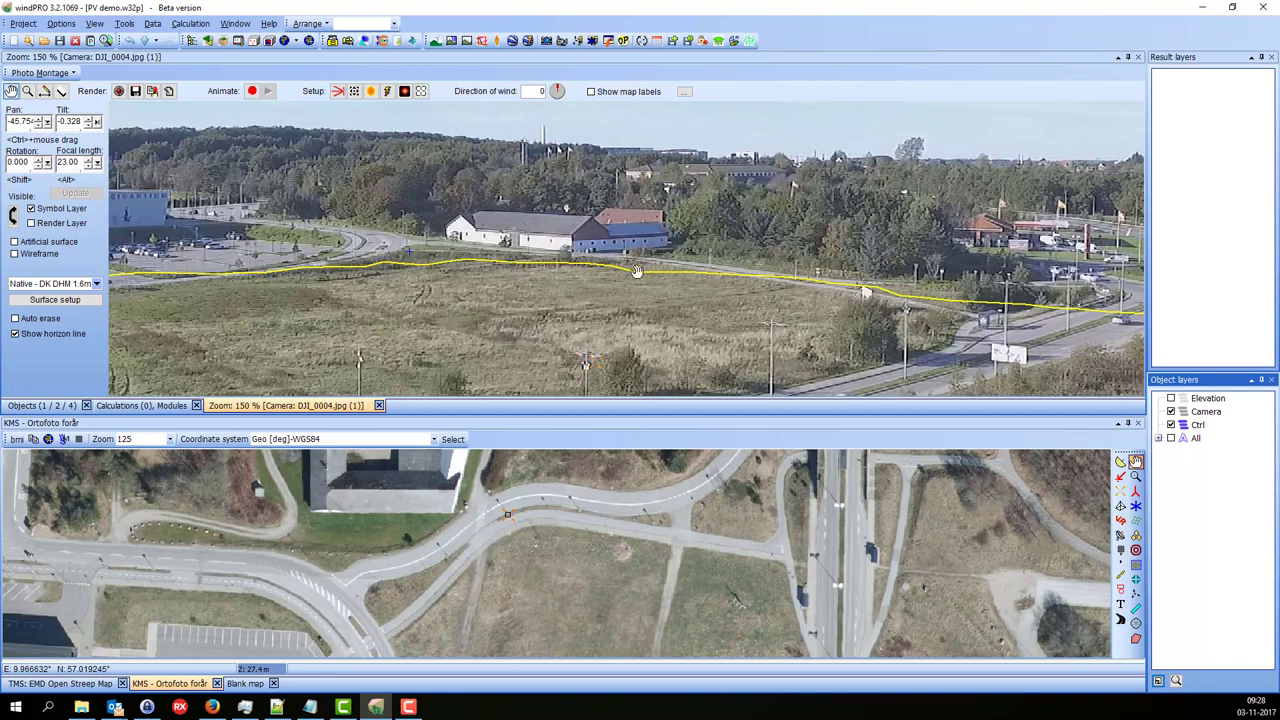
Point out the control point's position on the photo just below the white building and shift the camera to pan about -47.2° and tilt about -5.6°.
drag(618, 292, 675, 242)
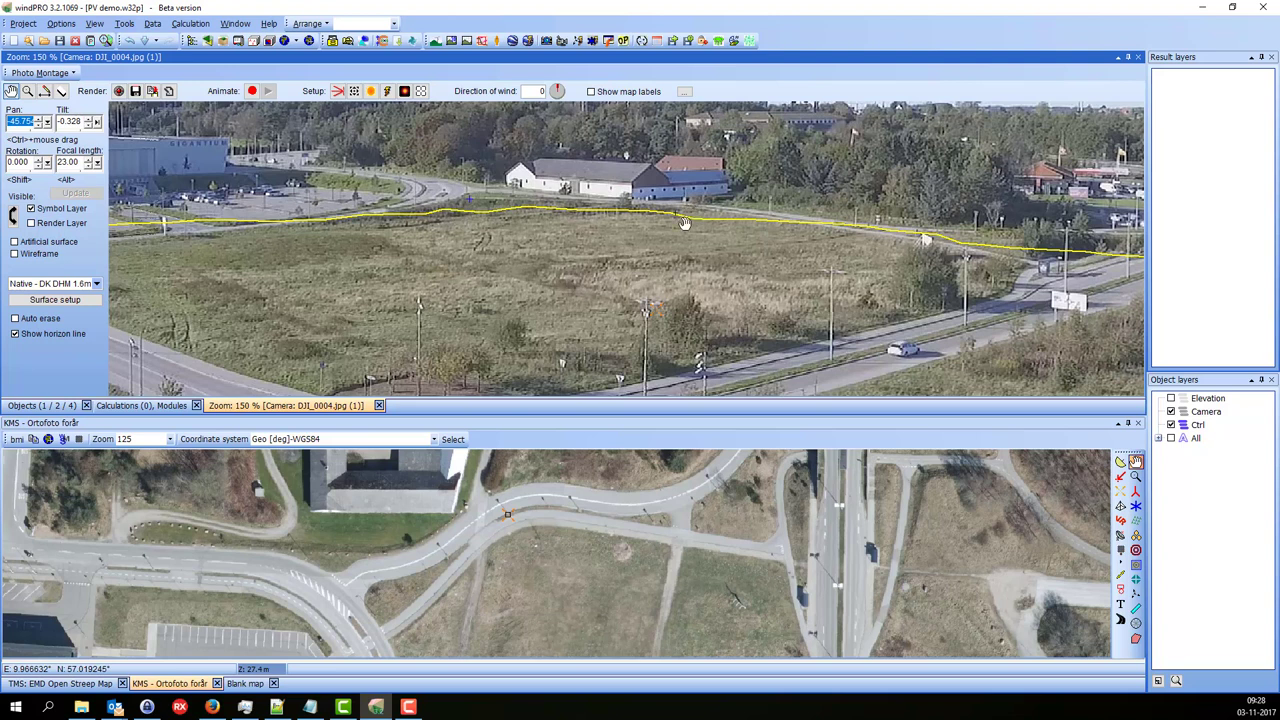
right_click(509, 516)
mouse_move(637, 562)
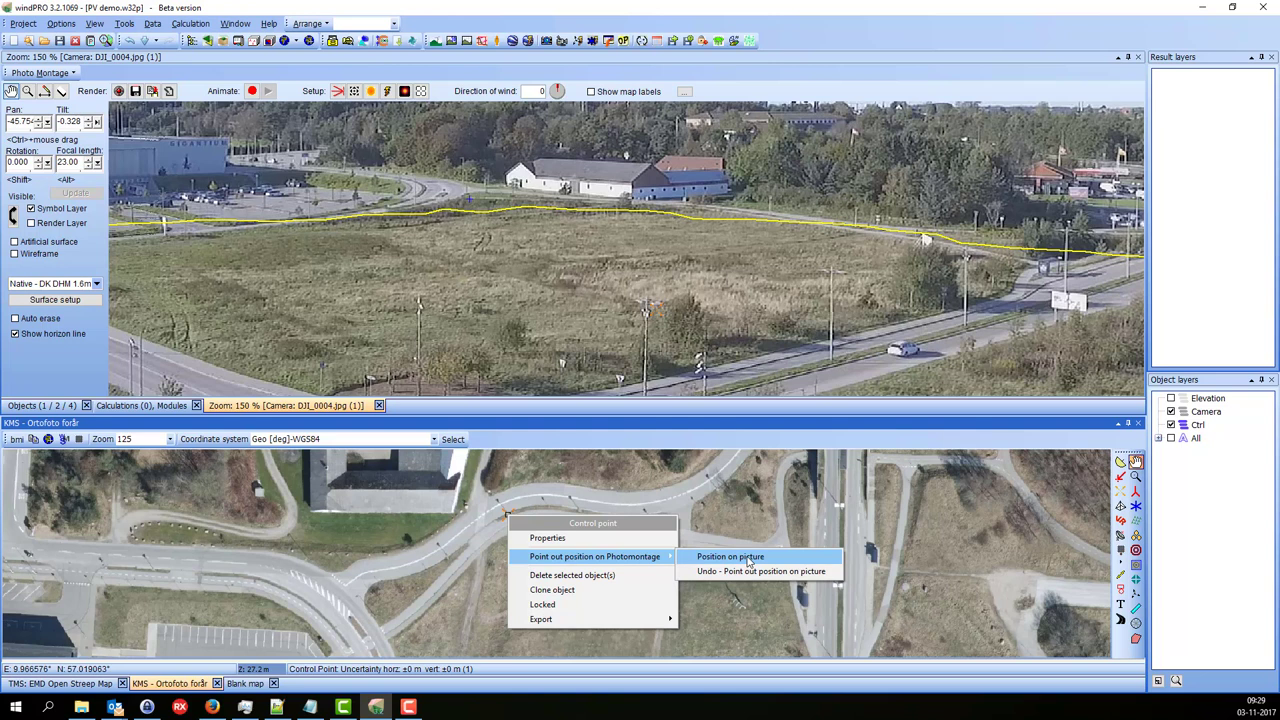
click(748, 562)
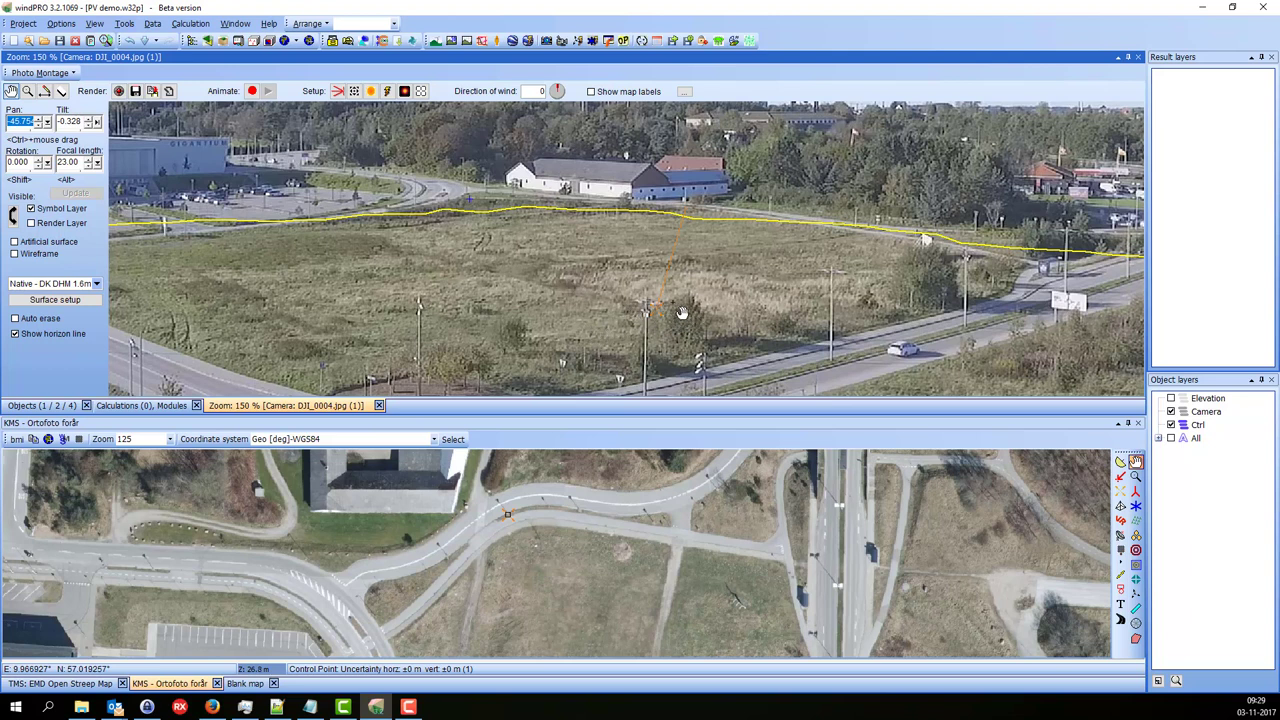
mouse_move(677, 312)
mouse_down()
mouse_move(674, 220)
mouse_move(710, 201)
mouse_up()
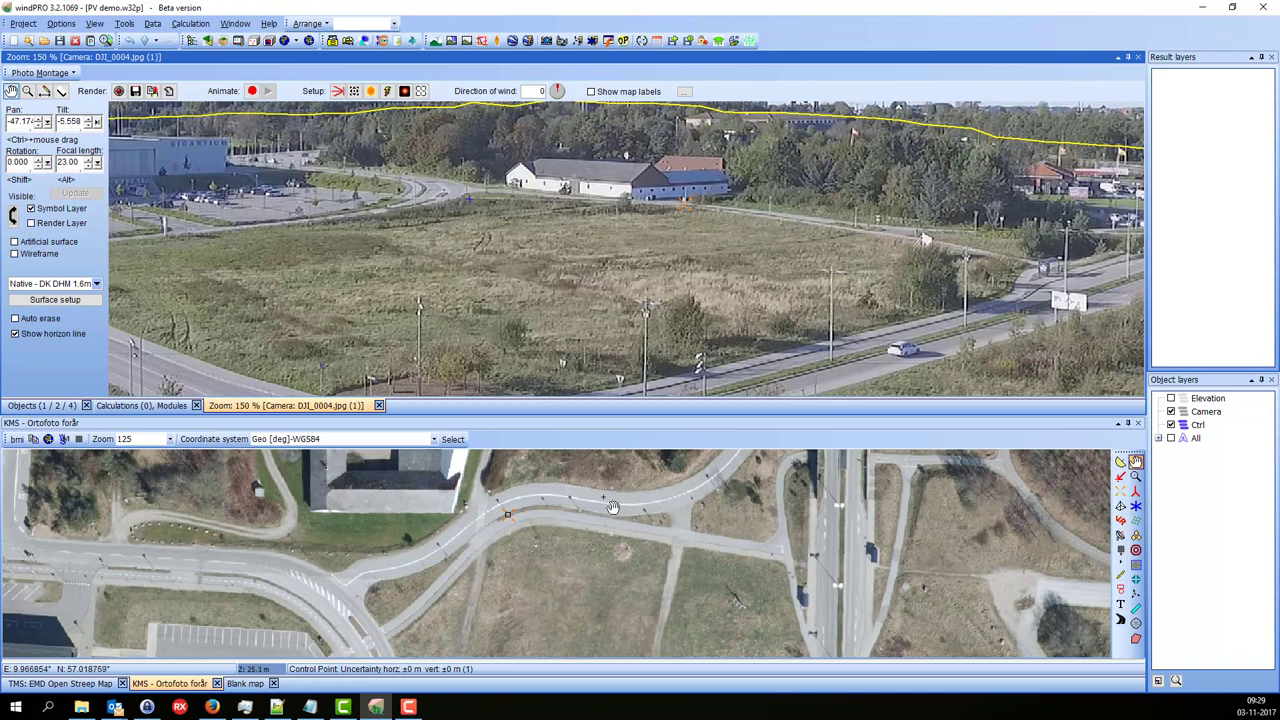
Nudge the camera's position in the field southeast of the roundabout, giving a pan angle of about -47.3° and a tilt of about -5.5°.
scroll(612, 550, down, 3)
drag(576, 542, 467, 490)
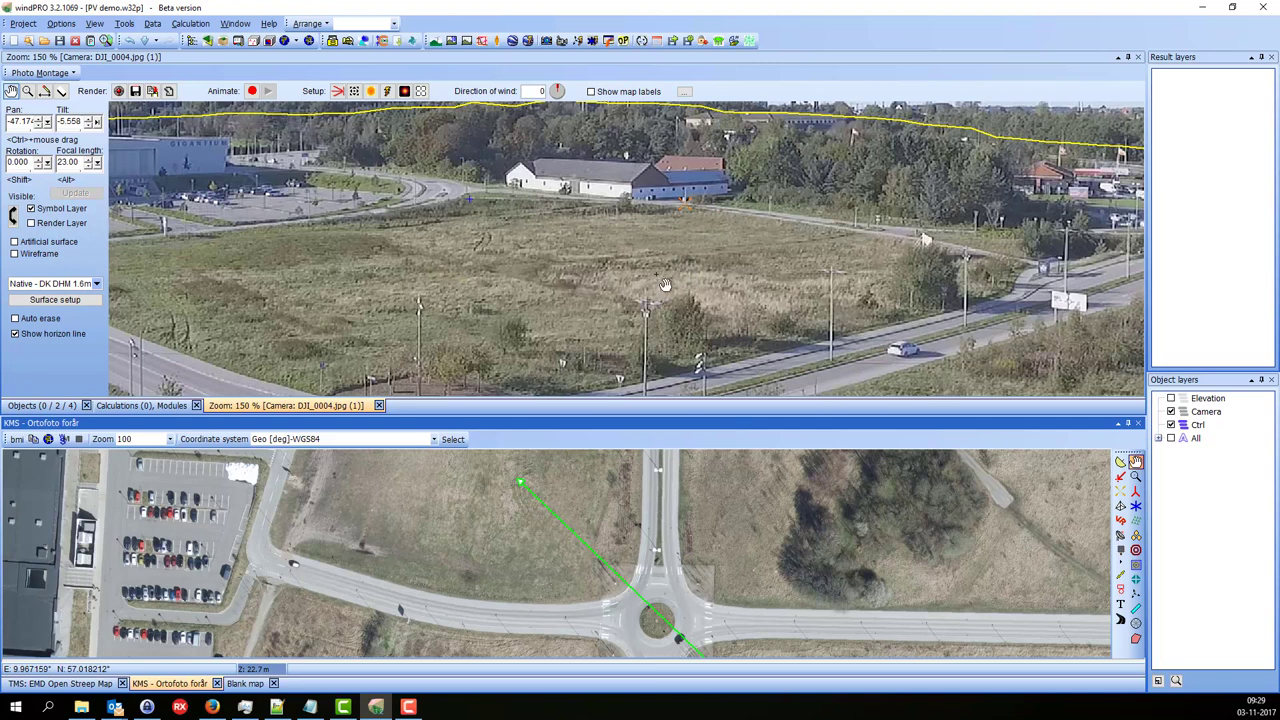
drag(752, 535, 754, 527)
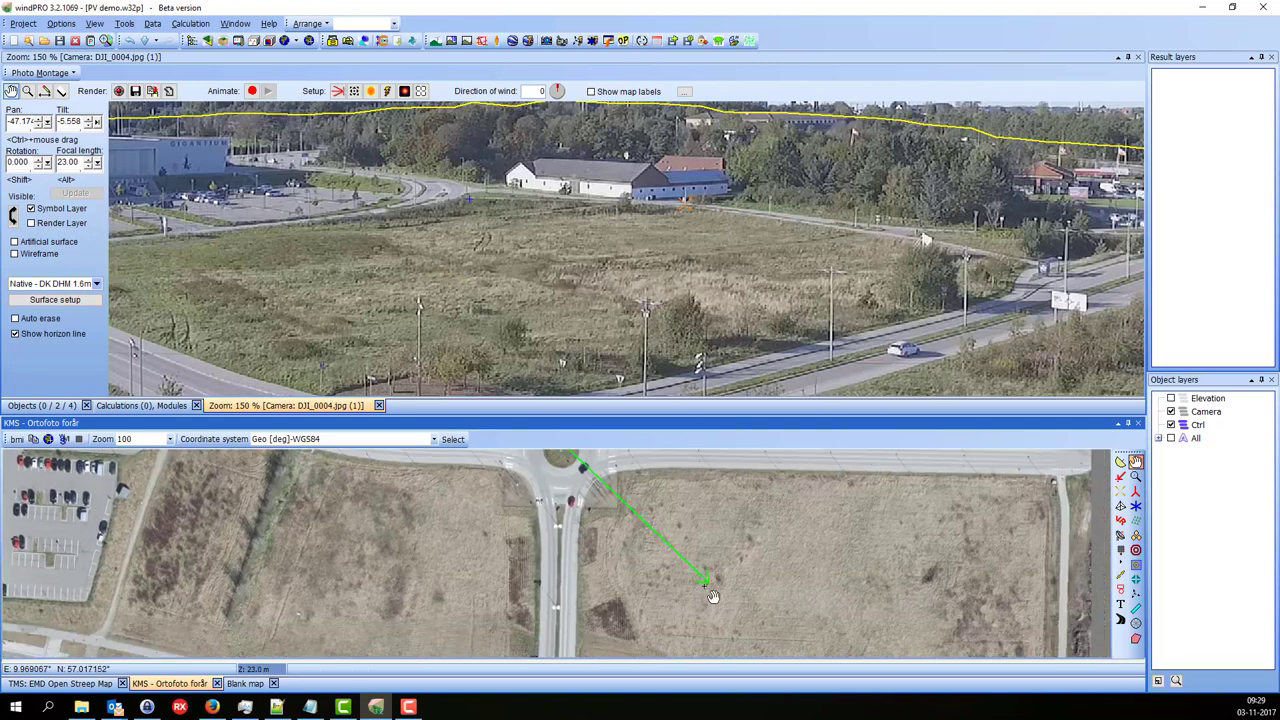
drag(718, 594, 716, 595)
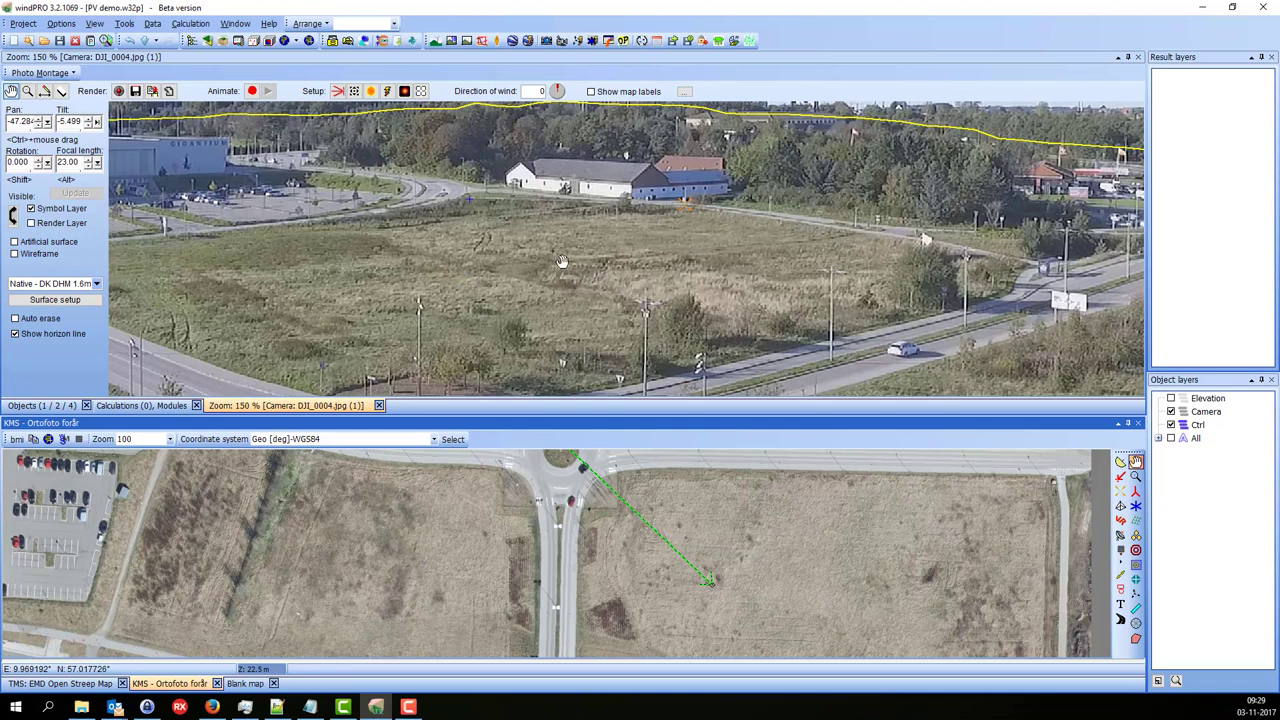
Examine the roads and traffic islands around the roundabout on both photo and map for a second reference point close to the camera.
scroll(585, 262, down, 1)
scroll(598, 264, down, 1)
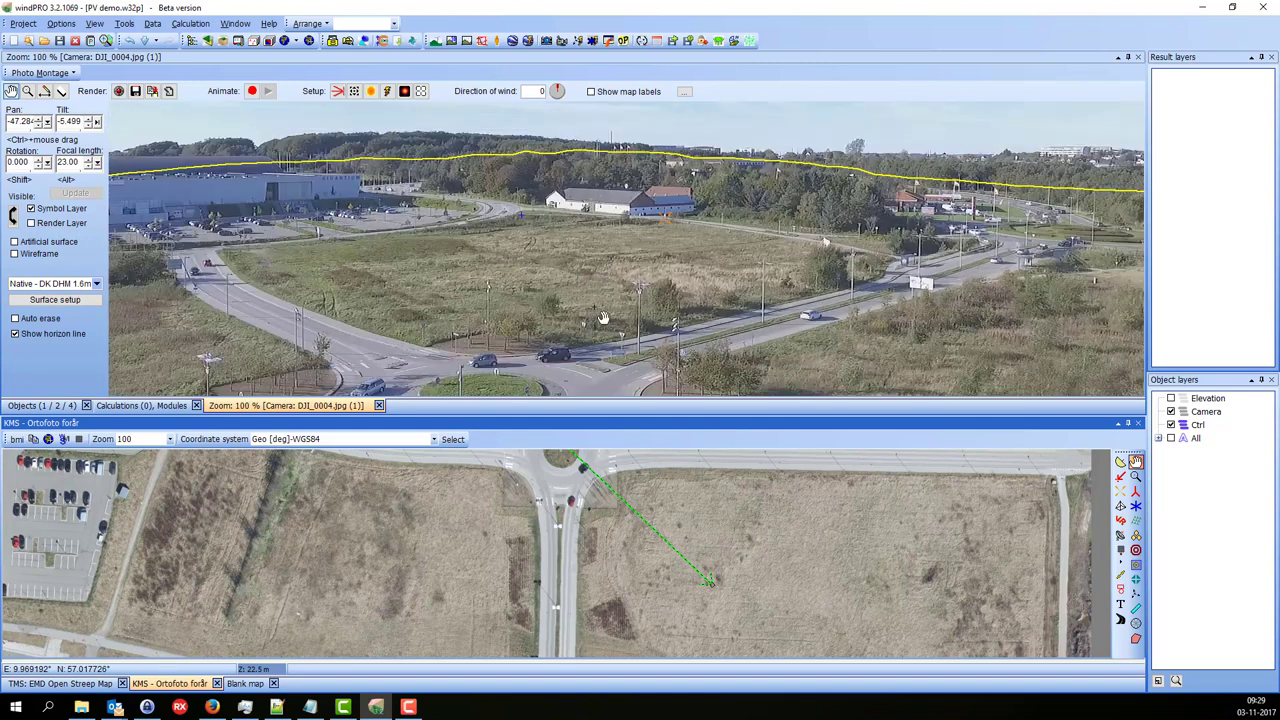
drag(657, 263, 697, 215)
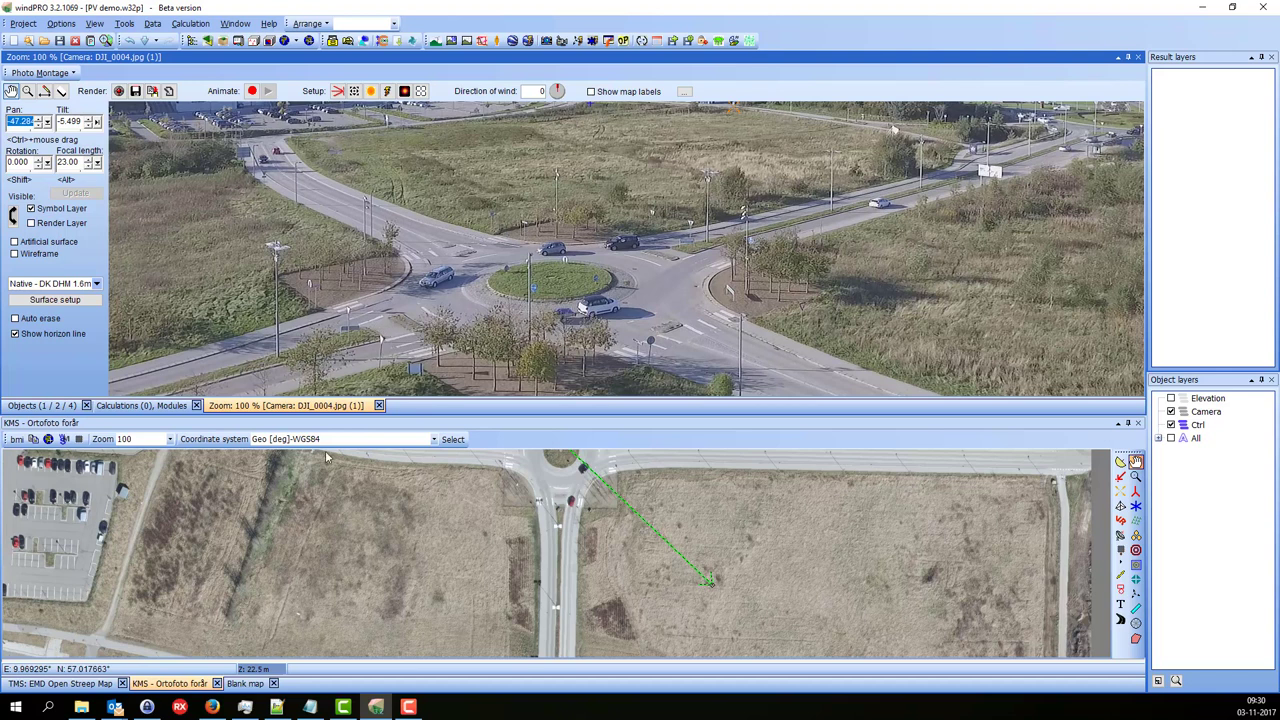
drag(762, 310, 796, 274)
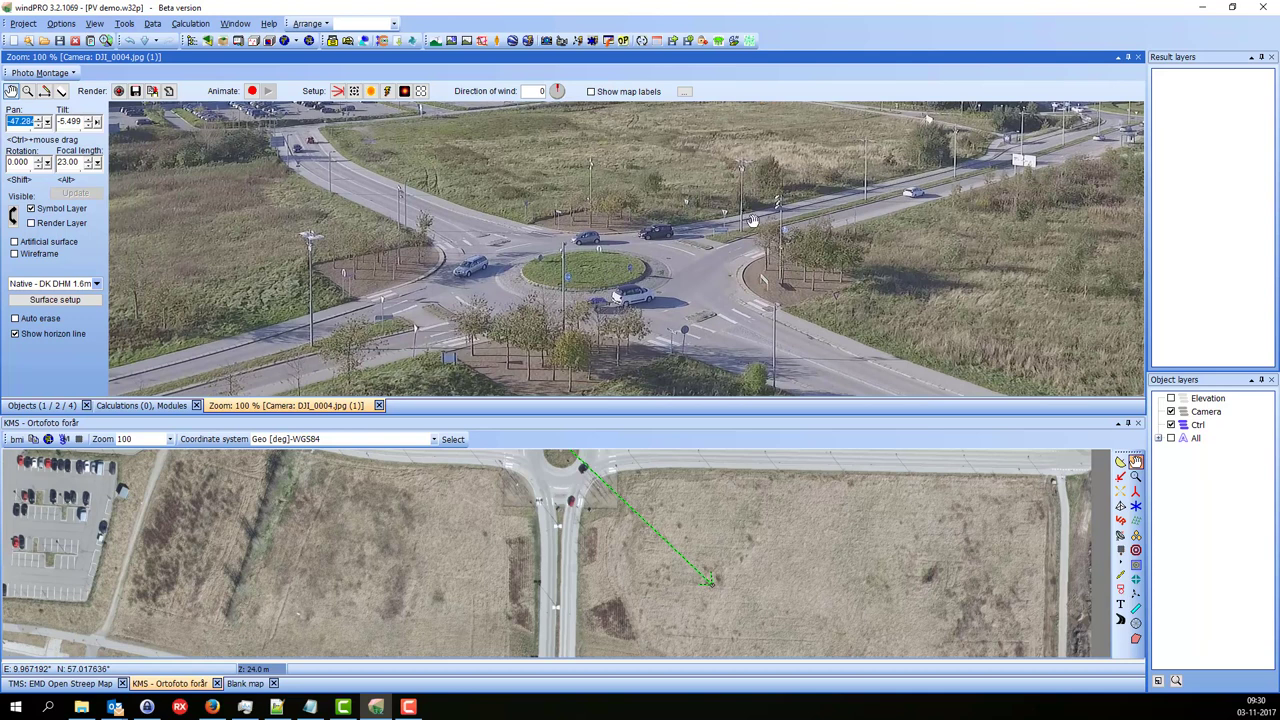
drag(750, 222, 648, 314)
drag(267, 385, 360, 356)
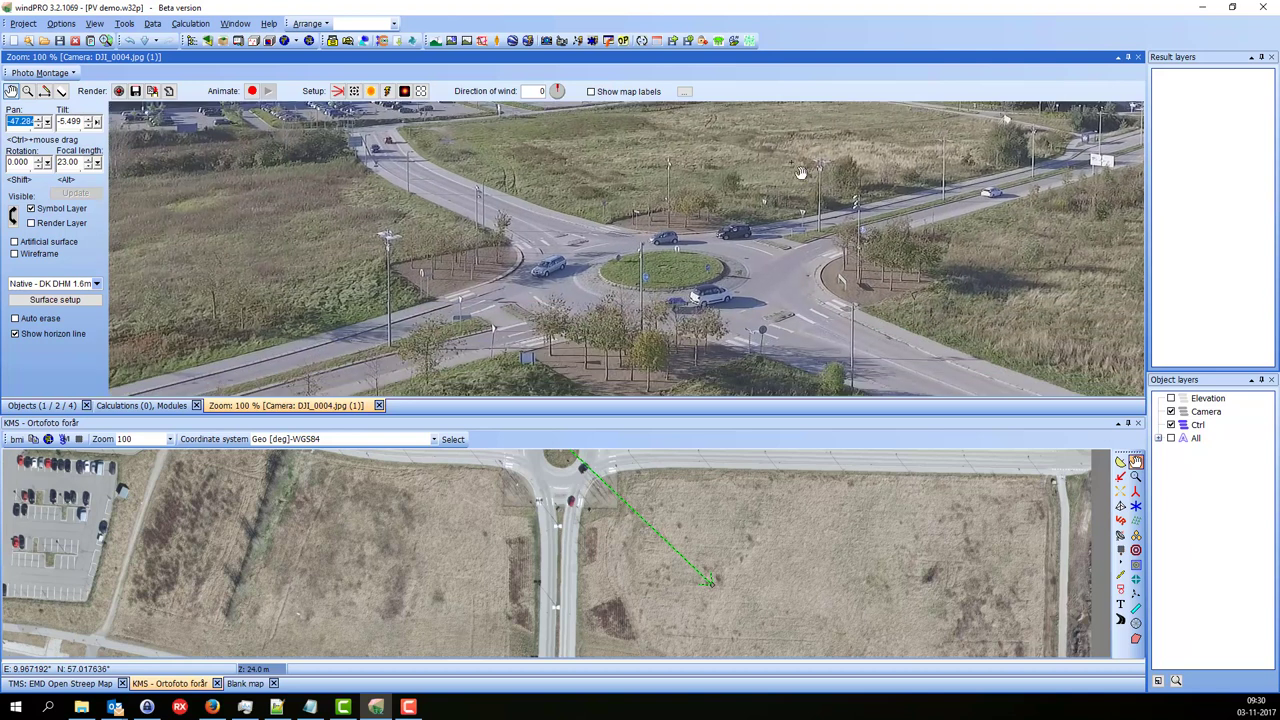
drag(800, 173, 830, 228)
drag(470, 380, 375, 280)
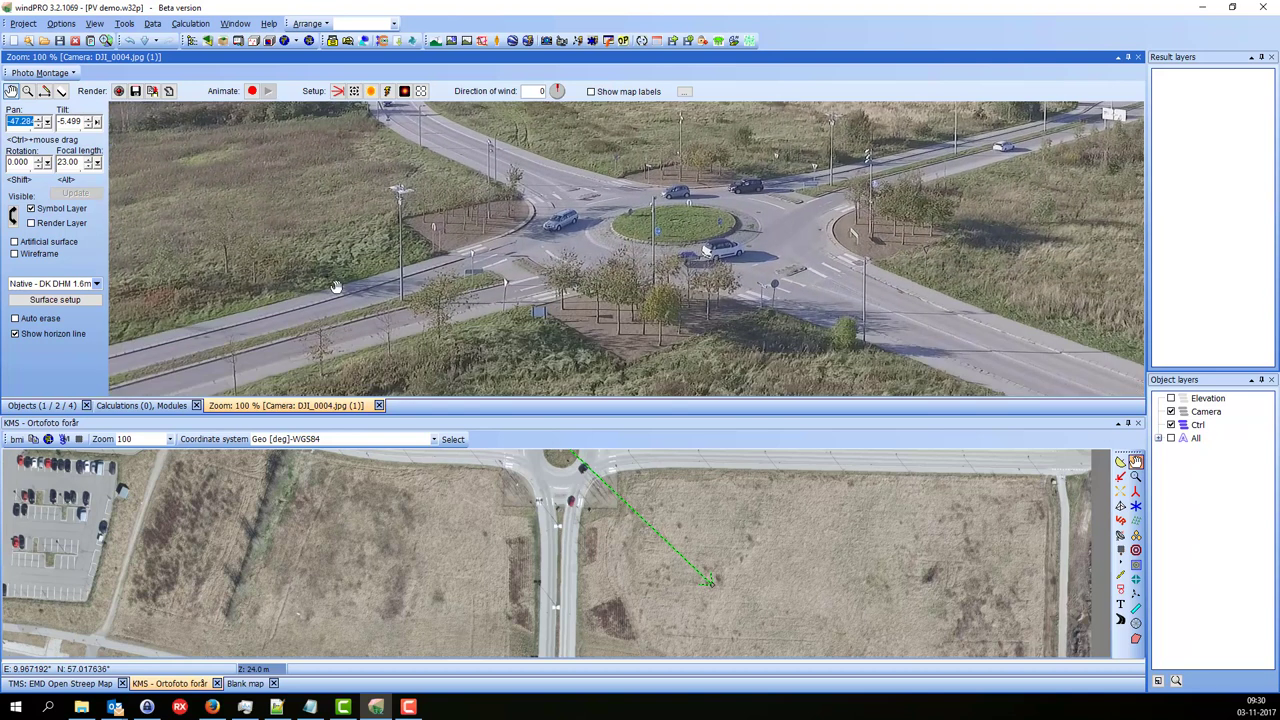
drag(422, 315, 401, 264)
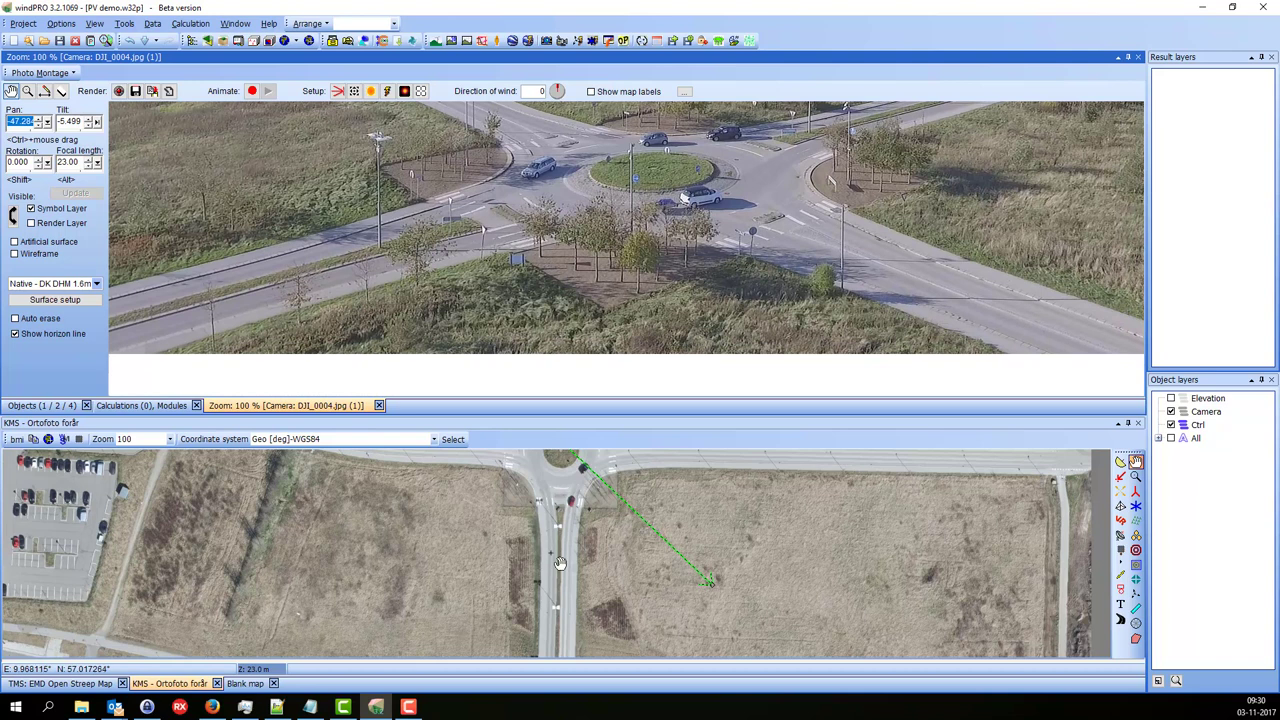
drag(560, 563, 530, 568)
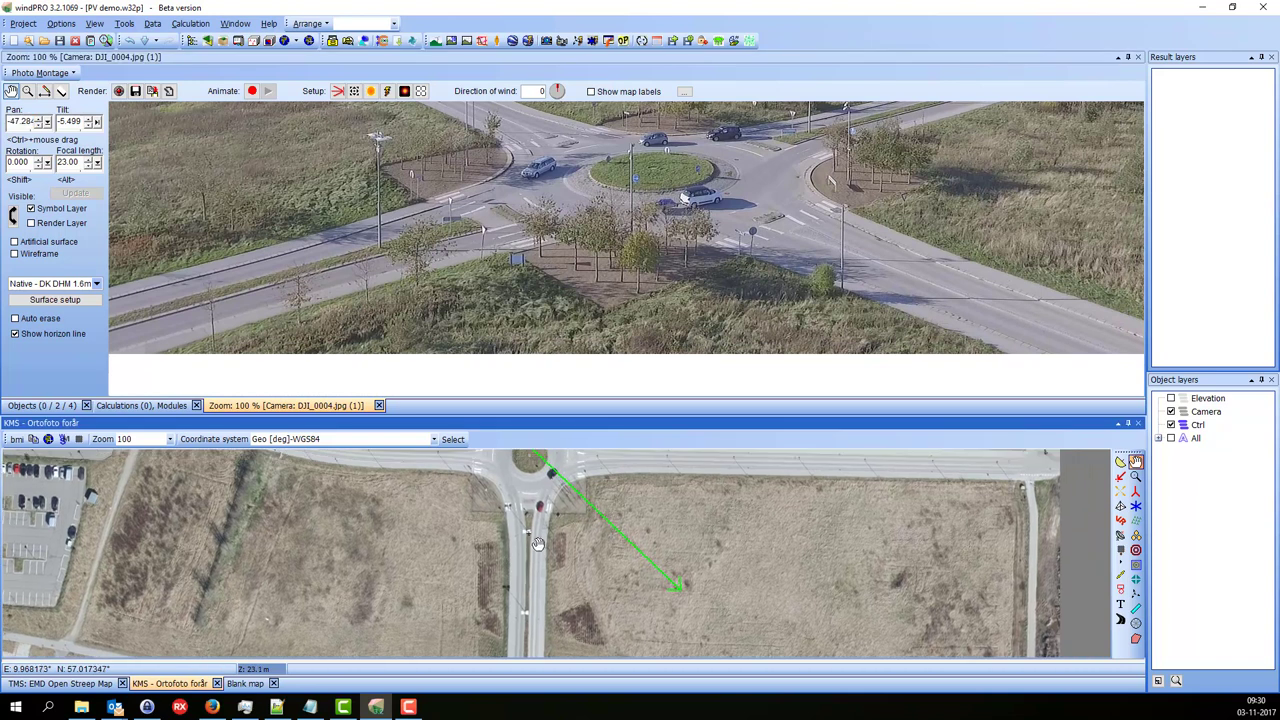
Add a cross-shaped control point on the median of the road south of the roundabout and point out its position on the photo.
click(1121, 491)
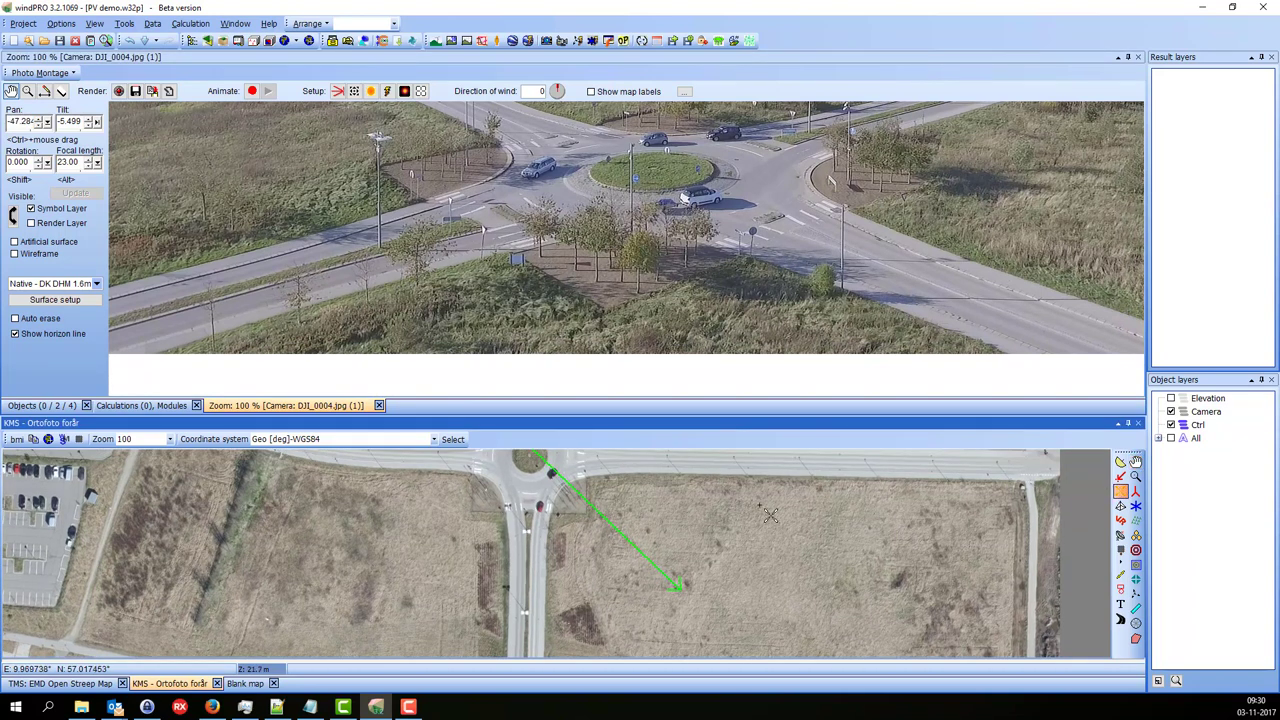
click(532, 535)
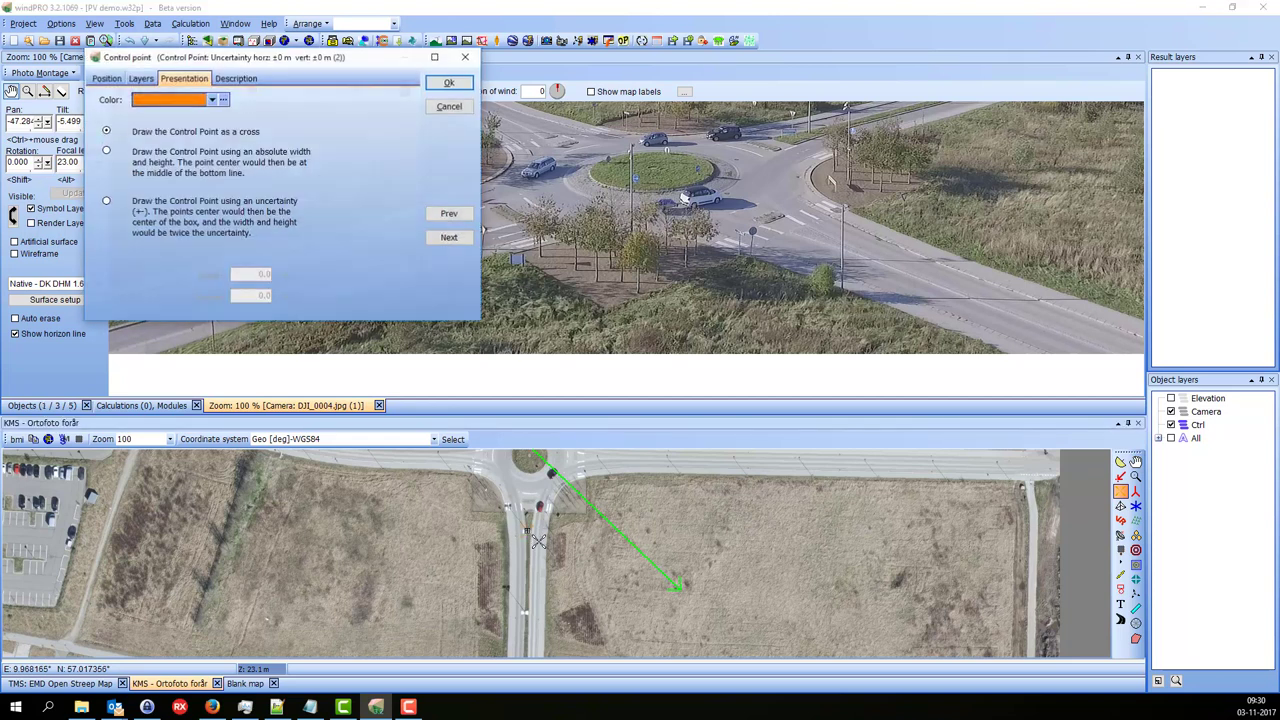
click(446, 84)
right_click(528, 532)
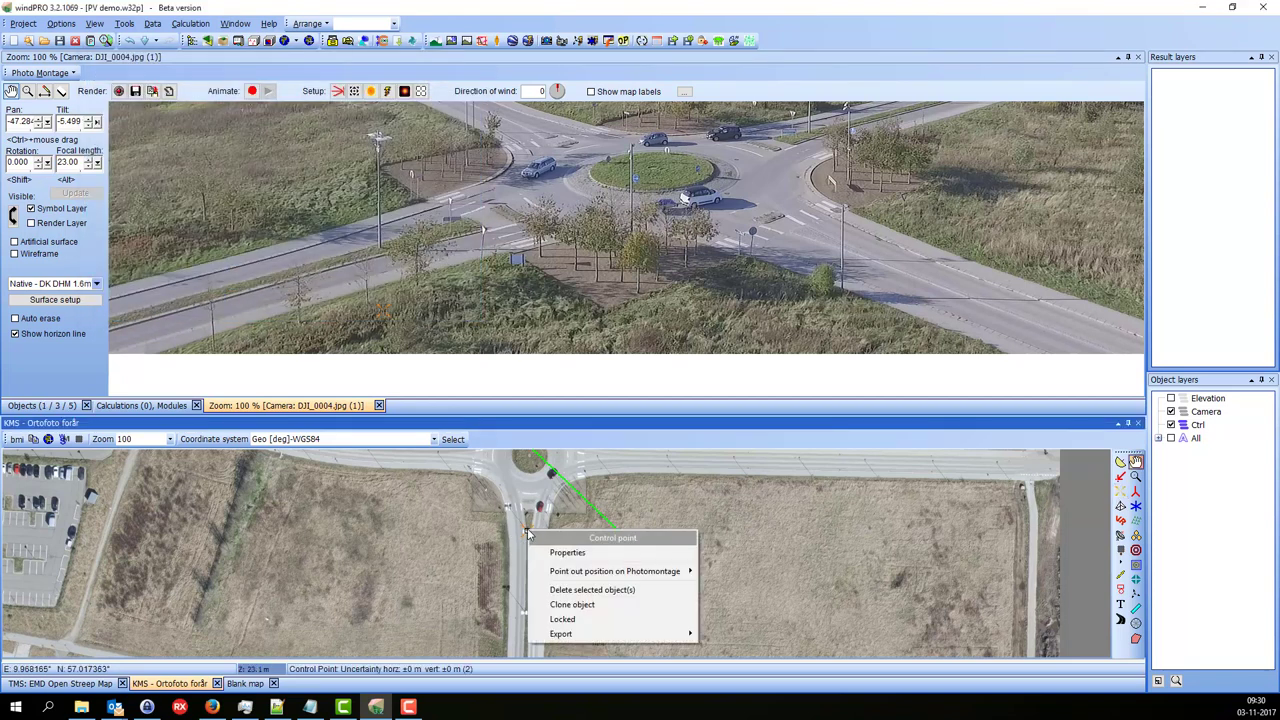
mouse_move(673, 574)
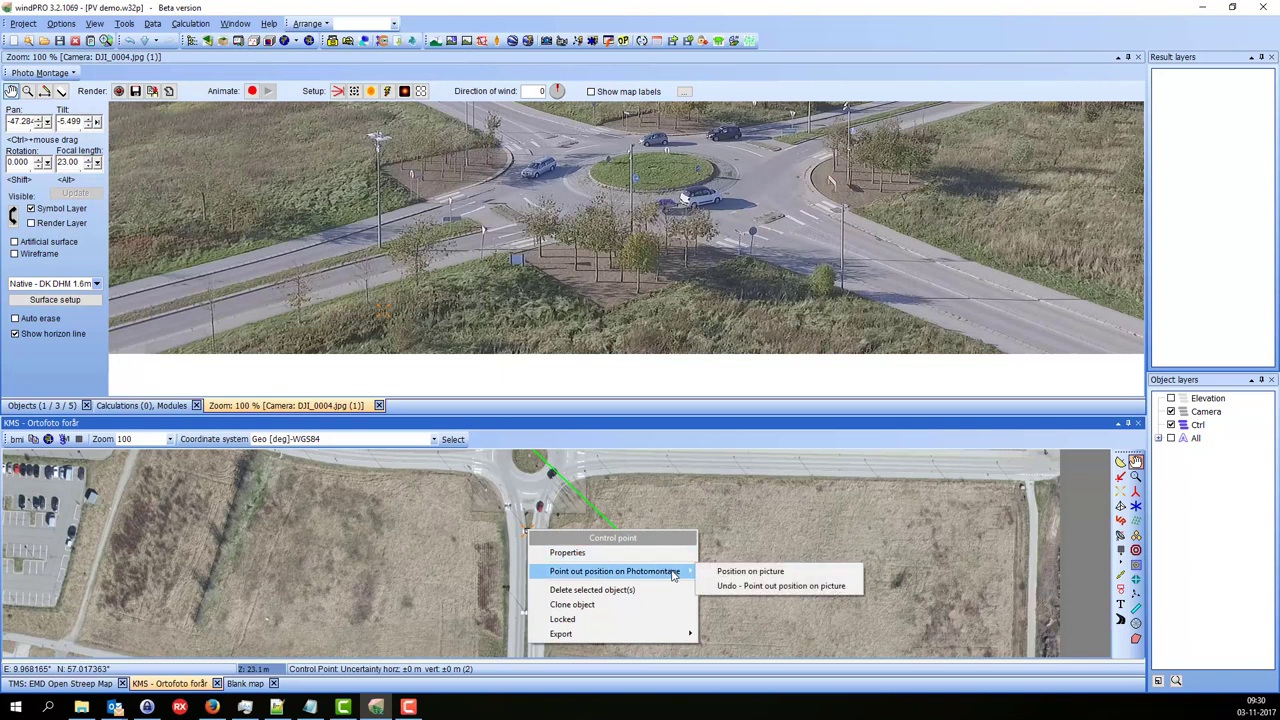
click(764, 575)
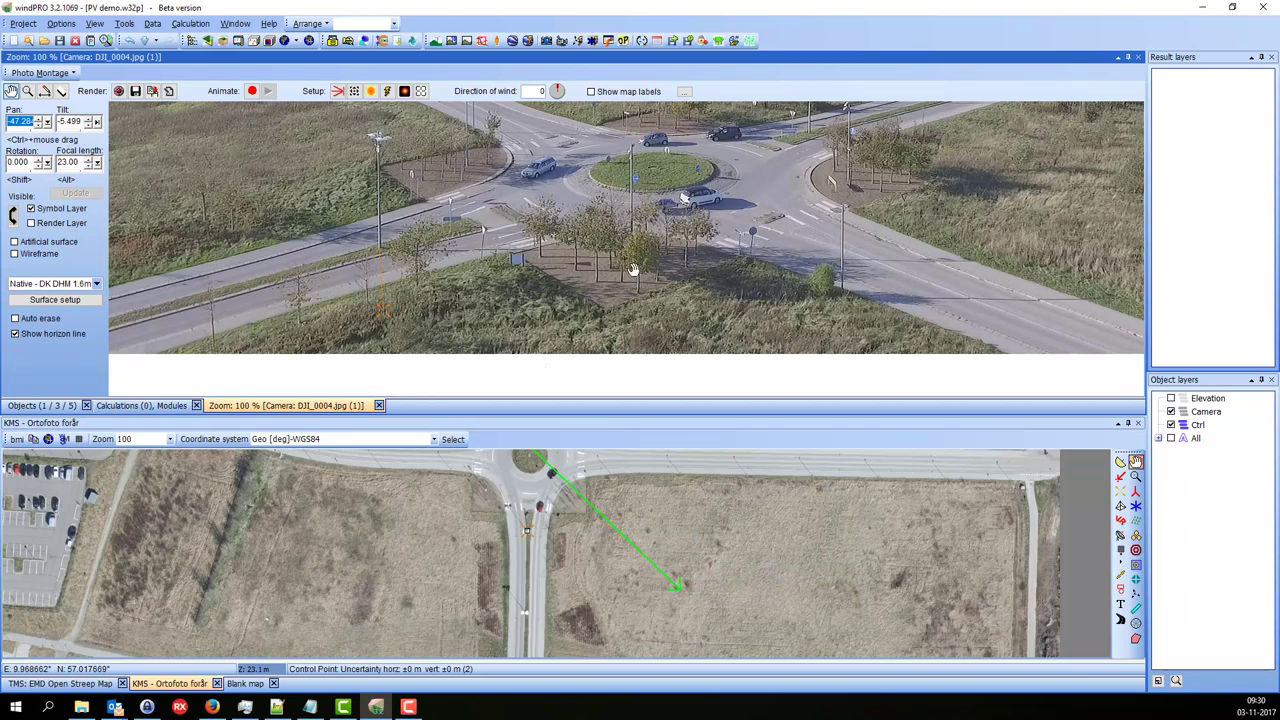
Adjust the camera's position and viewing direction to align both control points, giving a pan angle of about -48.8° and a tilt of about -6.3°.
scroll(594, 240, down, 1)
drag(619, 224, 603, 254)
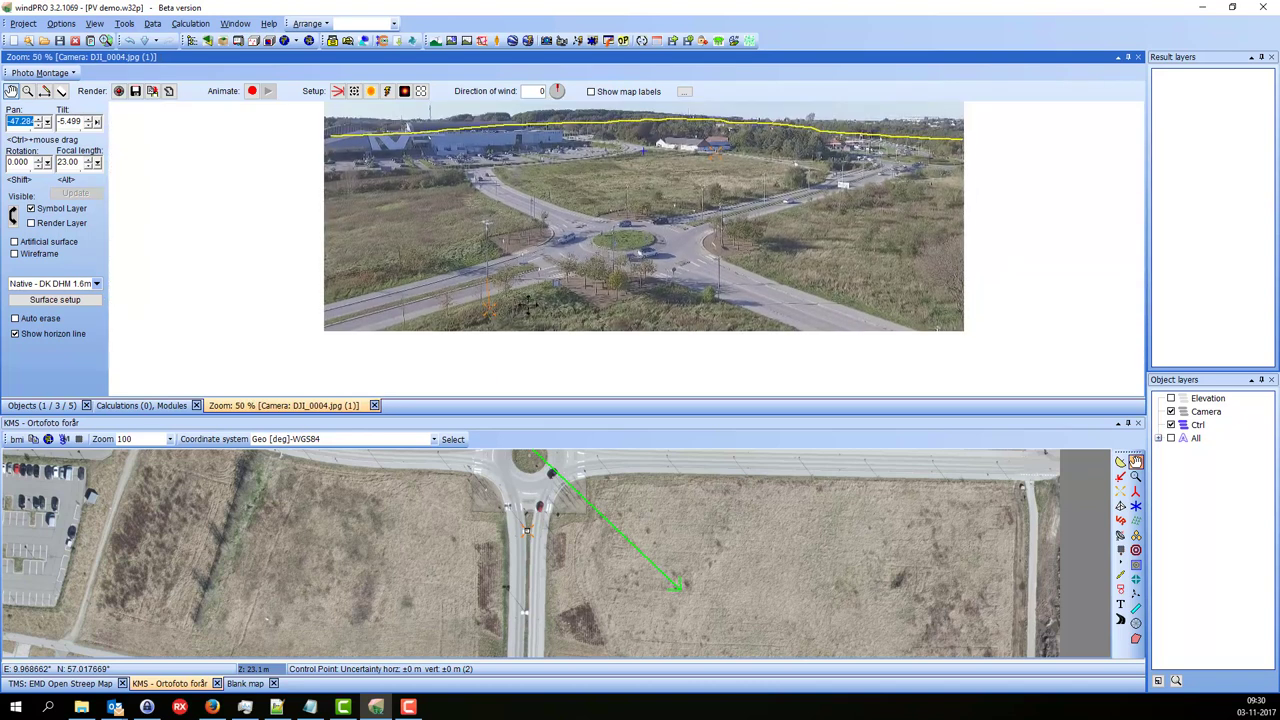
drag(527, 307, 519, 280)
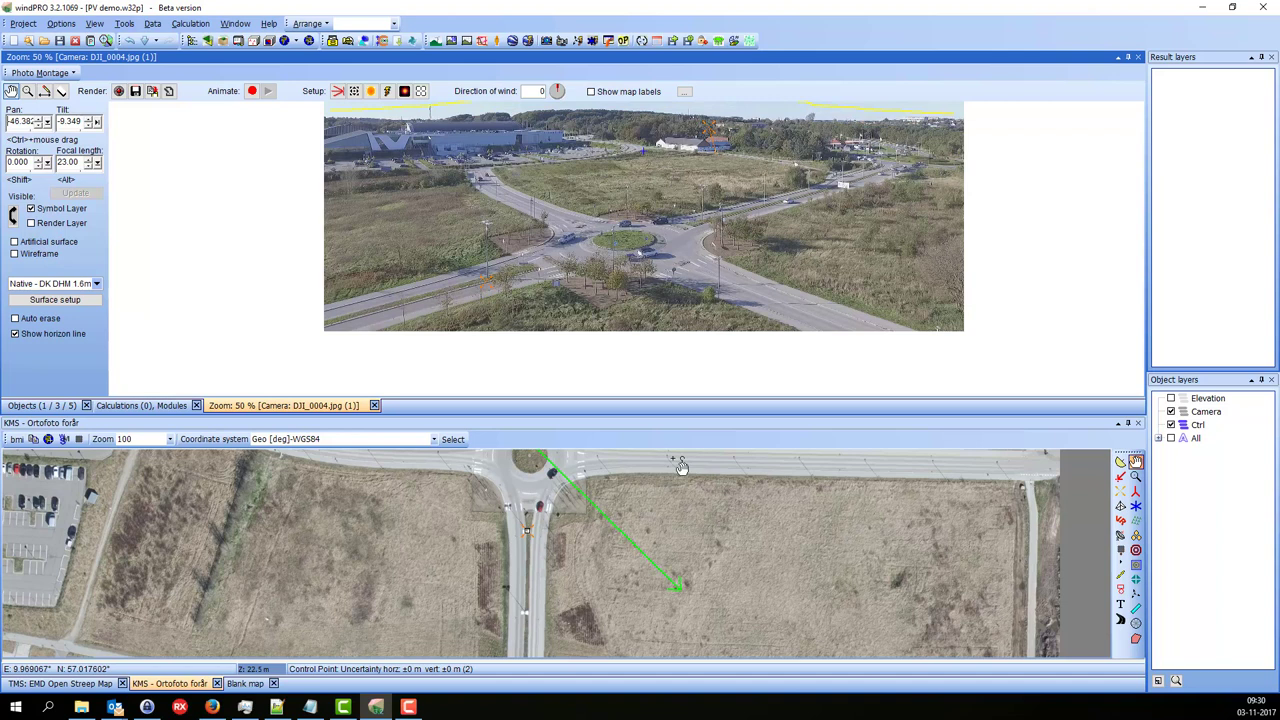
click(690, 600)
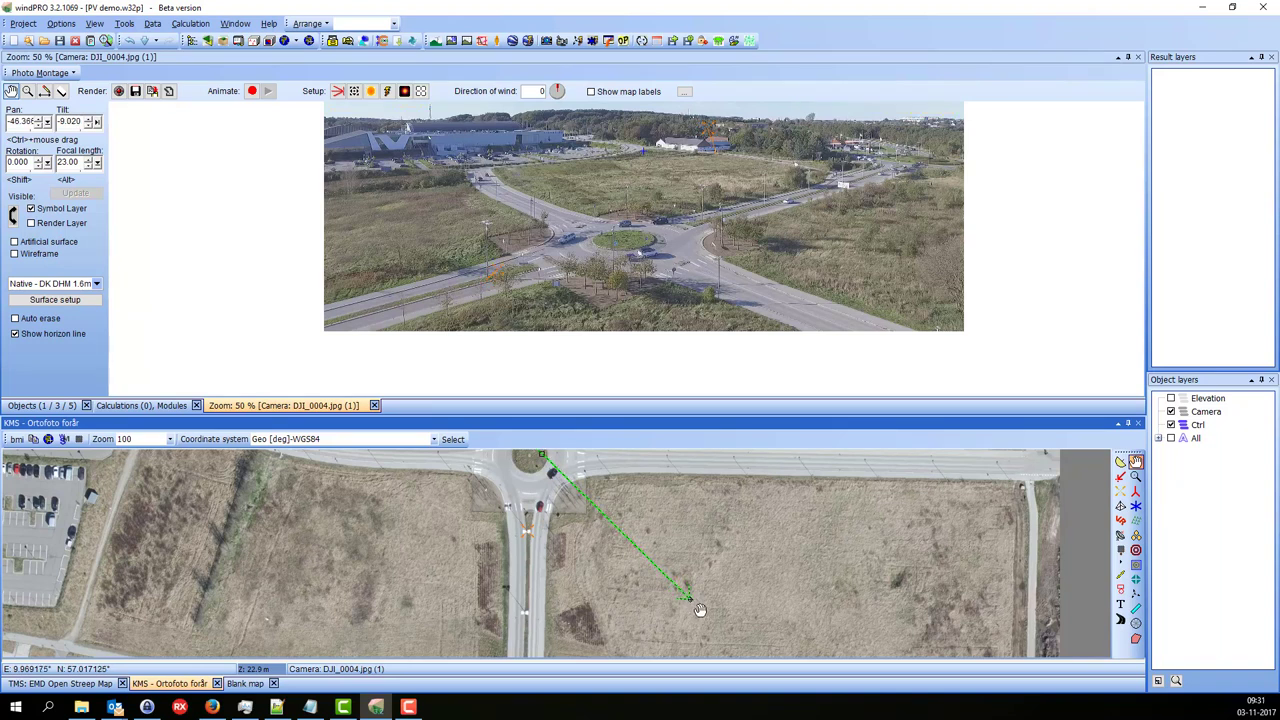
mouse_move(690, 614)
mouse_down()
mouse_move(682, 607)
mouse_move(705, 608)
mouse_up()
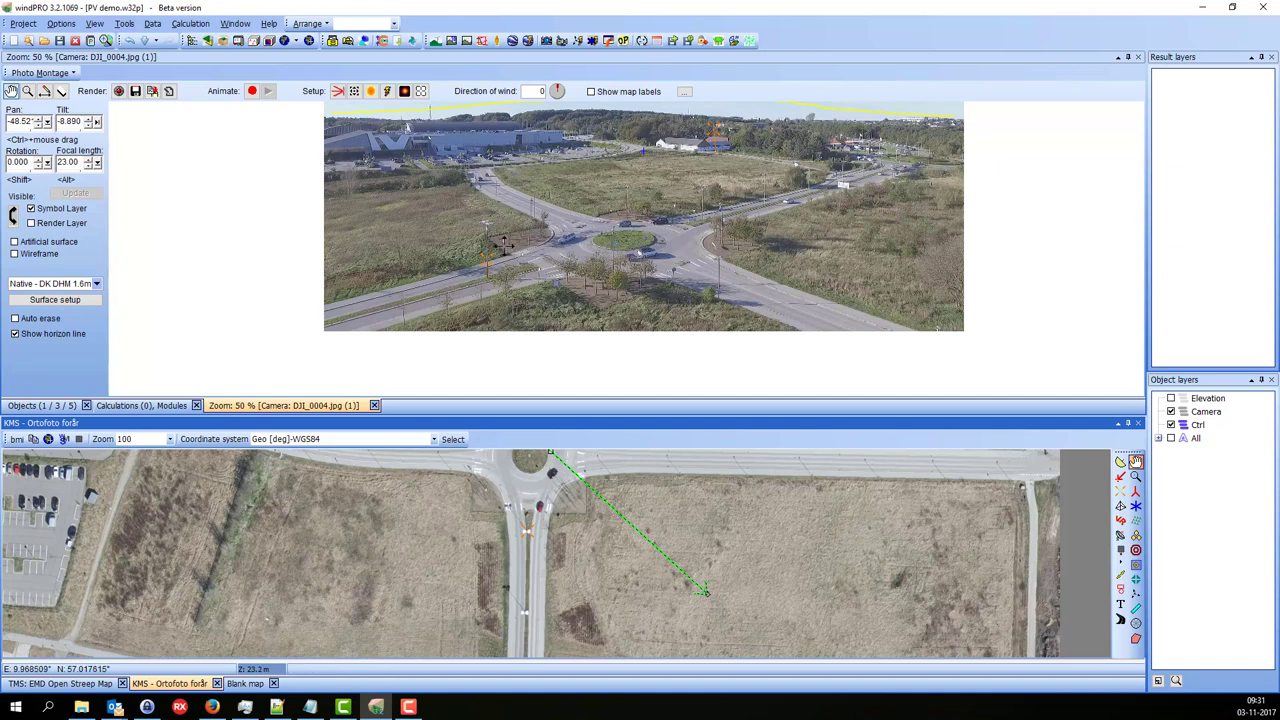
drag(507, 242, 509, 261)
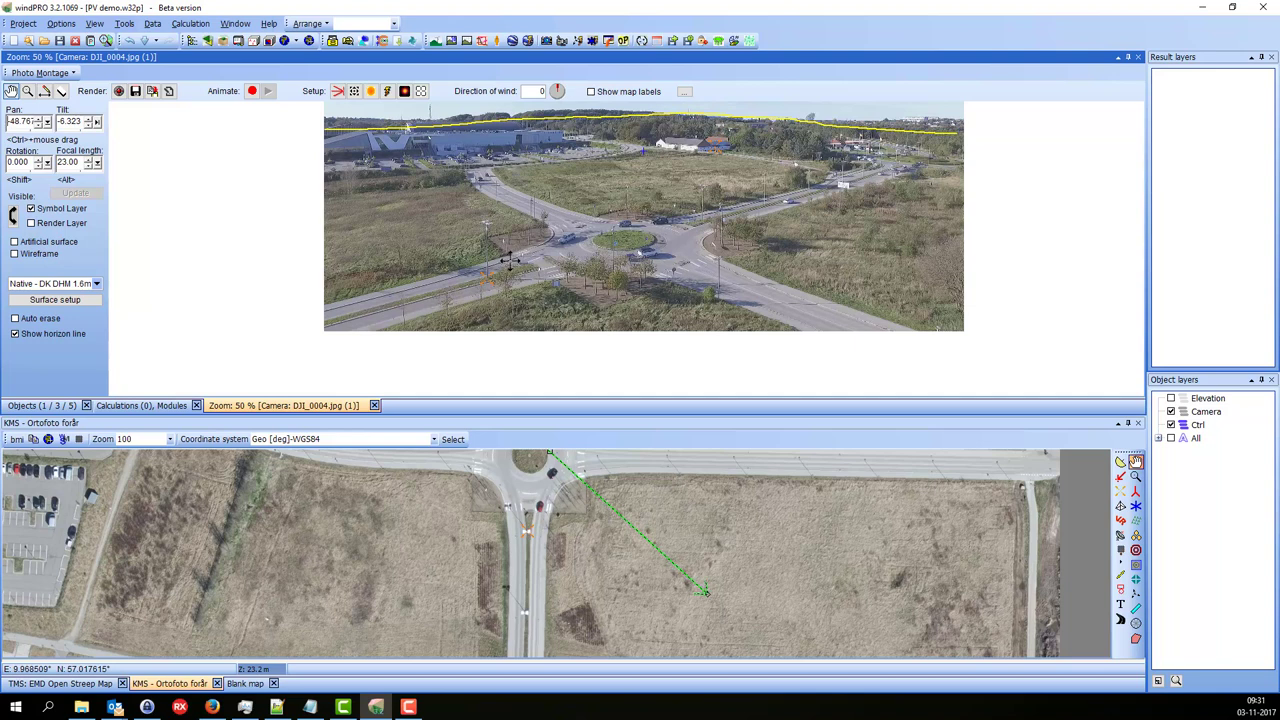
Add a cross-shaped control point on the traffic island north of the roundabout and point out its position on the photo.
drag(779, 196, 770, 228)
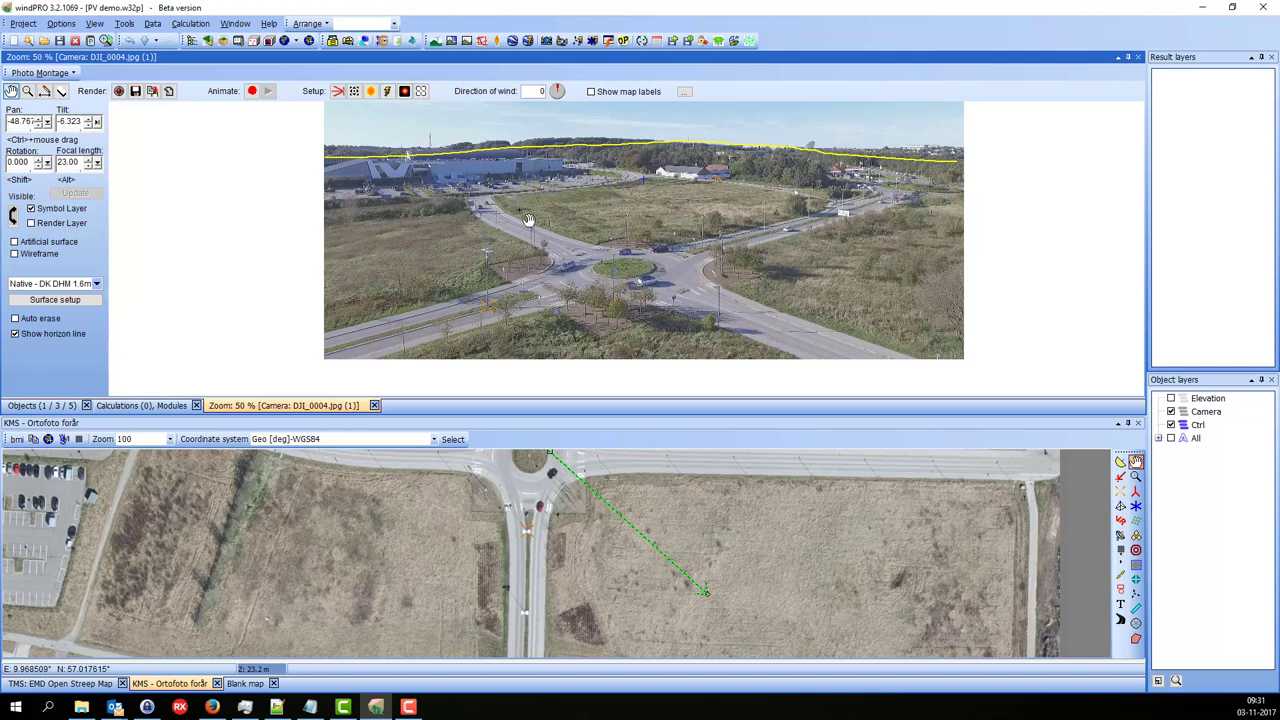
drag(794, 286, 691, 265)
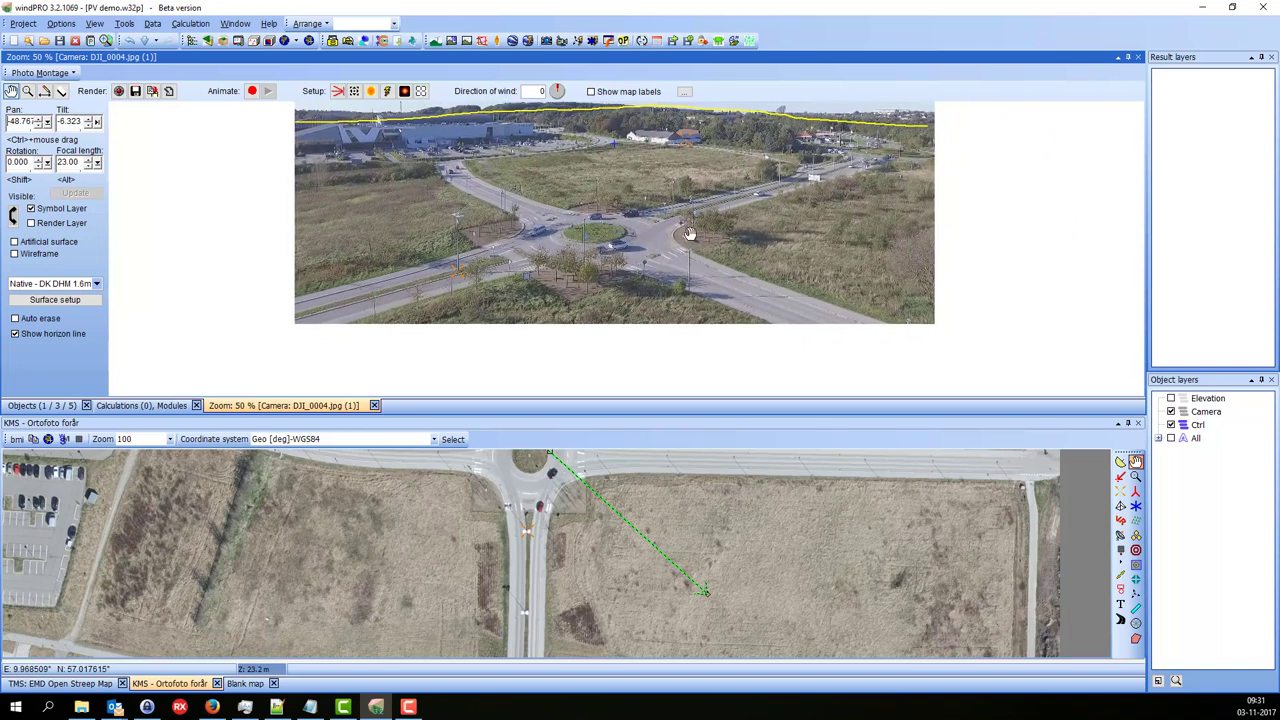
scroll(690, 236, up, 1)
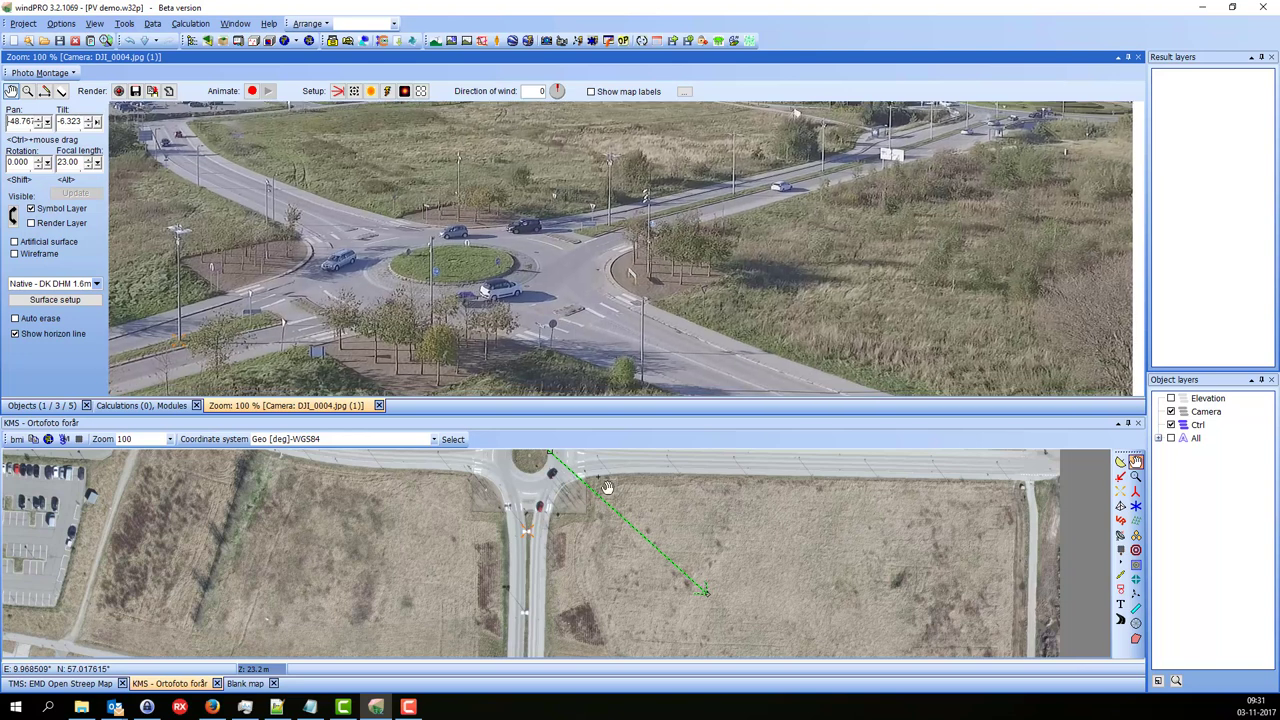
click(569, 574)
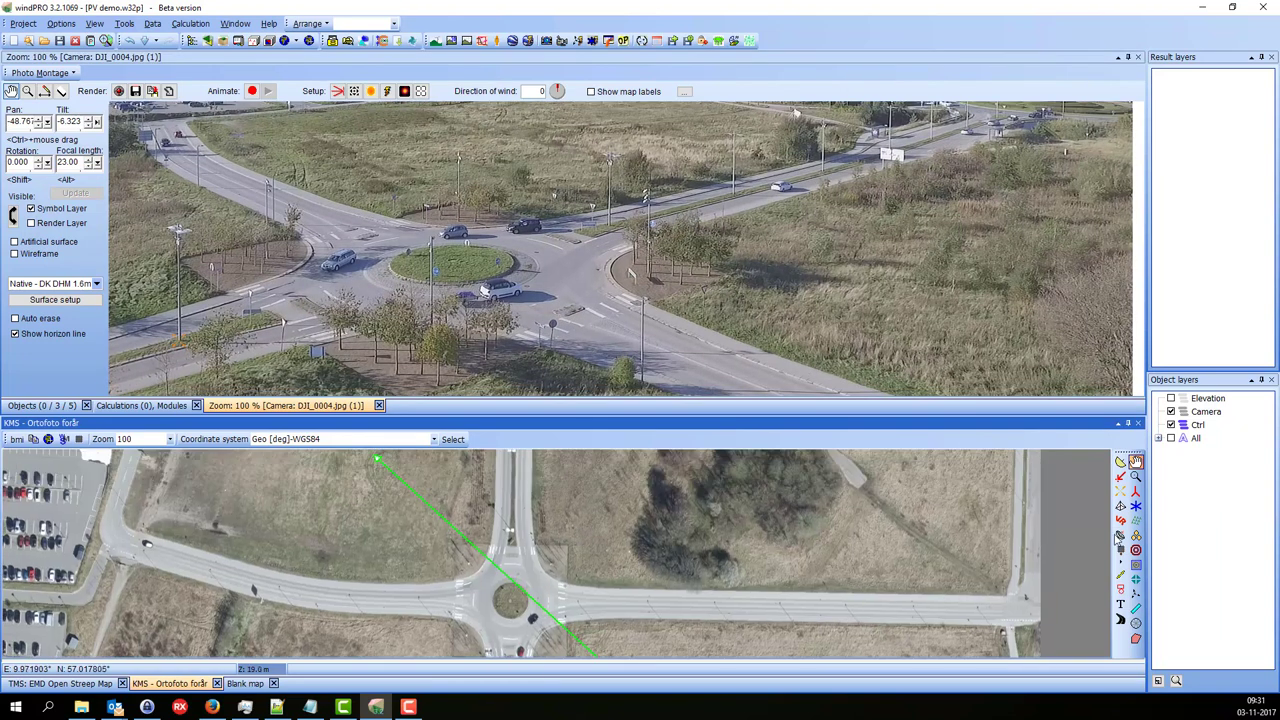
click(1120, 491)
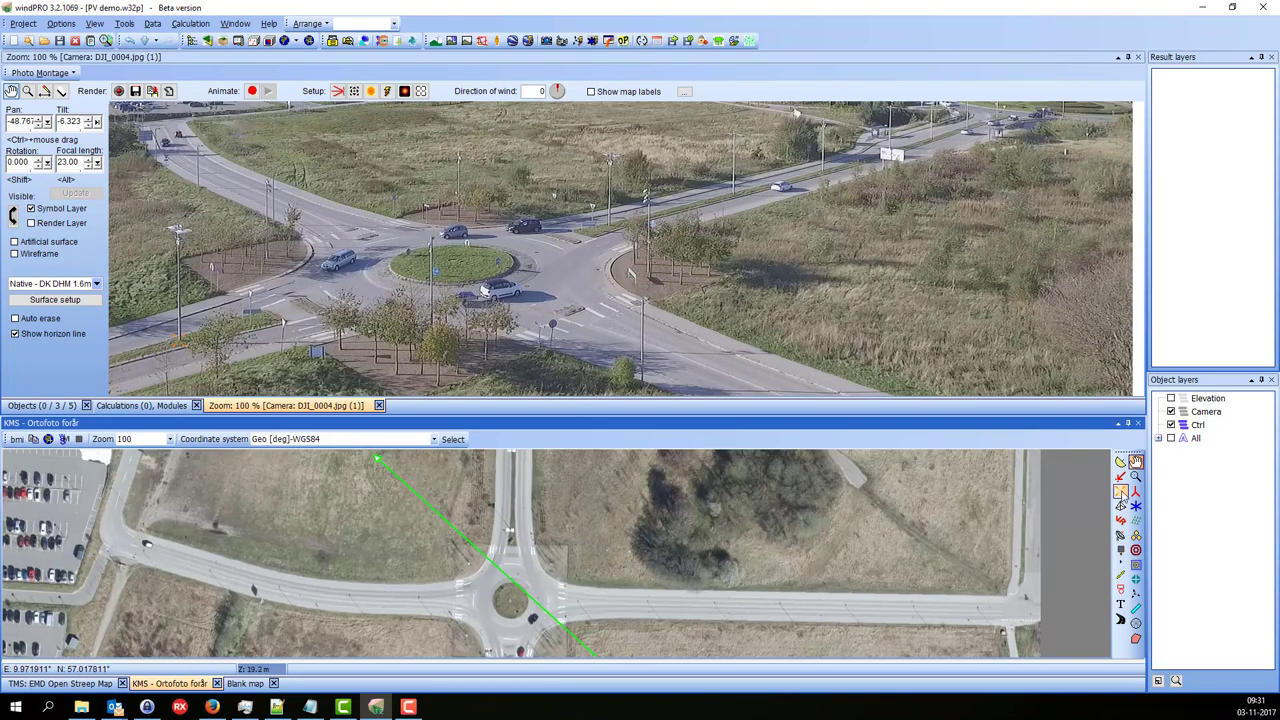
click(519, 541)
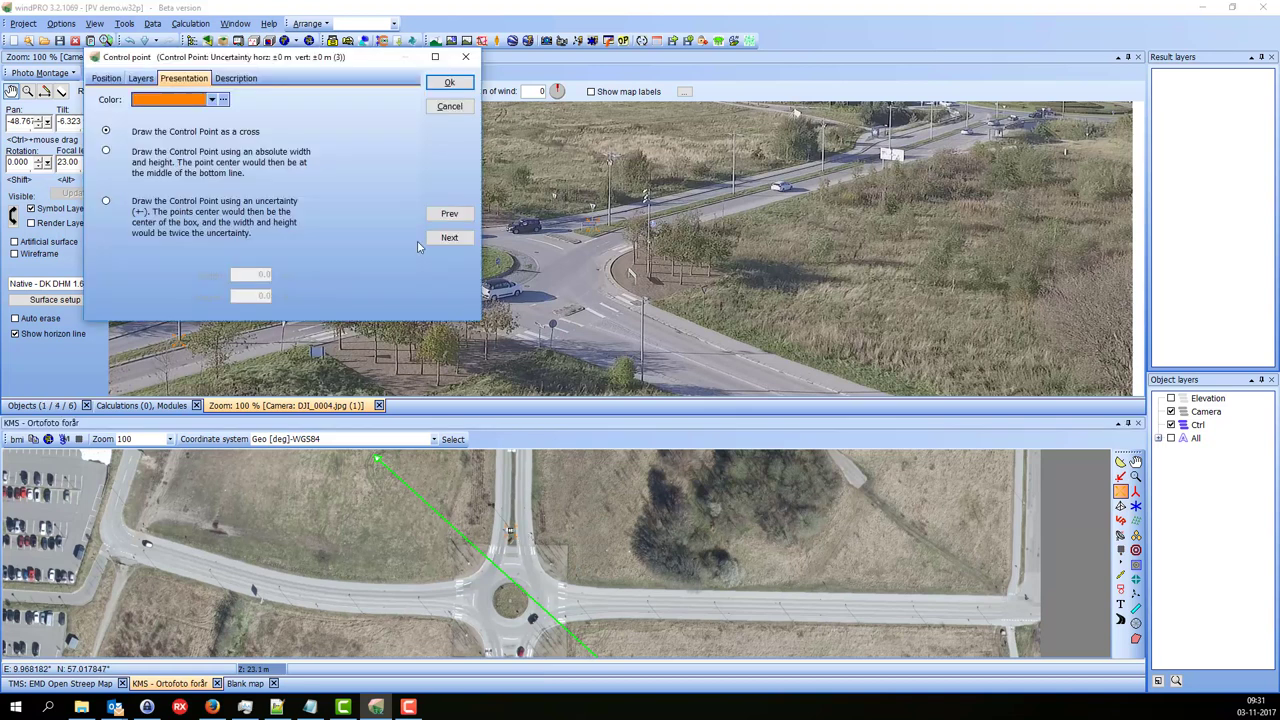
click(449, 82)
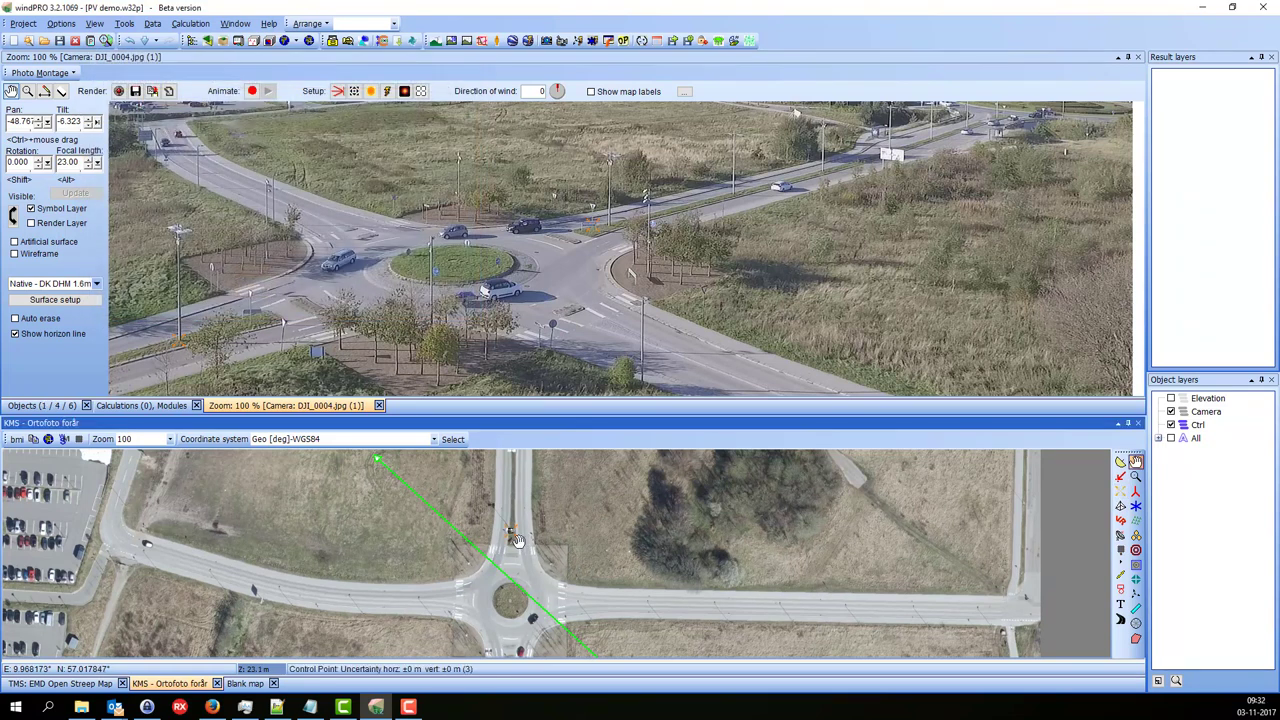
right_click(512, 534)
mouse_move(612, 573)
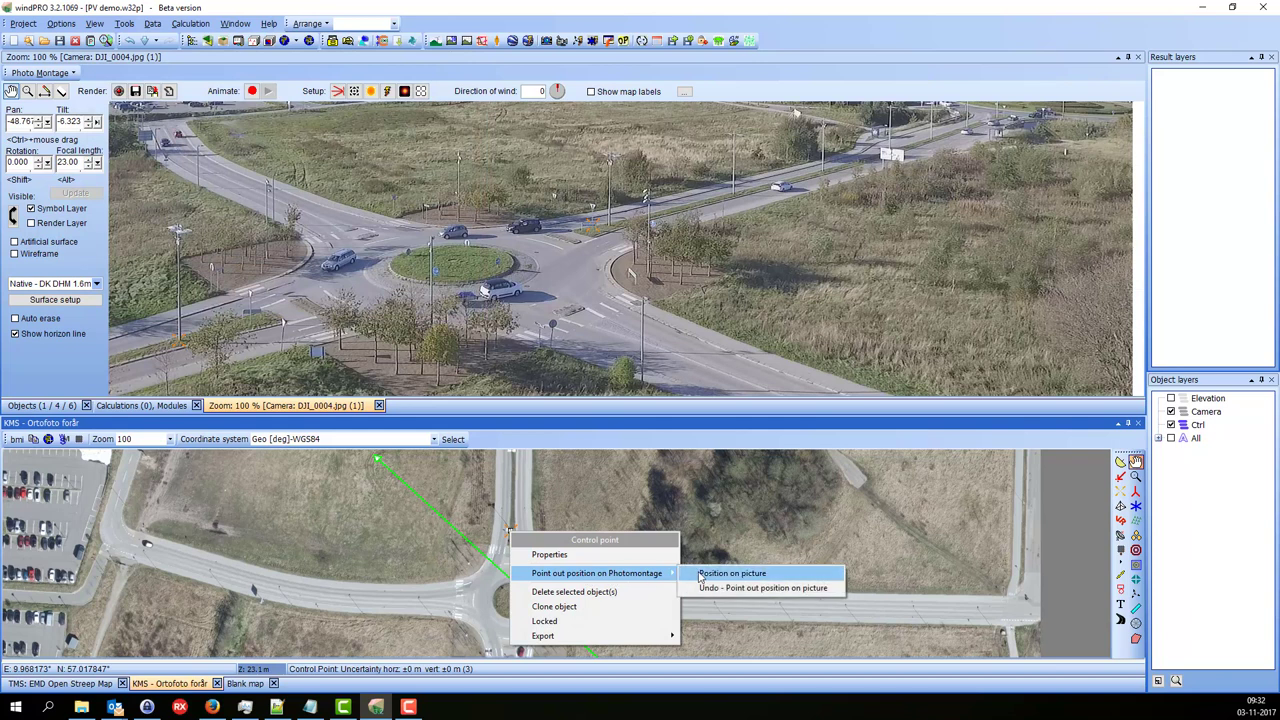
click(701, 576)
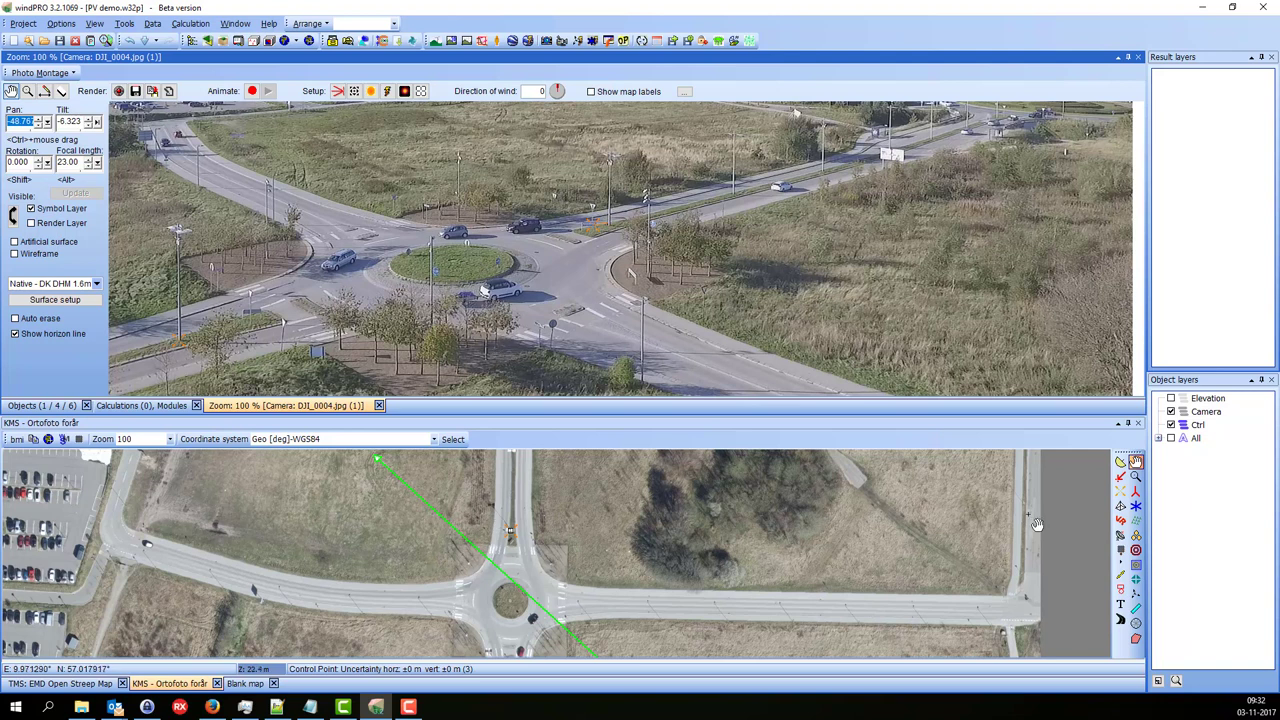
Add a cross-shaped control point at the centre of the roundabout and point out its position on the photo.
click(1121, 492)
click(512, 603)
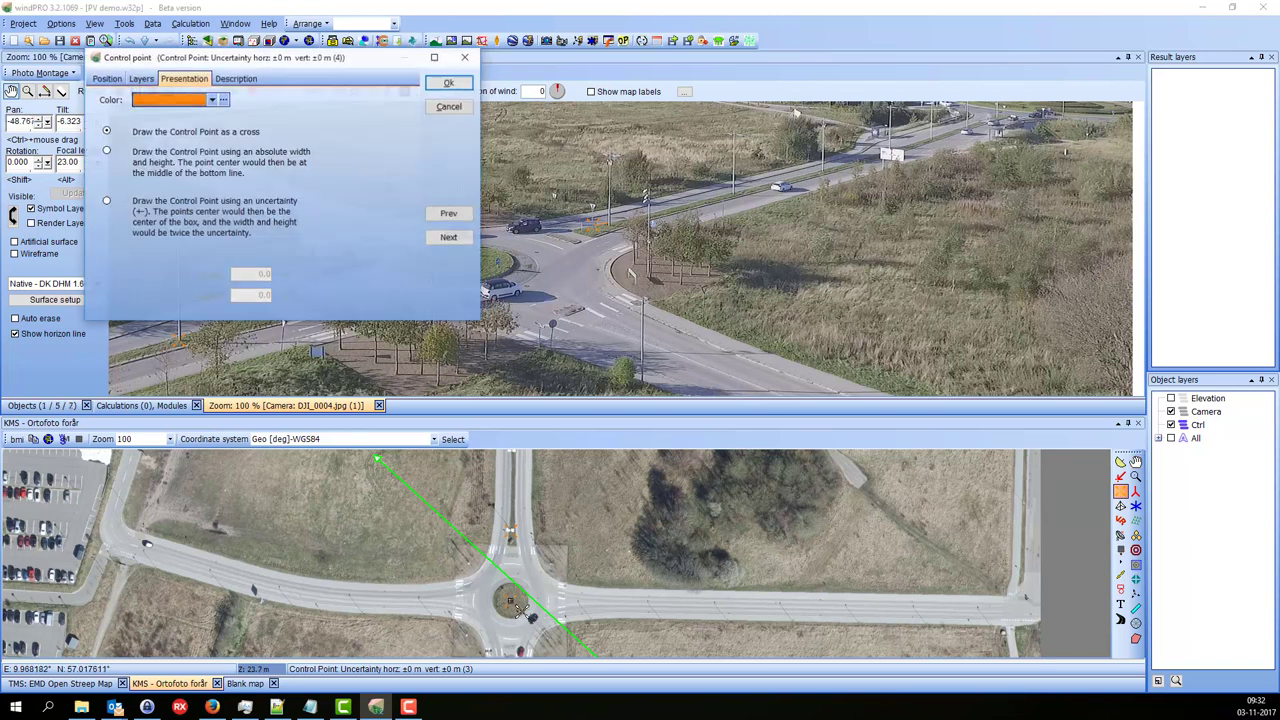
click(451, 88)
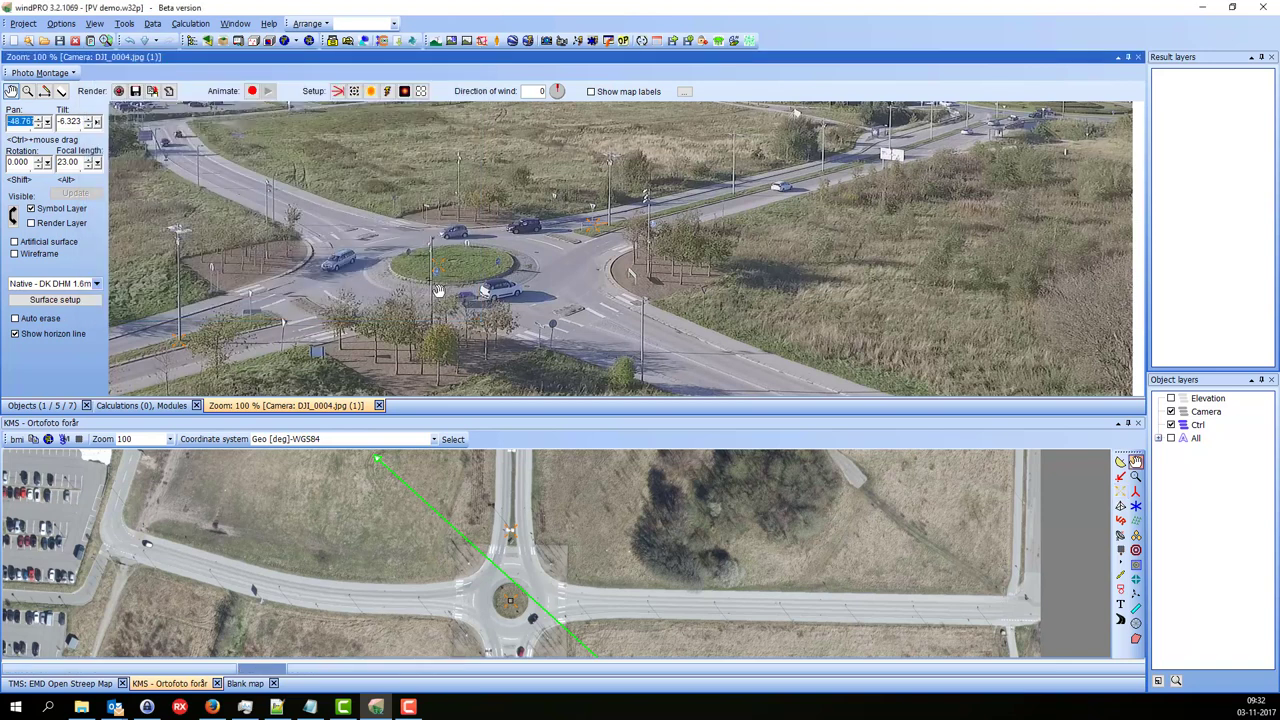
right_click(516, 606)
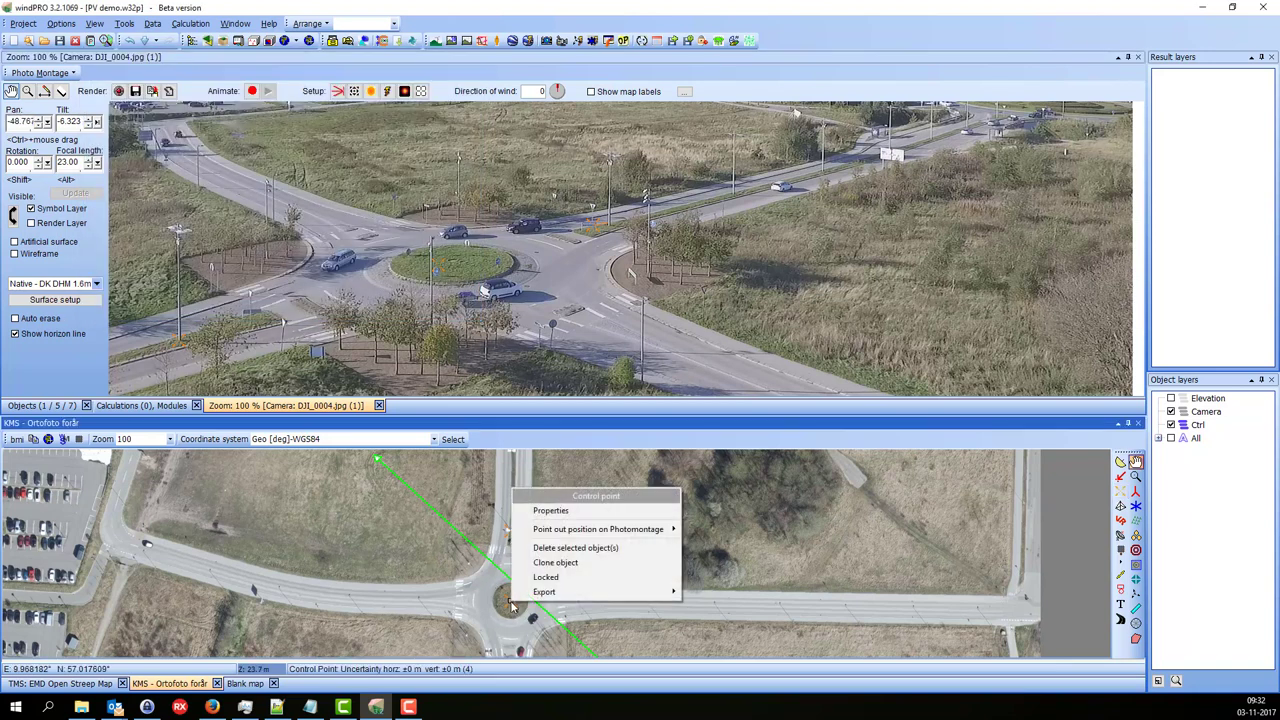
mouse_move(660, 530)
click(702, 533)
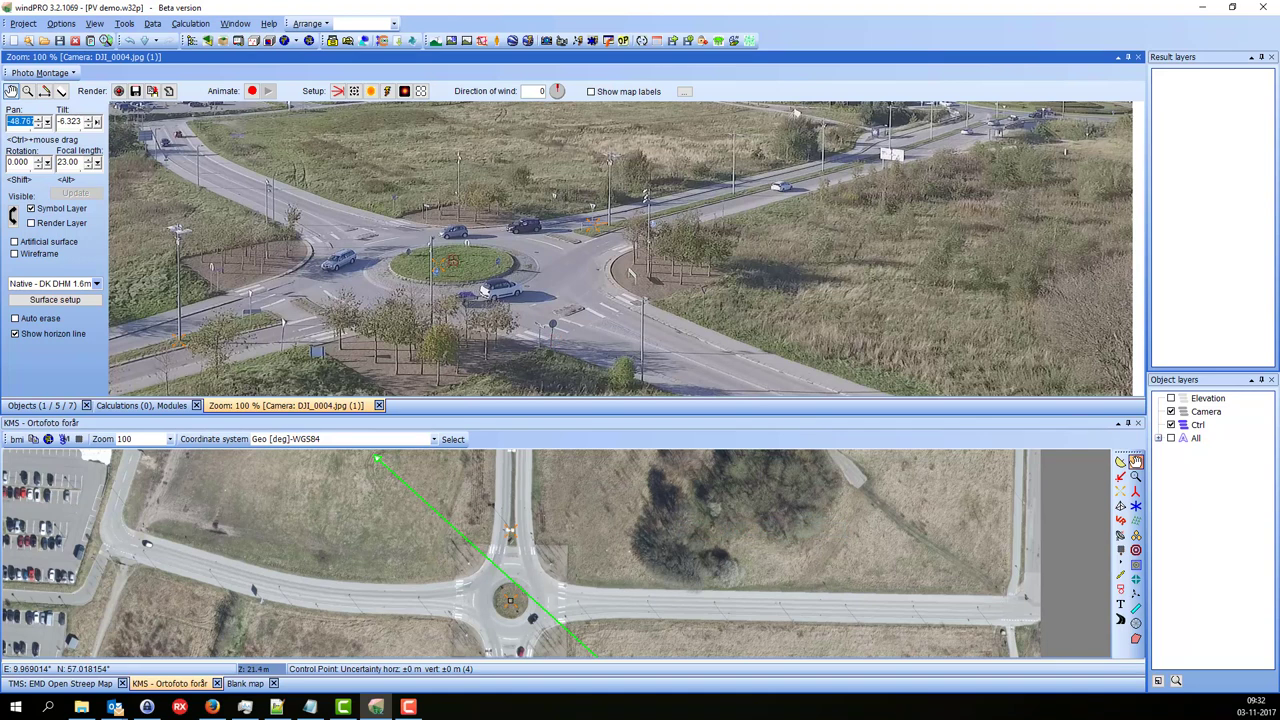
Add a cross-shaped control point at the edge of the road west of the roundabout and point out its position on the photo.
drag(333, 232, 658, 340)
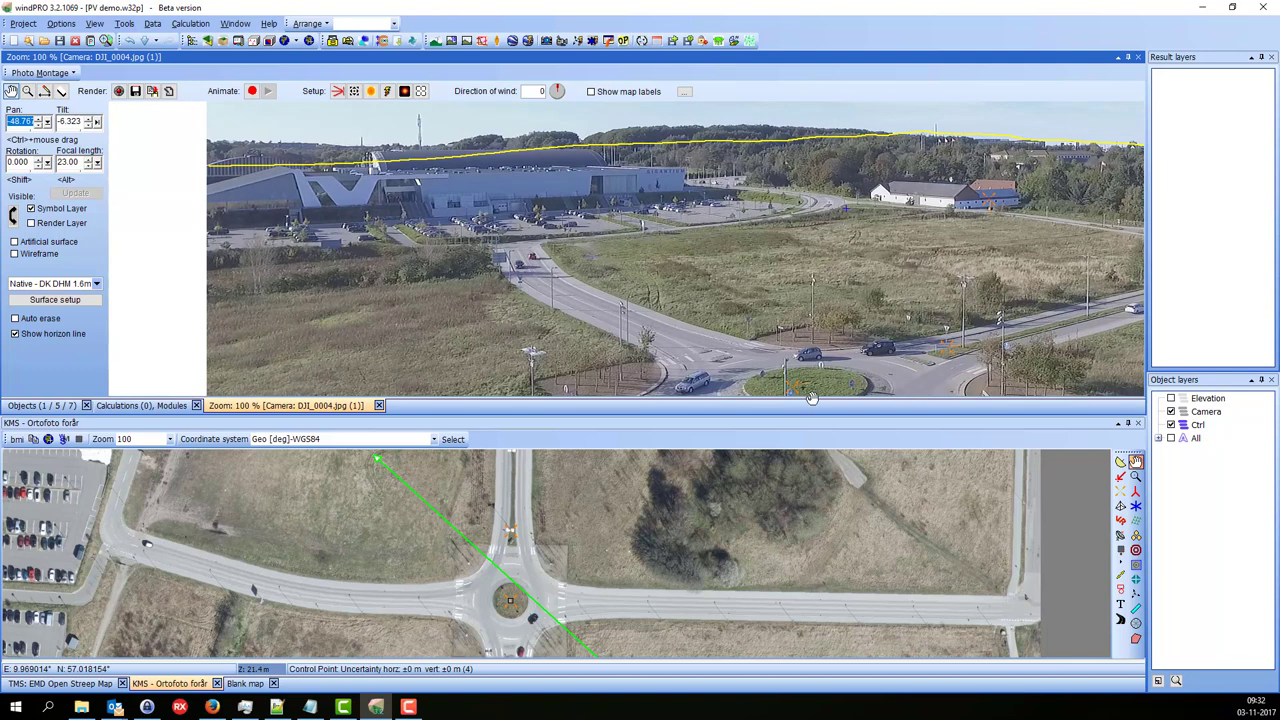
click(1121, 492)
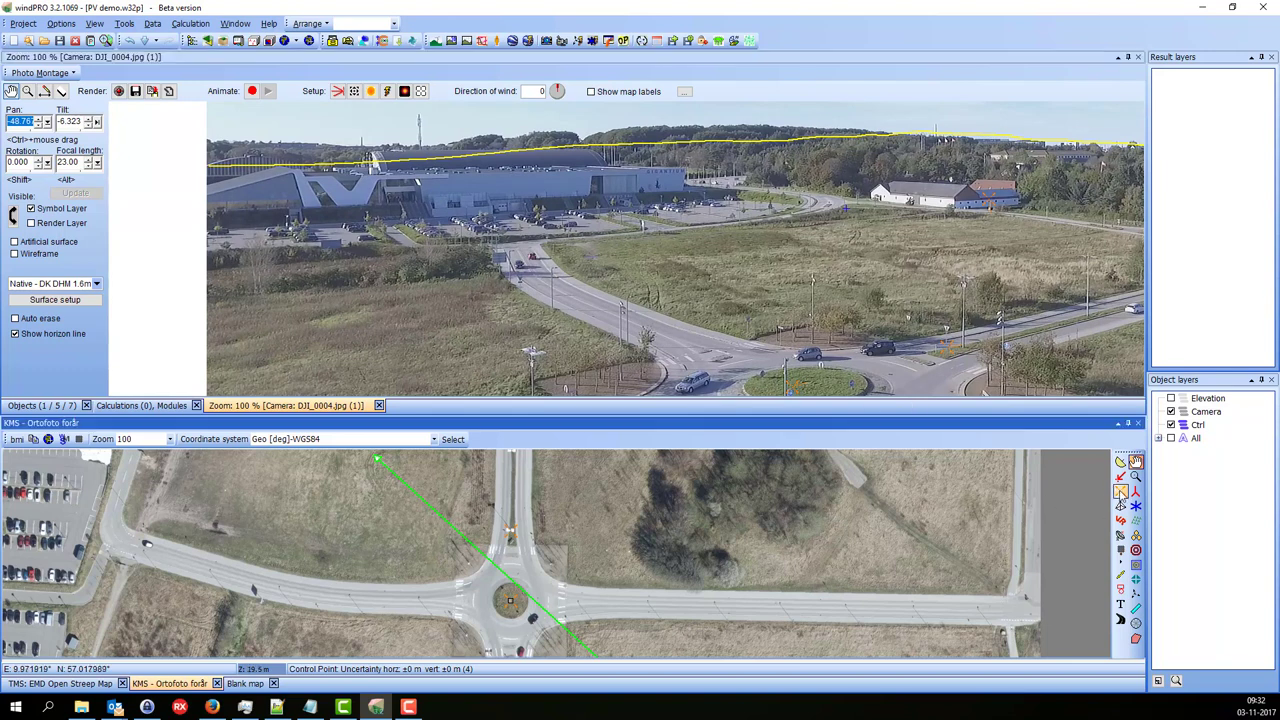
click(263, 602)
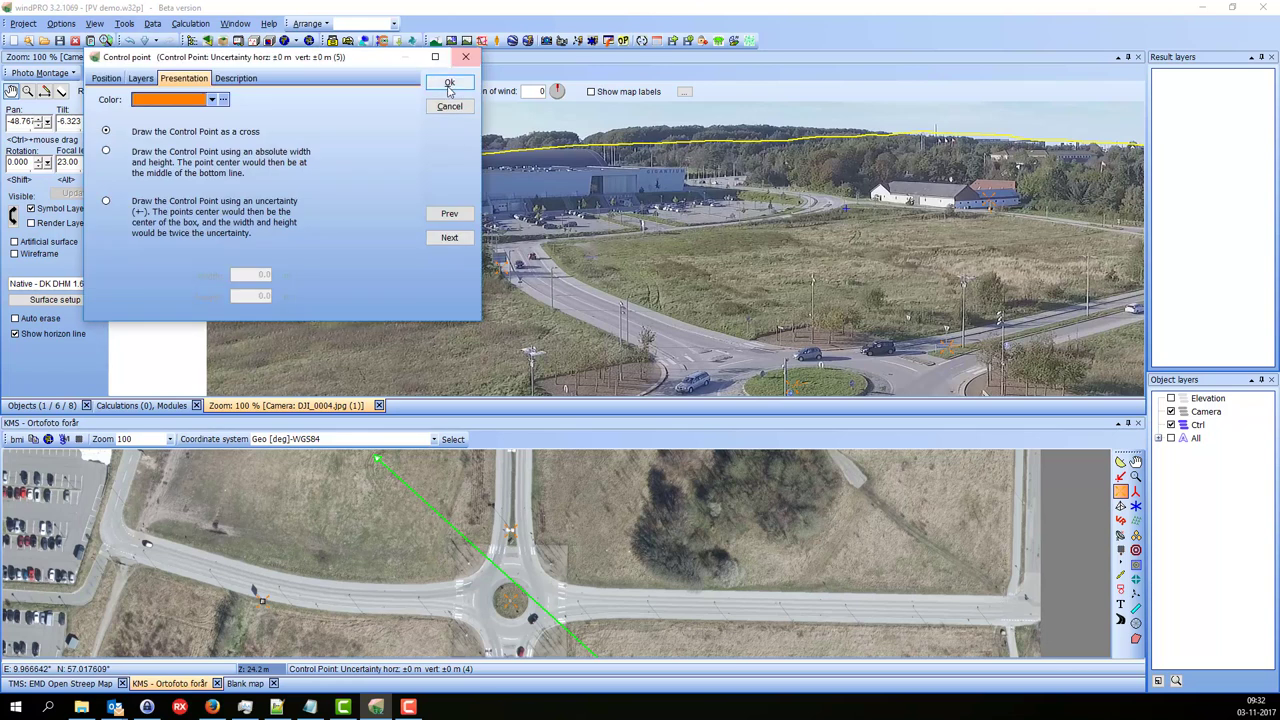
key(Return)
right_click(263, 601)
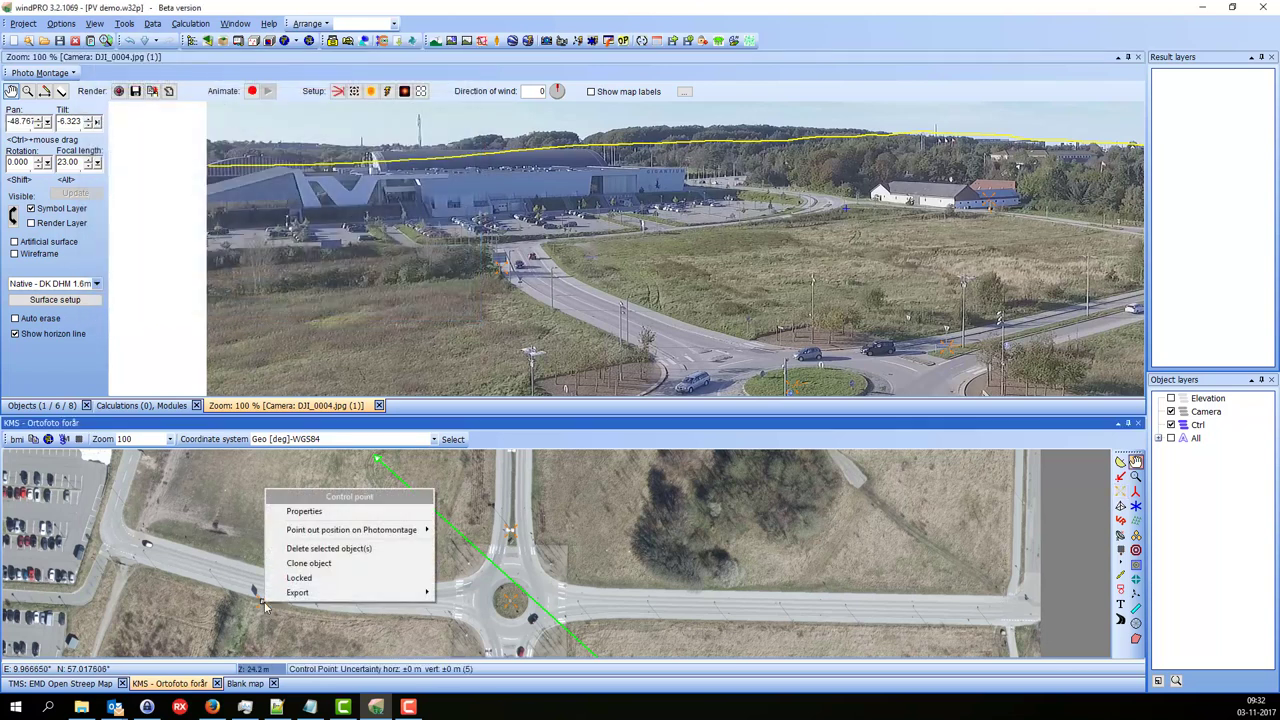
mouse_move(420, 530)
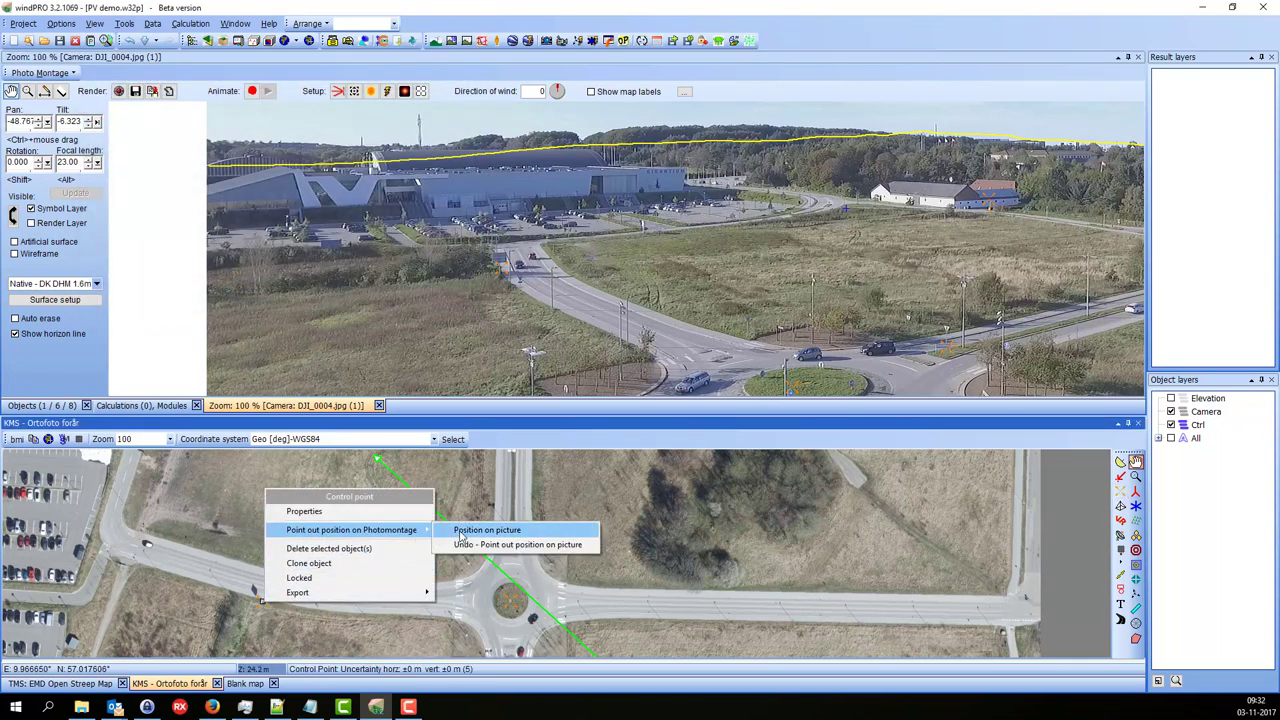
click(470, 530)
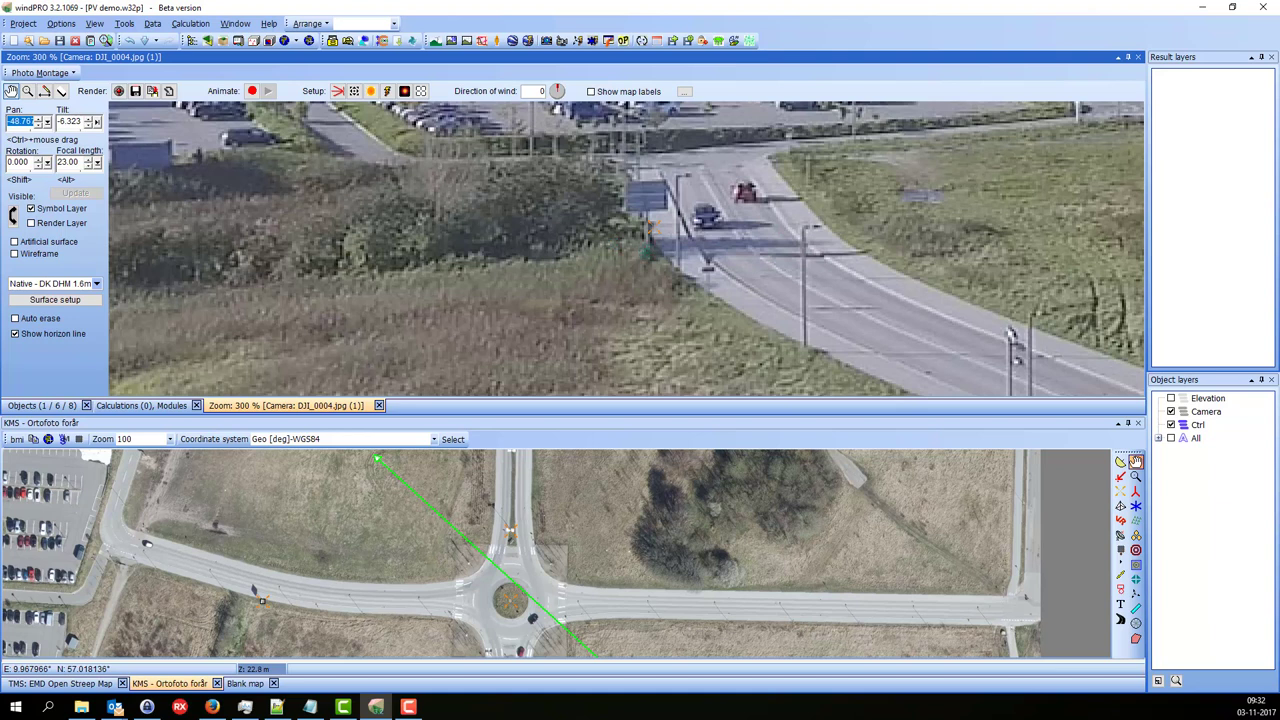
Add a cross-shaped control point on the median of the road farther north of the roundabout and point out its position on the photo.
scroll(400, 274, down, 2)
drag(940, 250, 486, 214)
drag(974, 238, 931, 244)
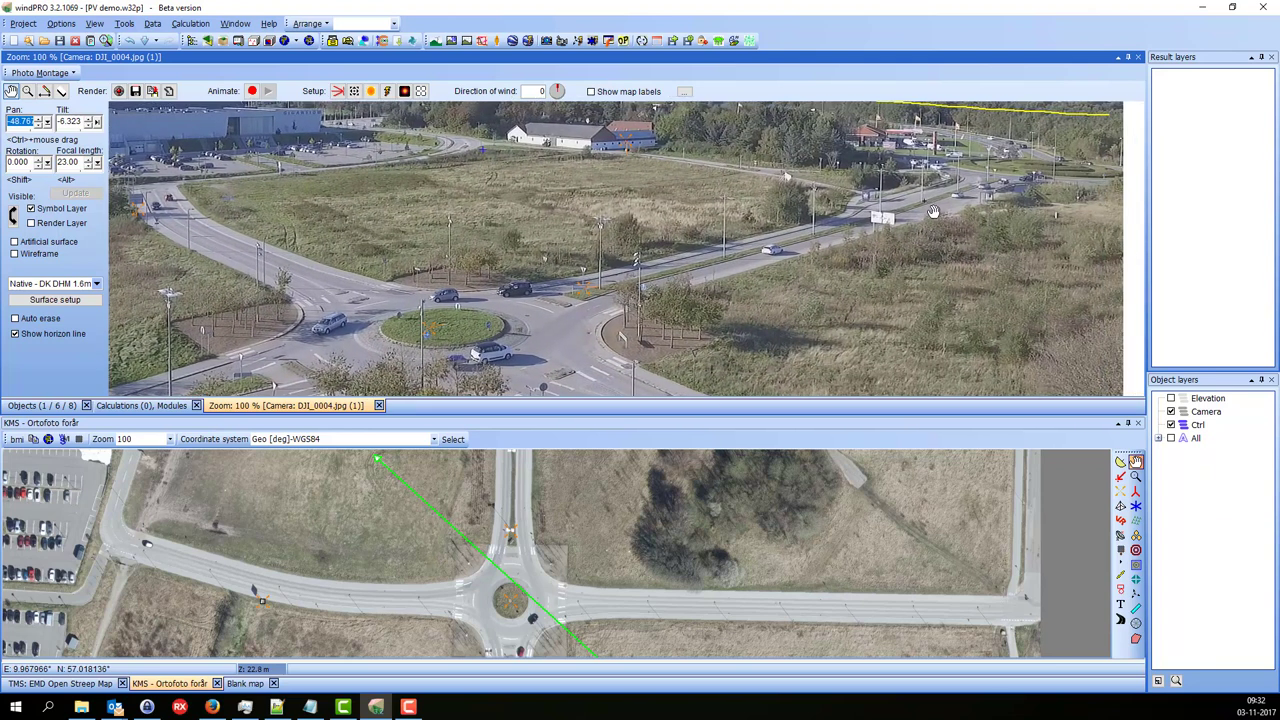
drag(930, 219, 936, 225)
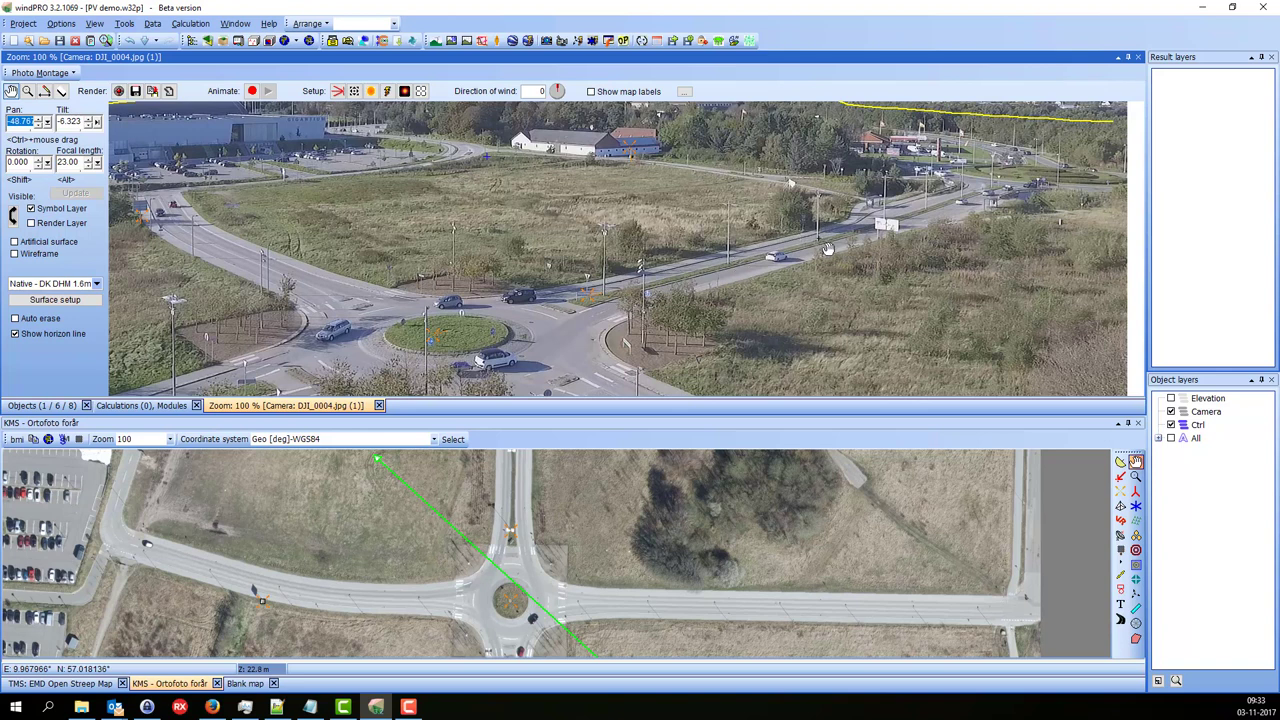
drag(645, 505, 656, 607)
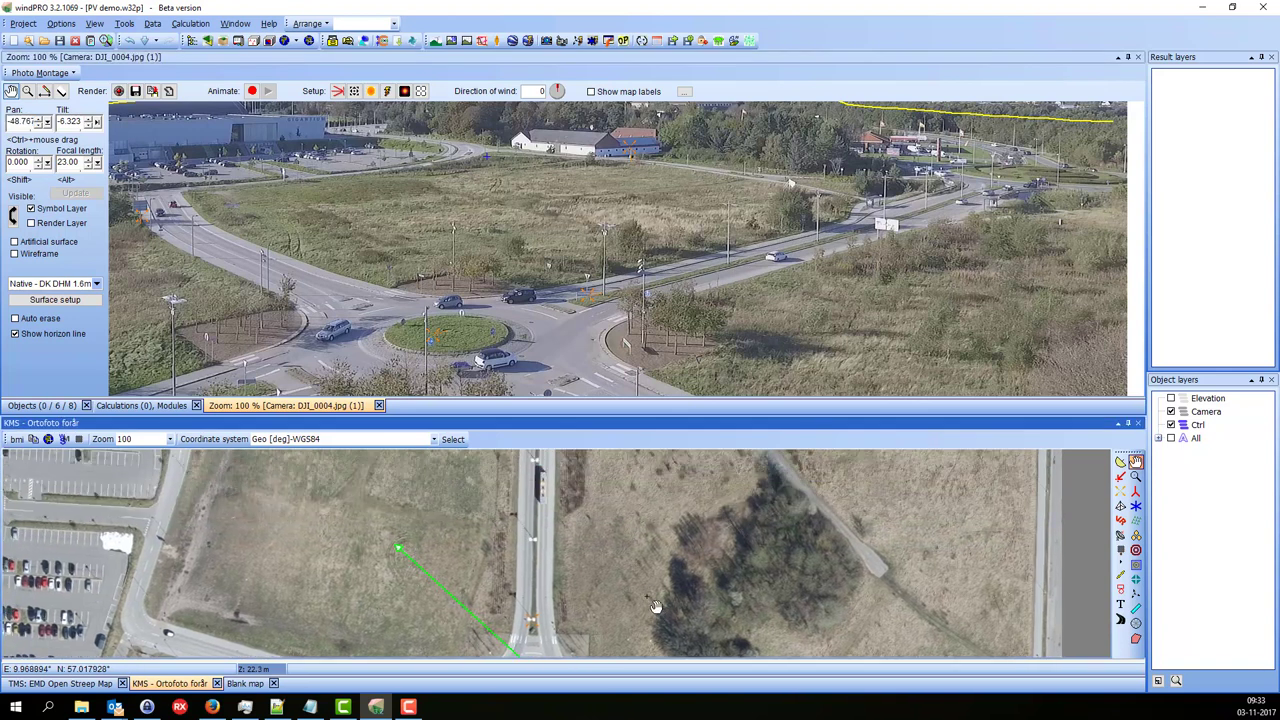
drag(573, 510, 569, 562)
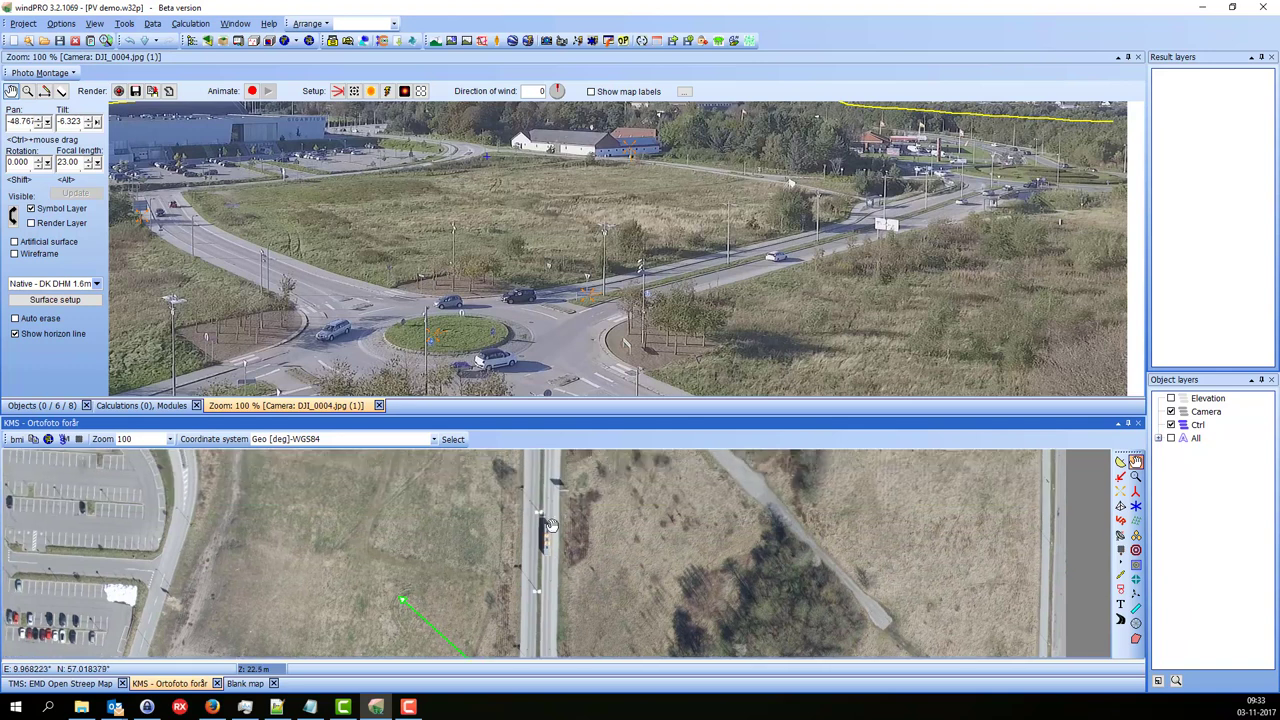
click(1120, 490)
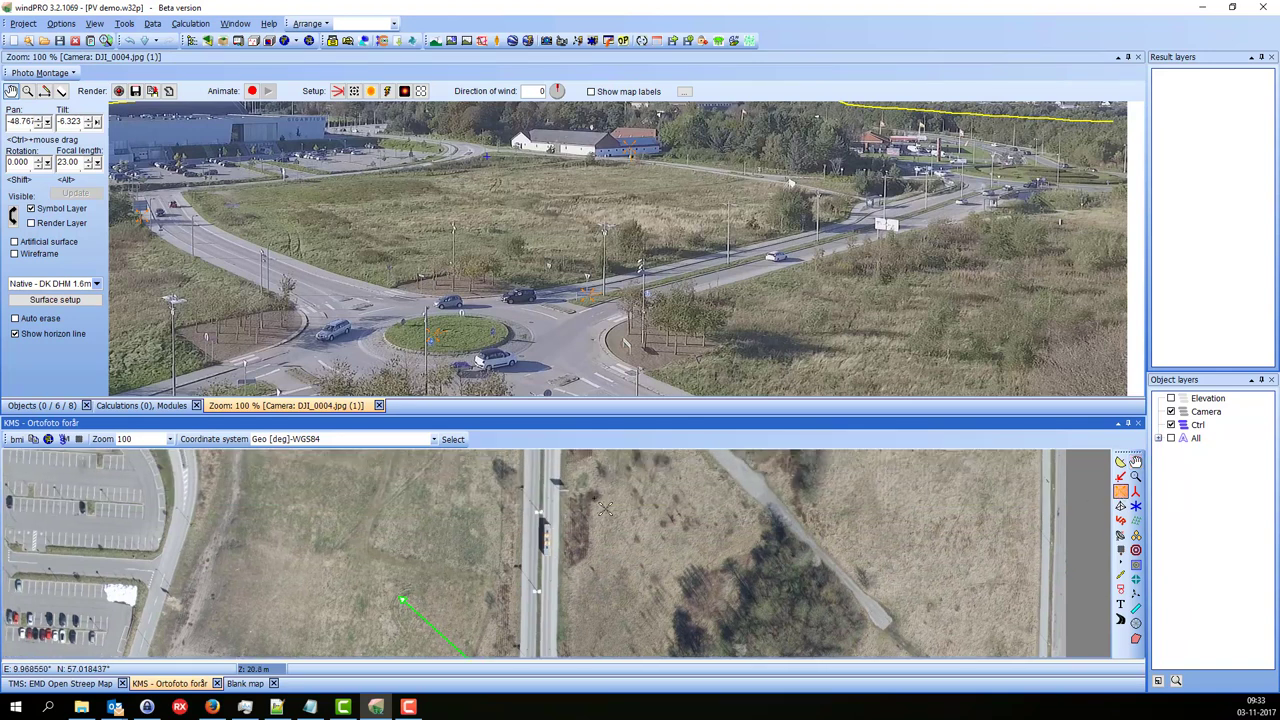
click(541, 514)
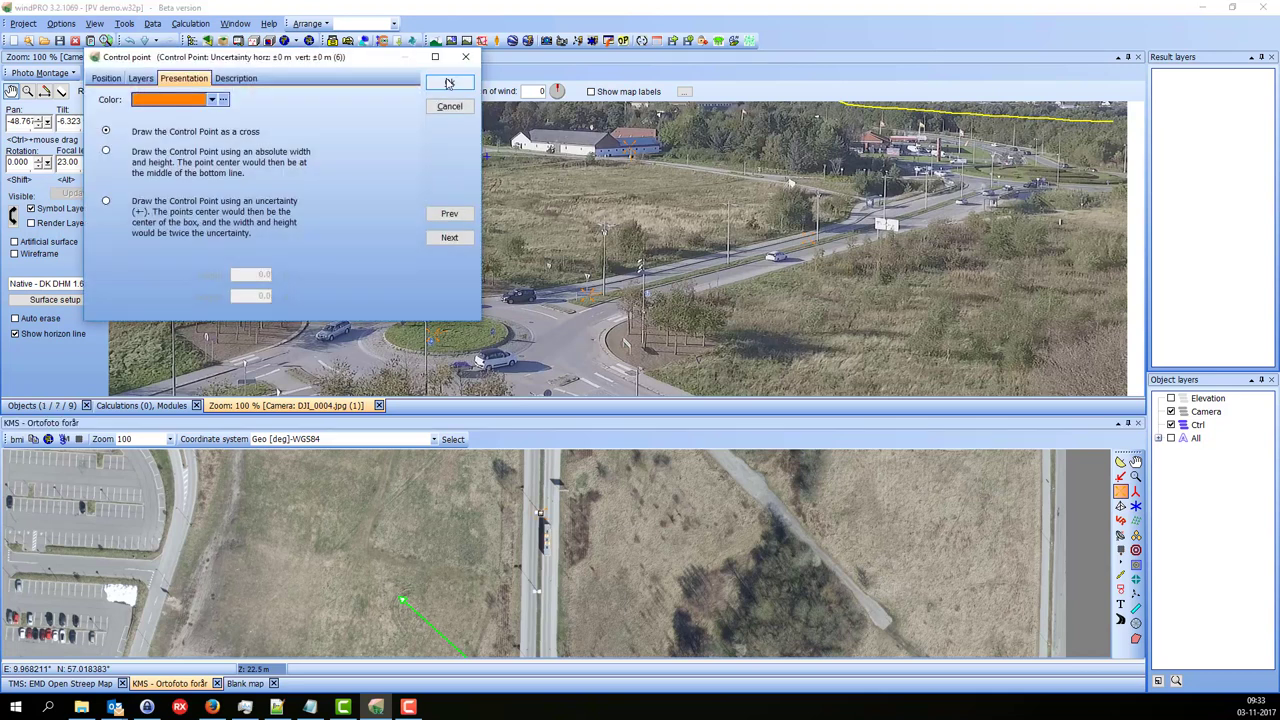
click(449, 83)
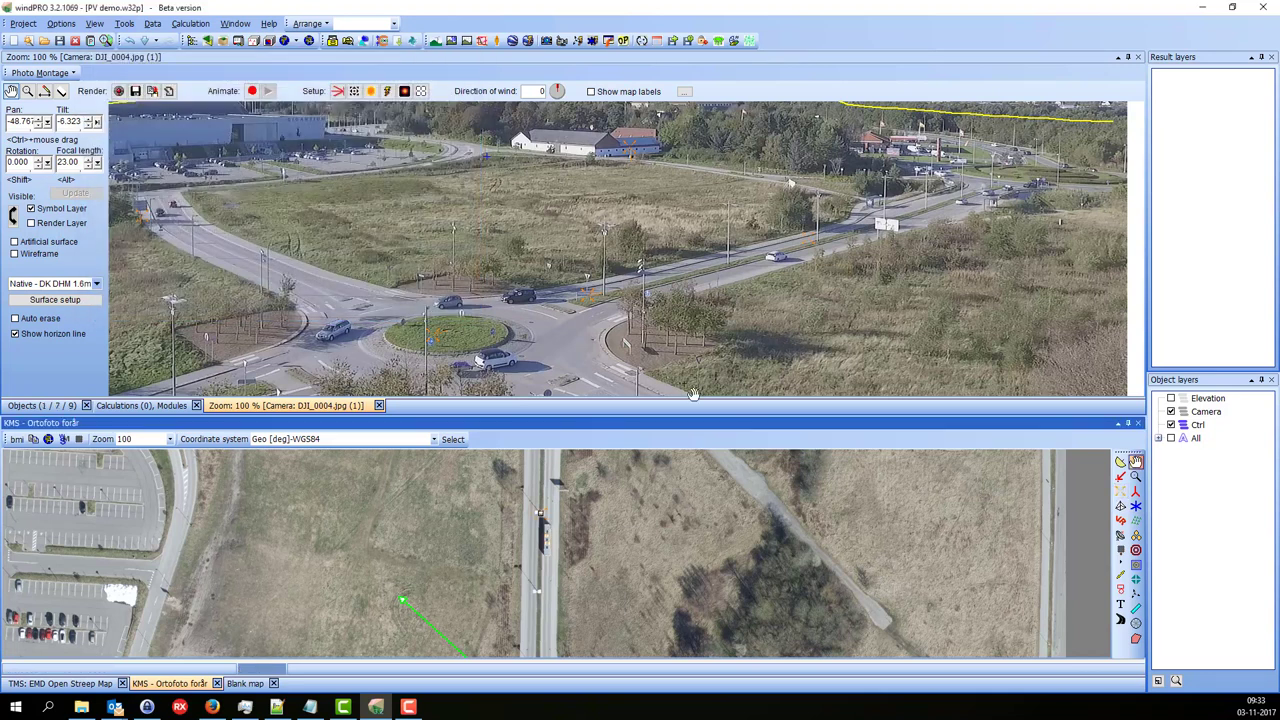
right_click(541, 514)
mouse_move(660, 556)
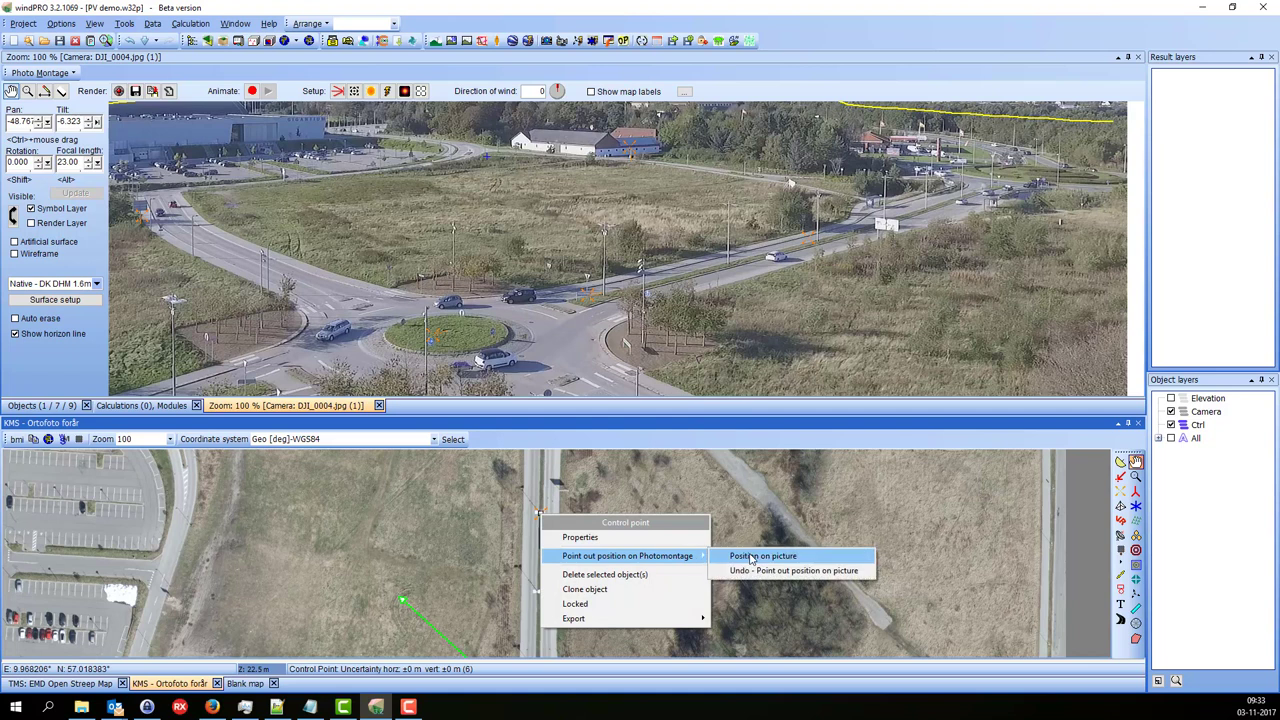
click(748, 556)
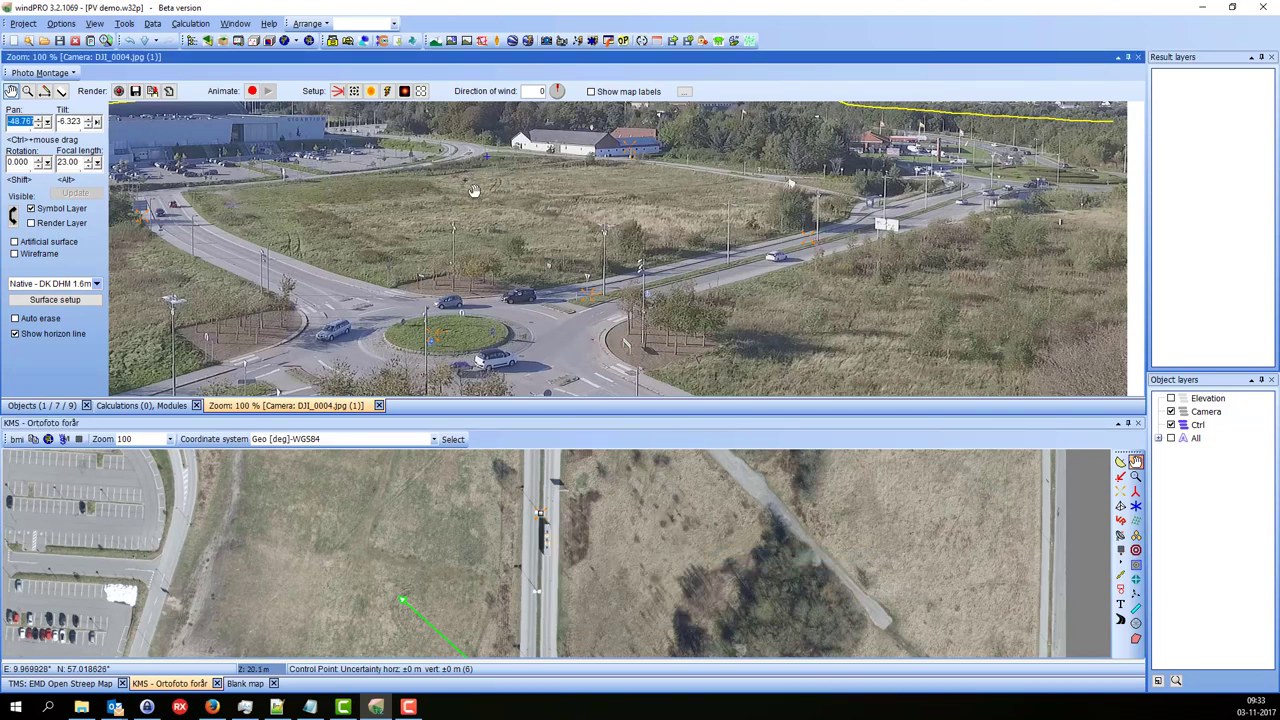
Start auto-optimizing the camera model for pan angle, tilt angle, camera rotation and camera X, Y and Z position, leaving focal length out.
drag(605, 287, 597, 240)
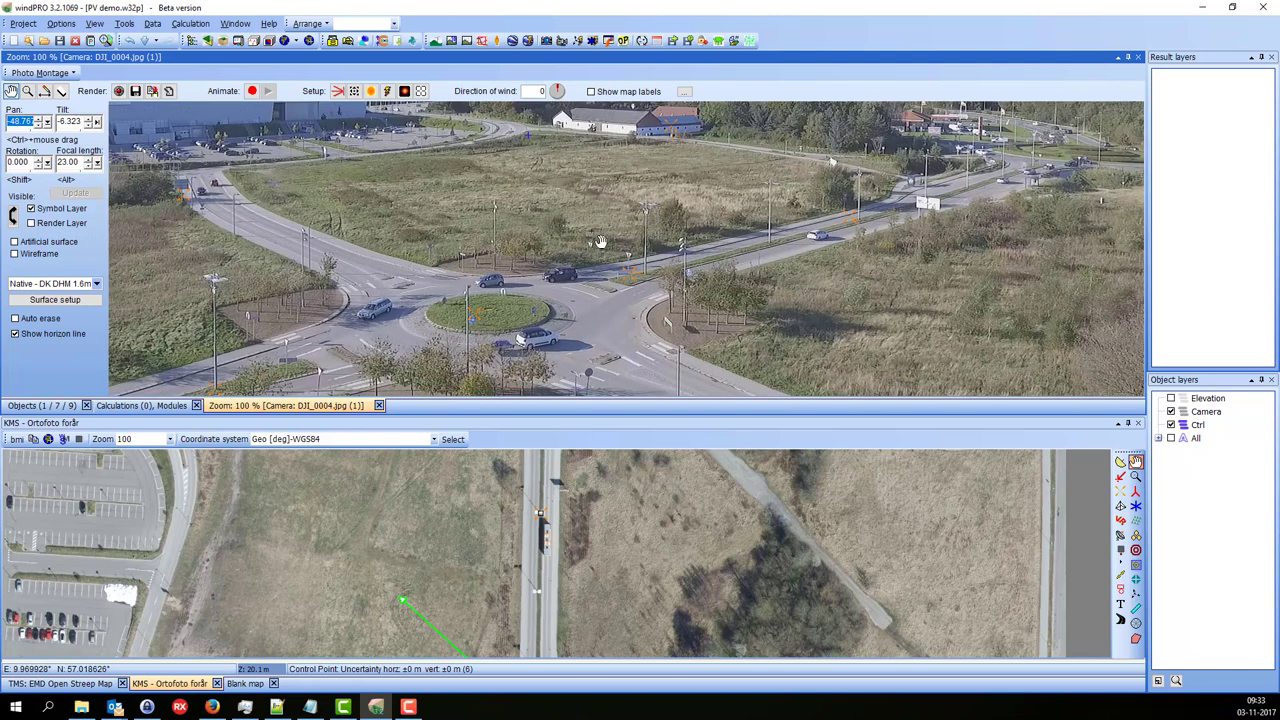
click(387, 91)
drag(397, 137, 825, 78)
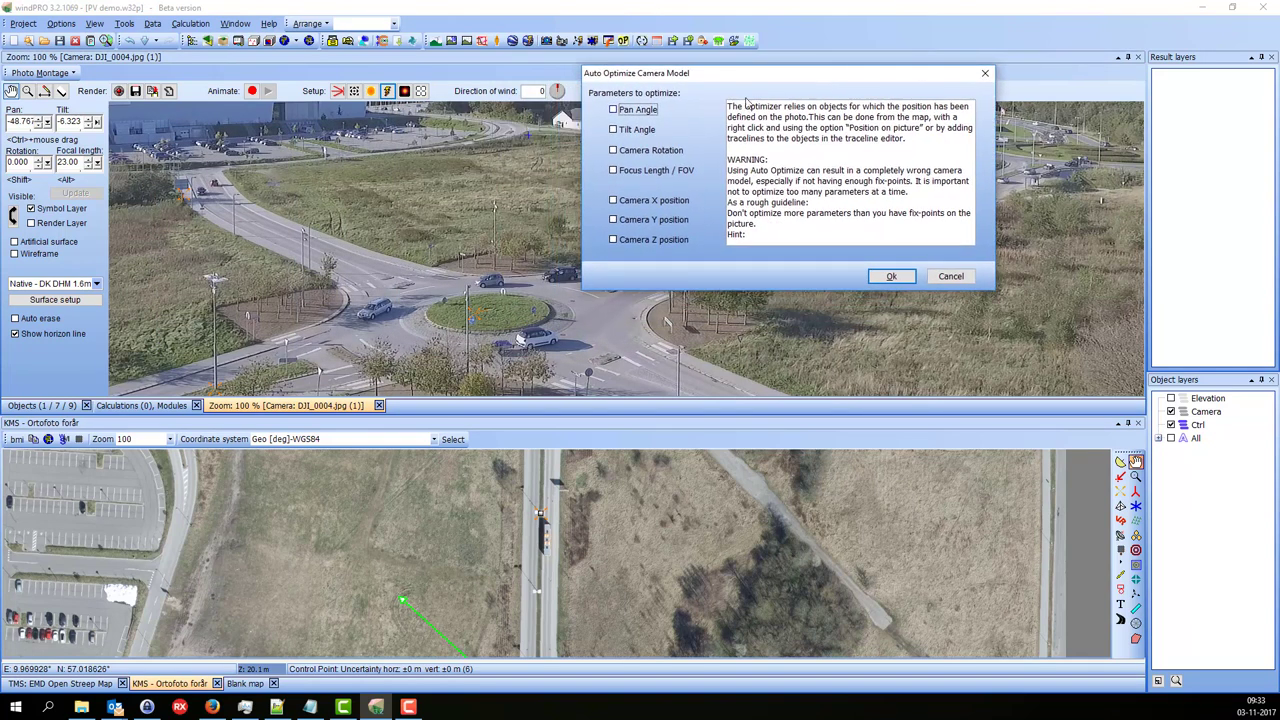
click(613, 130)
click(614, 151)
click(613, 201)
click(613, 220)
click(613, 240)
drag(750, 77, 764, 132)
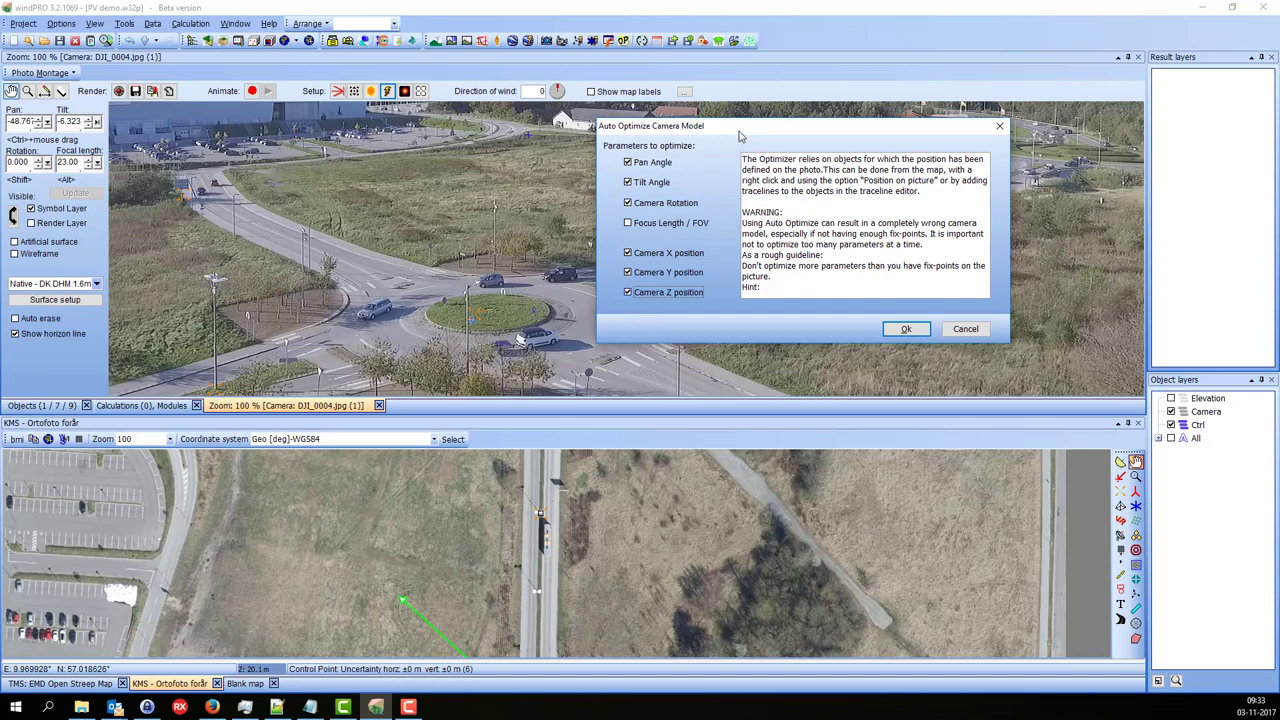
drag(740, 136, 749, 102)
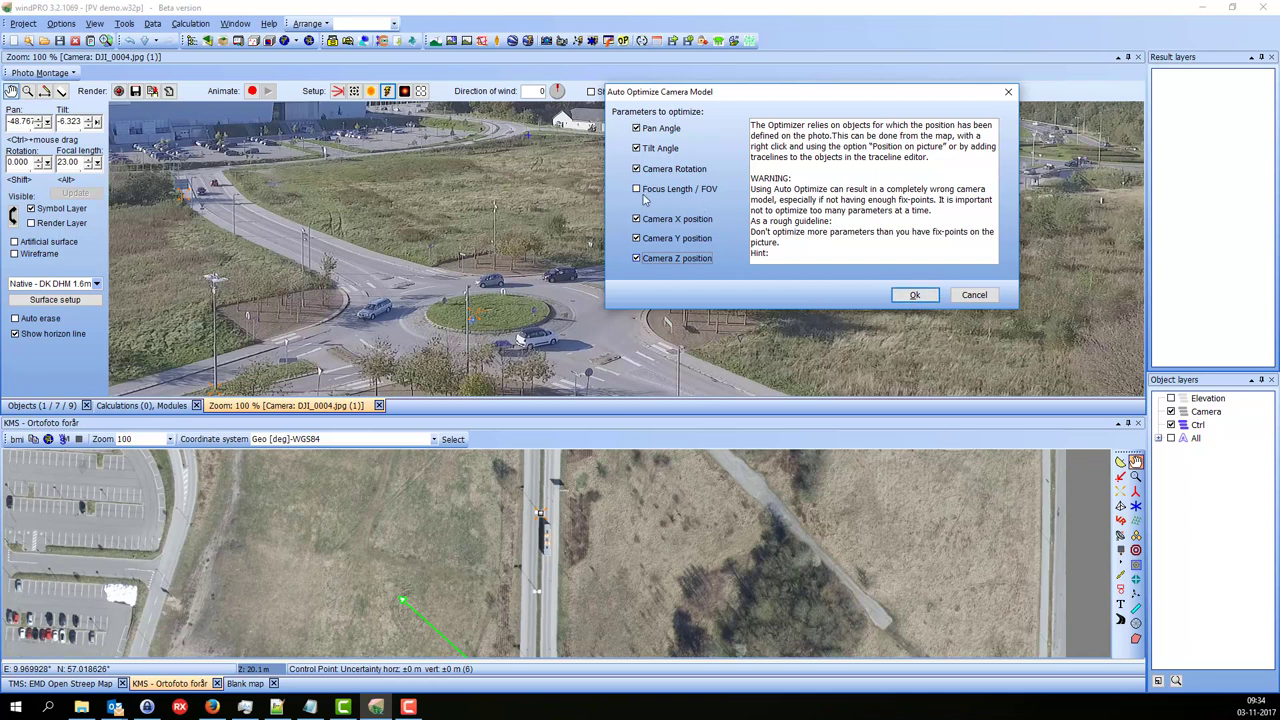
click(912, 294)
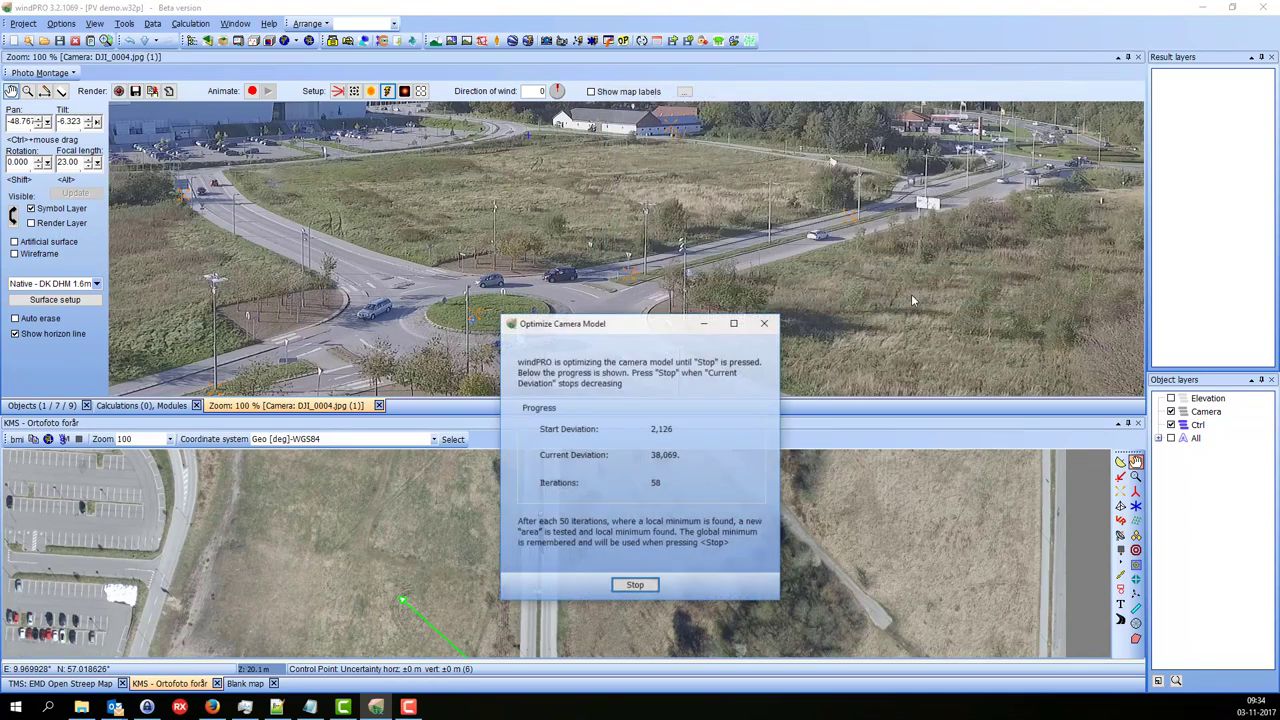
Stop the camera model optimization and keep its changes.
drag(649, 330, 774, 88)
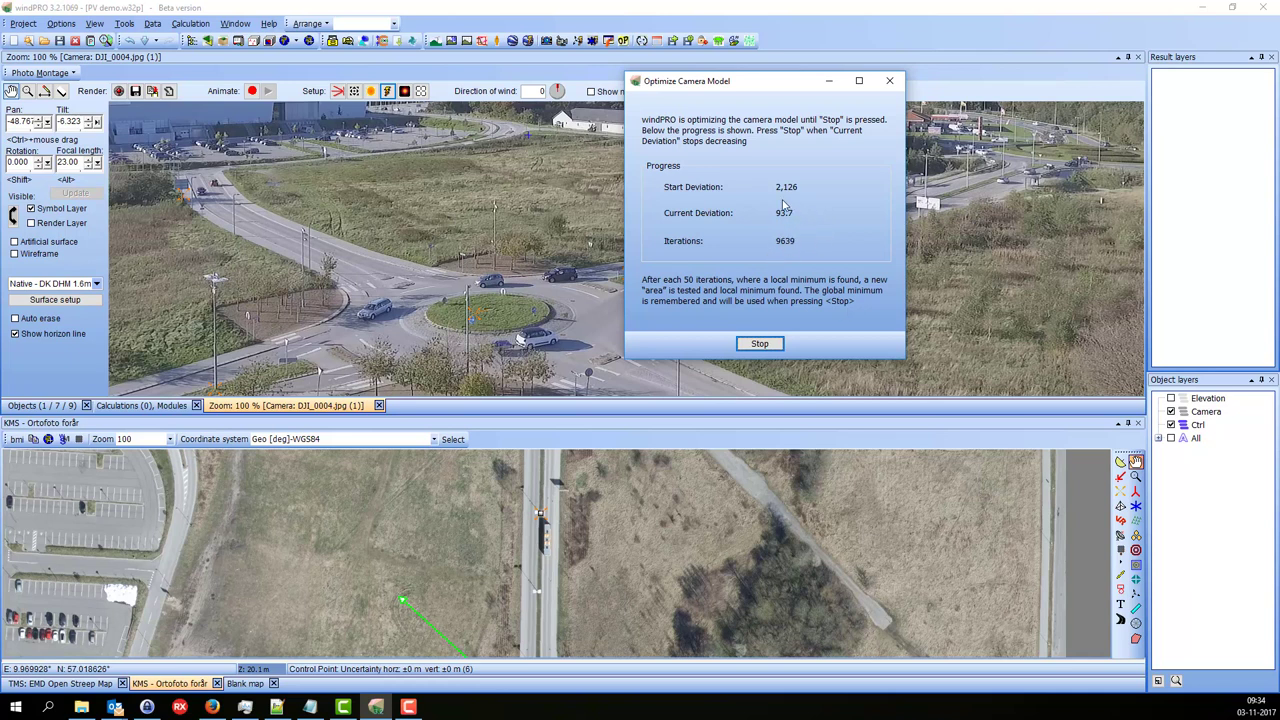
click(773, 343)
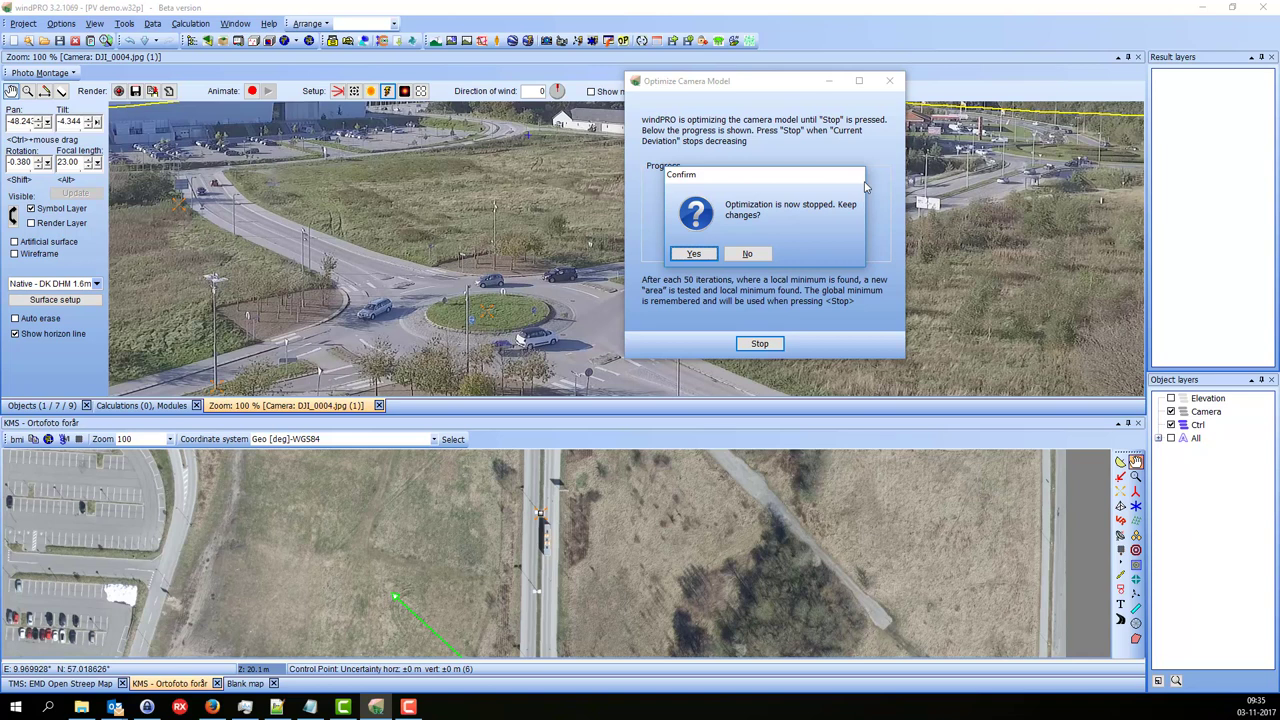
click(694, 254)
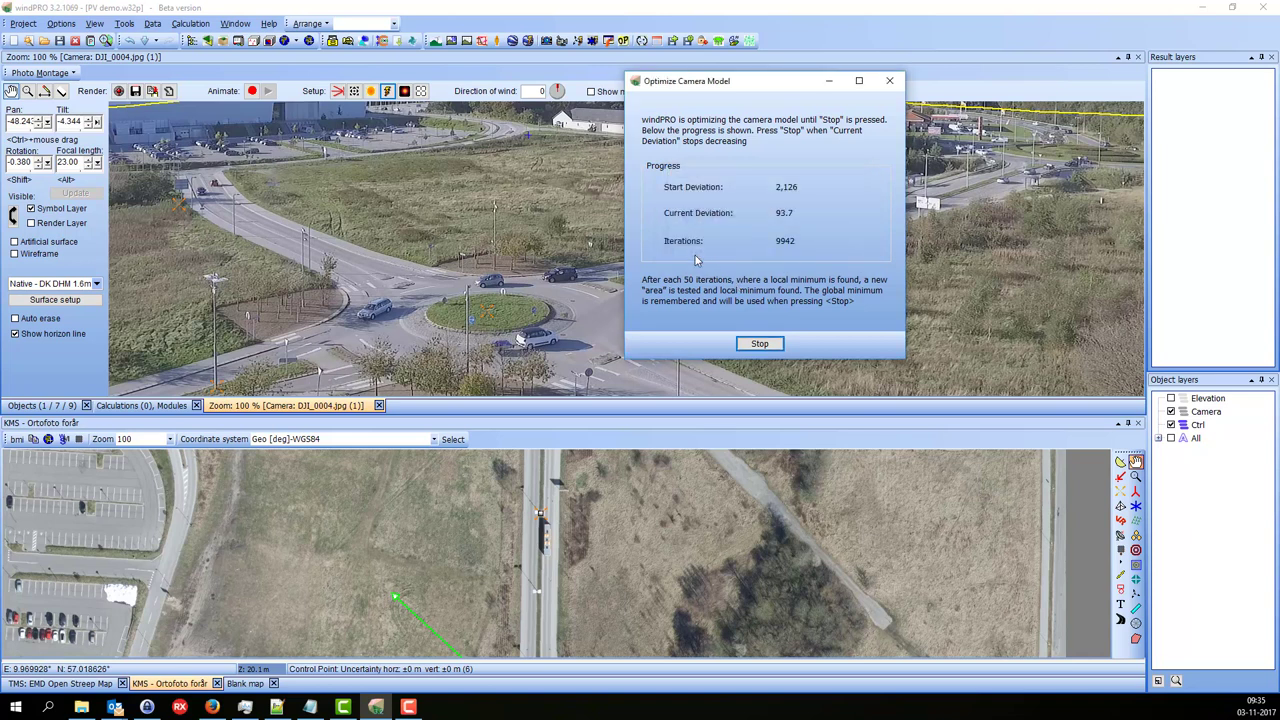
click(760, 345)
Examine how well the control points and horizon line match the photo, and check the horizon line's extent on the map.
drag(798, 274, 808, 228)
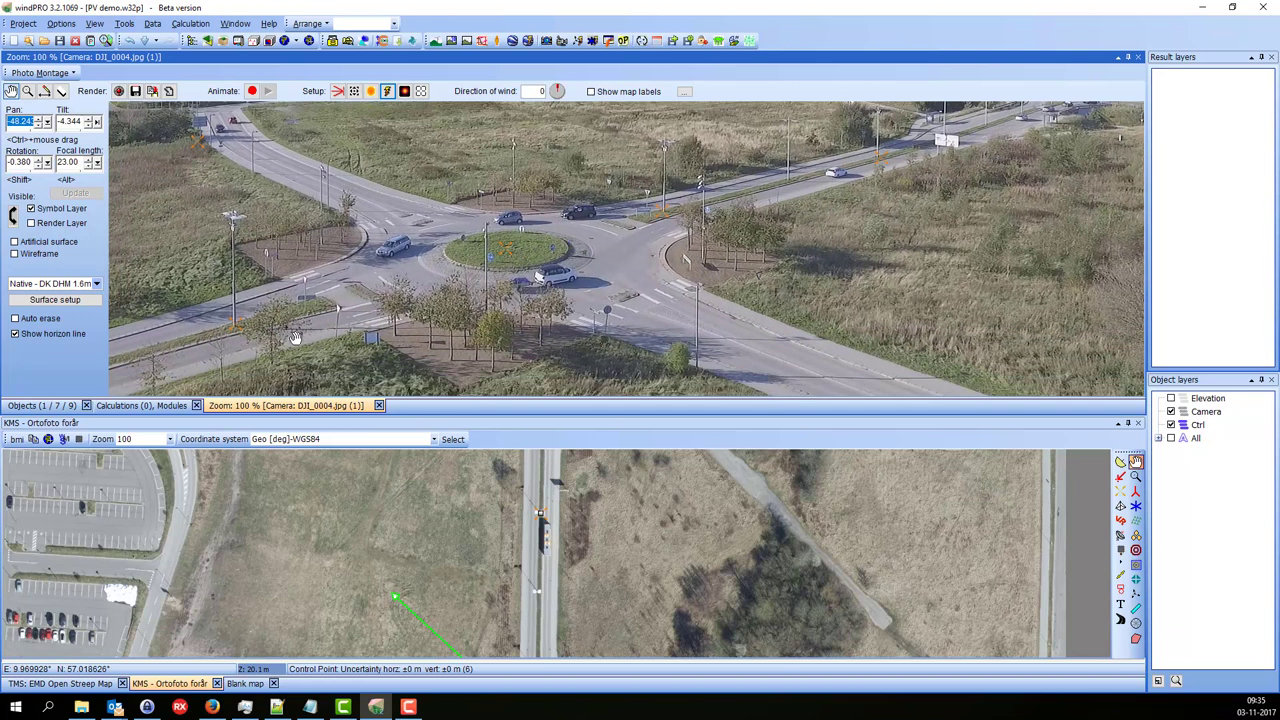
drag(698, 230, 893, 348)
drag(509, 244, 762, 246)
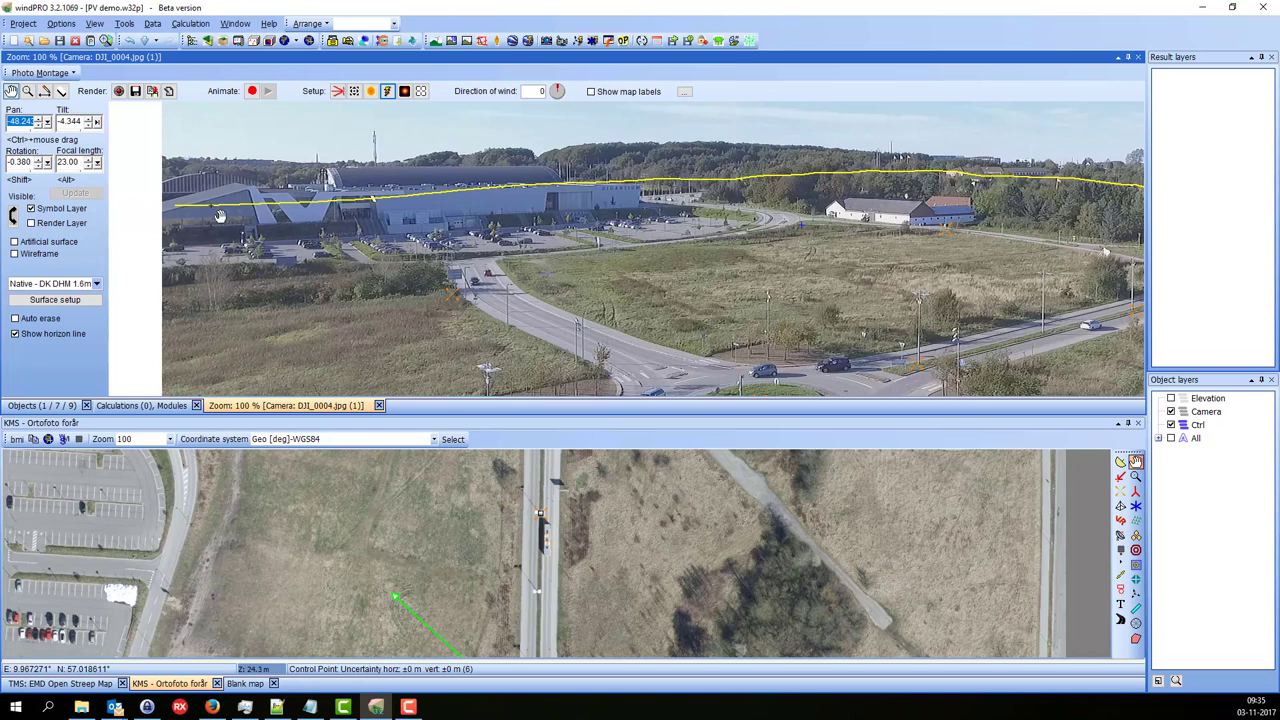
drag(985, 220, 865, 200)
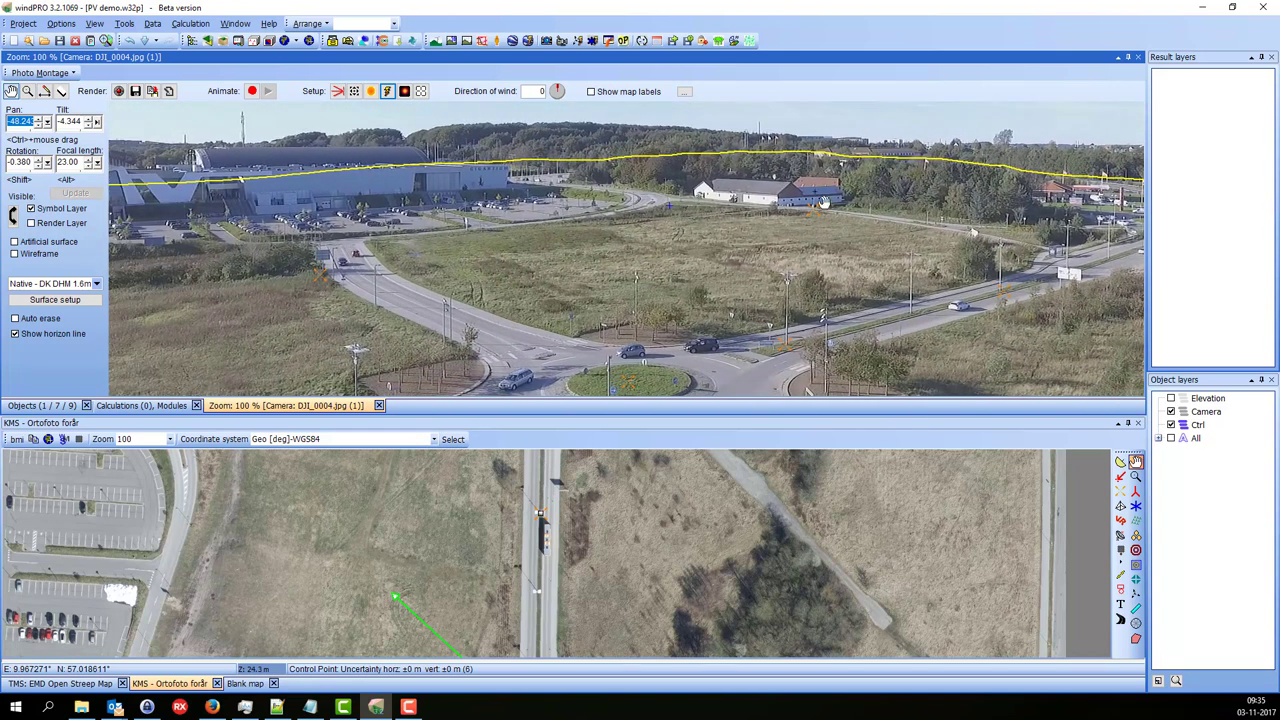
drag(365, 537, 515, 423)
scroll(463, 500, down, 2)
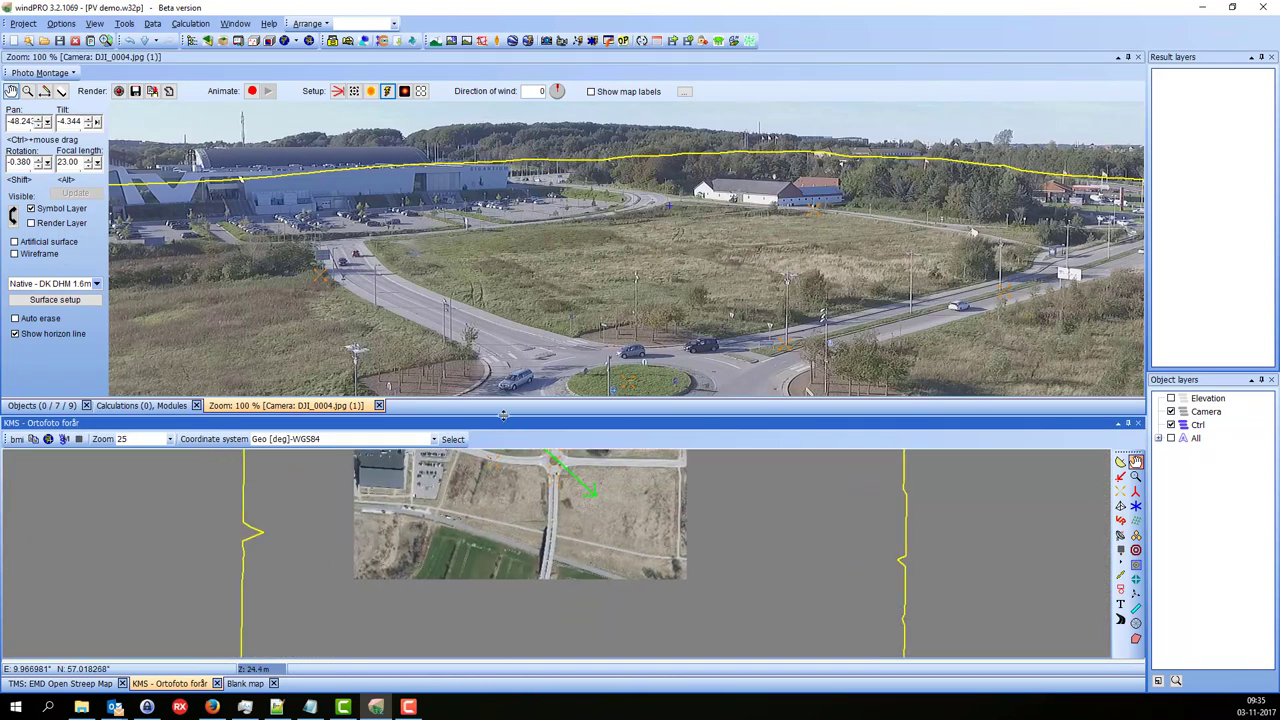
drag(306, 623, 266, 631)
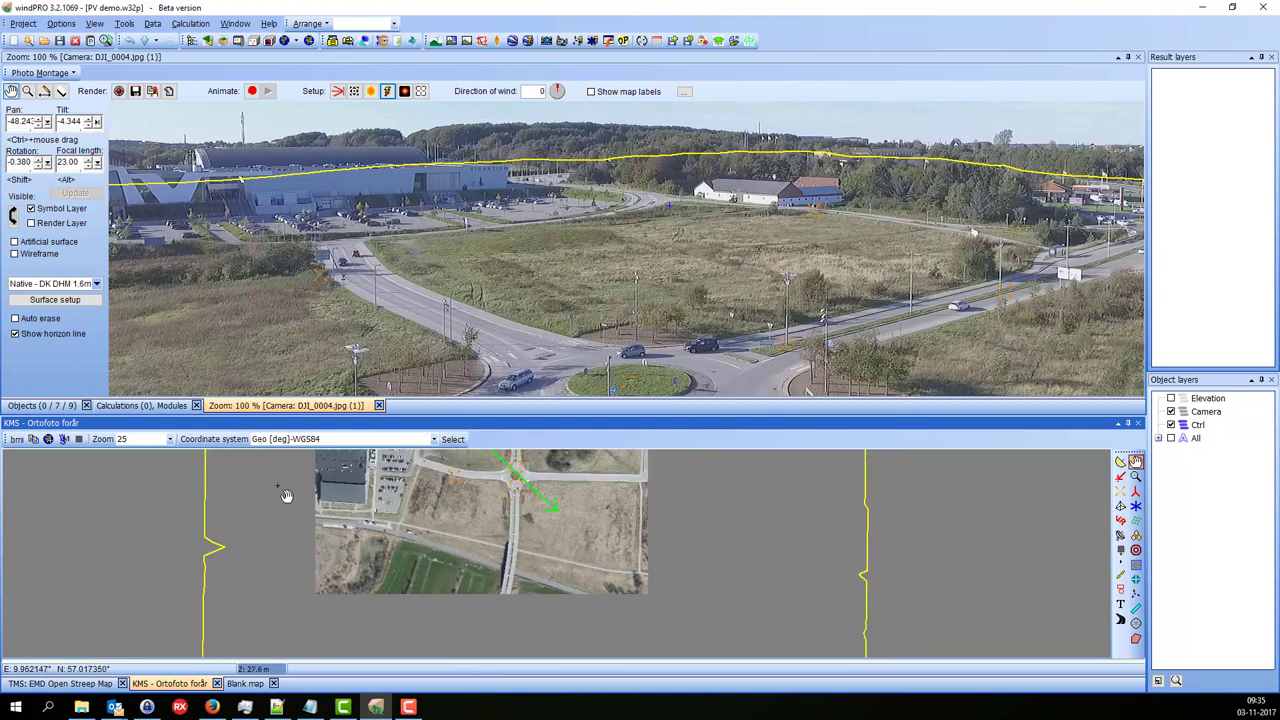
drag(282, 505, 268, 640)
drag(306, 575, 275, 702)
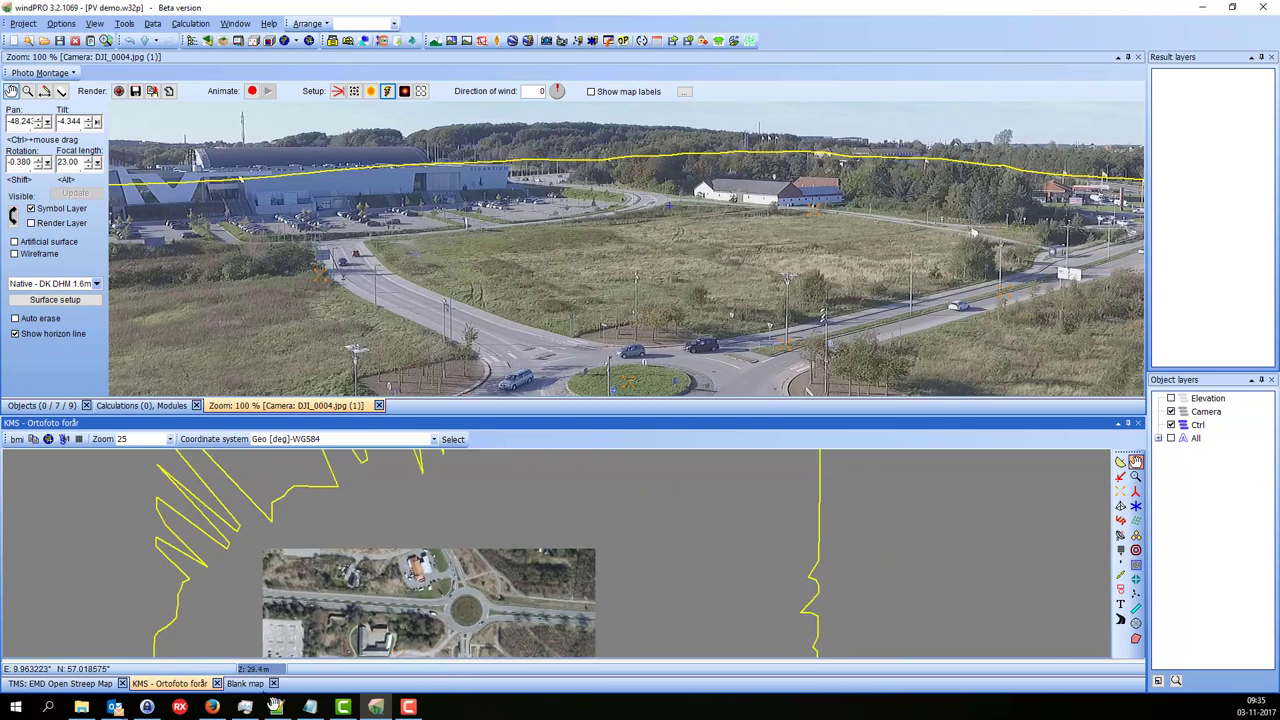
drag(466, 531, 377, 586)
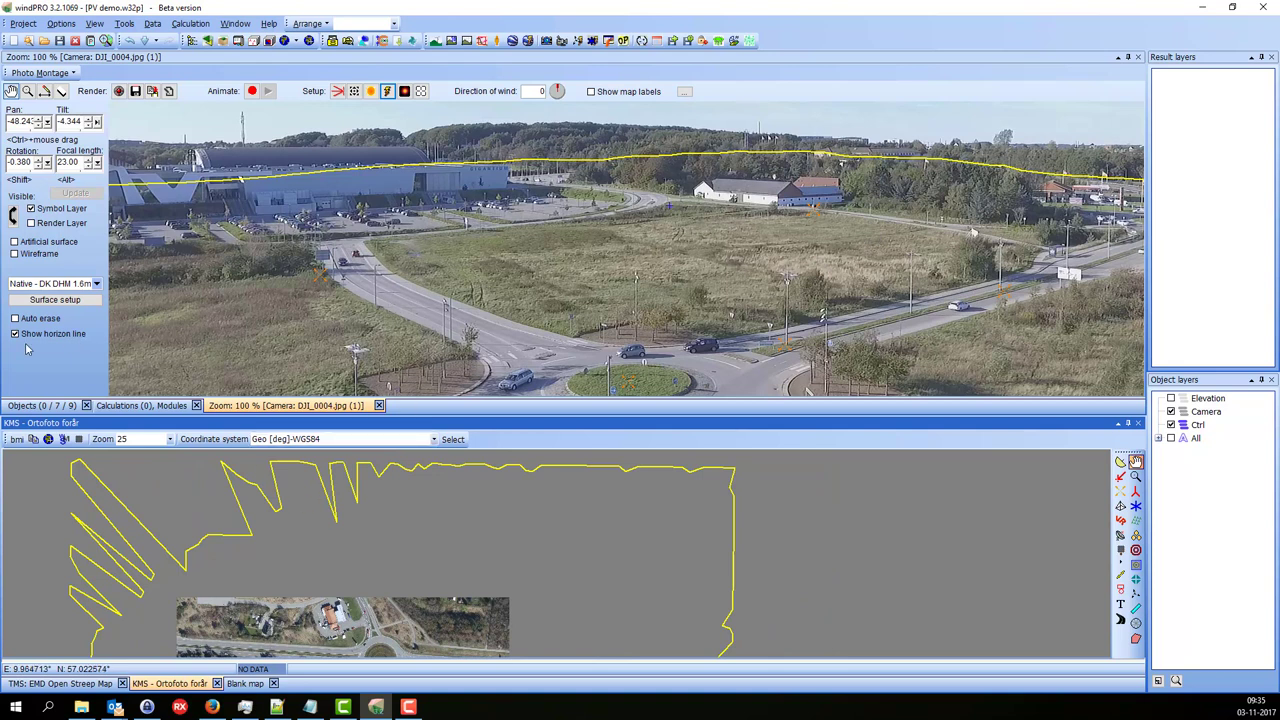
drag(321, 256, 468, 258)
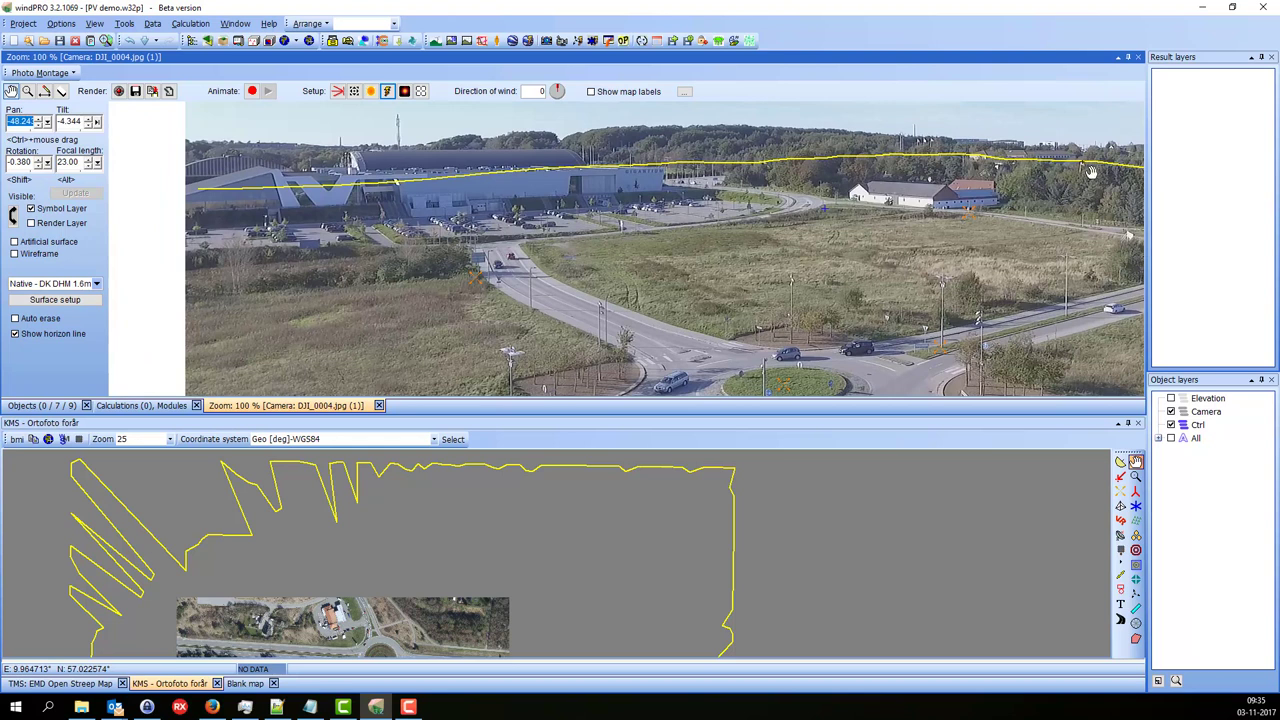
drag(871, 241, 865, 284)
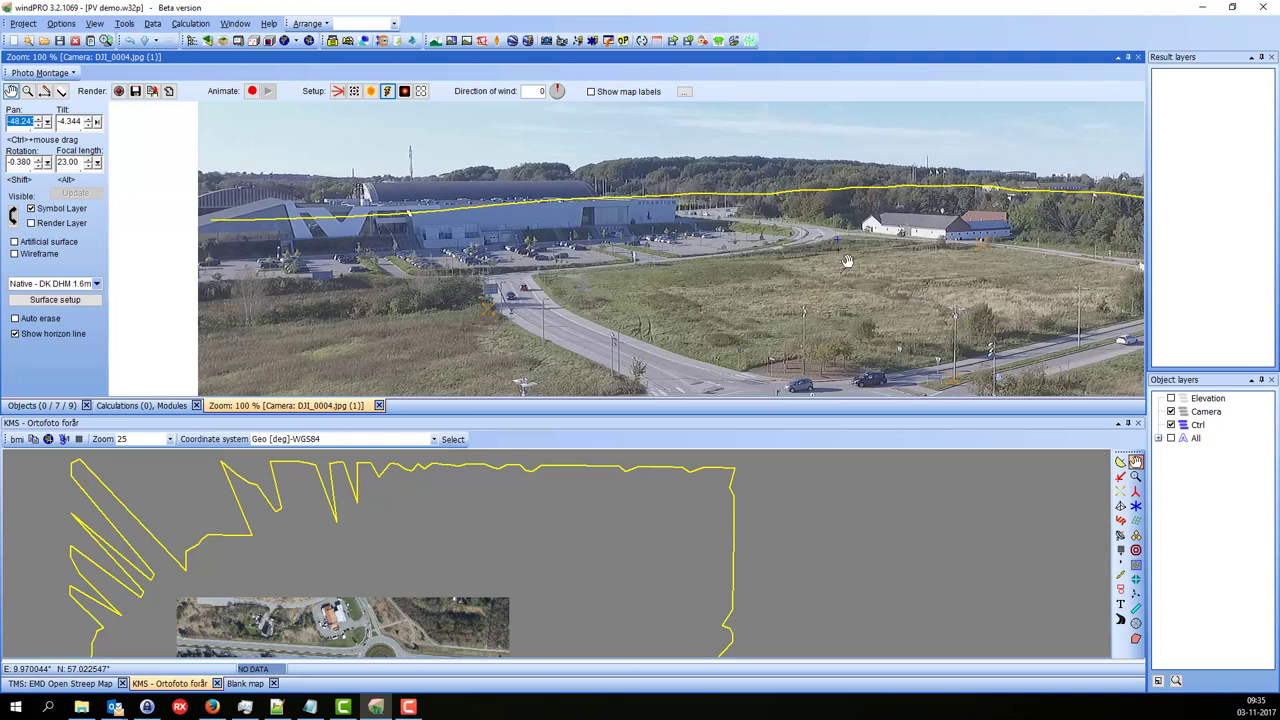
drag(785, 293, 487, 245)
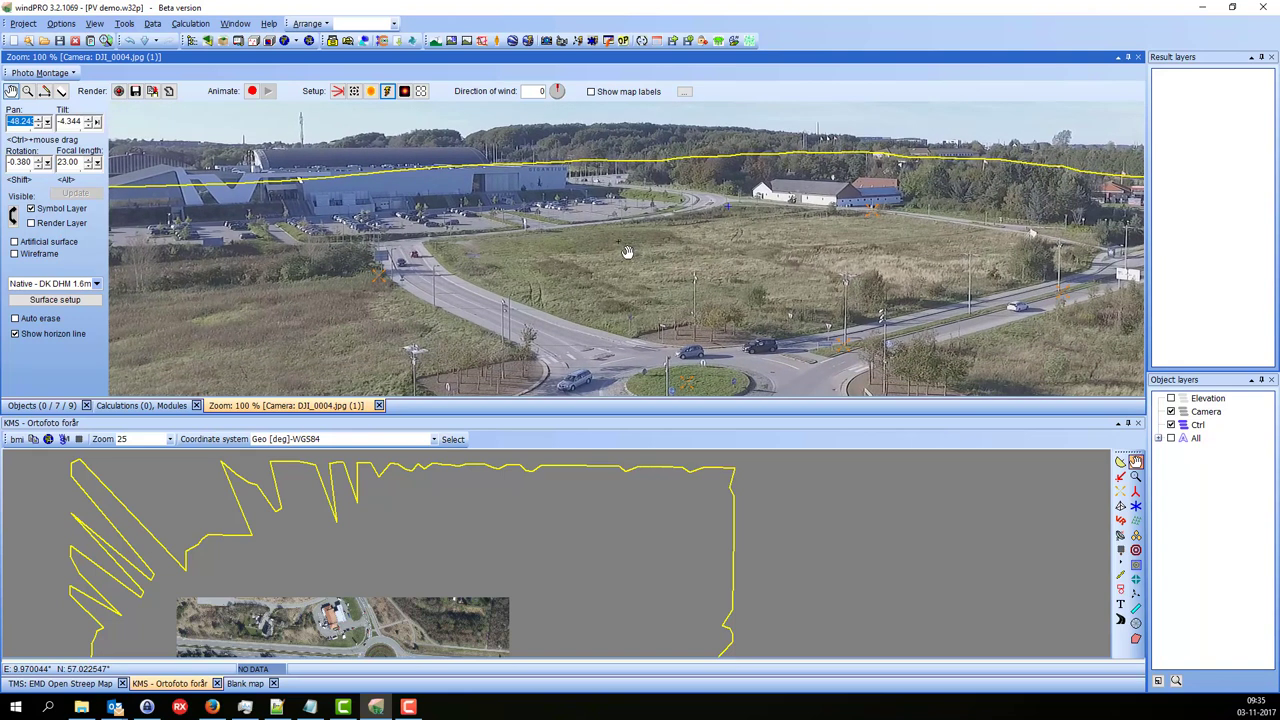
Hide the horizon line in the photomontage.
click(15, 335)
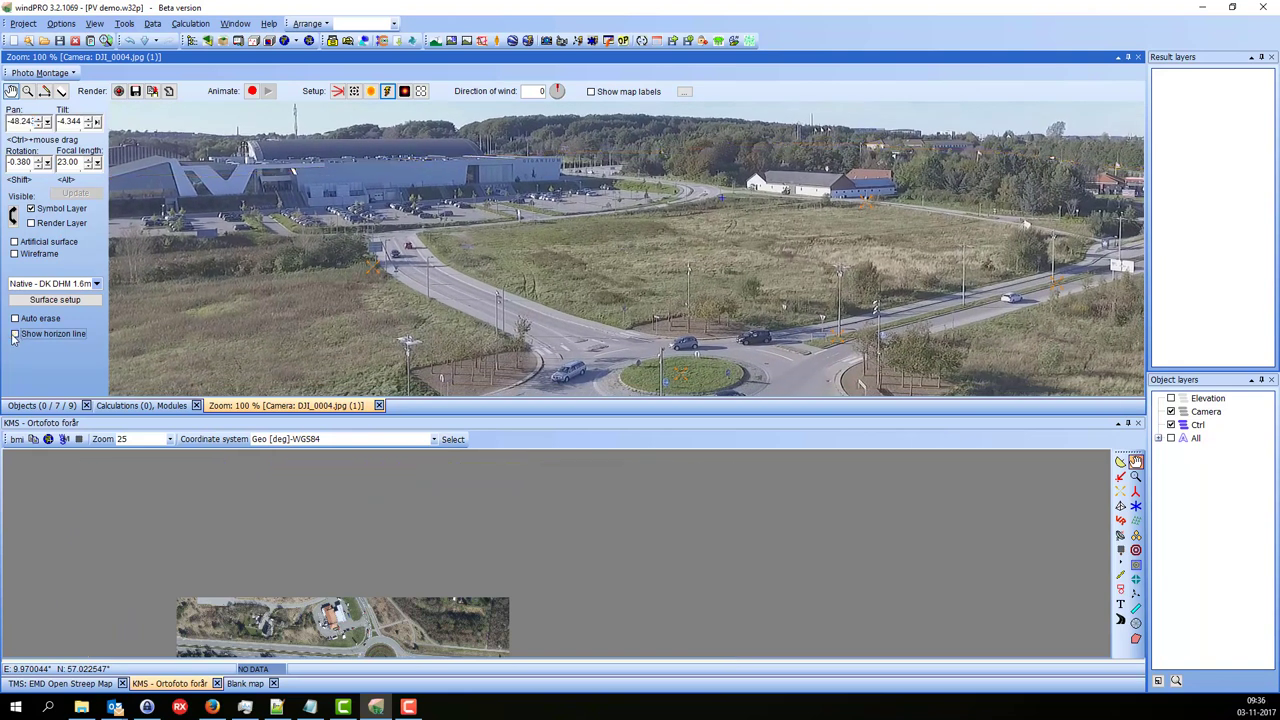
drag(565, 240, 427, 263)
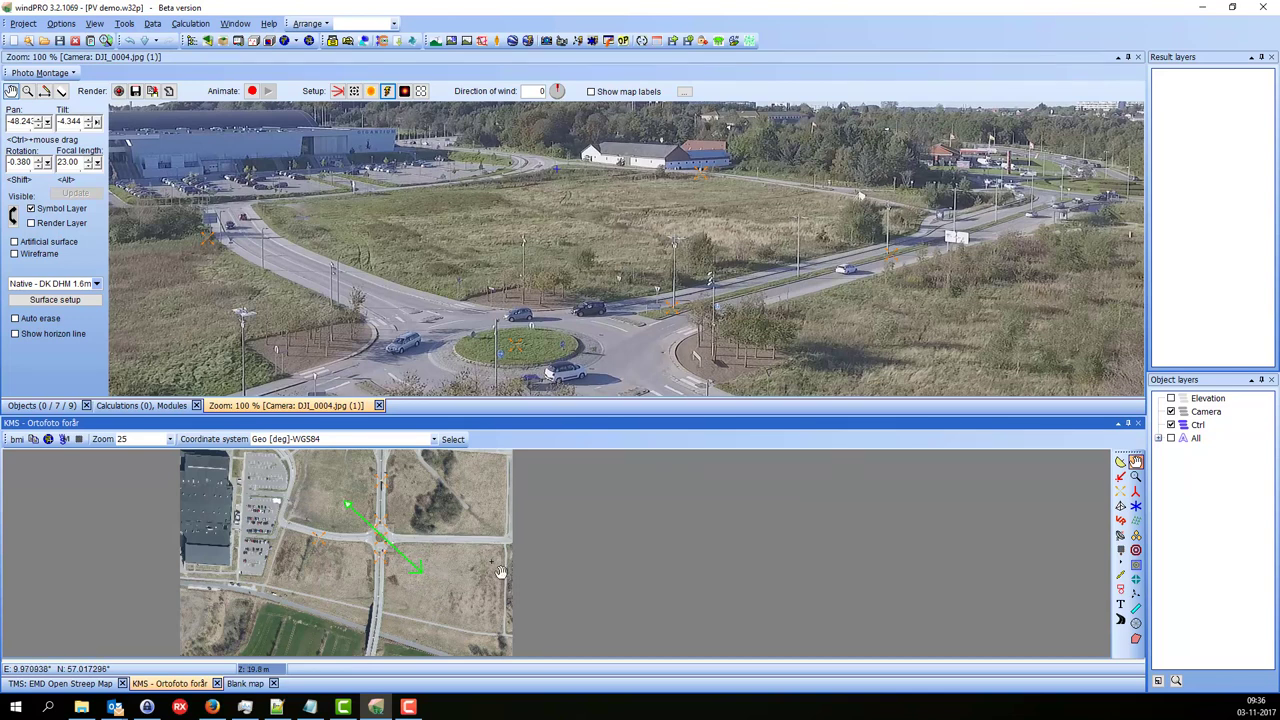
Hide the Ctrl object layer so the control points leave the photo and map, and save the project.
drag(499, 560, 710, 590)
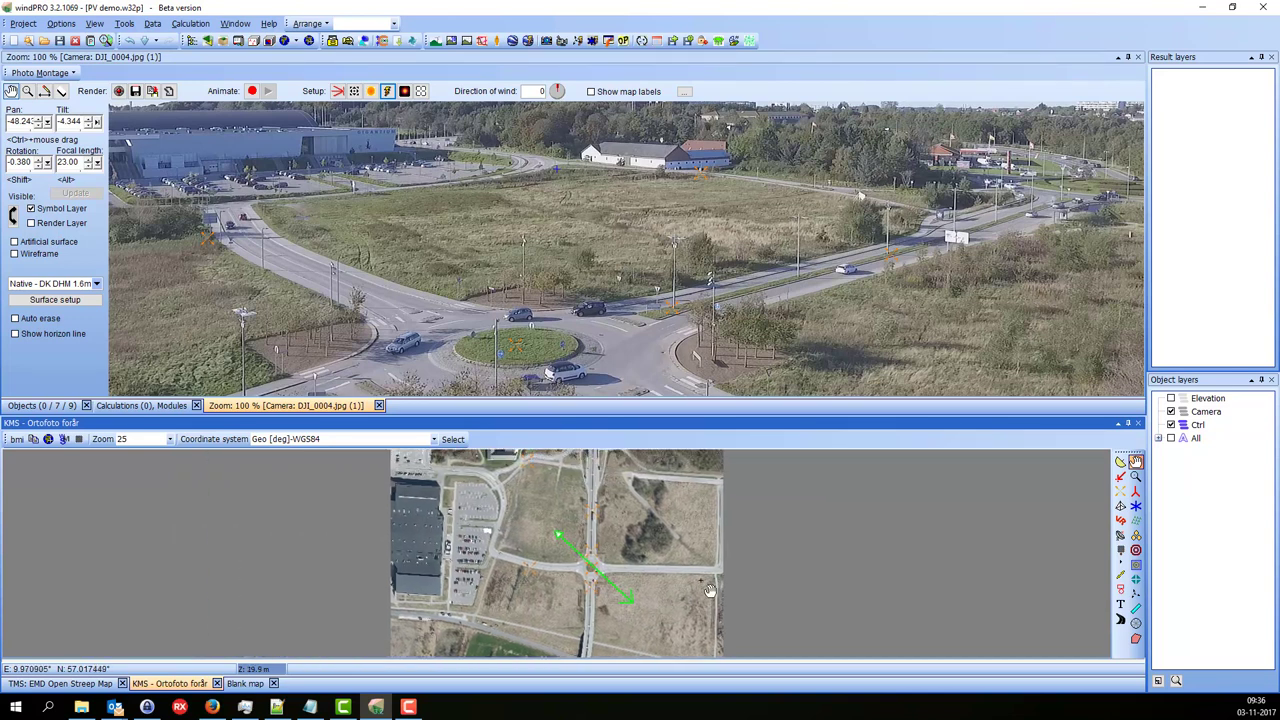
click(1172, 425)
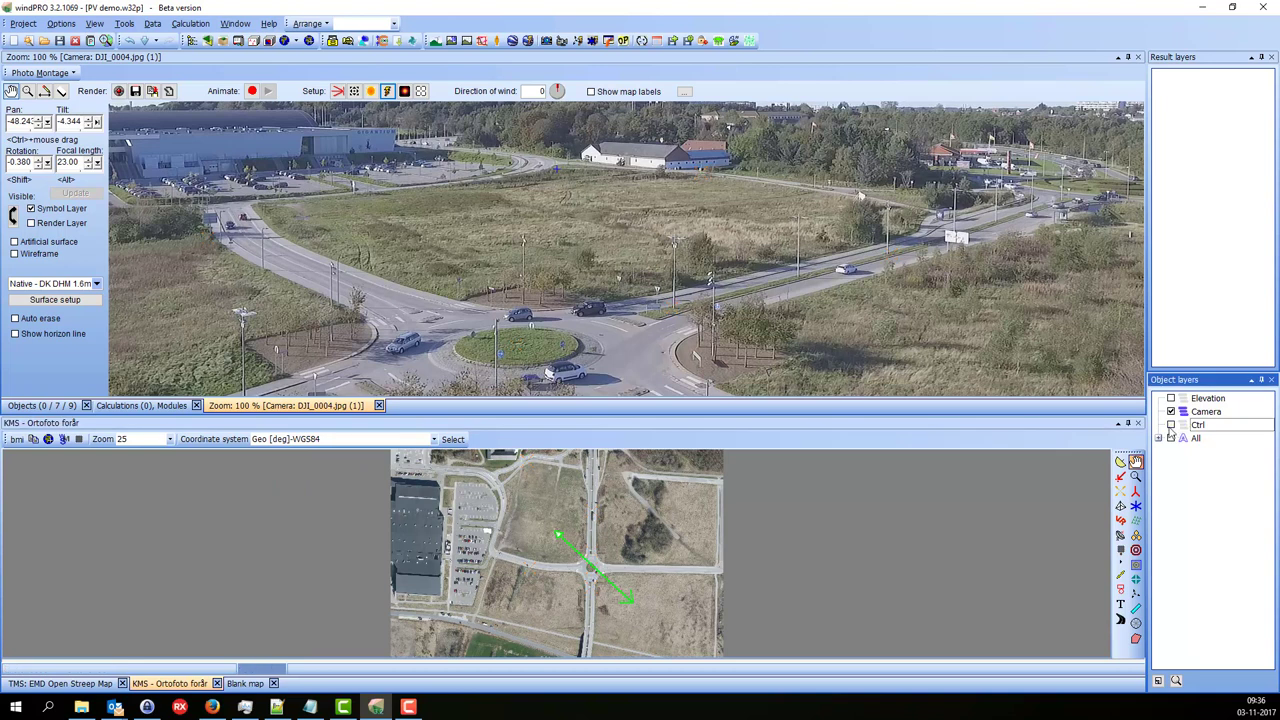
drag(651, 232, 577, 260)
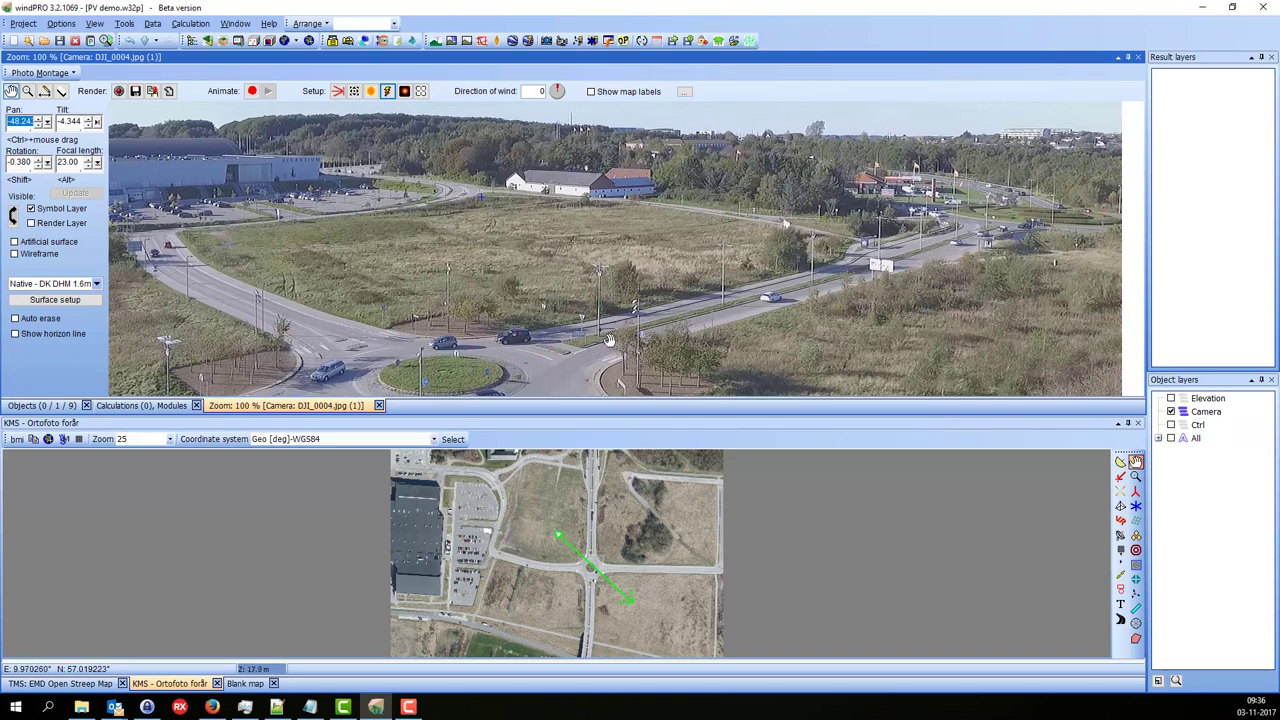
click(60, 41)
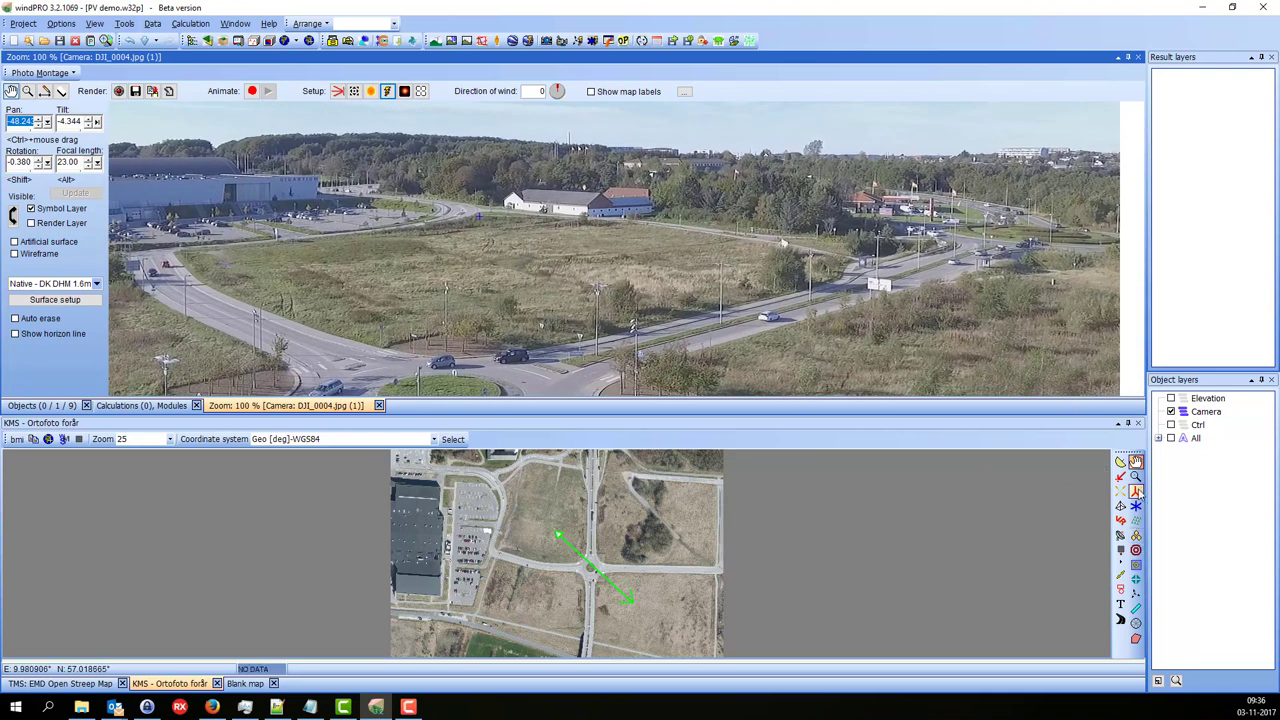
Place a new VESTAS V136-3.45 wind turbine with 82.0 m hub height on the road northwest of the roundabout.
click(510, 485)
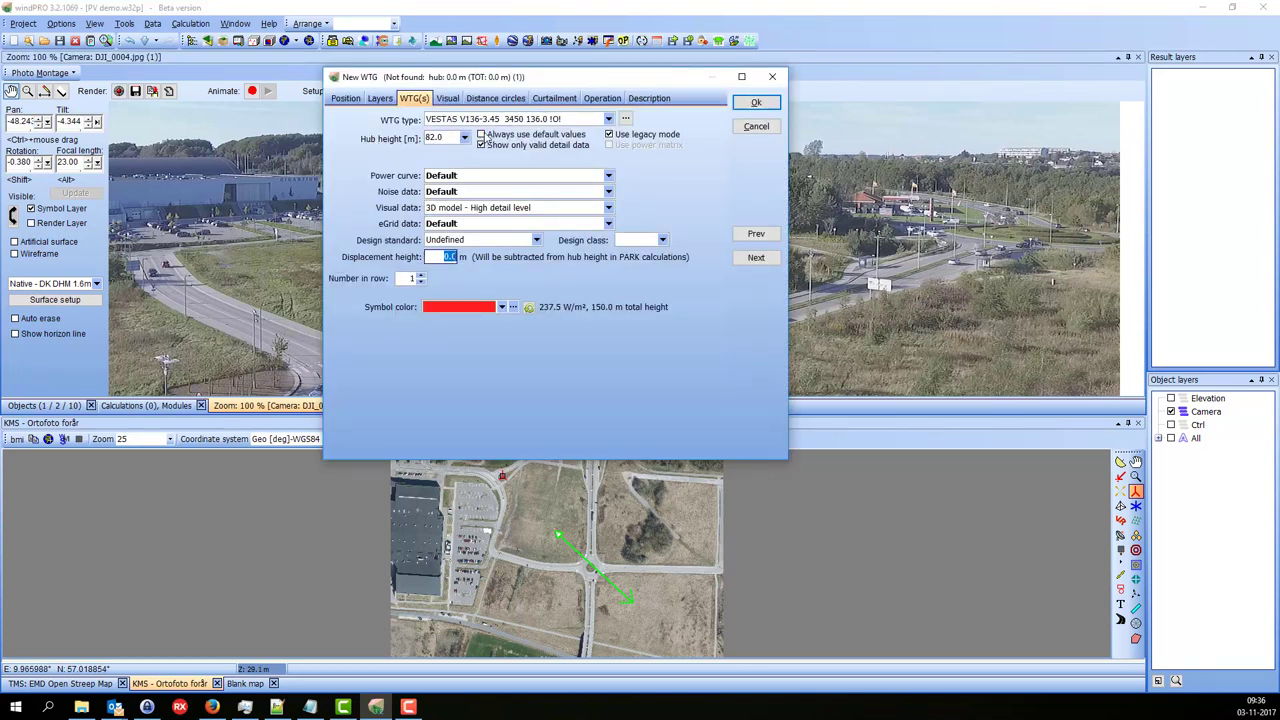
click(464, 139)
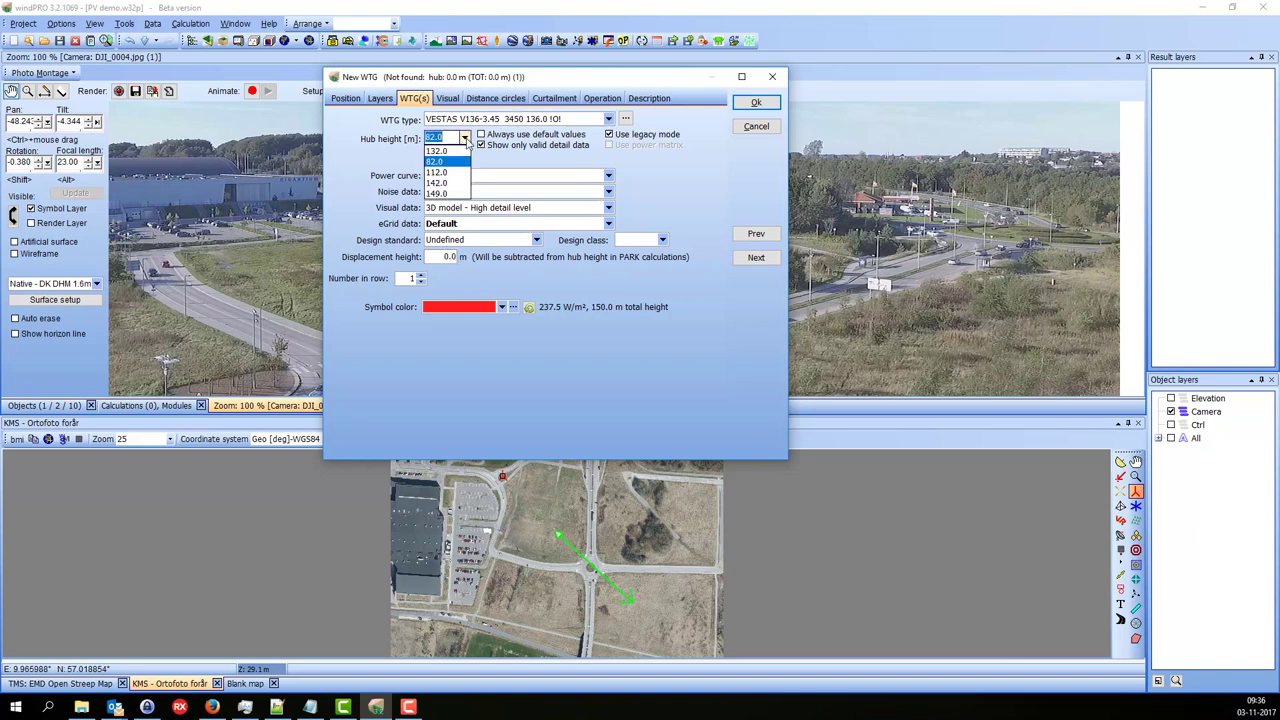
click(445, 162)
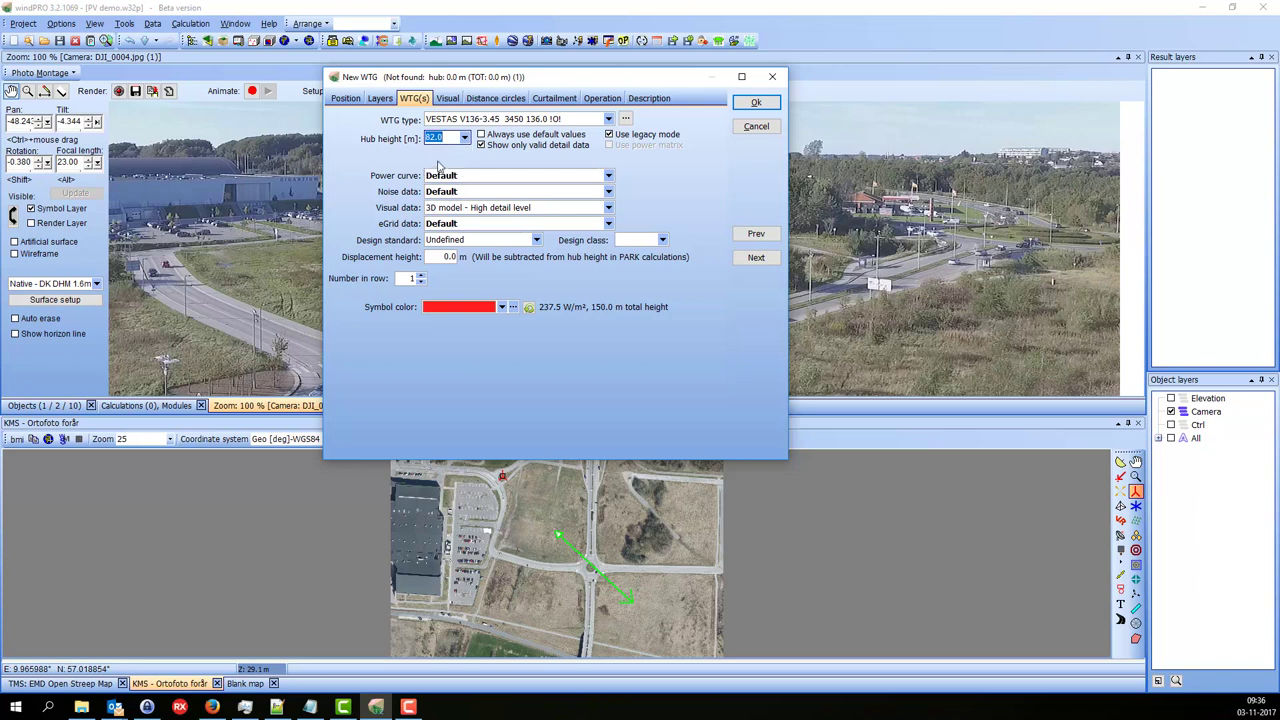
click(757, 104)
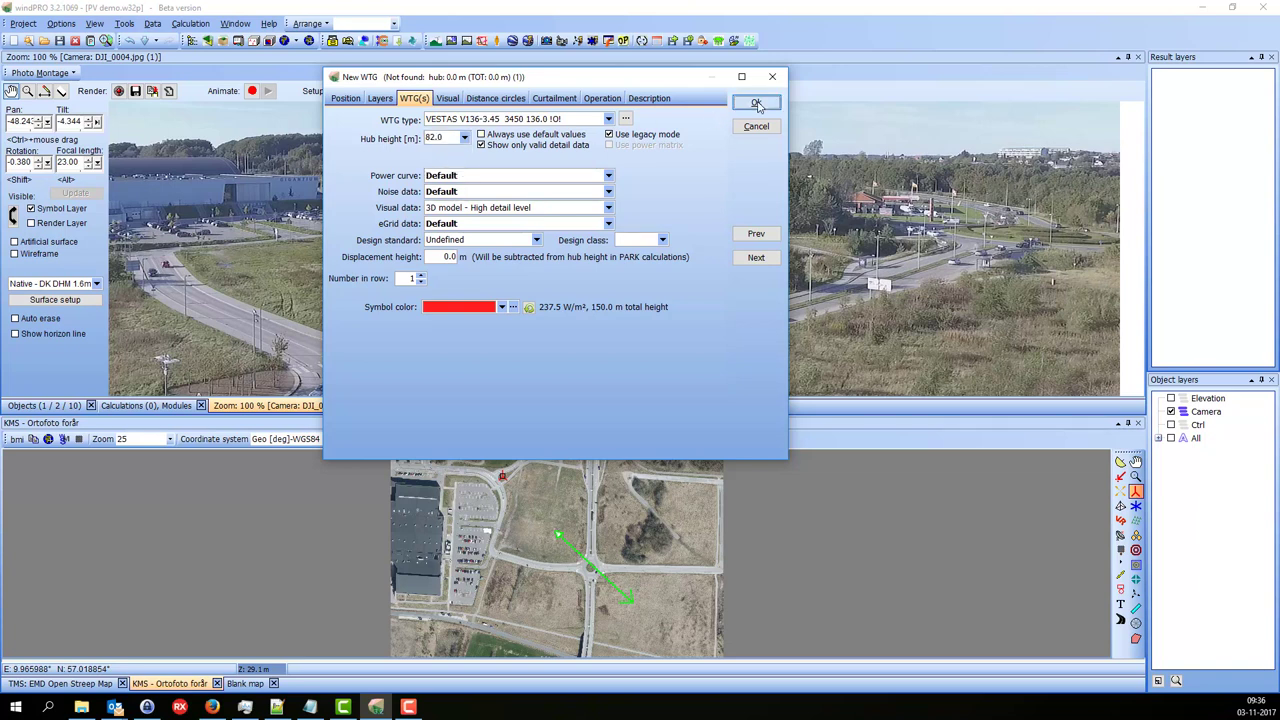
Render the wind turbine in the photomontage and view the full photo at 50 % zoom.
drag(553, 193, 197, 133)
click(118, 91)
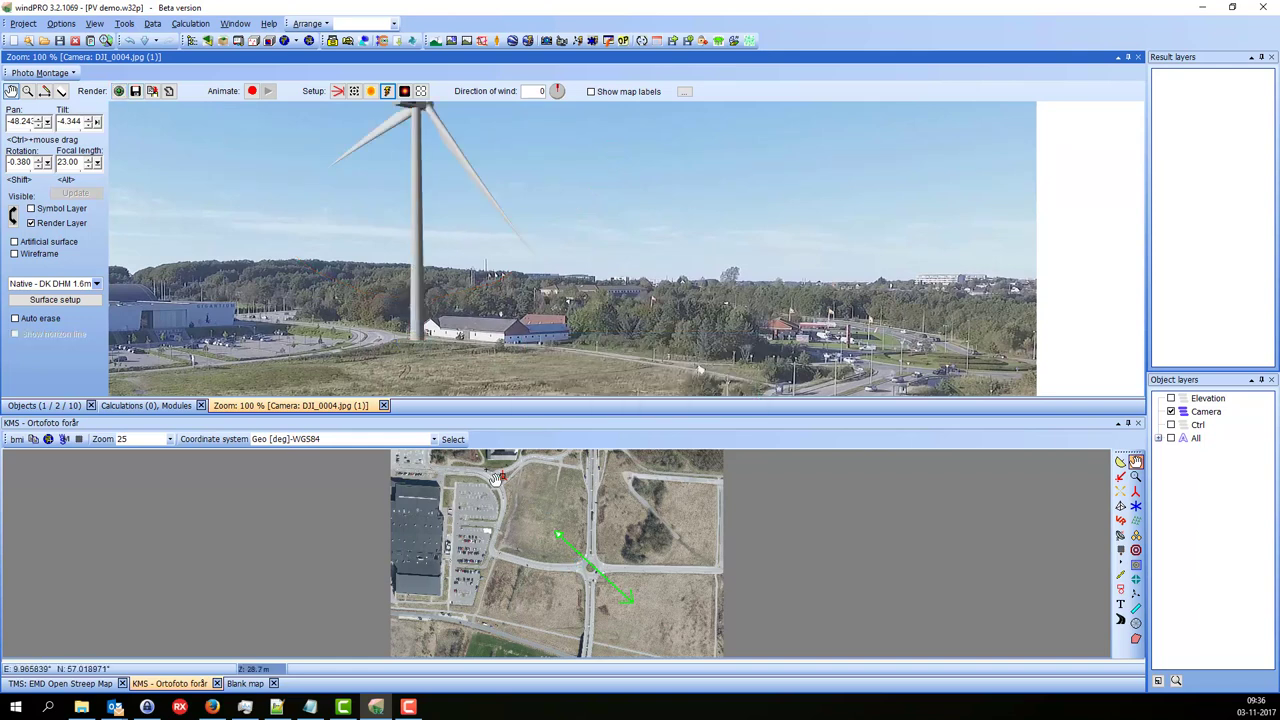
mouse_move(500, 220)
mouse_down()
mouse_move(491, 294)
mouse_move(493, 219)
mouse_up()
scroll(493, 219, down, 2)
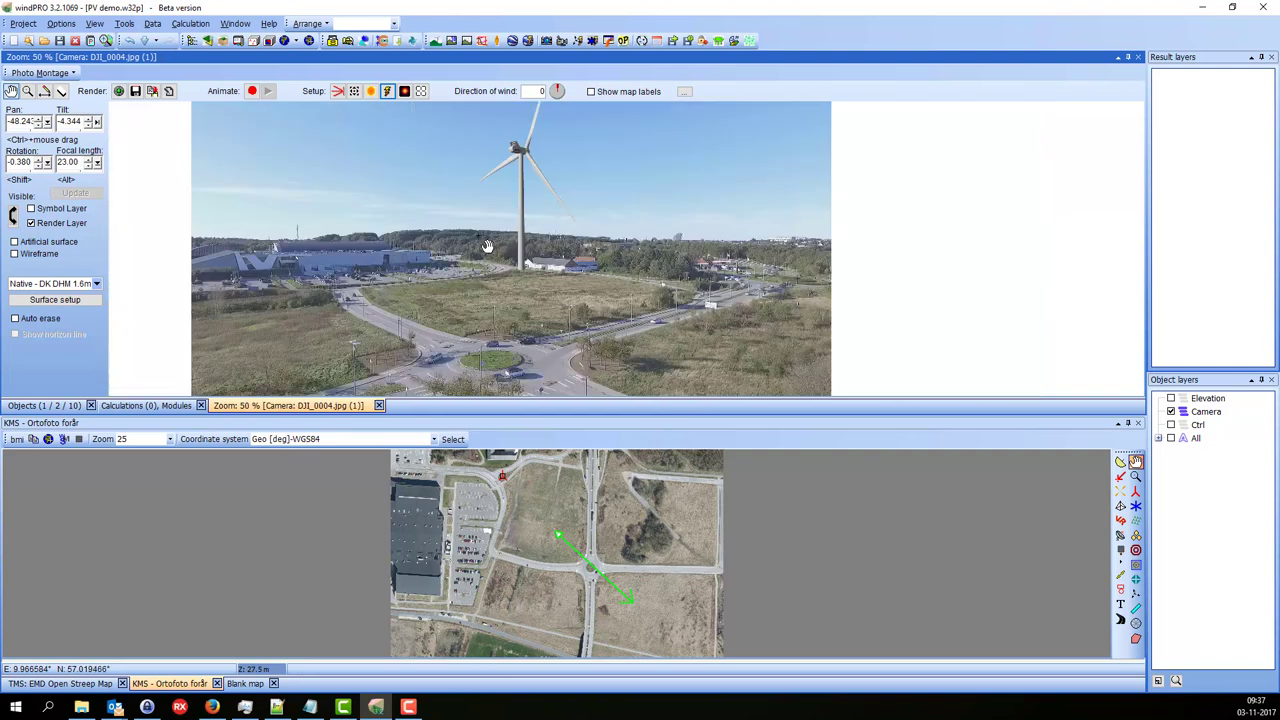
scroll(460, 212, up, 1)
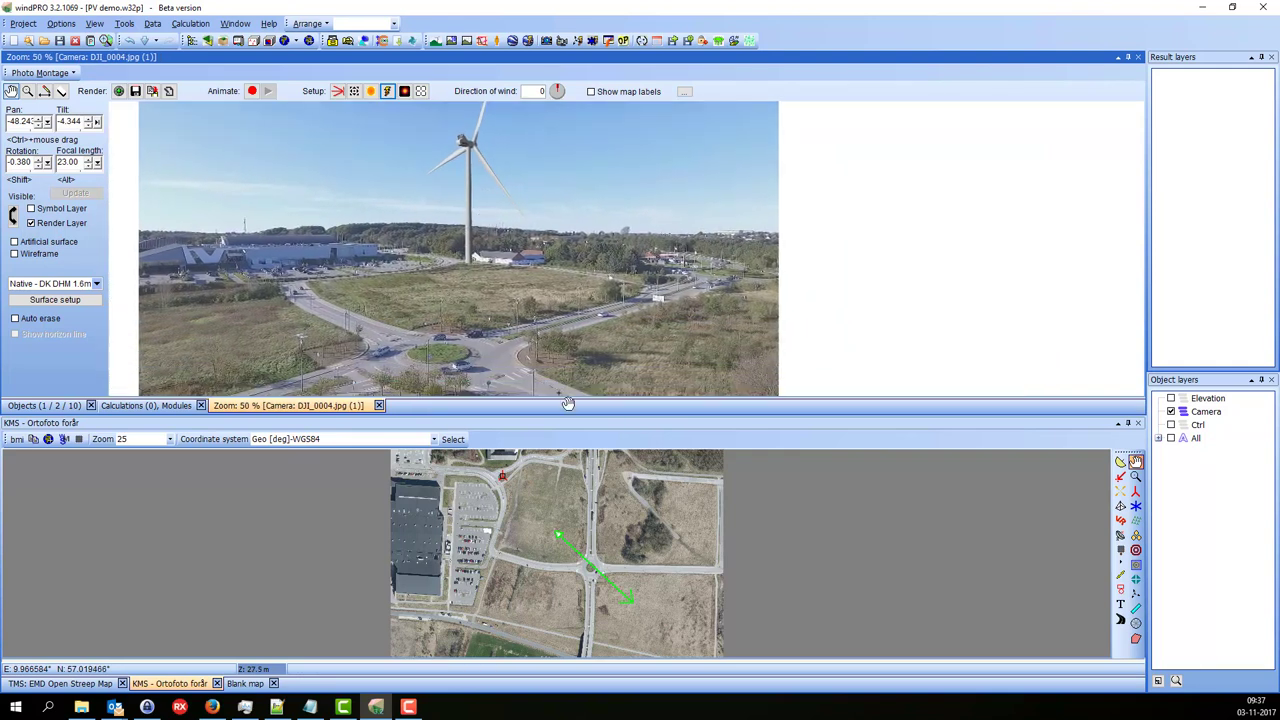
Delete the new wind turbine from the map and bring the roundabout into view in the photo.
right_click(508, 485)
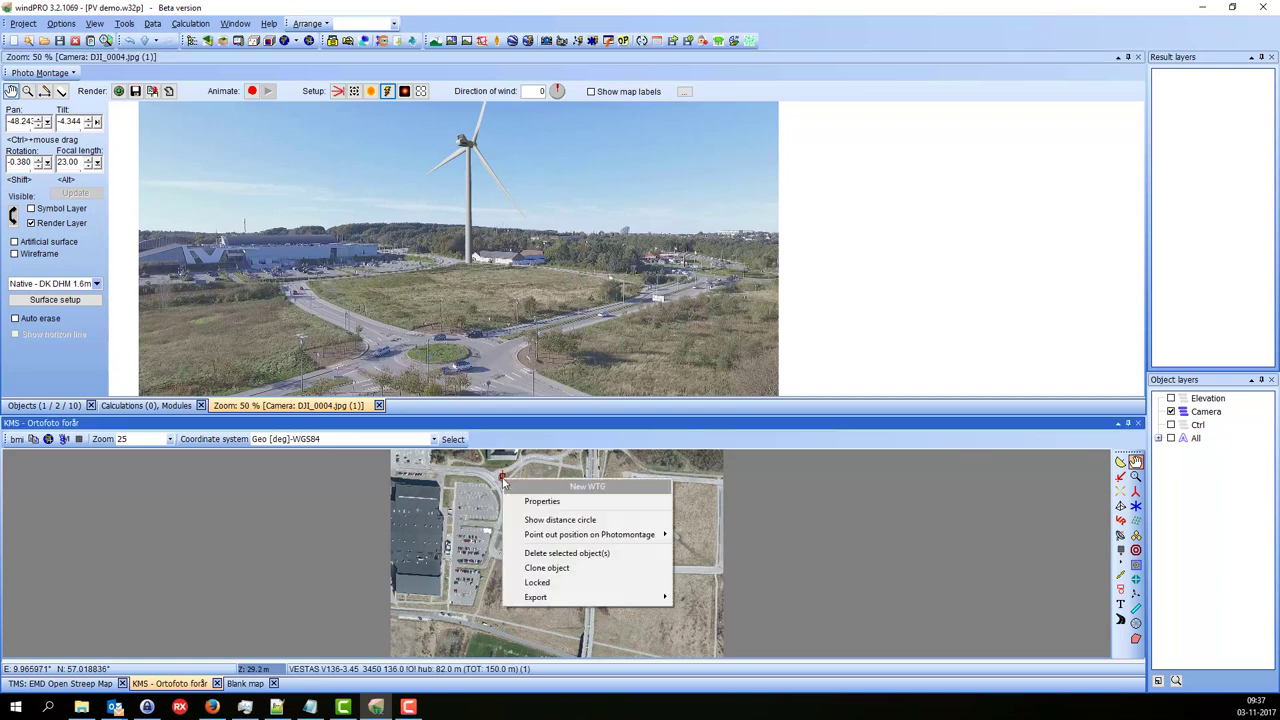
click(568, 553)
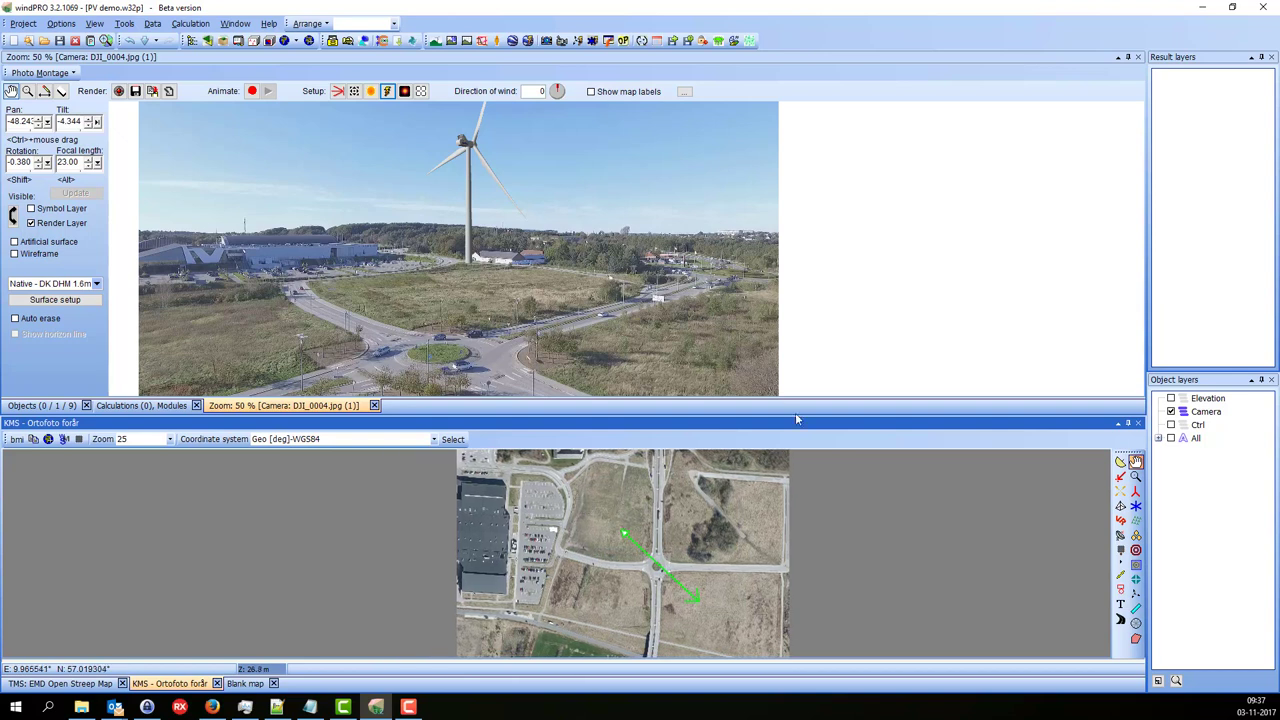
mouse_move(666, 300)
mouse_down()
mouse_move(712, 280)
mouse_move(650, 292)
mouse_up()
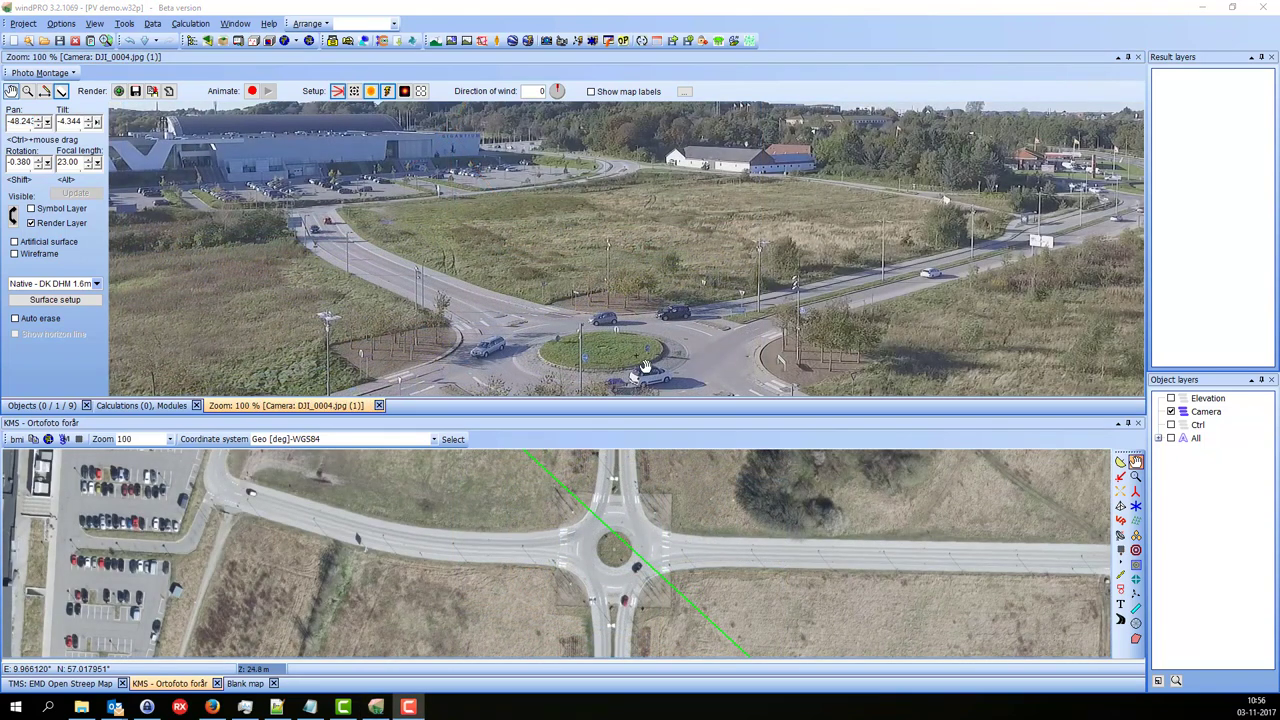
drag(641, 336, 639, 307)
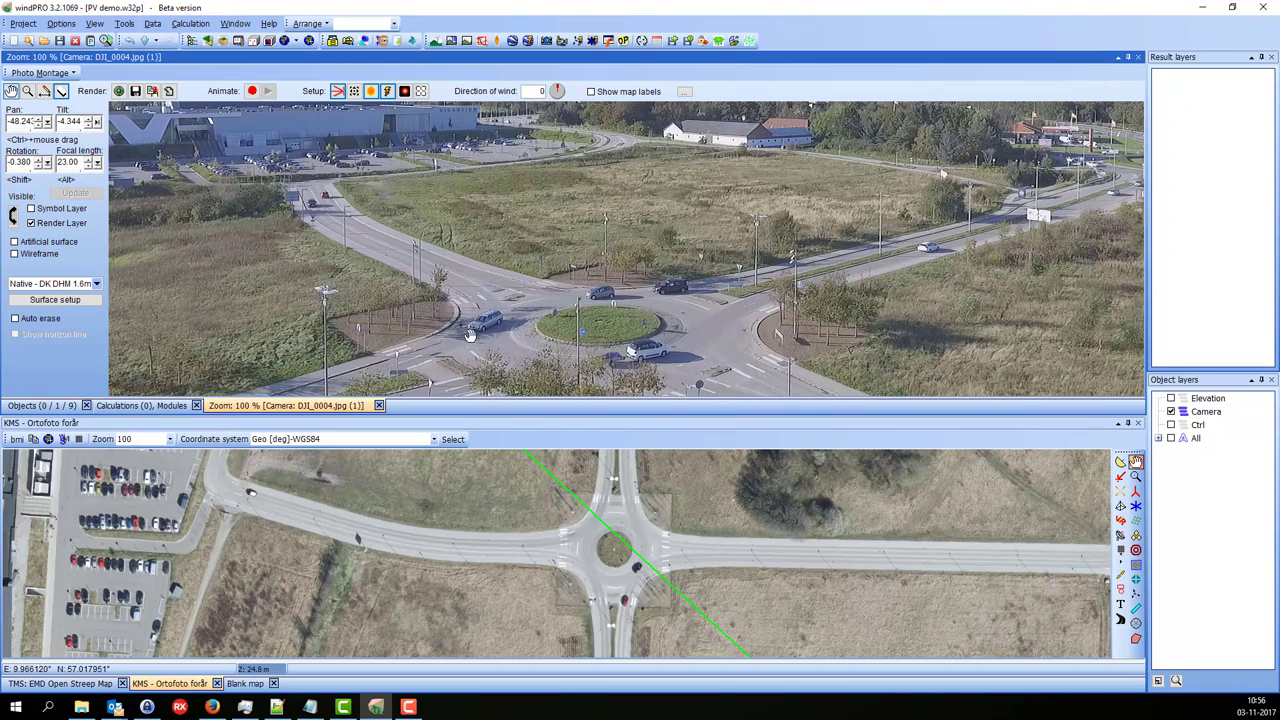
Switch to Firefox and search 3D Warehouse for "solar panel".
click(212, 707)
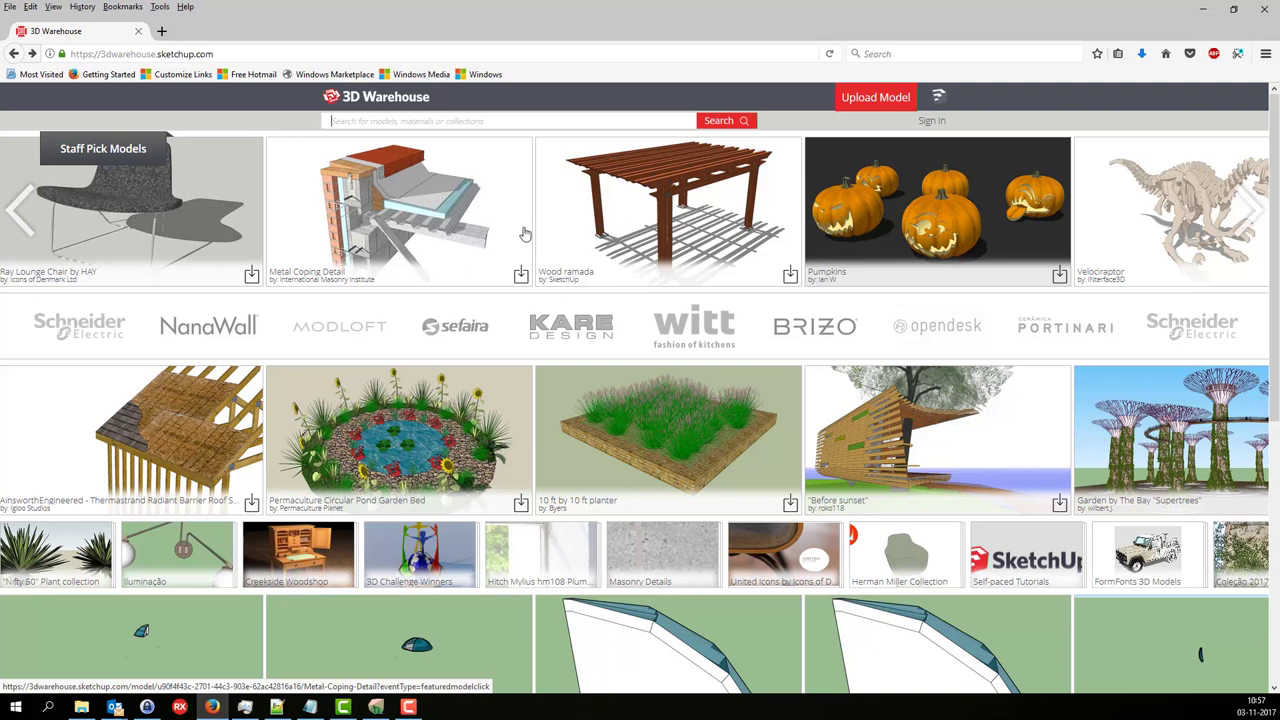
scroll(502, 260, down, 5)
scroll(675, 283, up, 4)
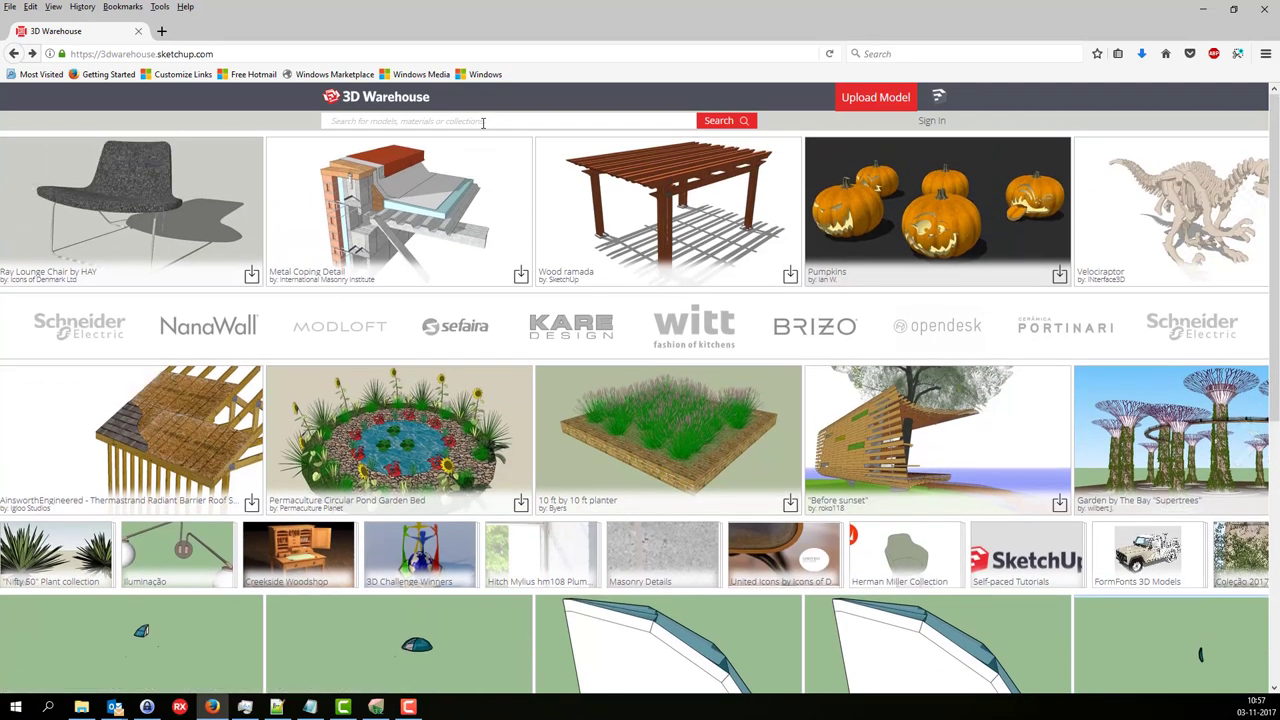
click(483, 122)
text(solar panel)
key(Return)
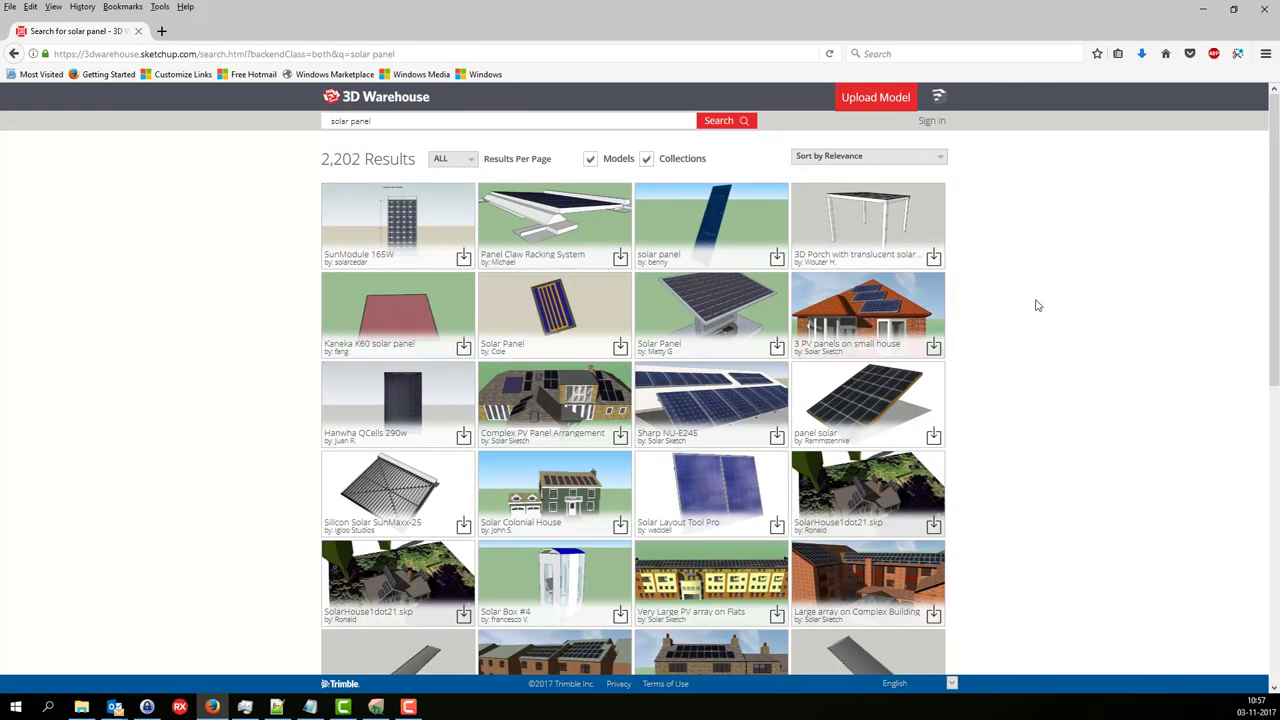
Browse the search results, open the Solar Panel model mounted on a concrete base, and check its polygon count.
scroll(1037, 305, down, 4)
scroll(1037, 305, up, 2)
scroll(1037, 307, up, 1)
click(709, 308)
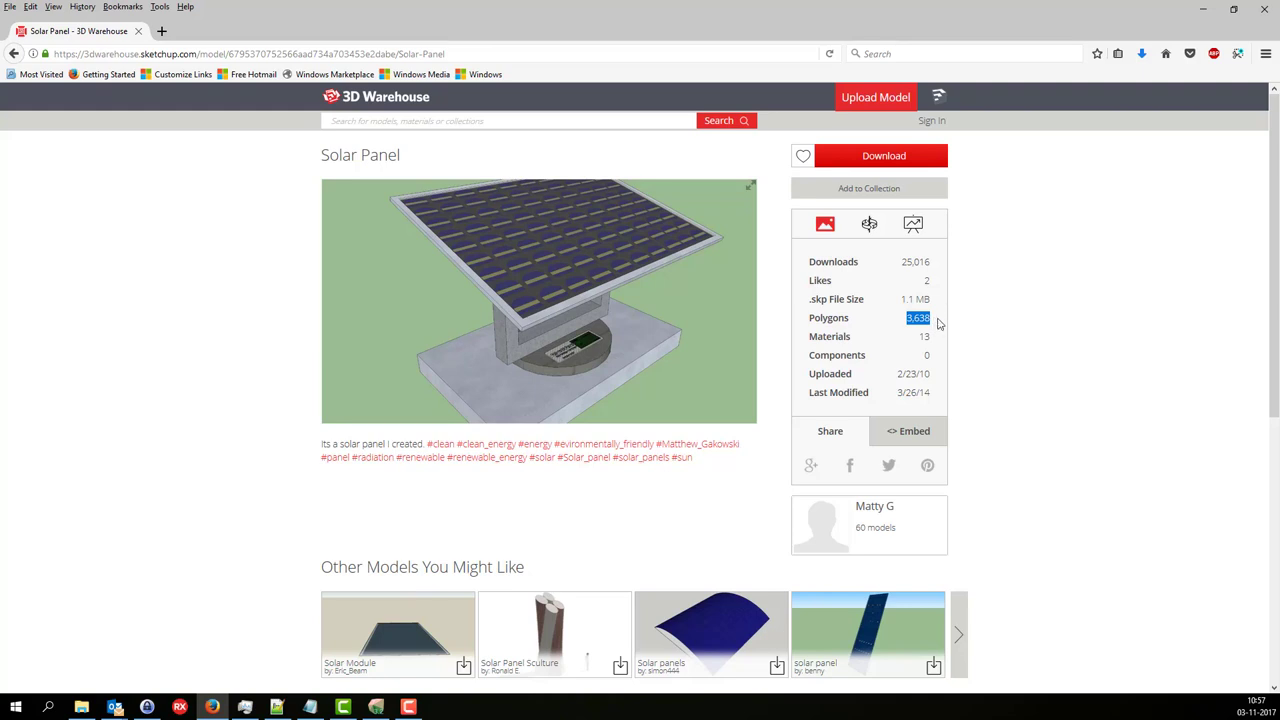
click(935, 322)
click(930, 318)
double_click(931, 319)
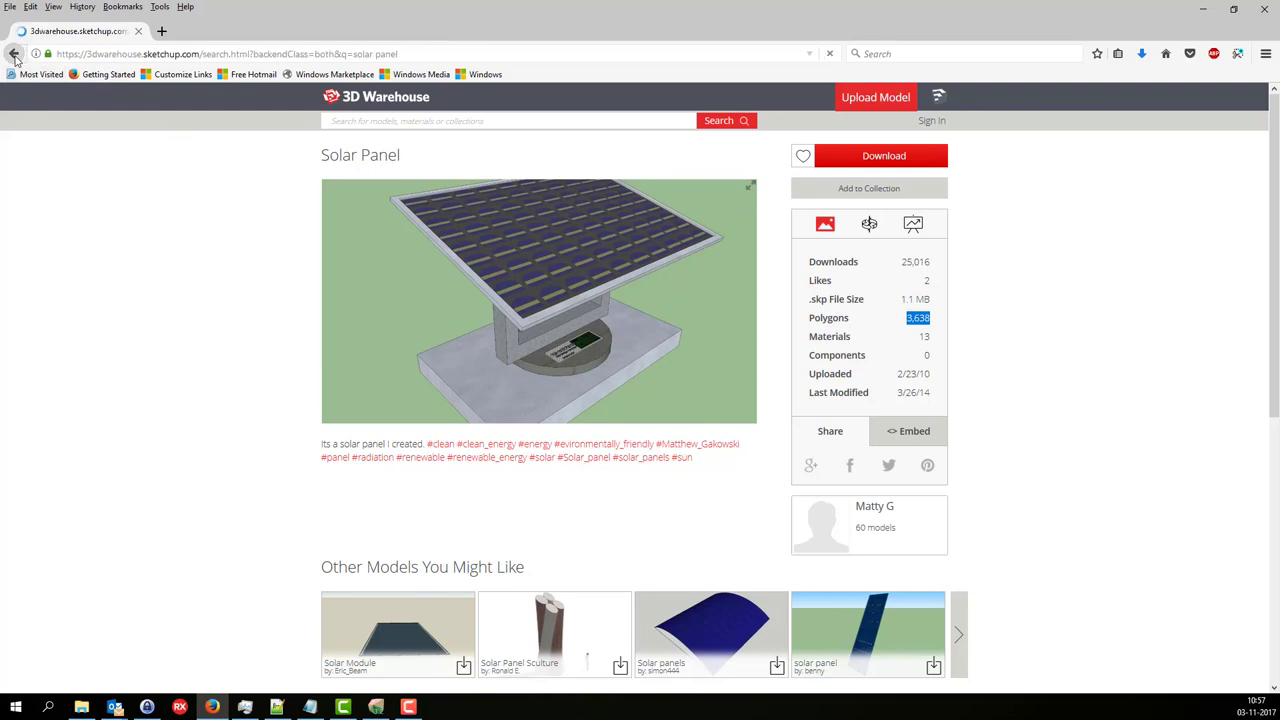
Return to the search results, open the Eco Pack 2.0 model, and check its polygon count.
click(15, 56)
scroll(1010, 297, down, 5)
scroll(1028, 293, down, 3)
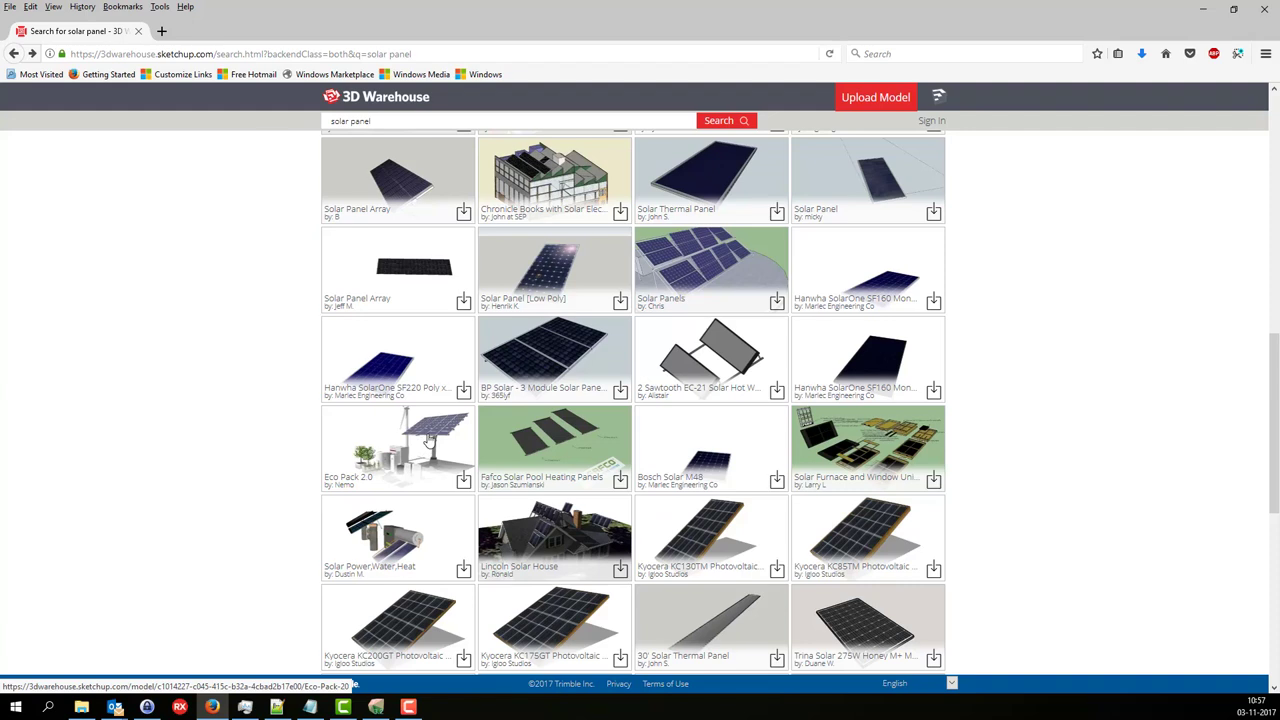
click(430, 440)
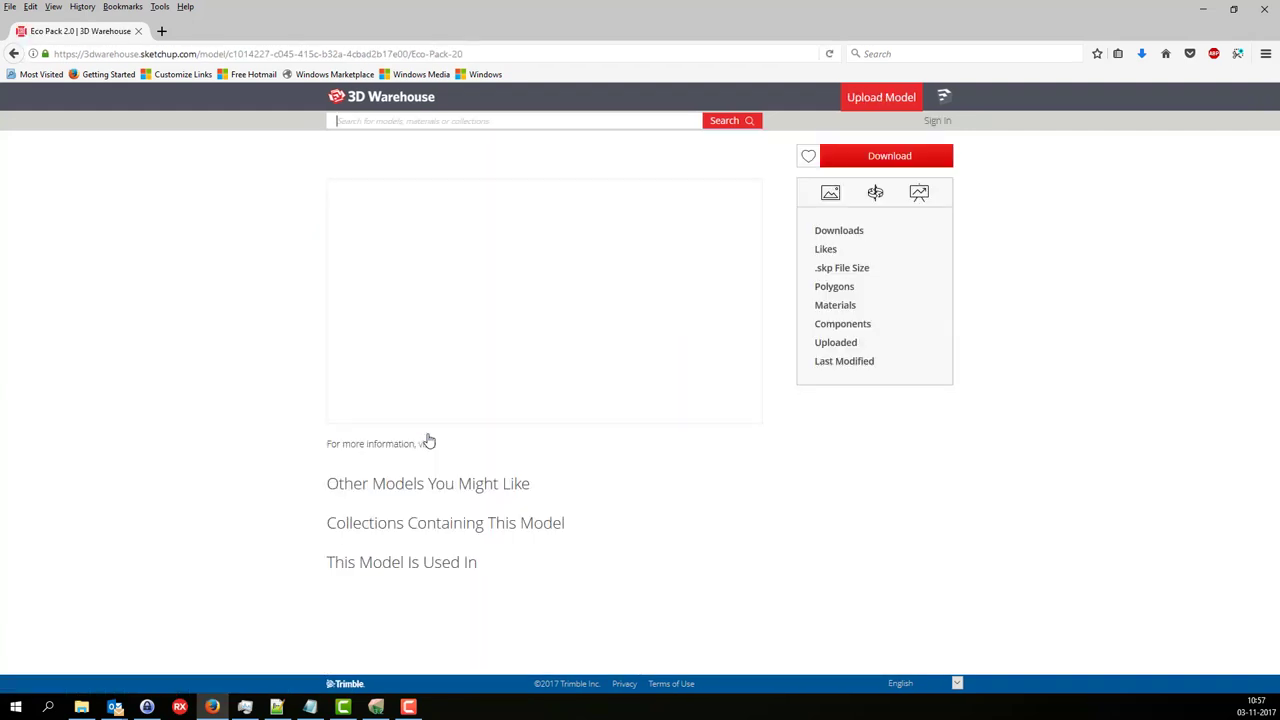
drag(903, 320, 929, 320)
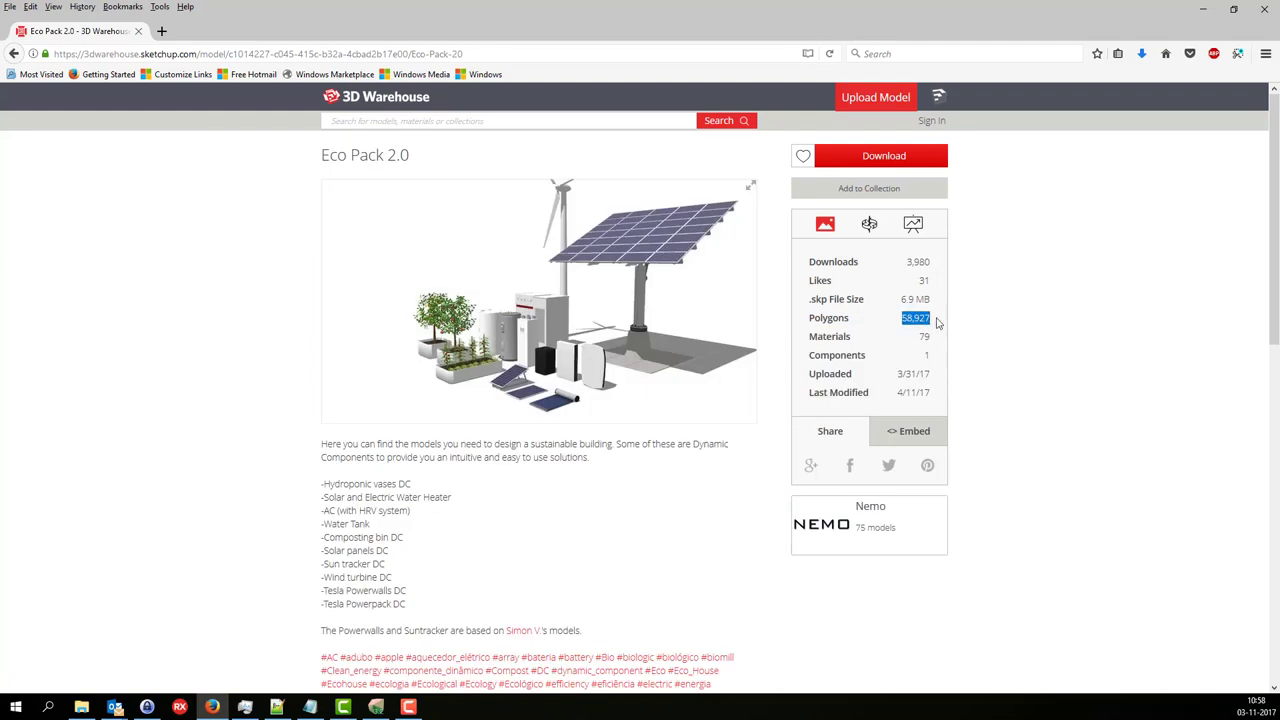
mouse_move(721, 313)
Download Eco Pack 2.0 as a SketchUp 2017 model and open it in SketchUp, accepting the read-only file.
click(884, 158)
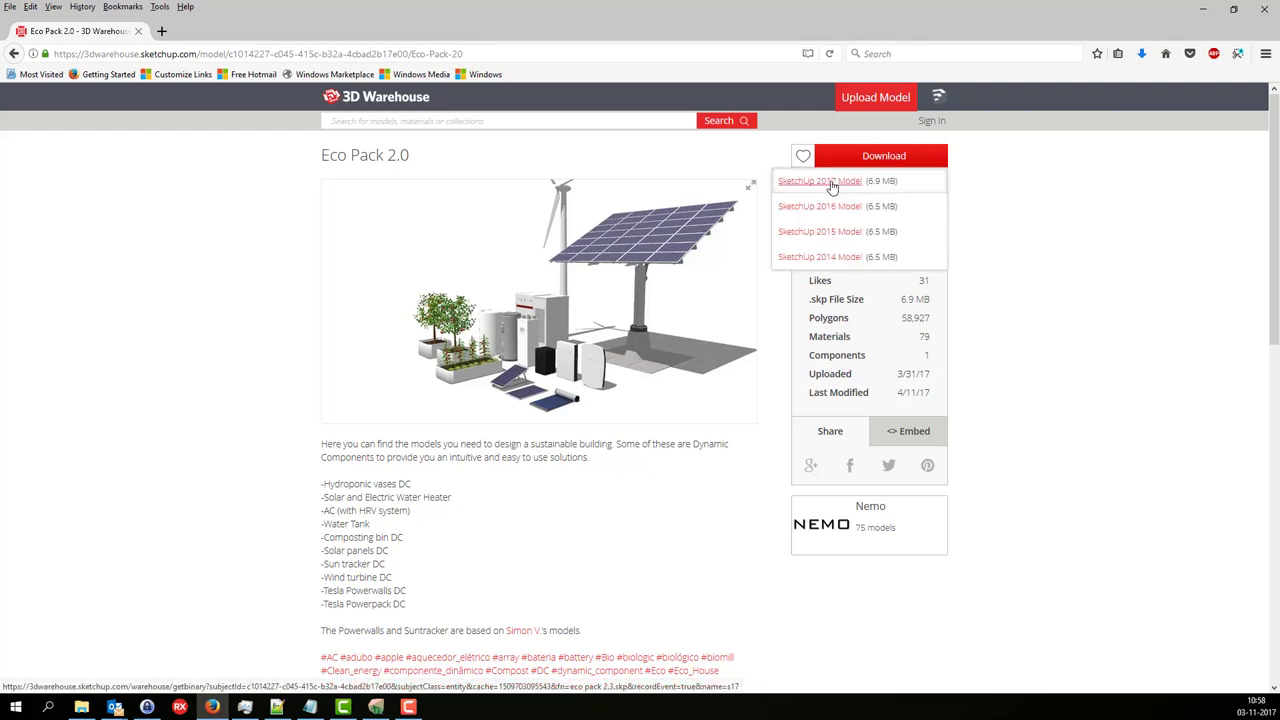
click(820, 181)
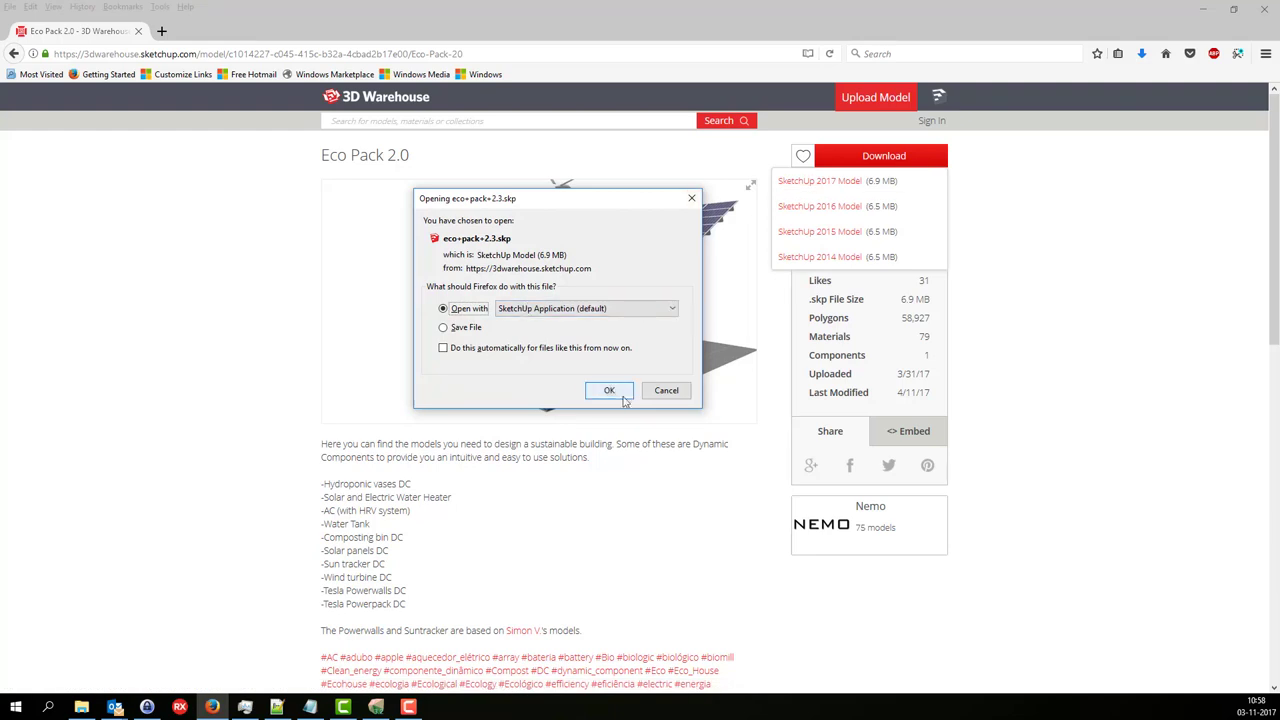
click(609, 391)
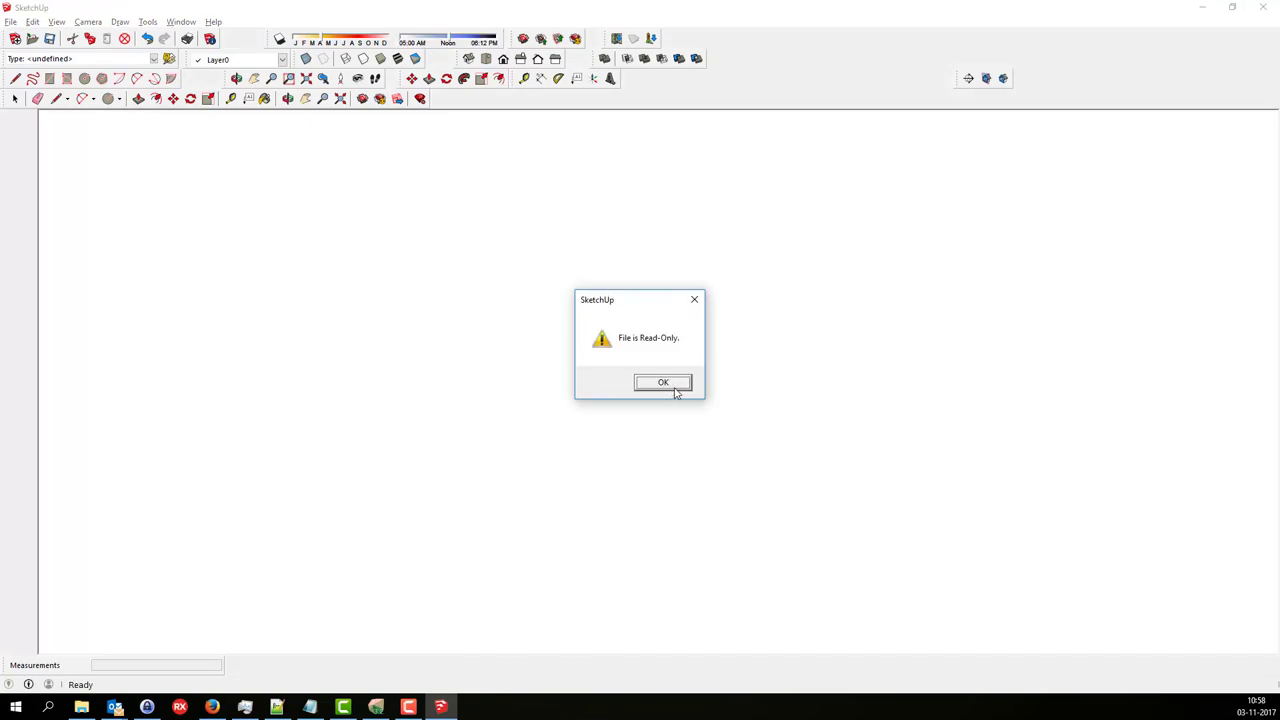
click(665, 384)
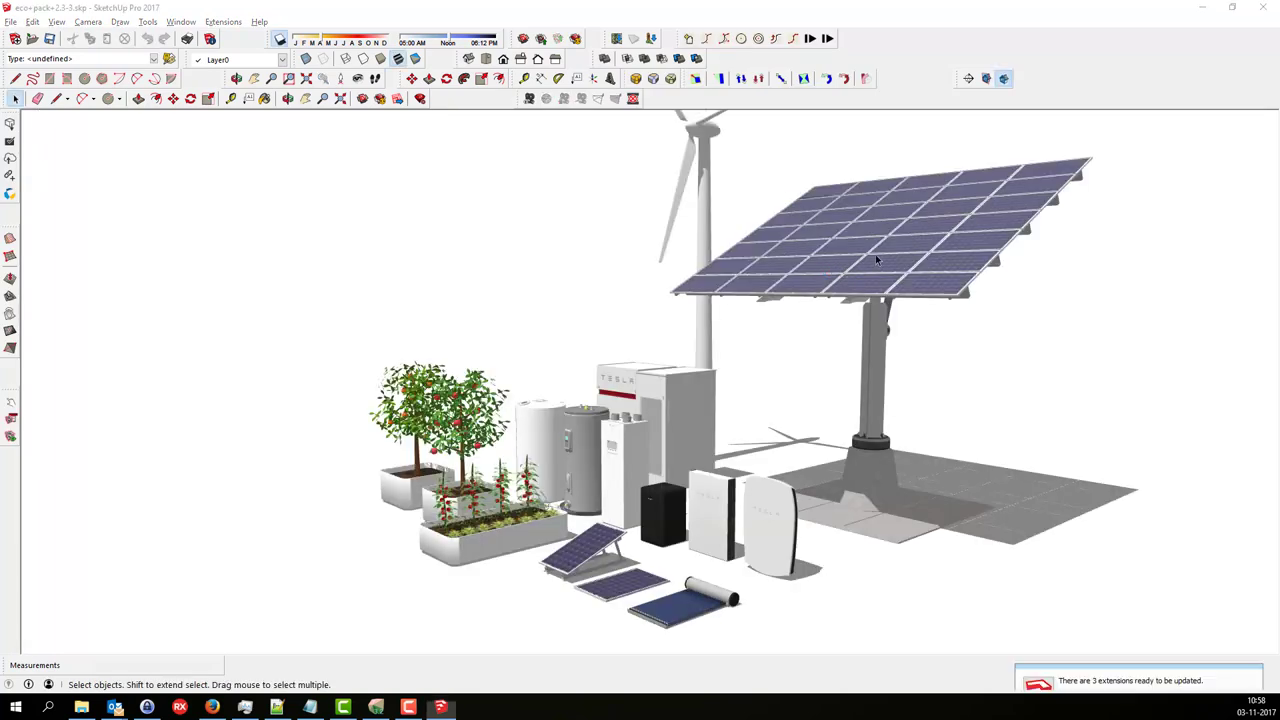
Select the large pole-mounted solar panel and open the 3D model export.
click(886, 245)
click(10, 21)
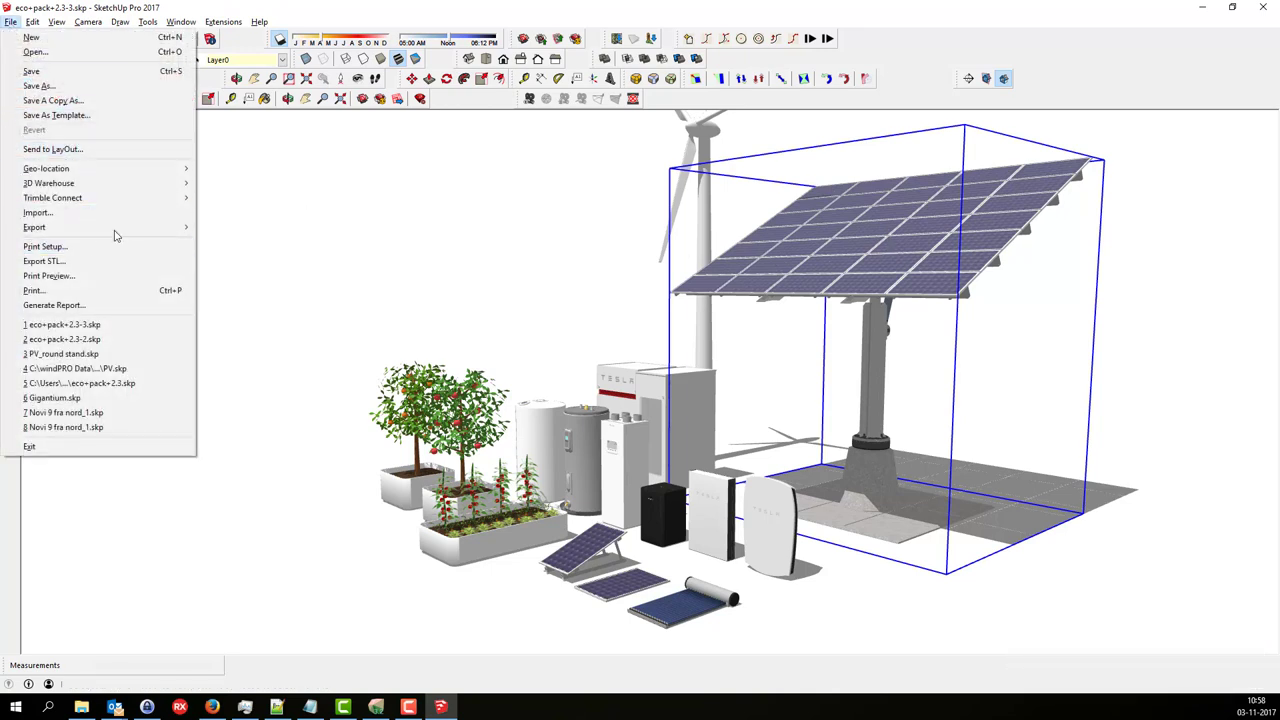
mouse_move(190, 227)
click(236, 228)
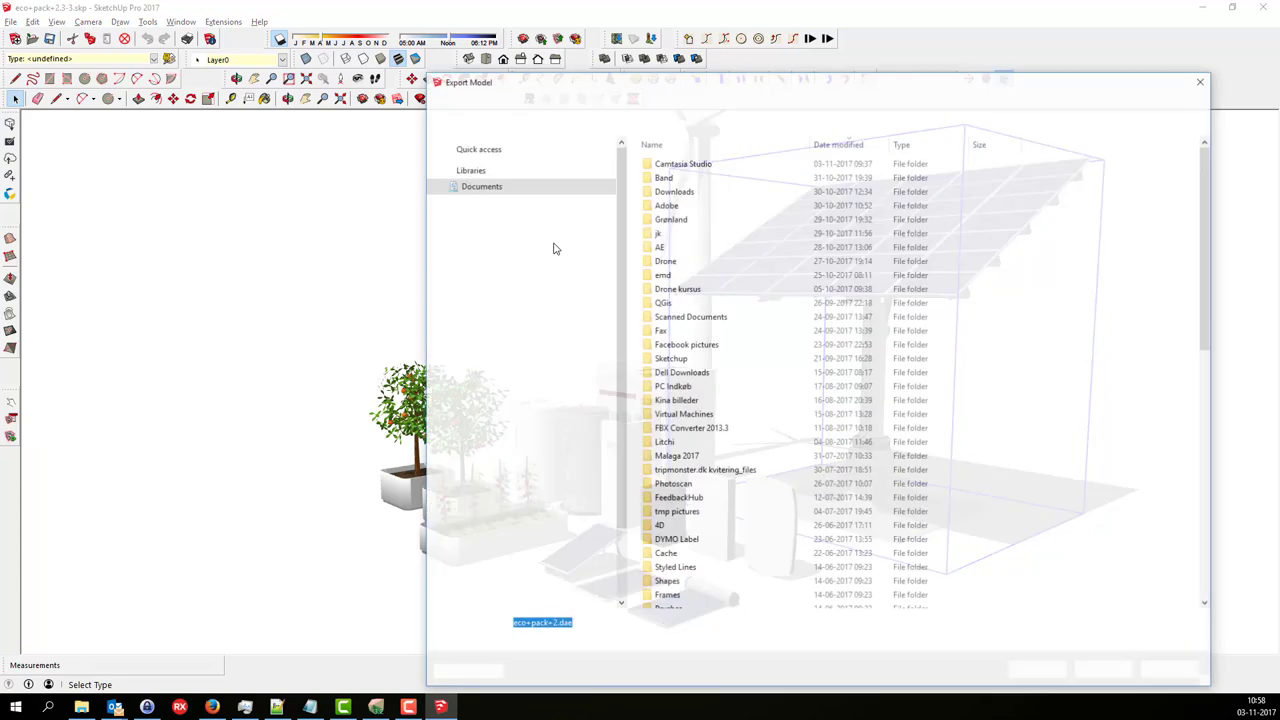
Create a folder named dae in the PV demo project folder and open it as the export destination.
drag(620, 302, 620, 218)
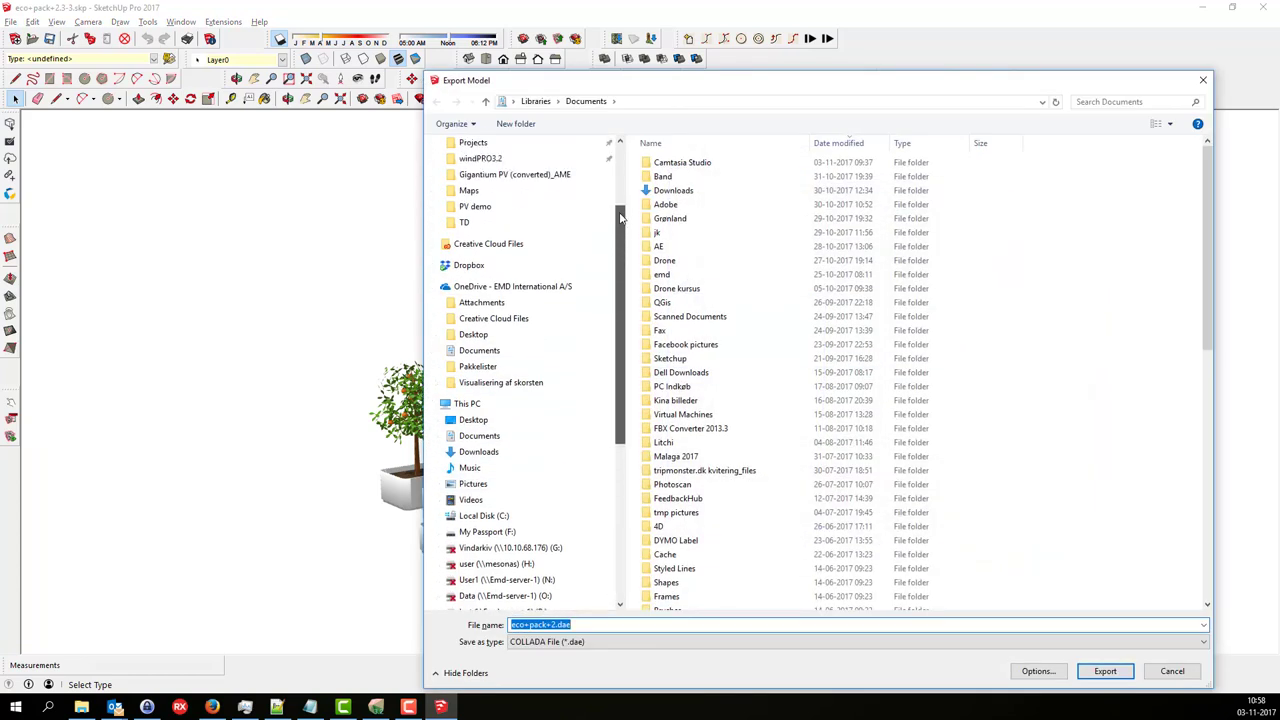
click(517, 208)
right_click(690, 231)
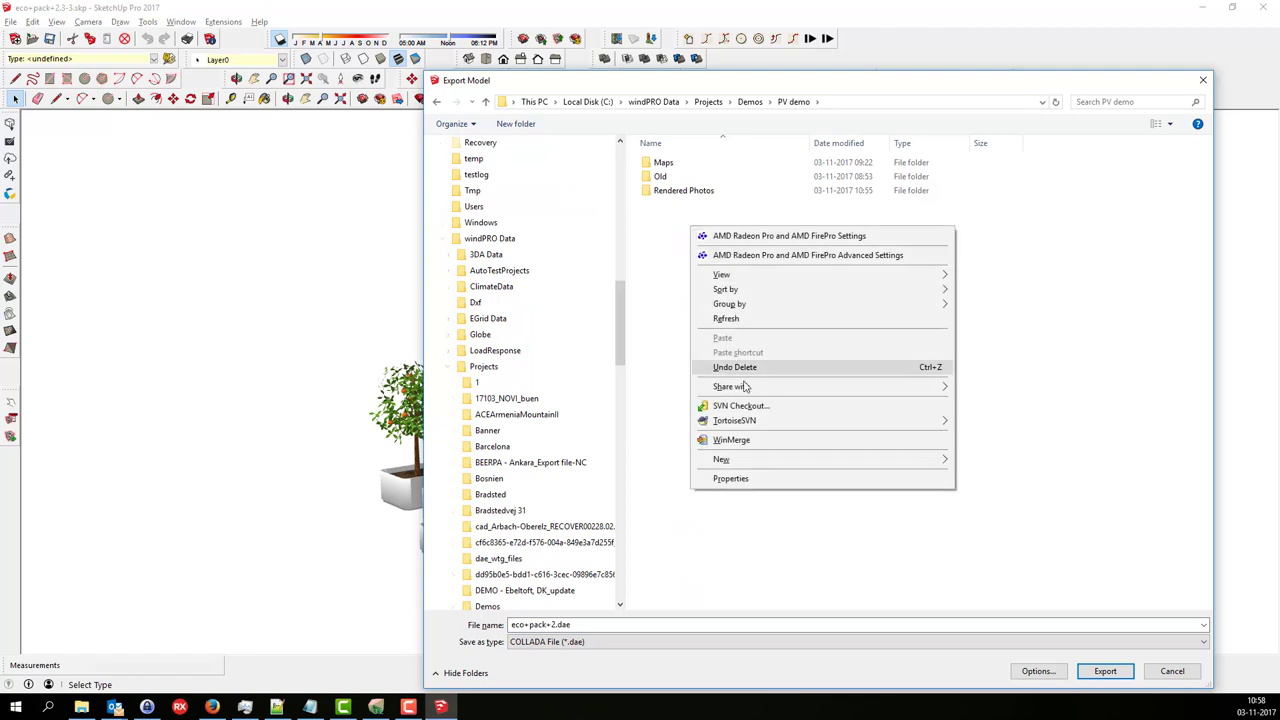
mouse_move(773, 461)
click(983, 461)
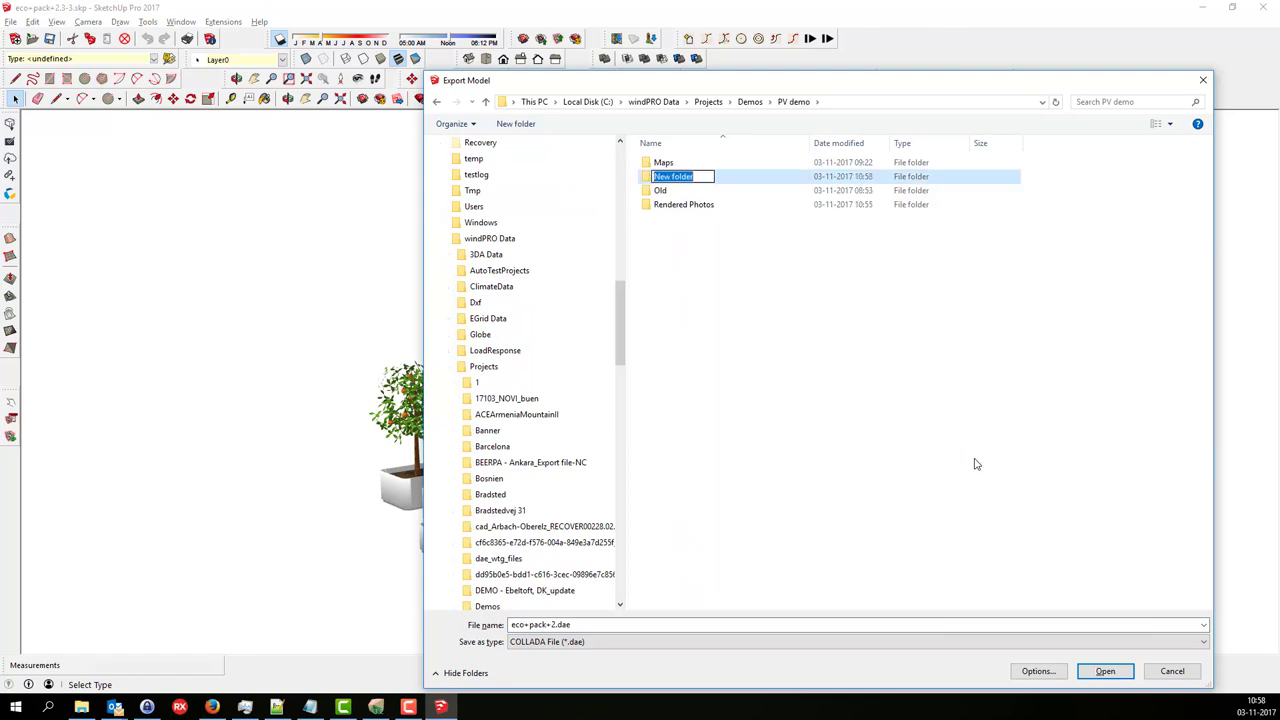
text(dae)
key(Return)
double_click(650, 162)
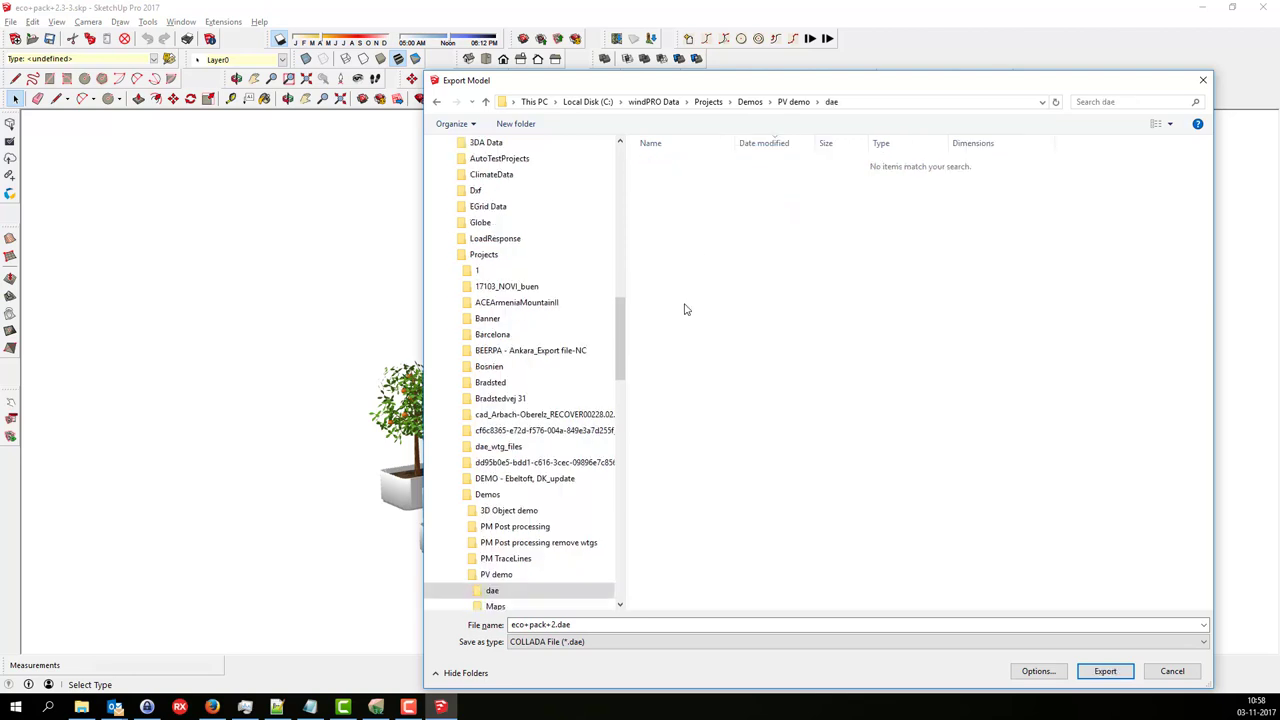
Export the selected solar panel as eco+pack+2.dae, limited to the selection set, with triangulated faces and texture maps.
click(1039, 671)
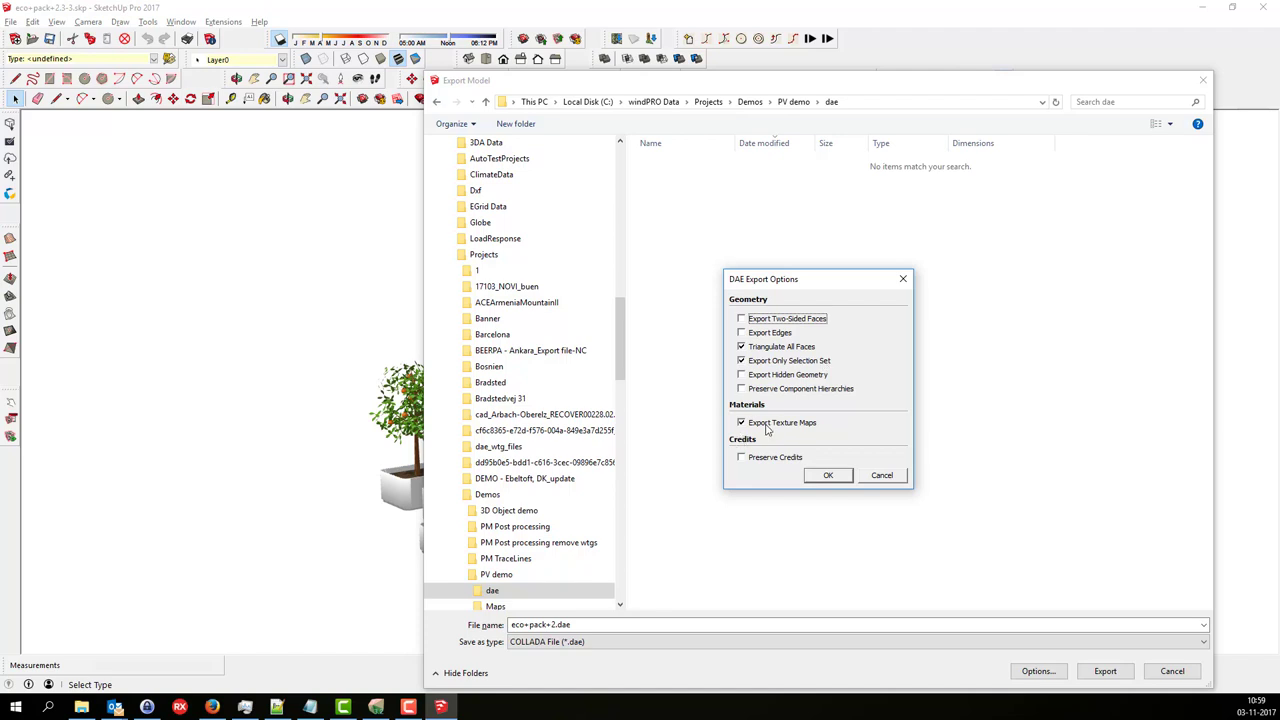
click(828, 477)
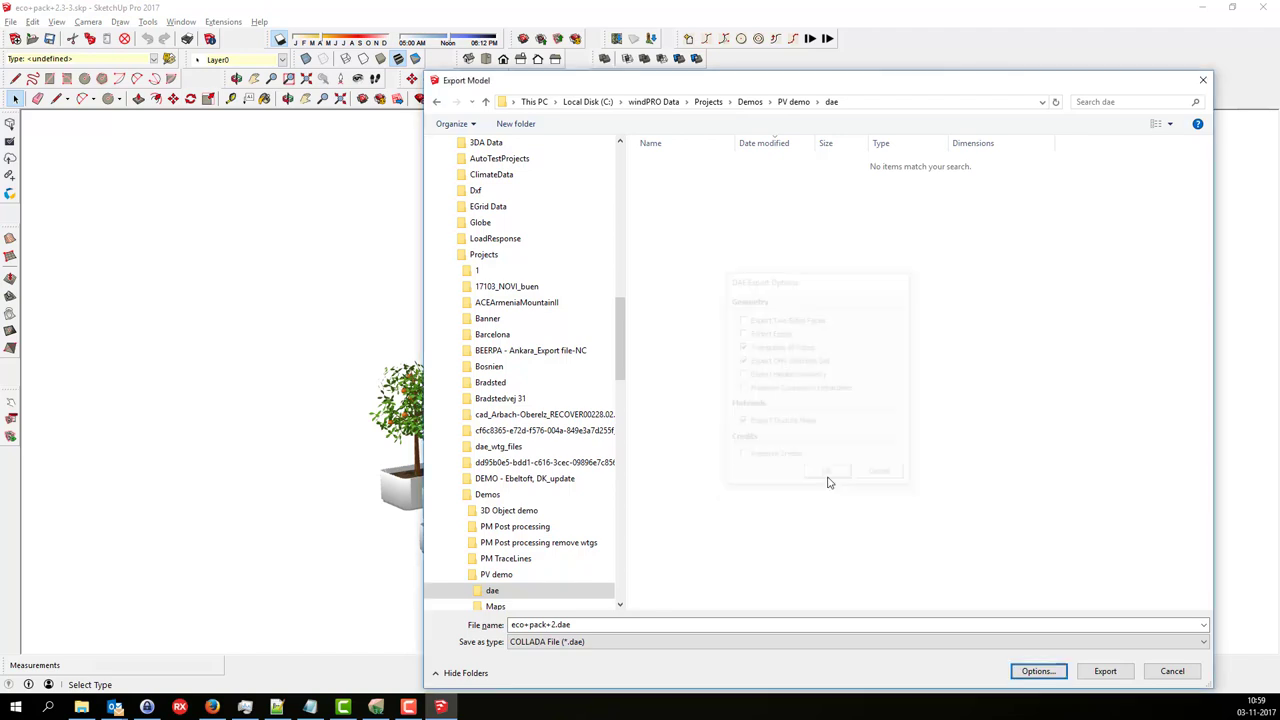
click(1107, 672)
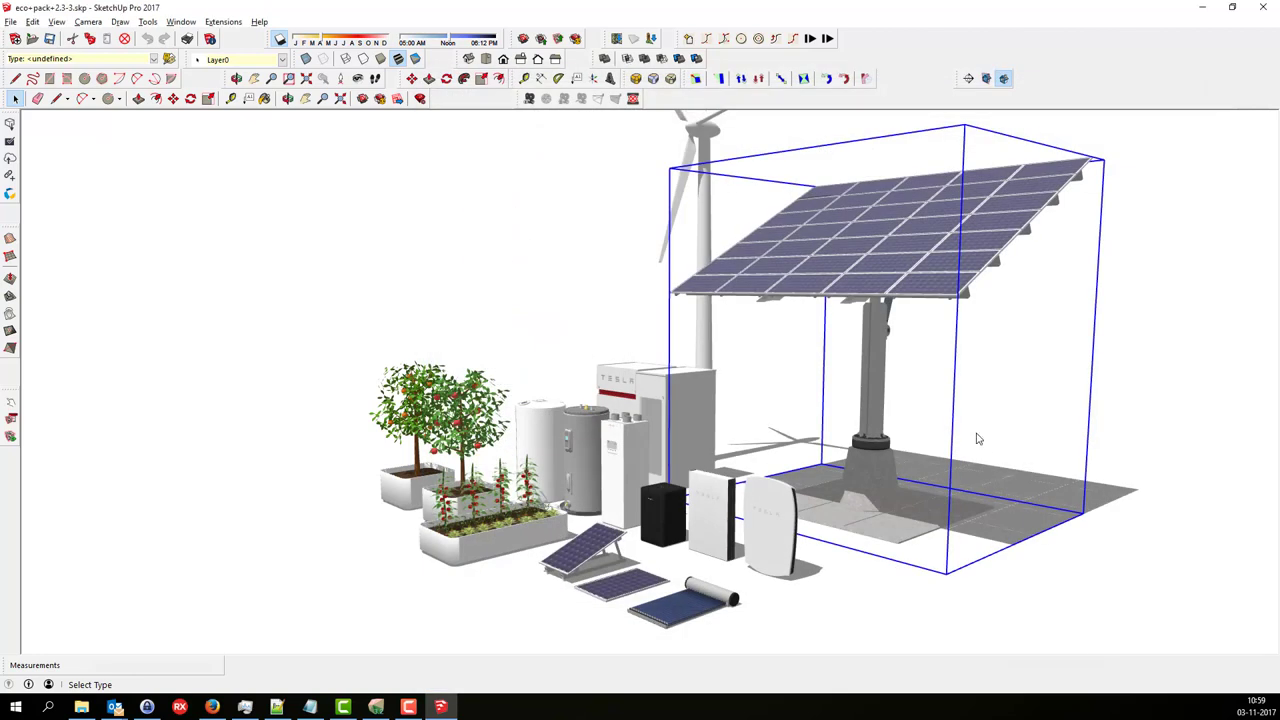
Switch to windPRO and create a new object layer named 3d Object.
click(376, 707)
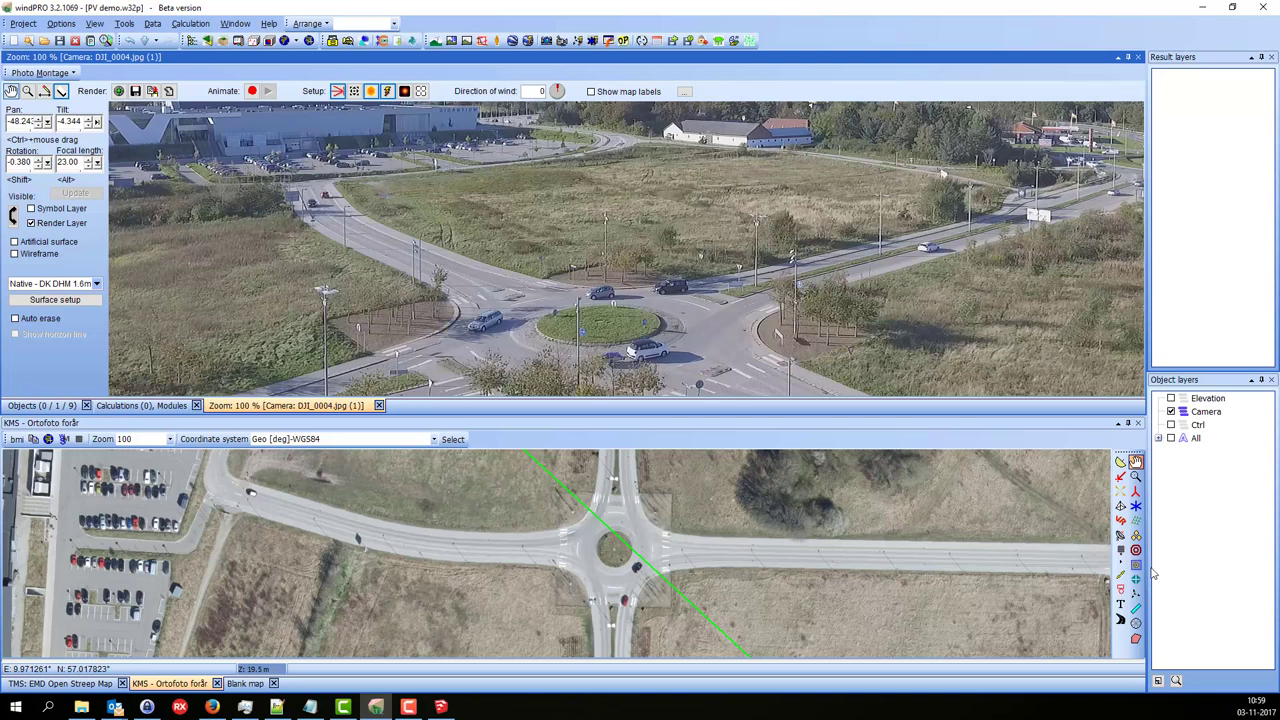
click(1158, 681)
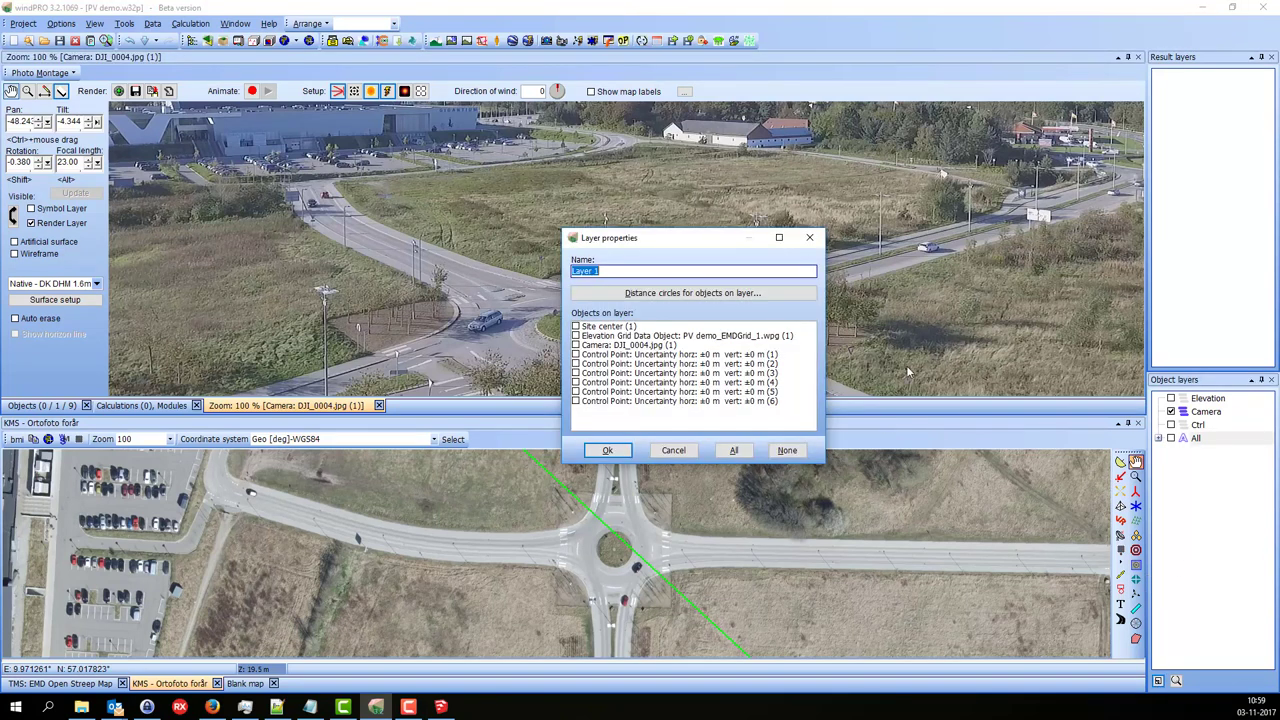
text(3d Object)
key(Return)
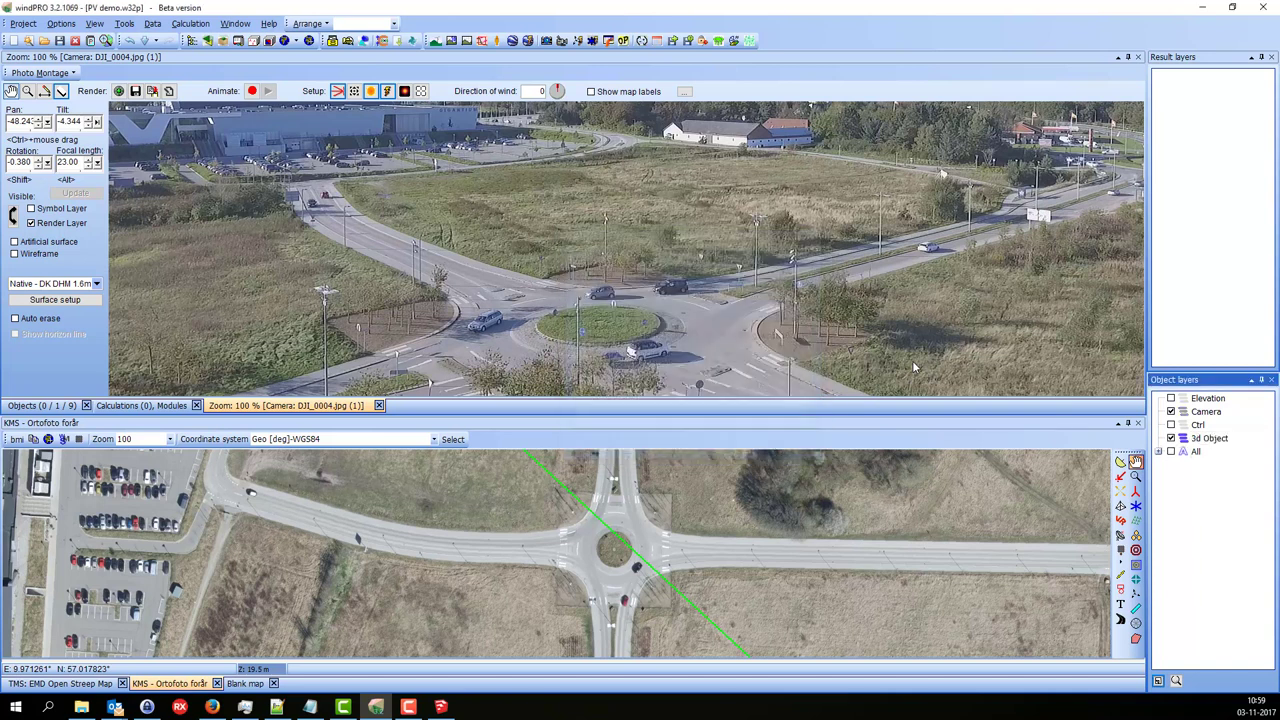
Place a 3D object at the centre of the roundabout on the map and load eco+pack+2.dae as its DAE file.
click(1120, 506)
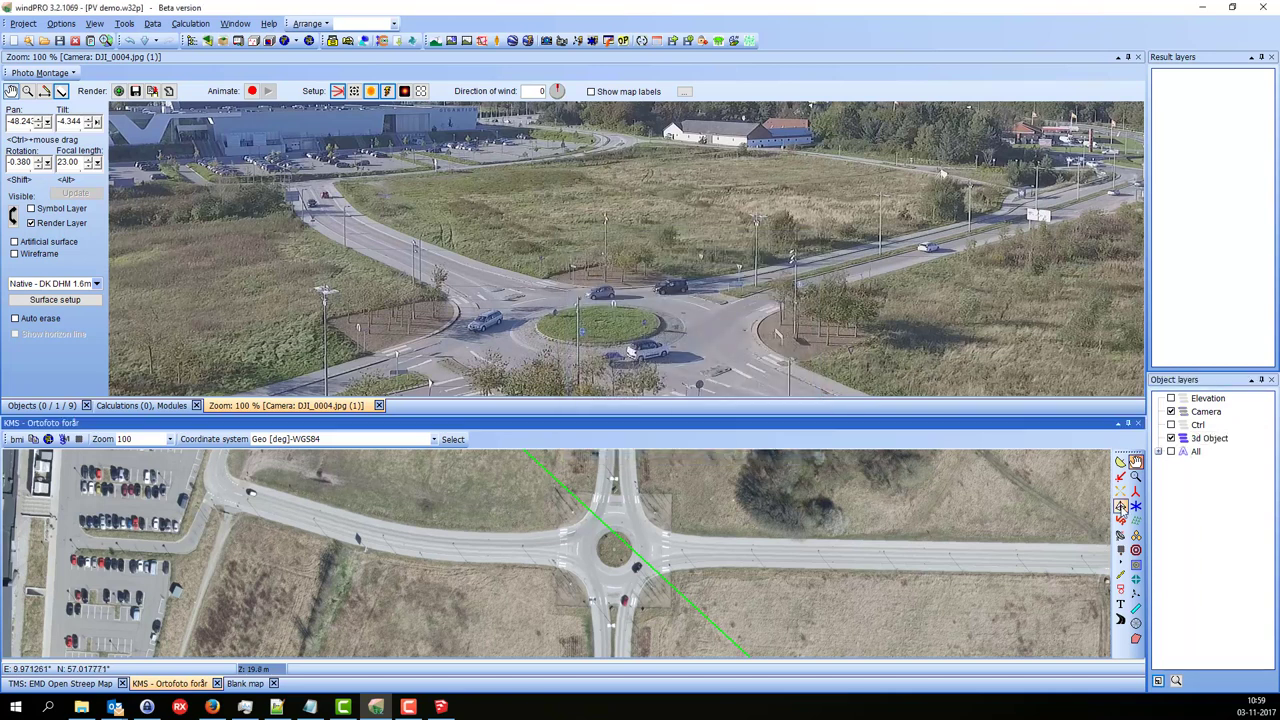
click(622, 557)
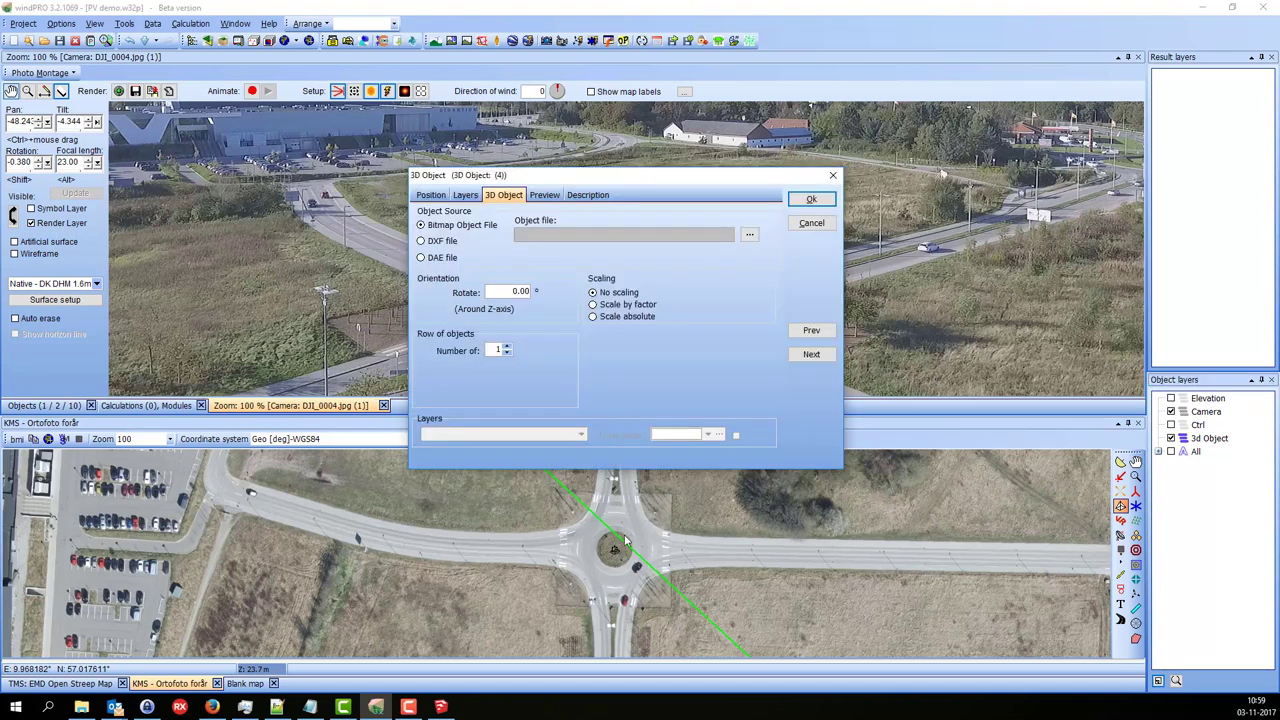
click(421, 257)
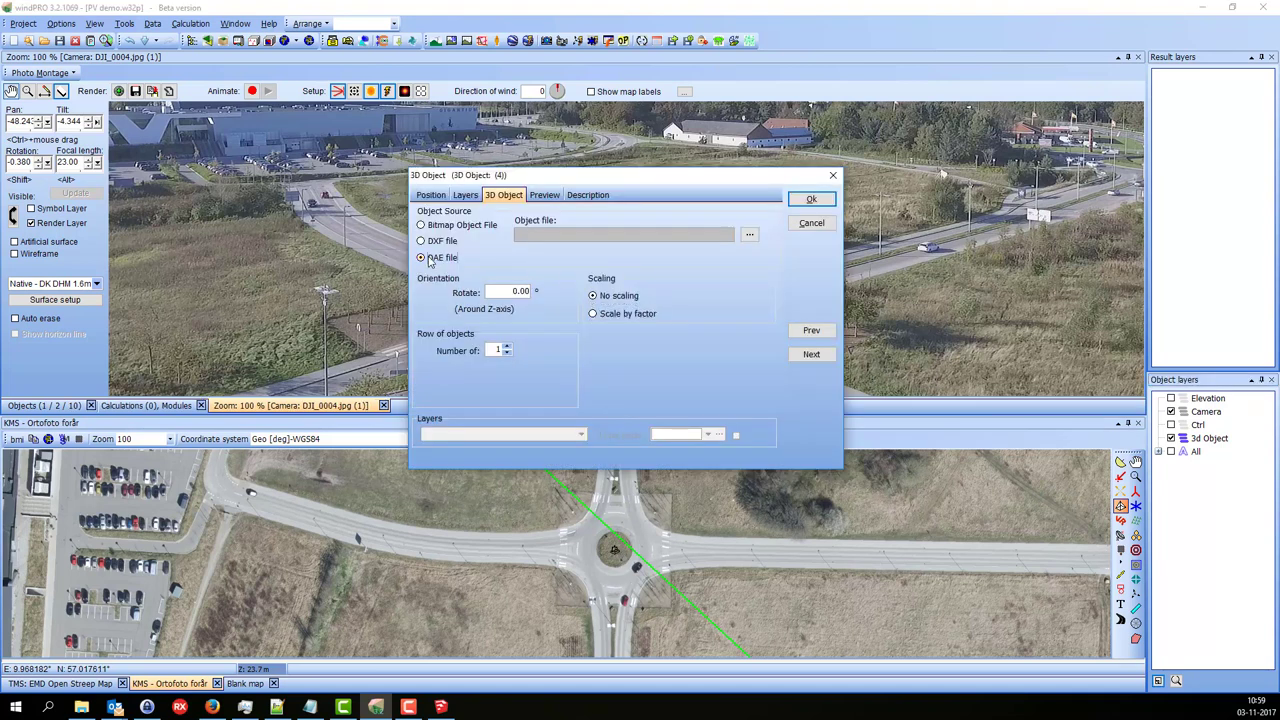
click(750, 235)
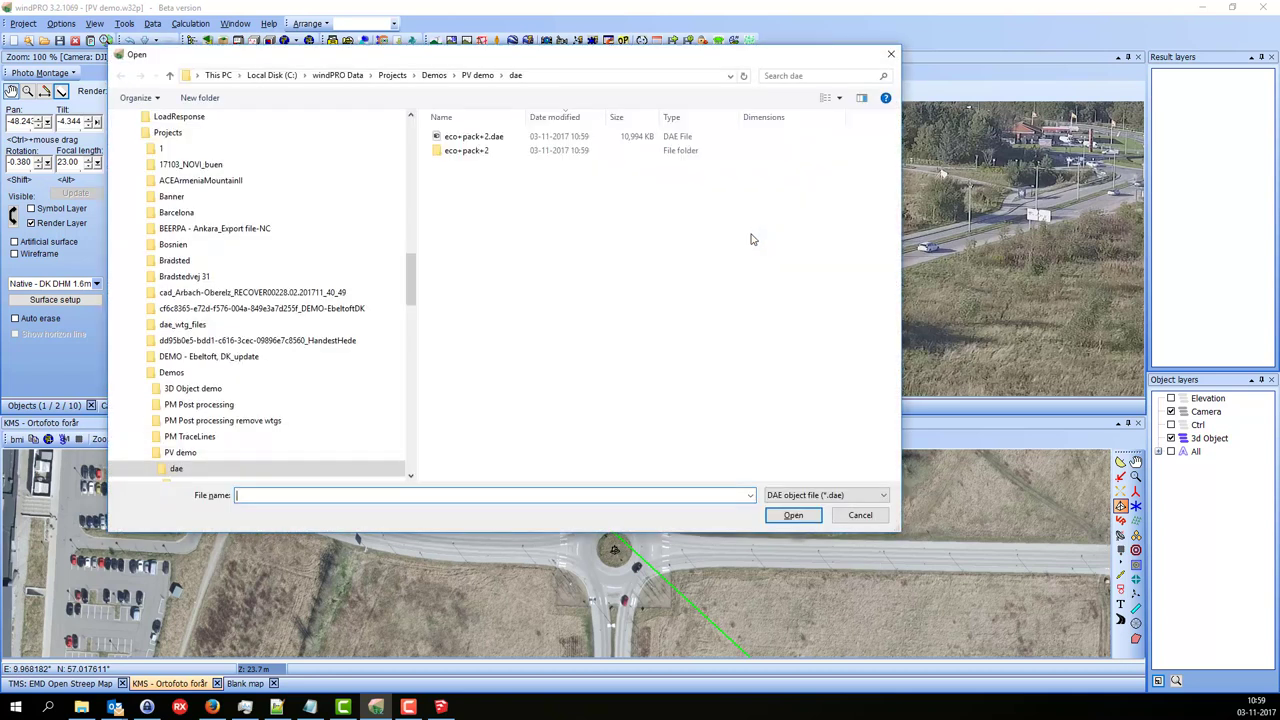
double_click(479, 134)
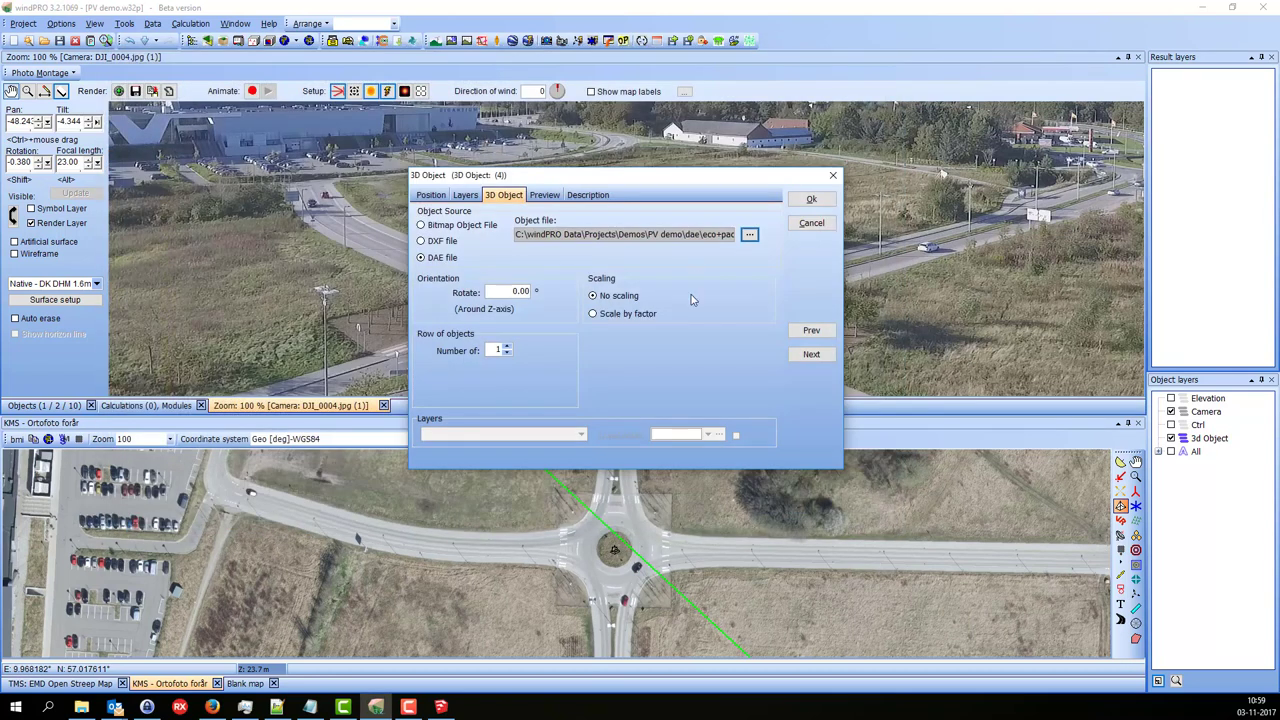
Scale the 3D object by a factor of 4 in width, depth and height, and accept its properties.
click(598, 314)
double_click(708, 349)
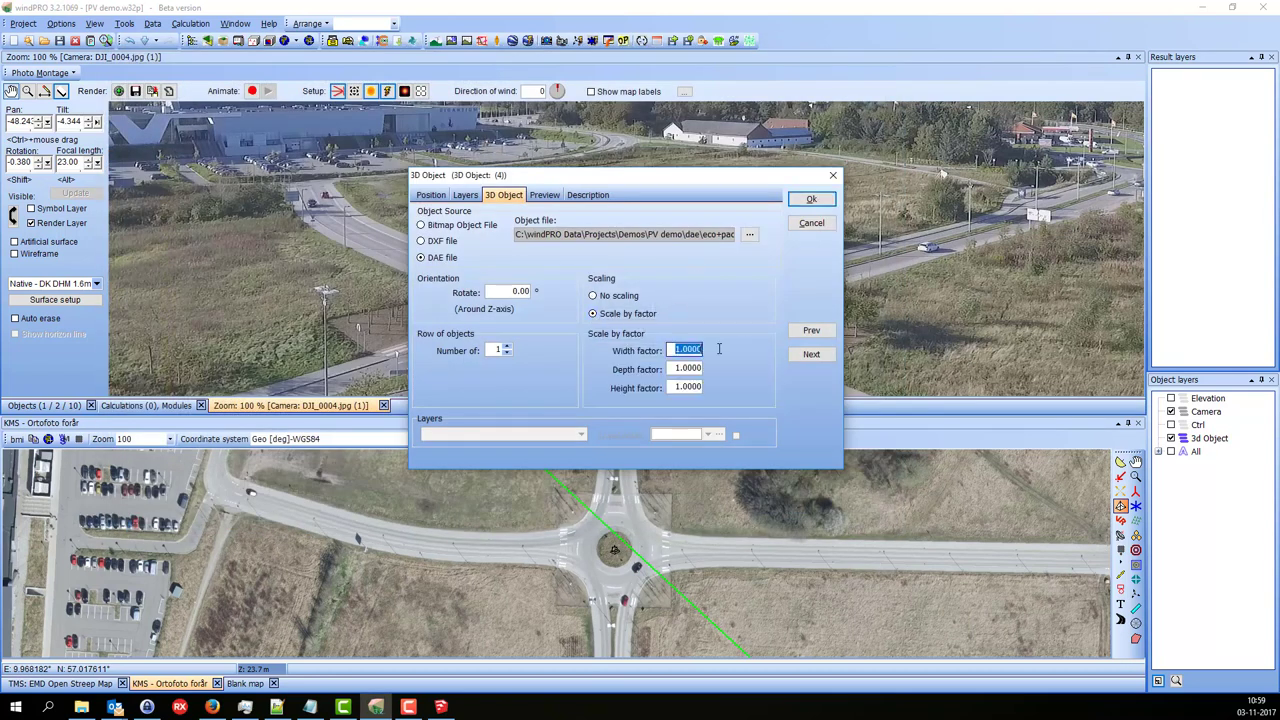
text(4)
key(Tab)
text(4)
key(Tab)
text(4)
click(692, 349)
click(814, 199)
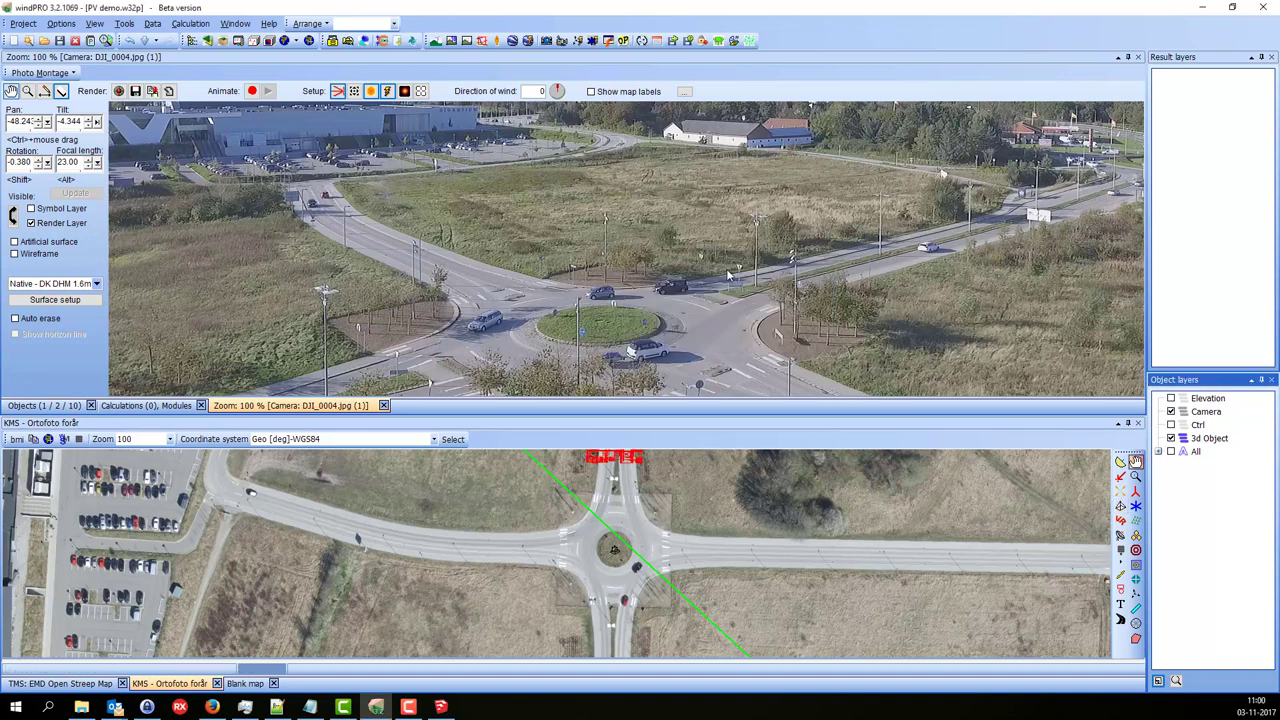
Check where the panel stands on the map and in the photo by briefly showing the symbol layer.
drag(734, 506, 742, 552)
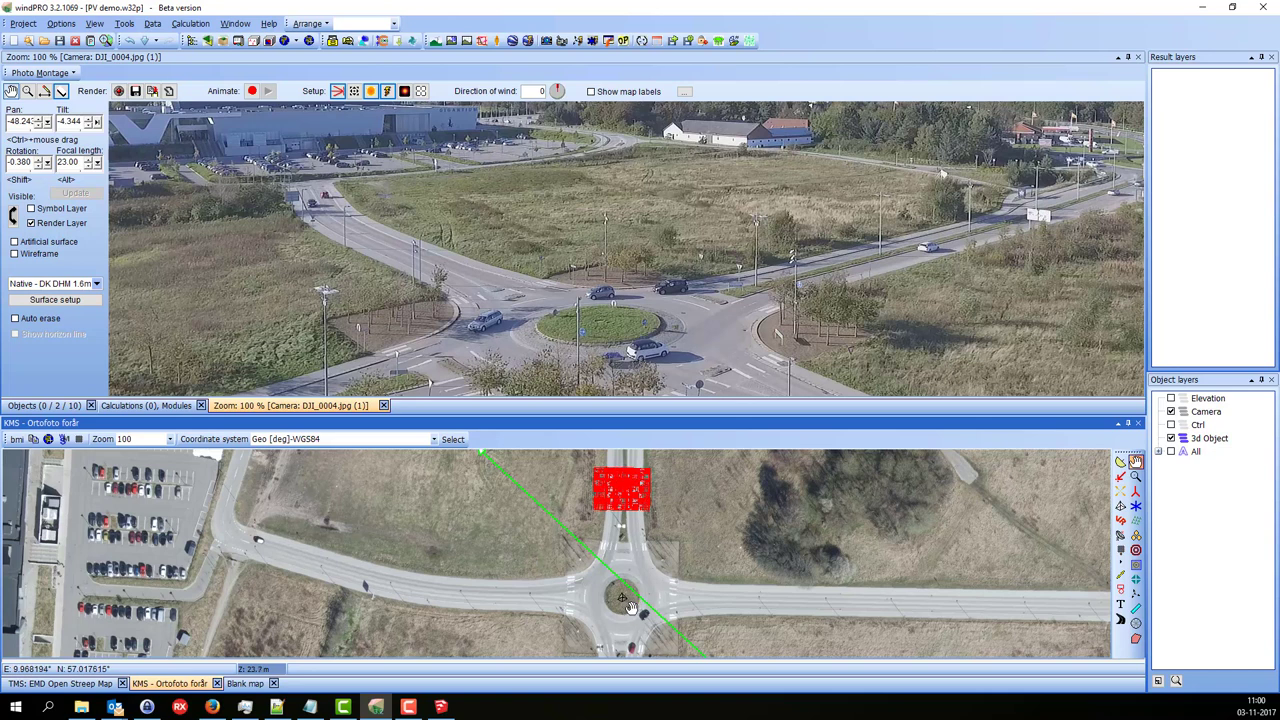
click(31, 209)
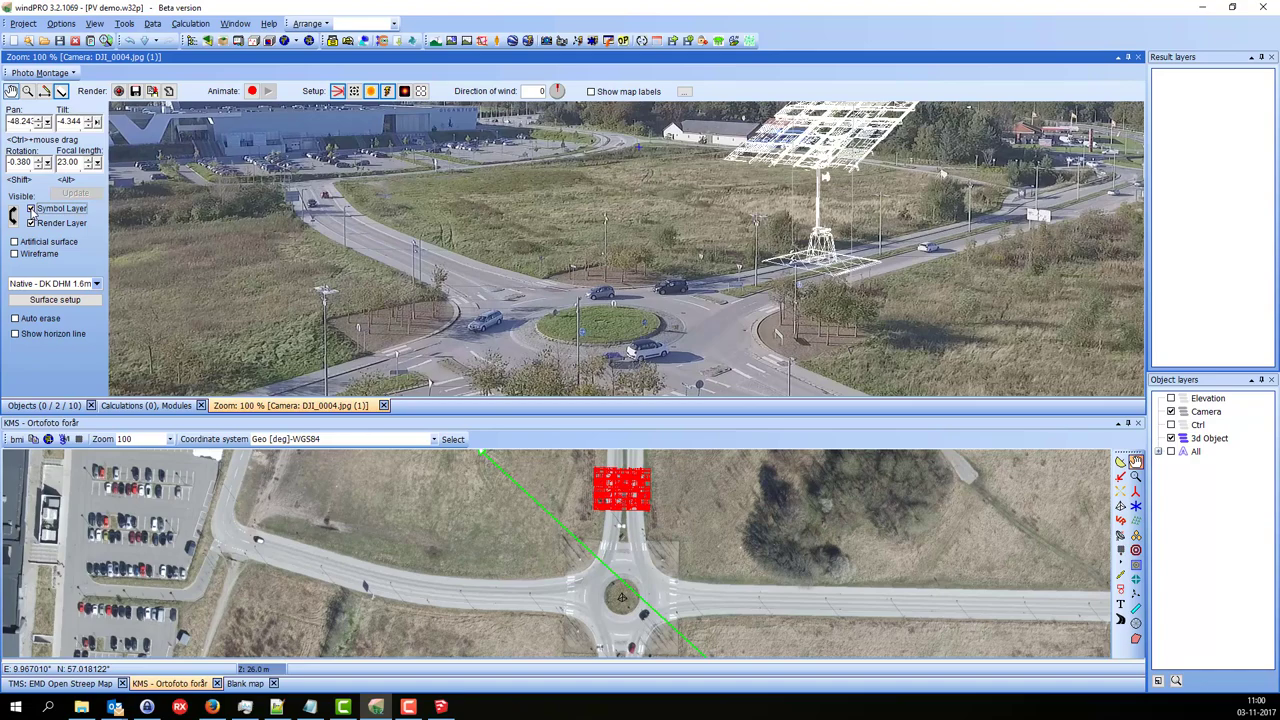
click(31, 209)
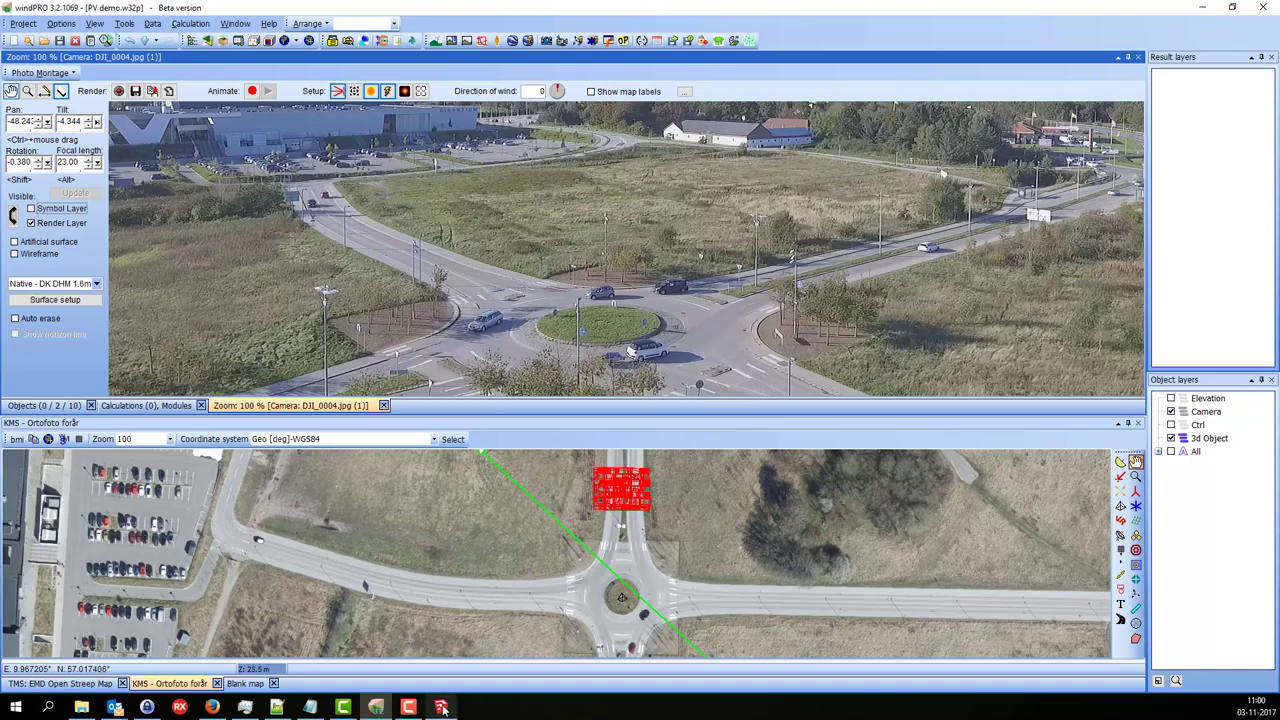
Switch to SketchUp, display the drawing axes and reset them to their default position.
click(441, 707)
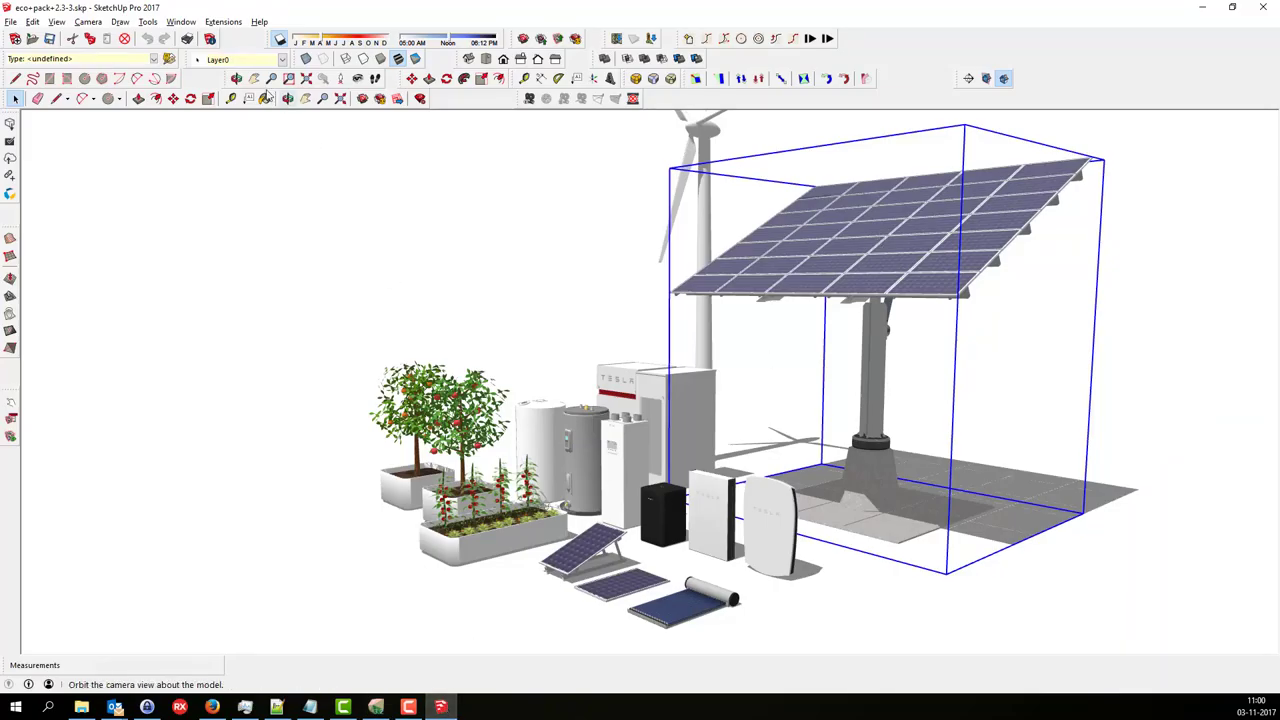
click(57, 22)
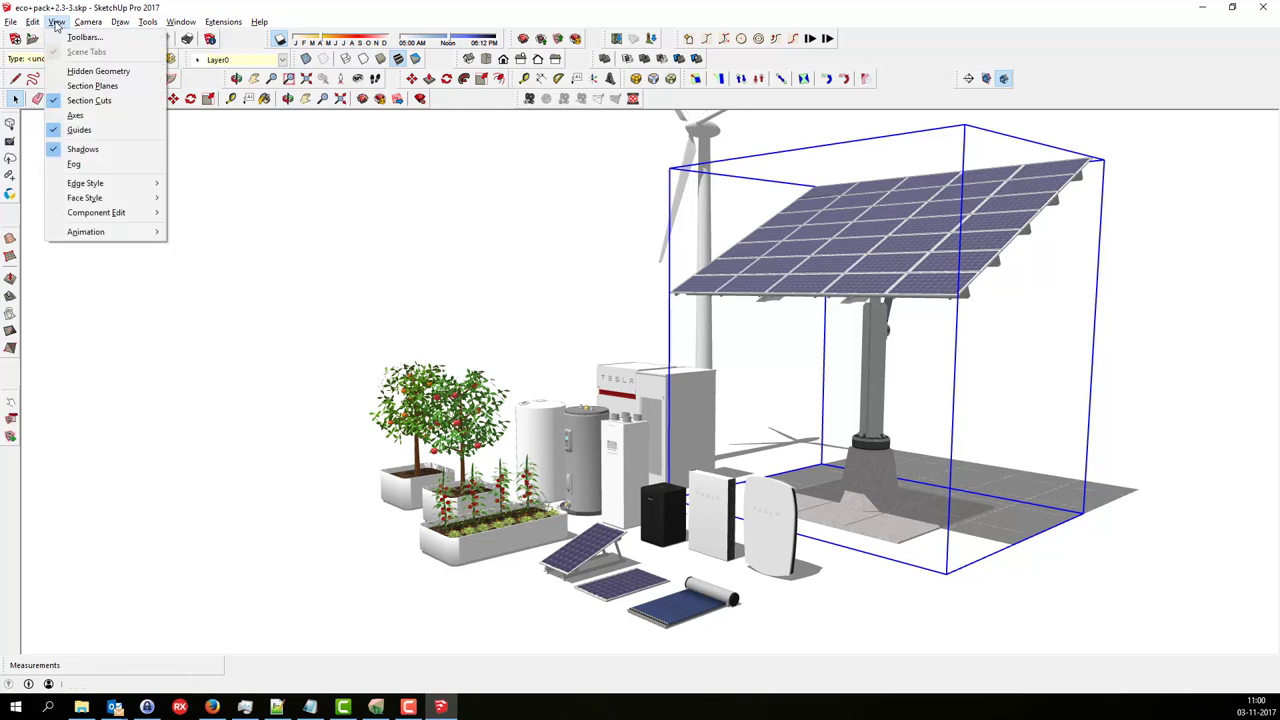
click(78, 115)
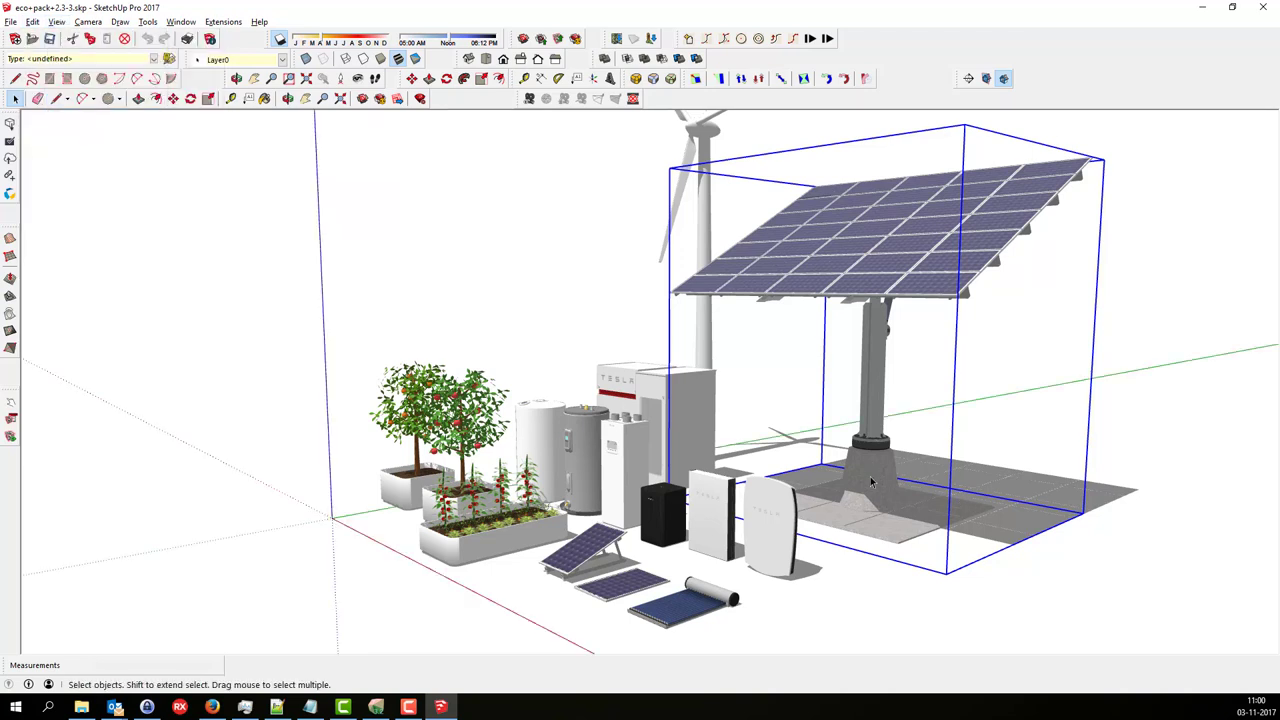
click(343, 519)
right_click(343, 519)
click(371, 553)
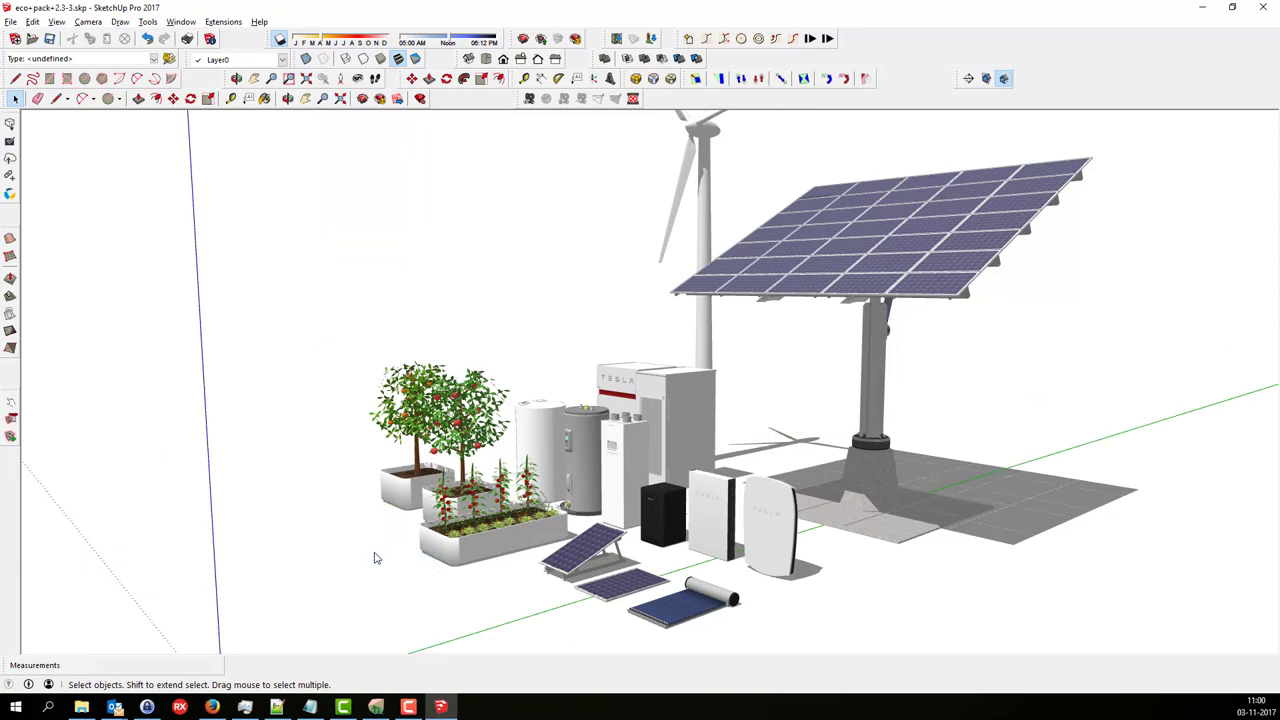
Move the large pole-mounted solar panel about 10.25 m so that its base stands on the axes origin.
scroll(357, 363, down, 3)
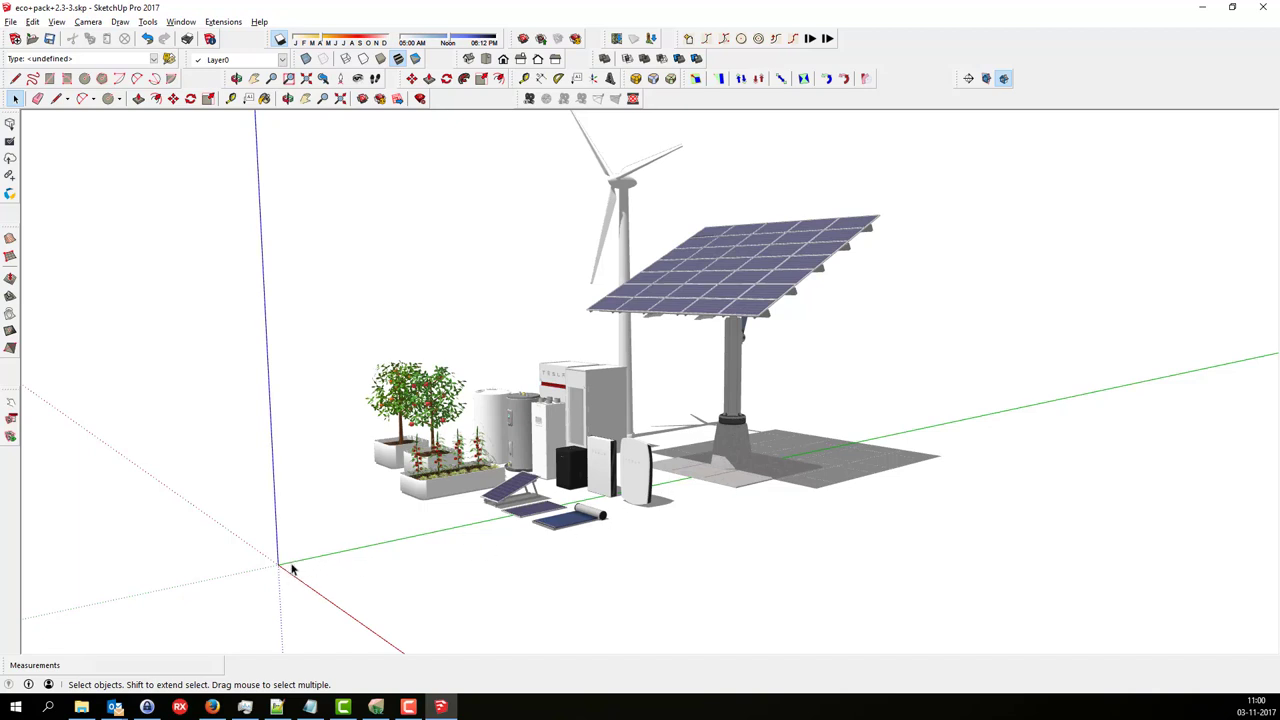
click(731, 464)
key(m)
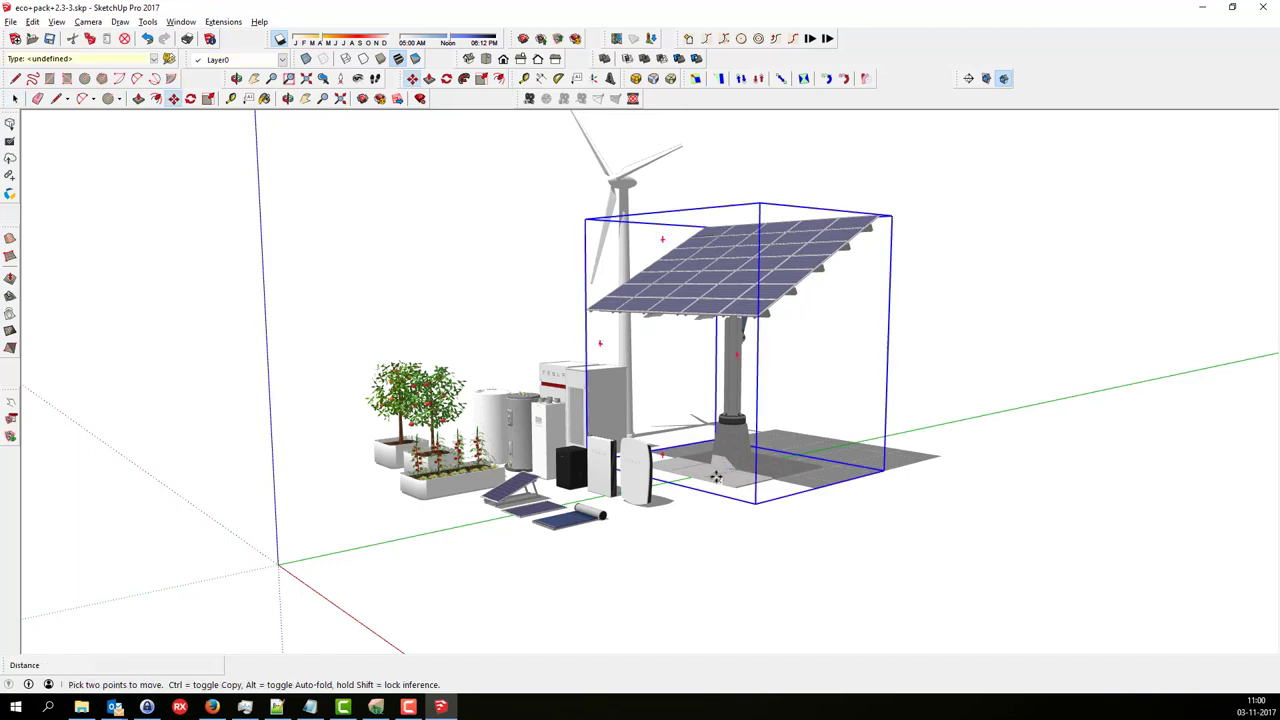
click(717, 470)
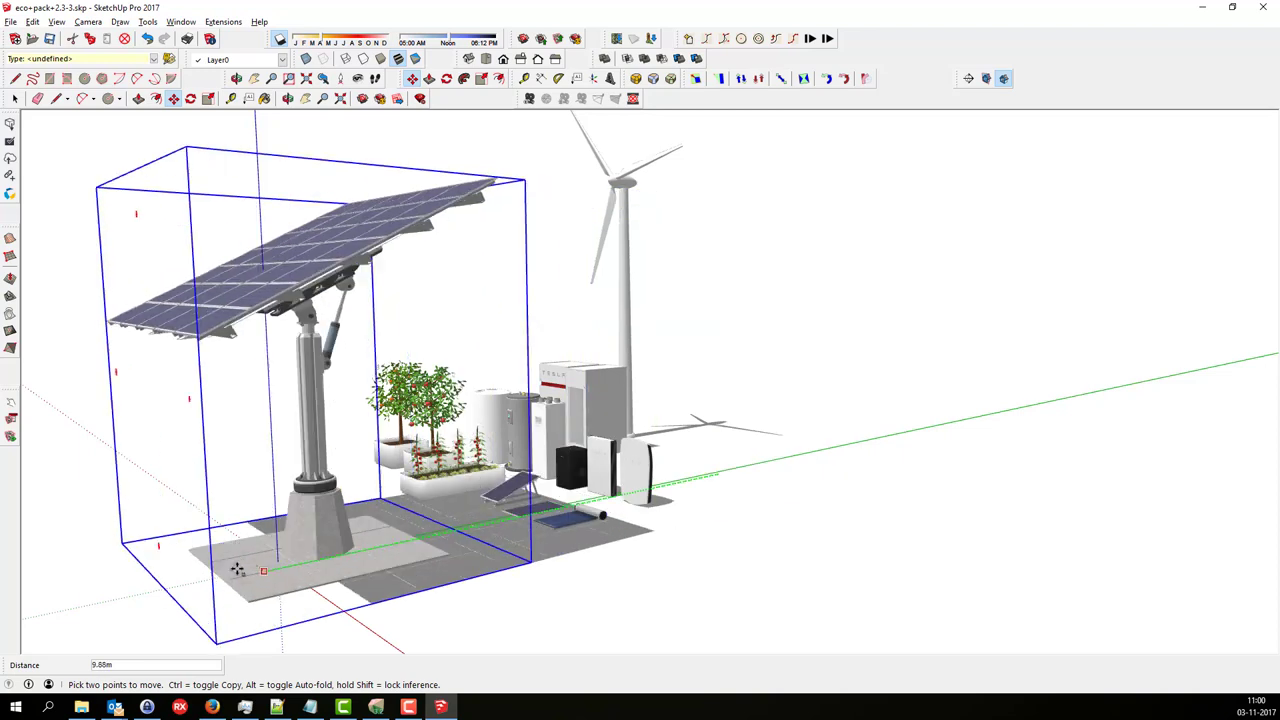
click(222, 576)
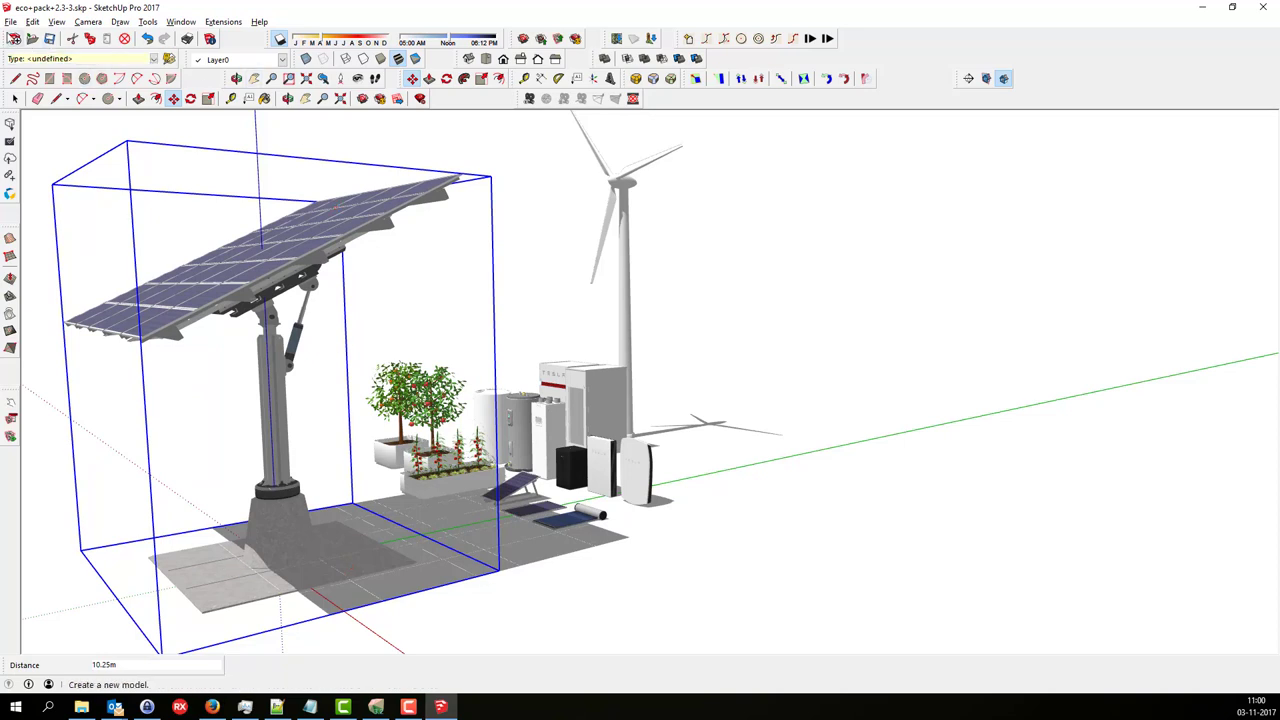
Export the moved panel as a COLLADA model again, overwriting eco+pack+2.dae in the dae folder.
click(10, 21)
mouse_move(93, 231)
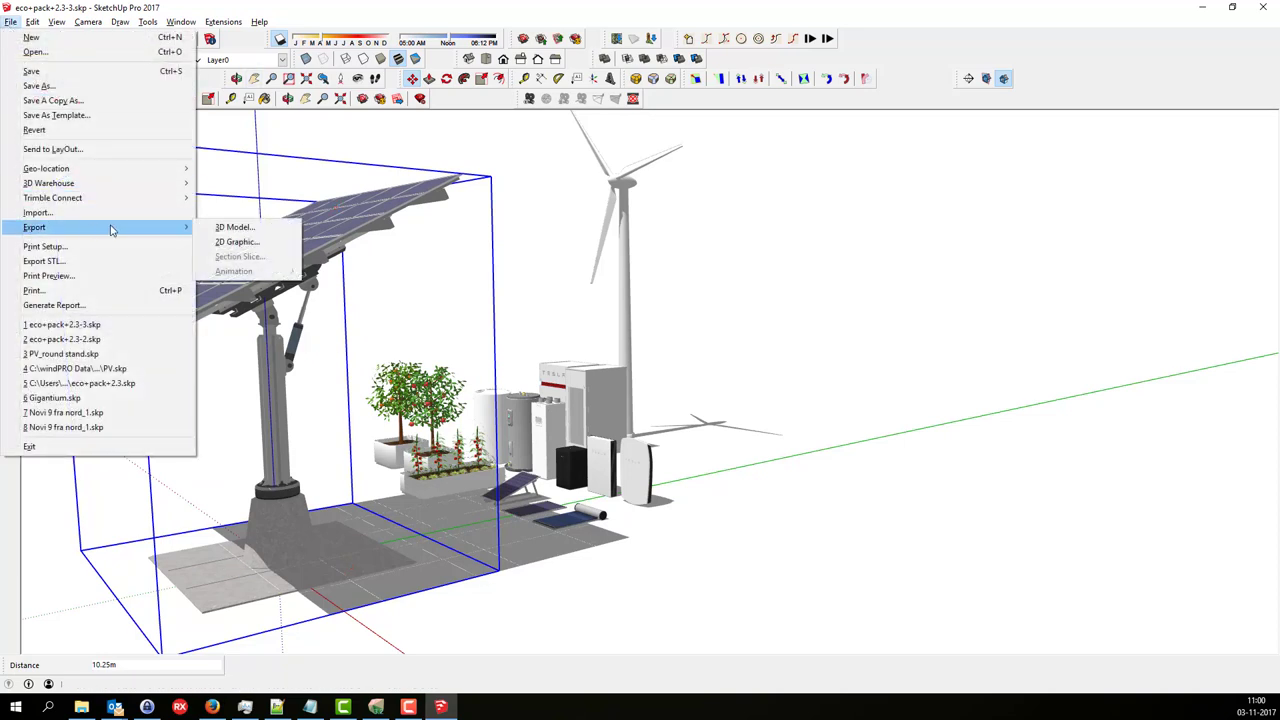
click(232, 228)
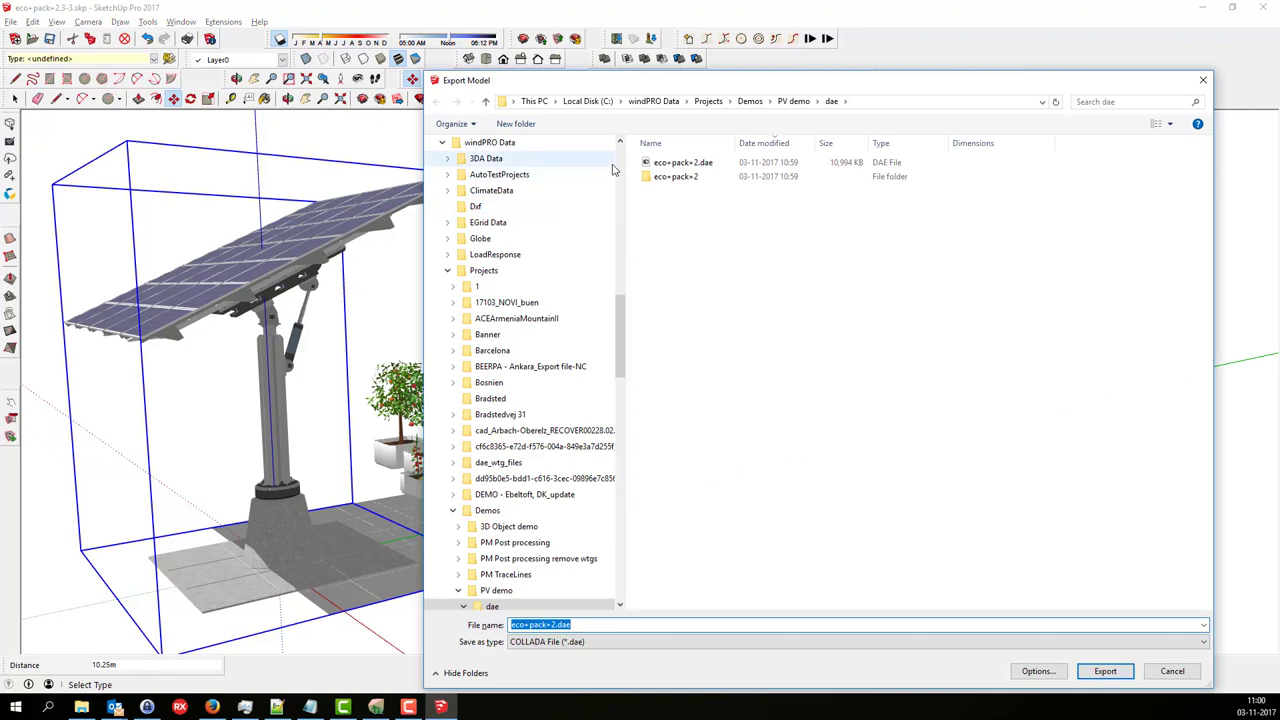
double_click(680, 162)
click(672, 355)
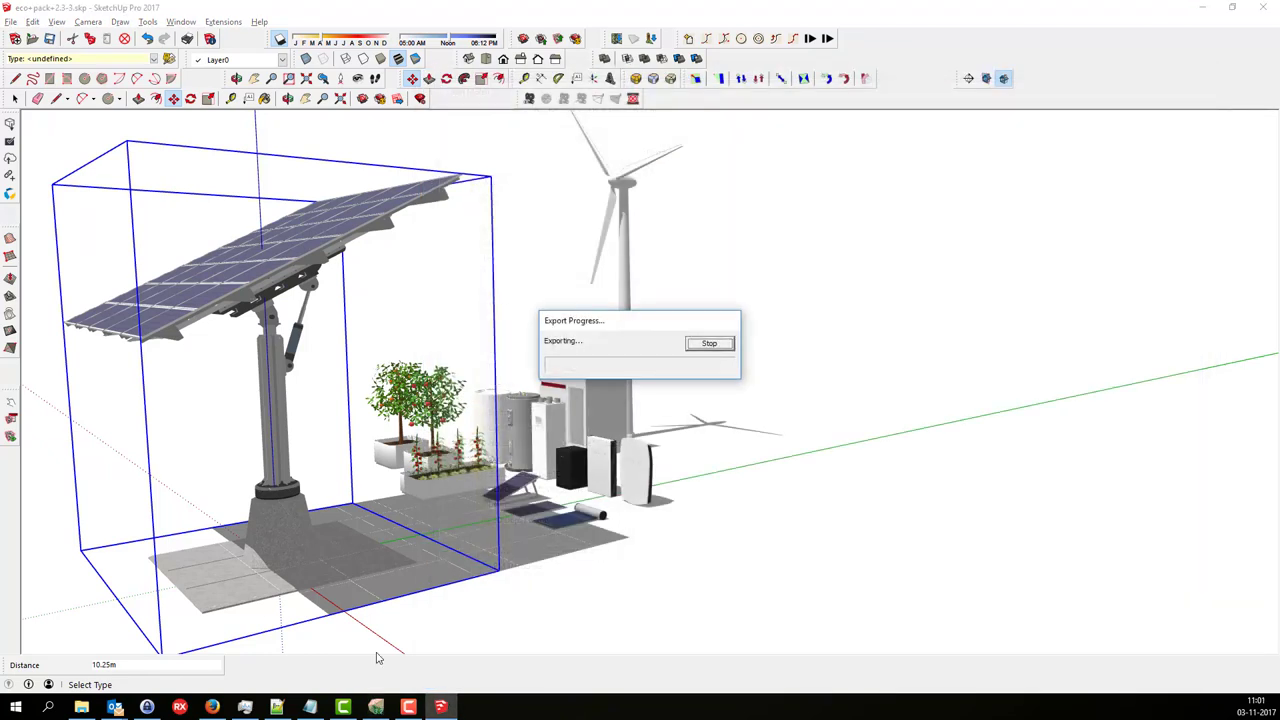
Switch to windPRO and show the symbol layer to check the panel's position on the roundabout in the photo.
click(376, 708)
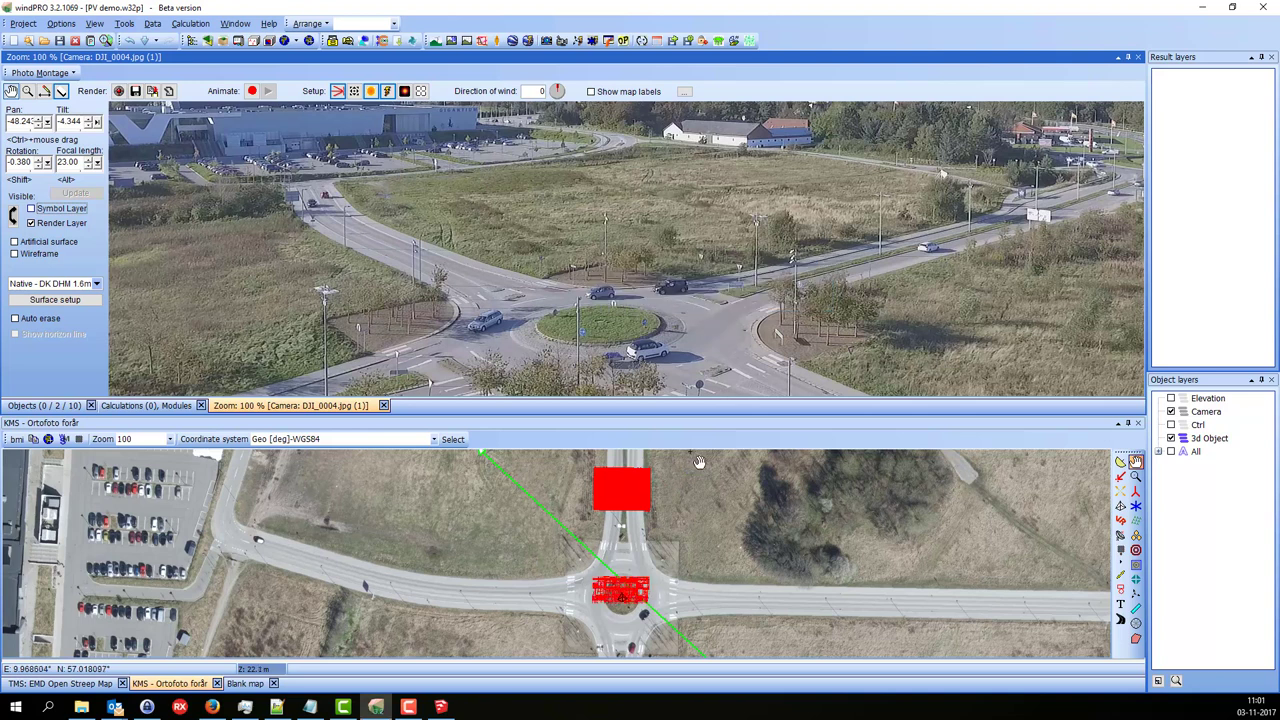
drag(696, 521, 718, 512)
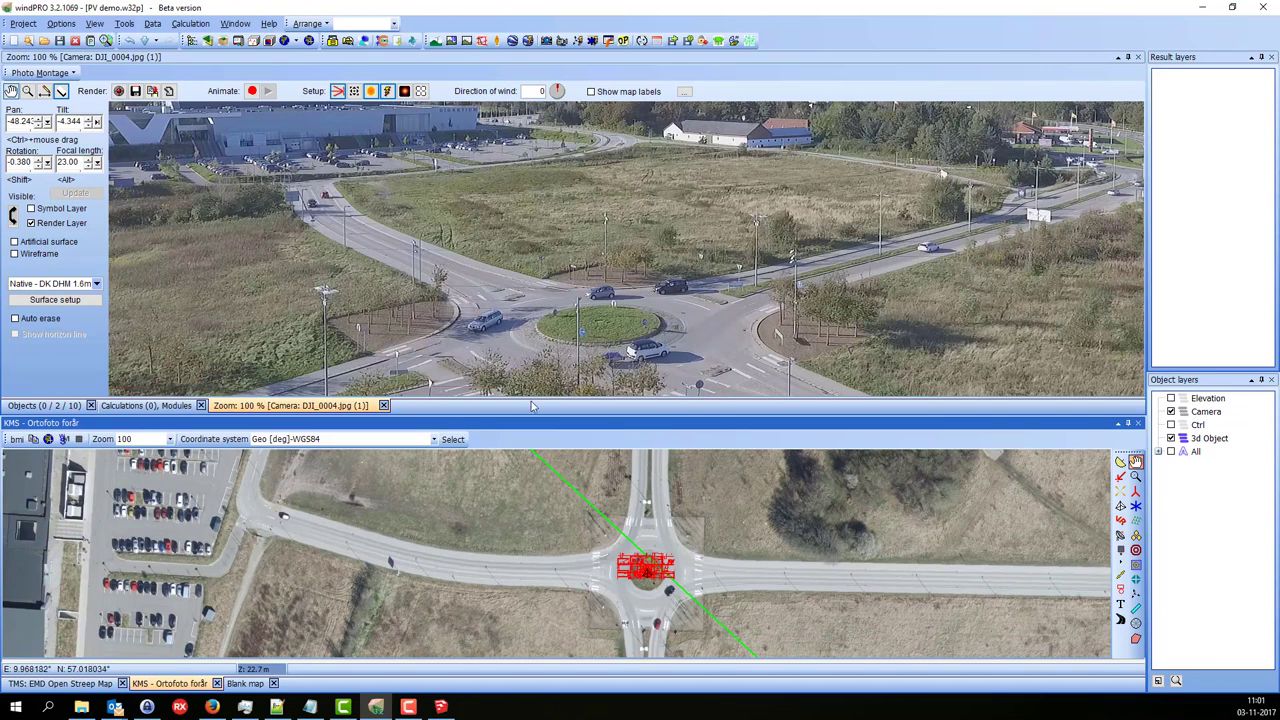
click(31, 209)
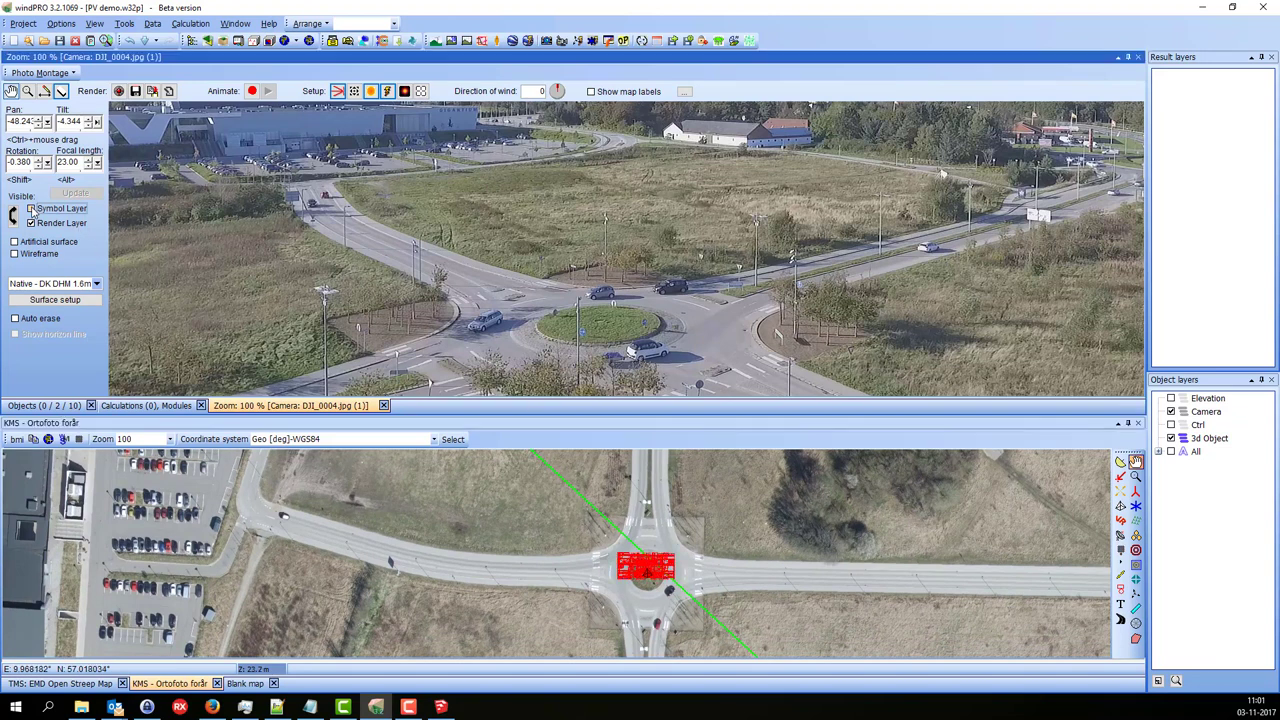
drag(467, 220, 470, 250)
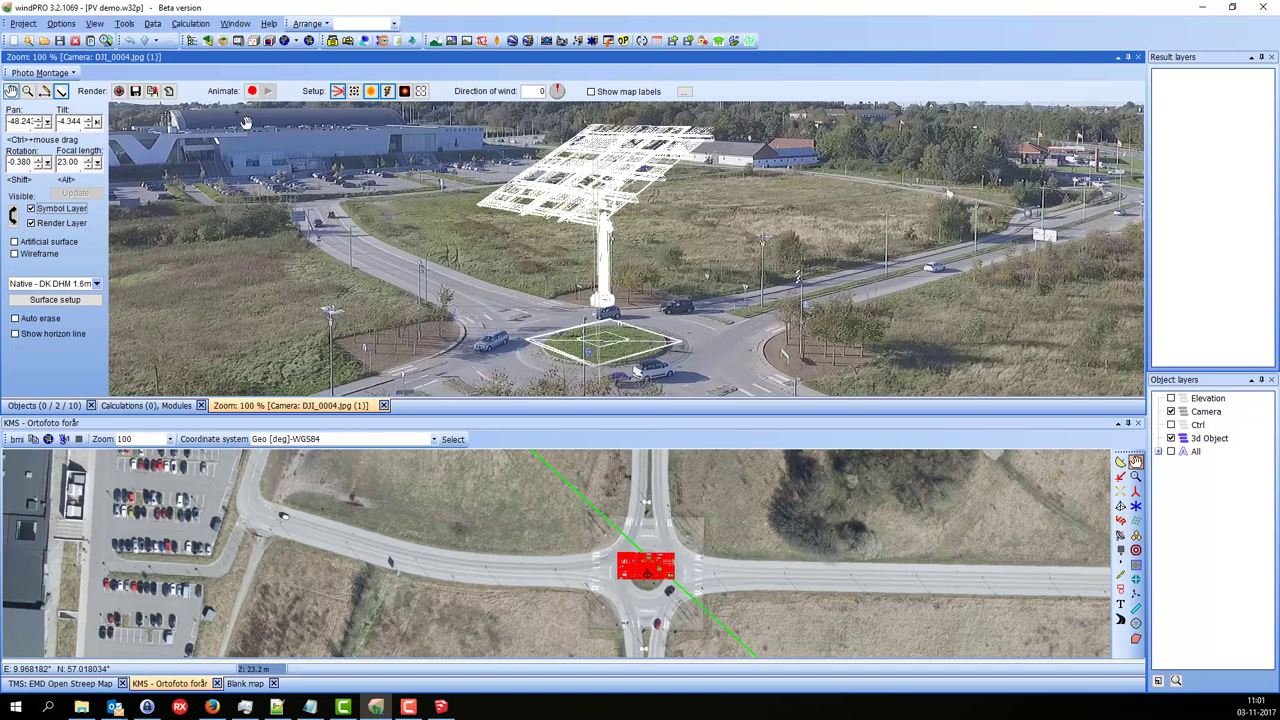
Render the solar panel into the drone photo and hide the symbol layer.
click(118, 92)
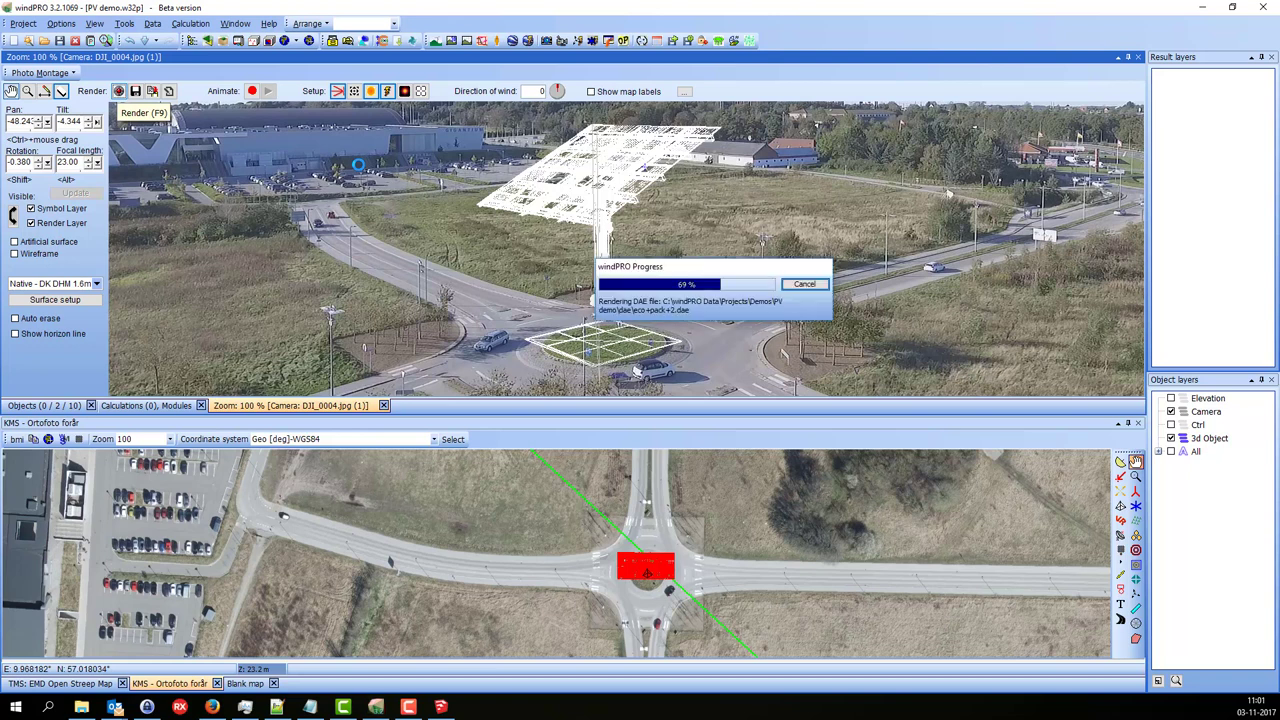
click(31, 208)
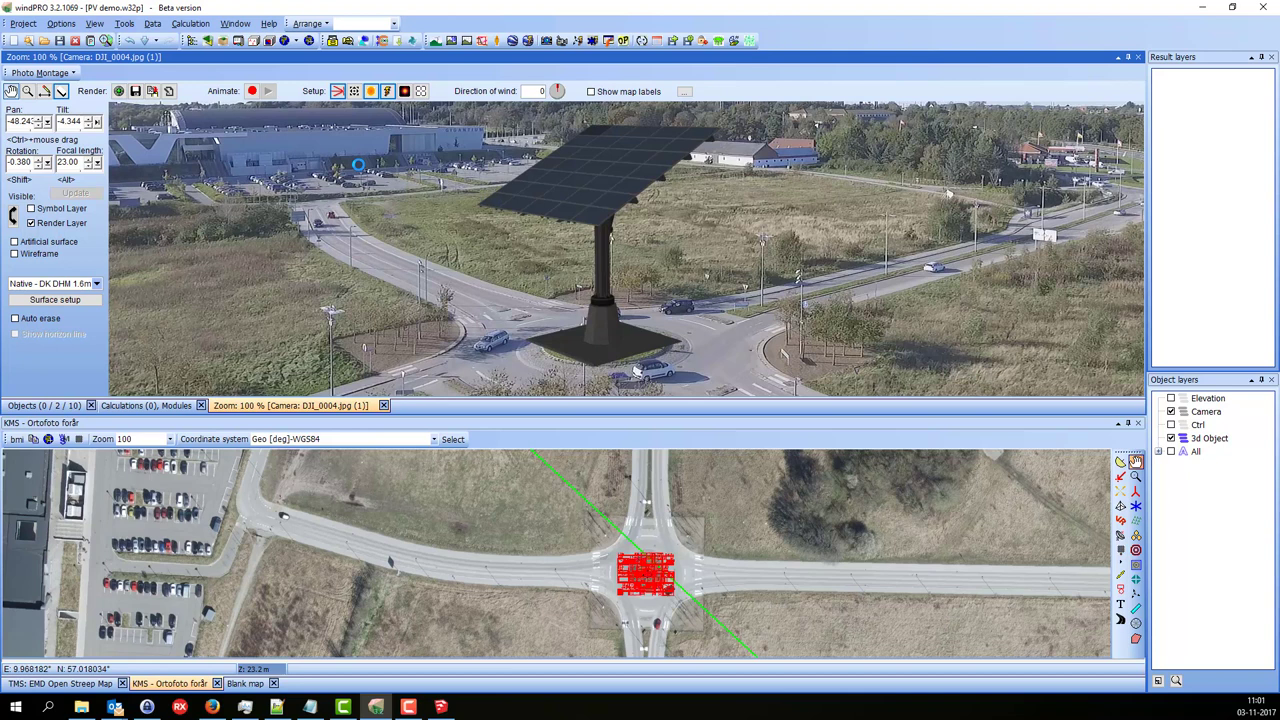
drag(712, 324, 721, 318)
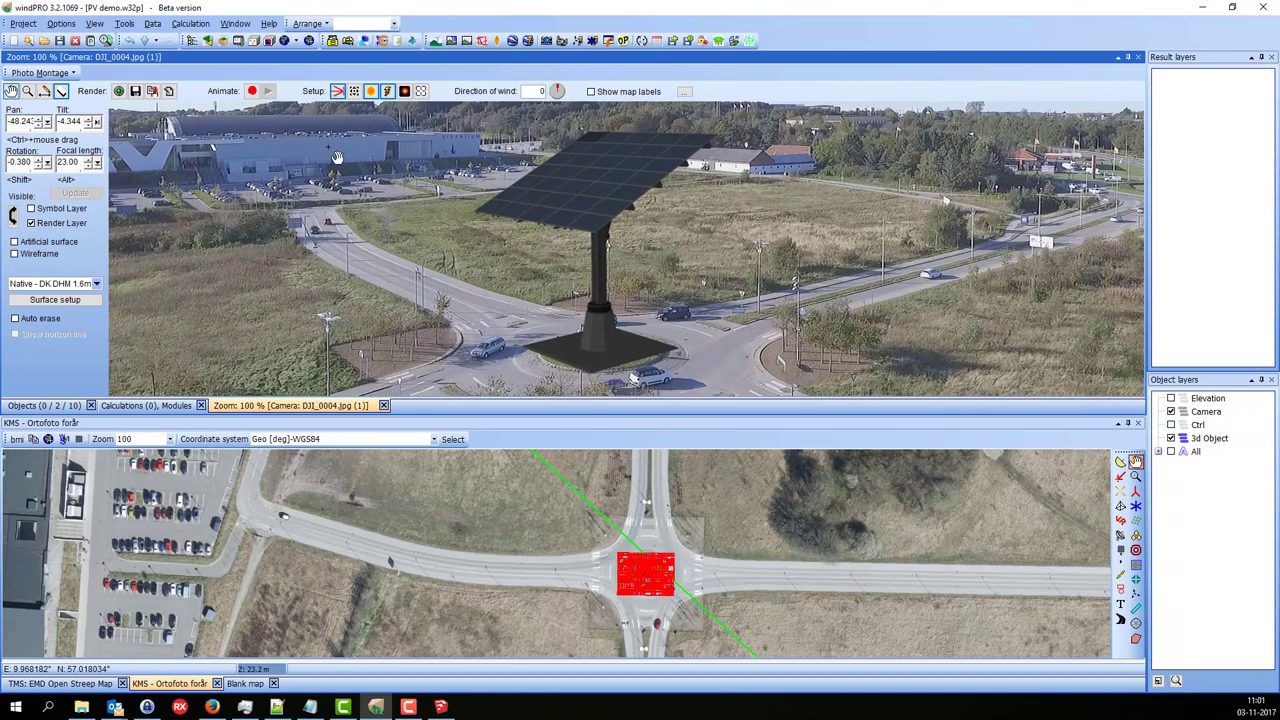
Lighten the ambient light colour in the advanced light settings to grey with RGB 183, 183, 183 and apply it to the render.
click(371, 91)
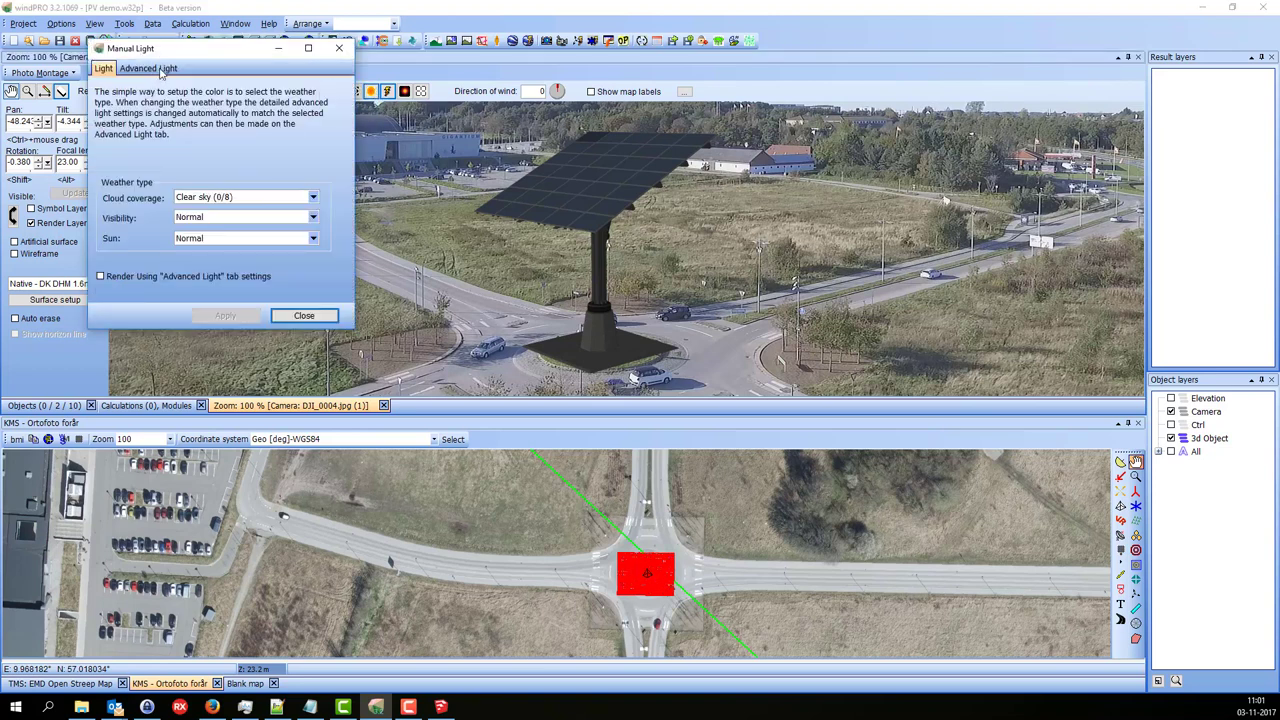
click(161, 70)
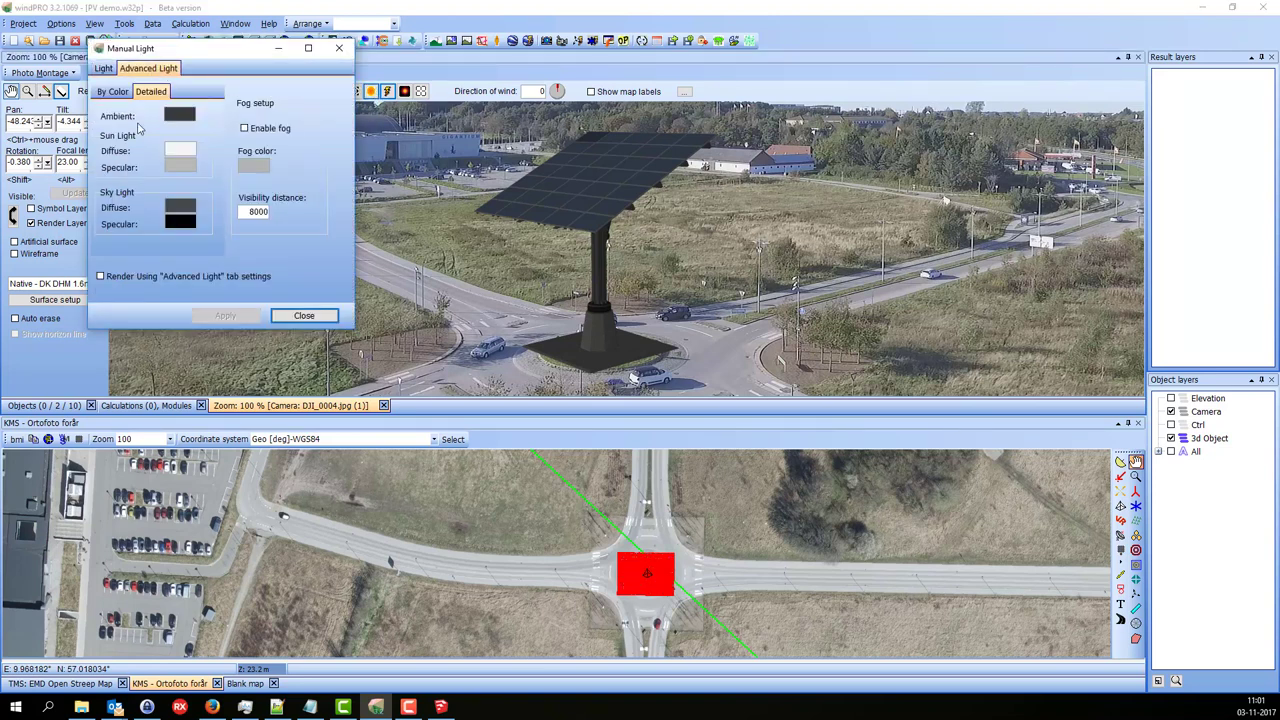
click(180, 114)
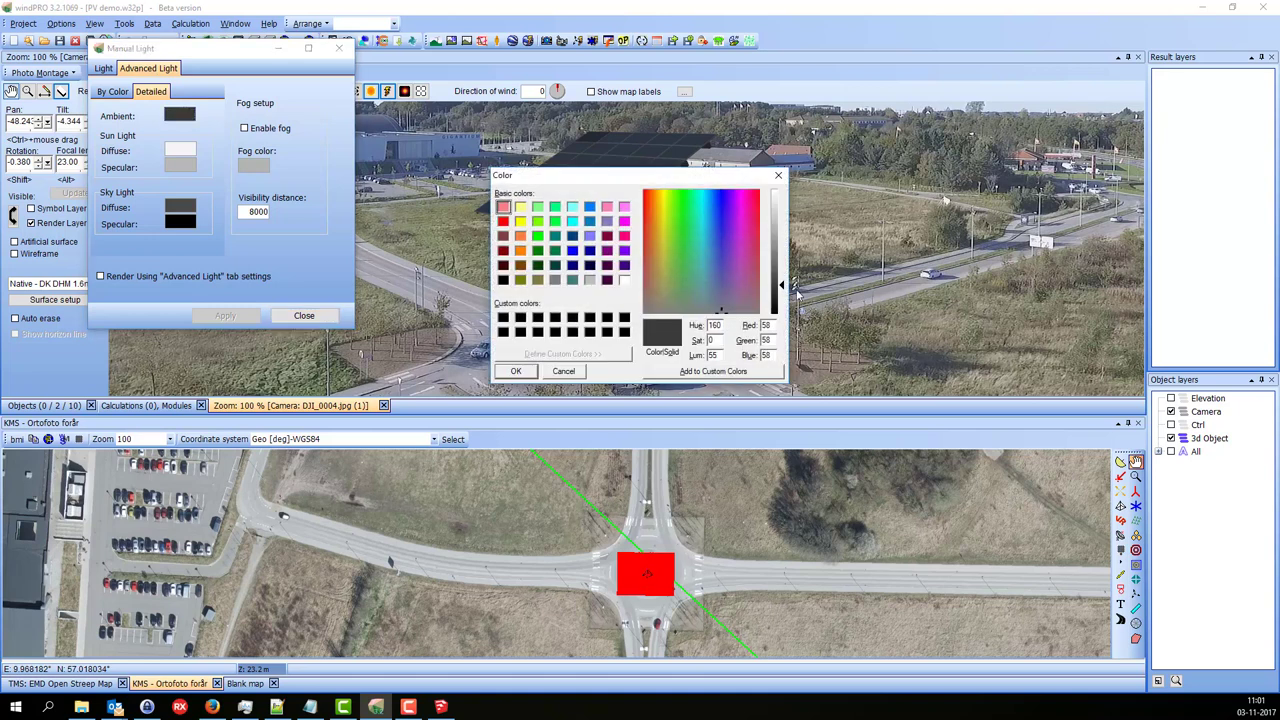
drag(784, 289, 781, 227)
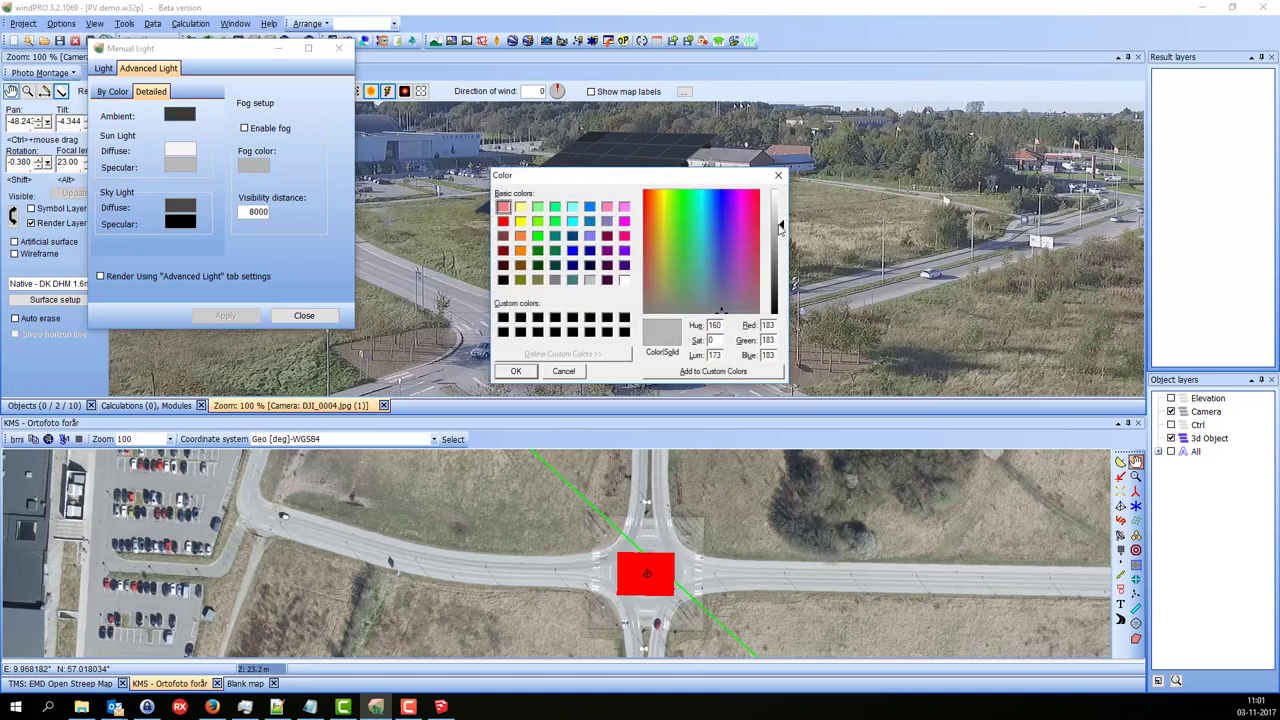
click(516, 371)
click(232, 318)
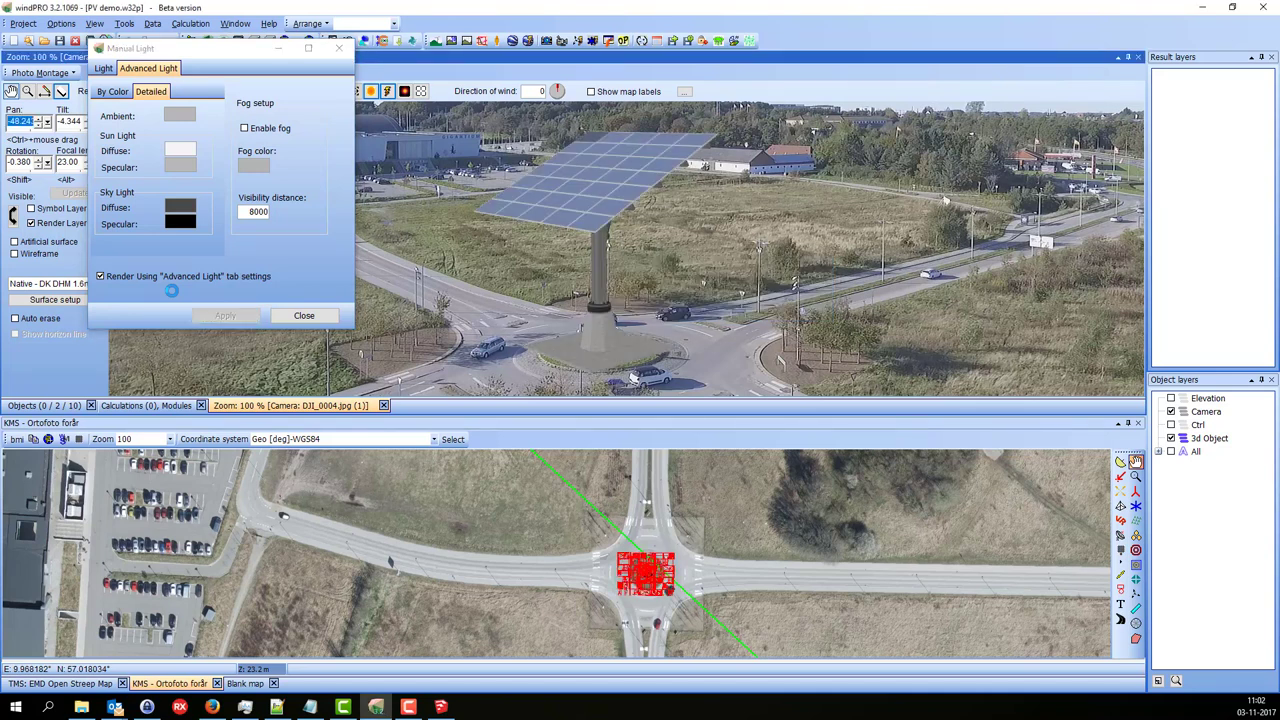
click(304, 316)
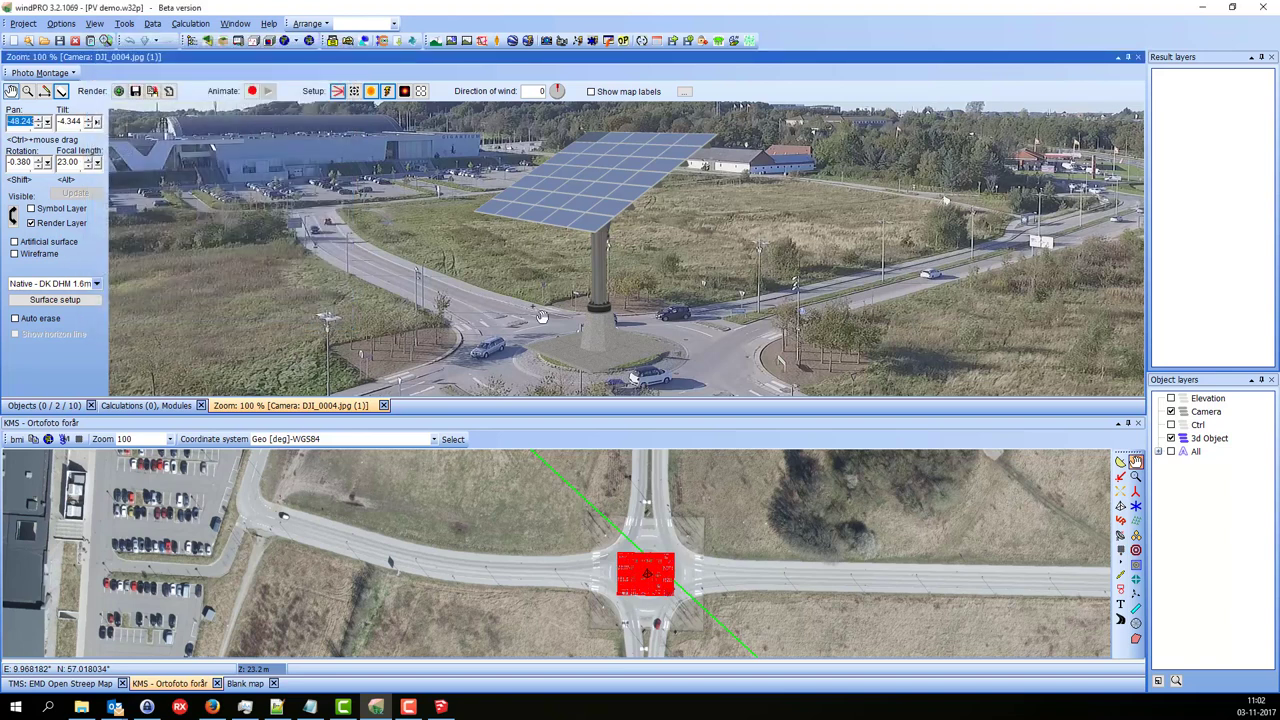
Compare the roundabout photo with and without the render layer to find foreground objects covered by the panel's base.
drag(720, 311, 740, 268)
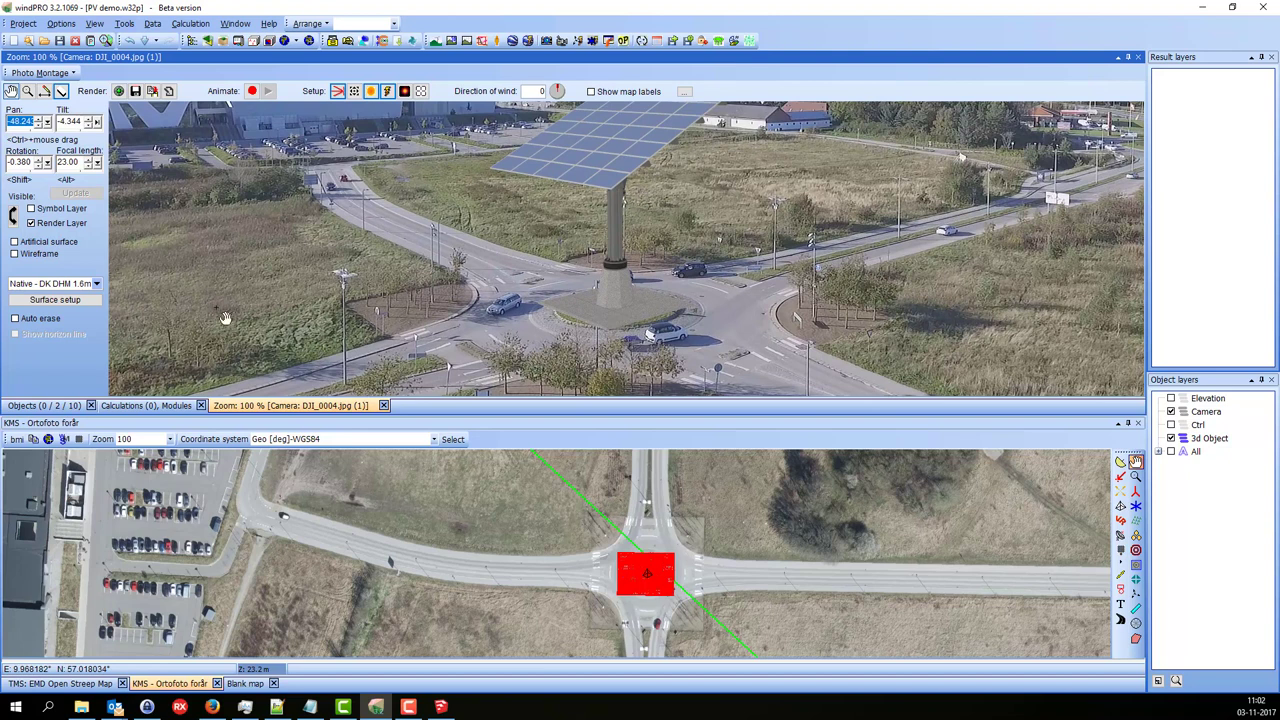
click(32, 224)
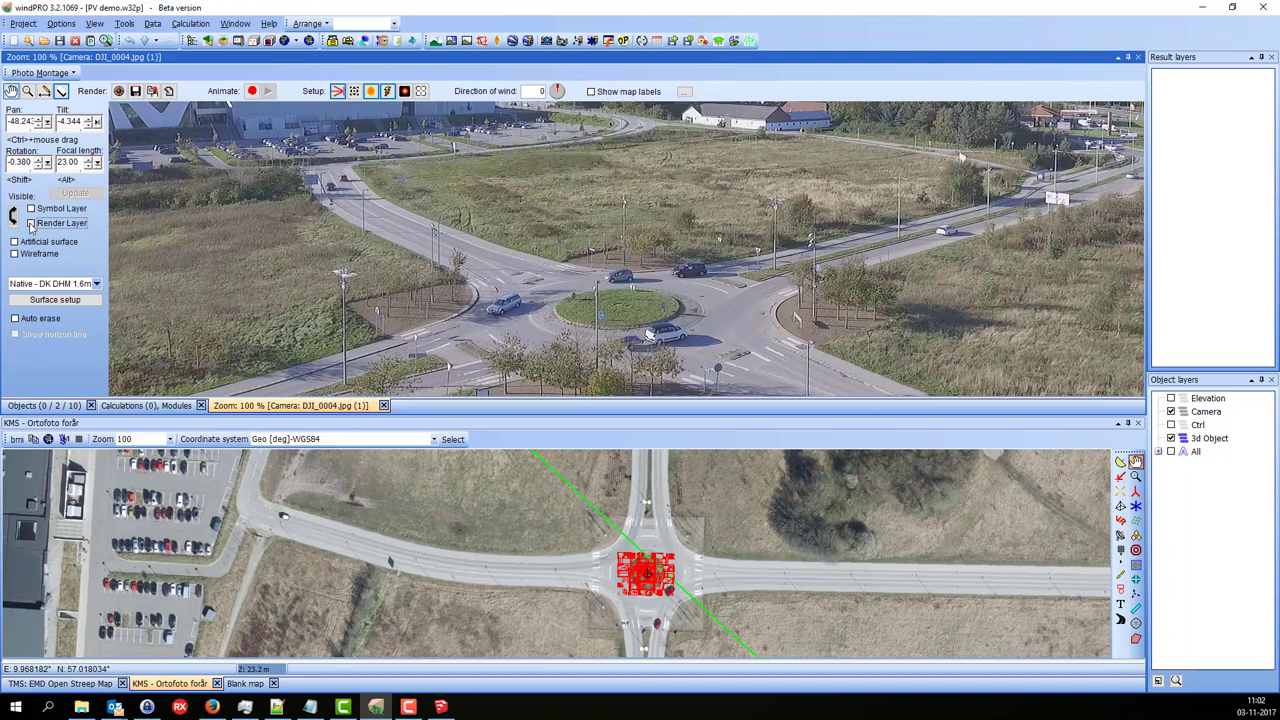
click(32, 224)
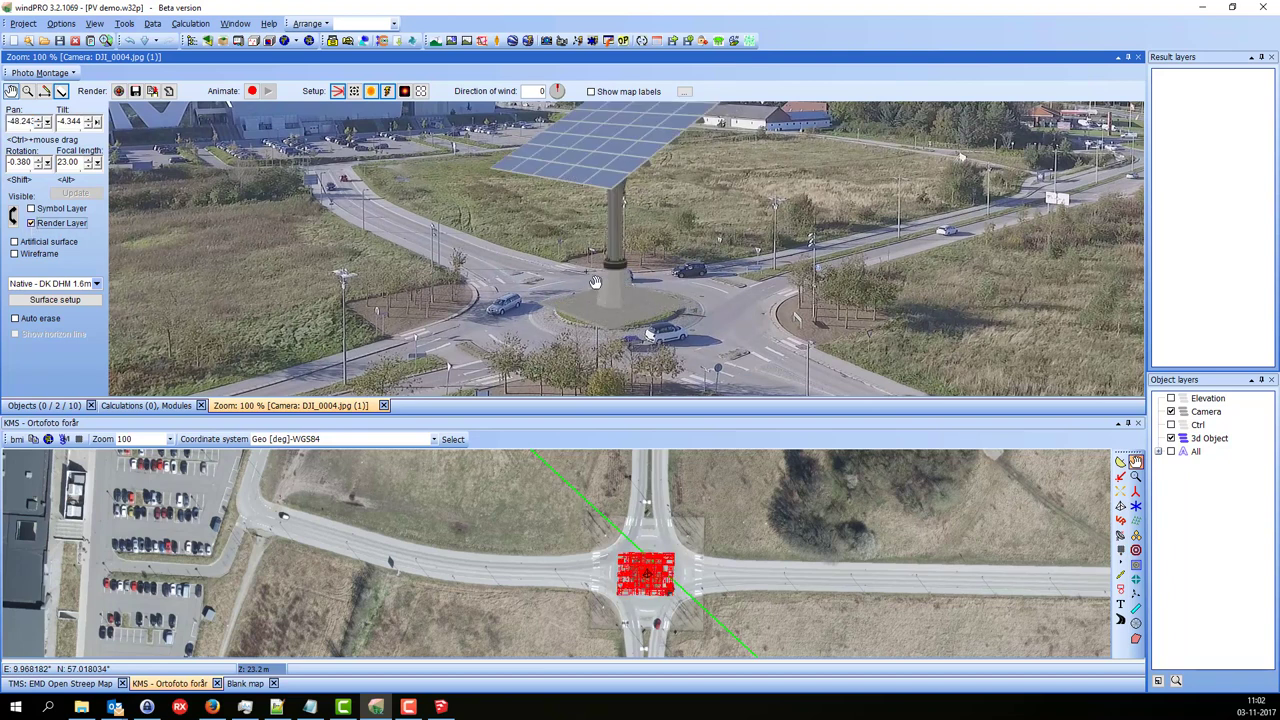
click(32, 224)
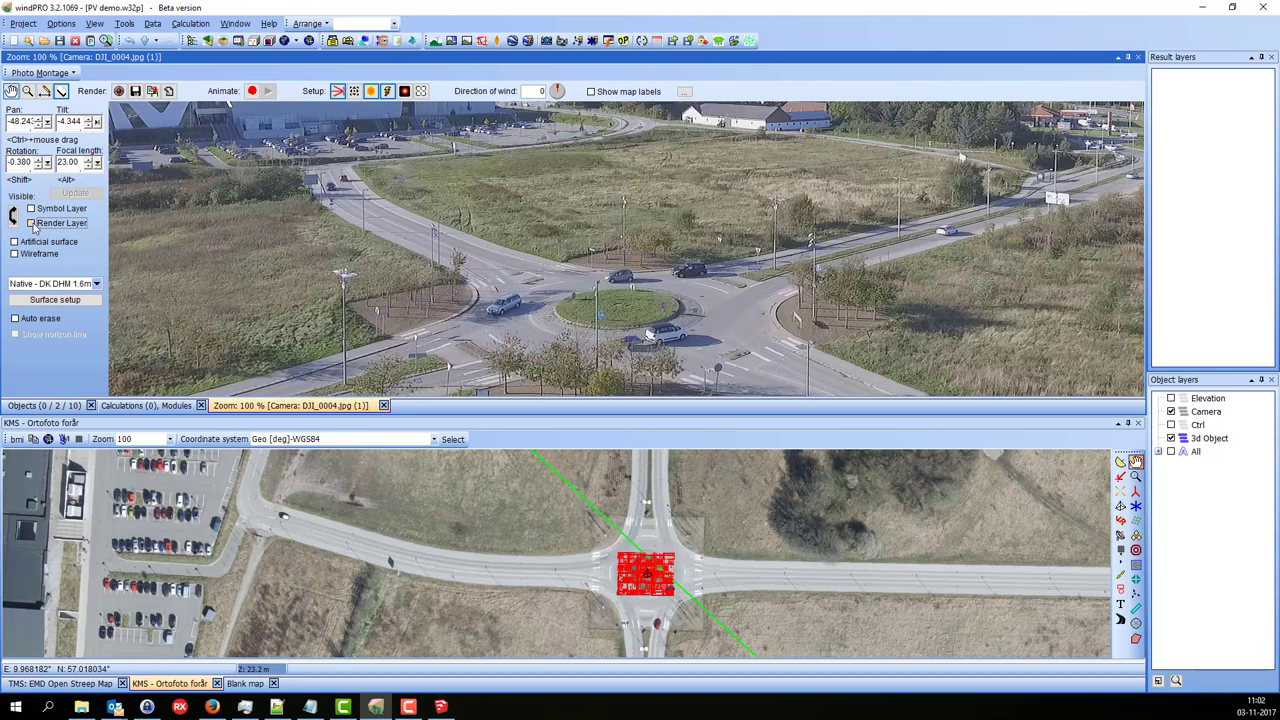
click(32, 224)
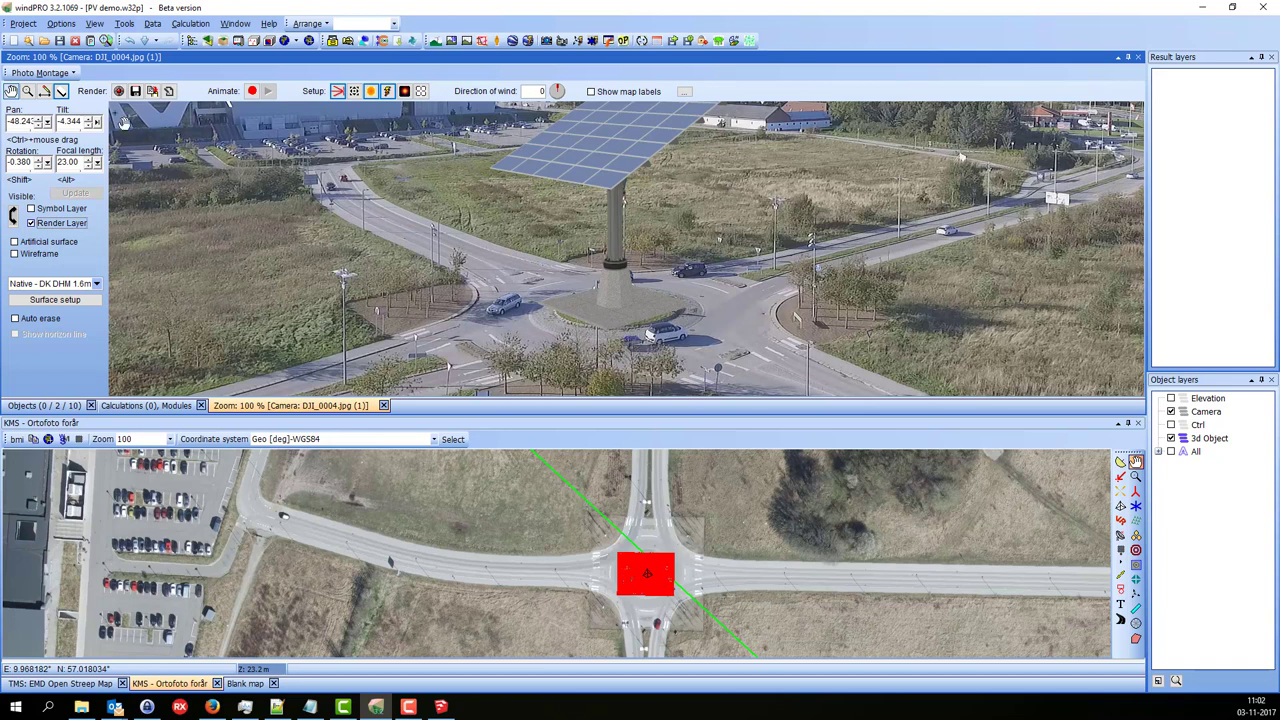
Erase the rendered base over the lamppost and along the roundabout's left, right and front edges, and hide the rubber marking.
click(61, 91)
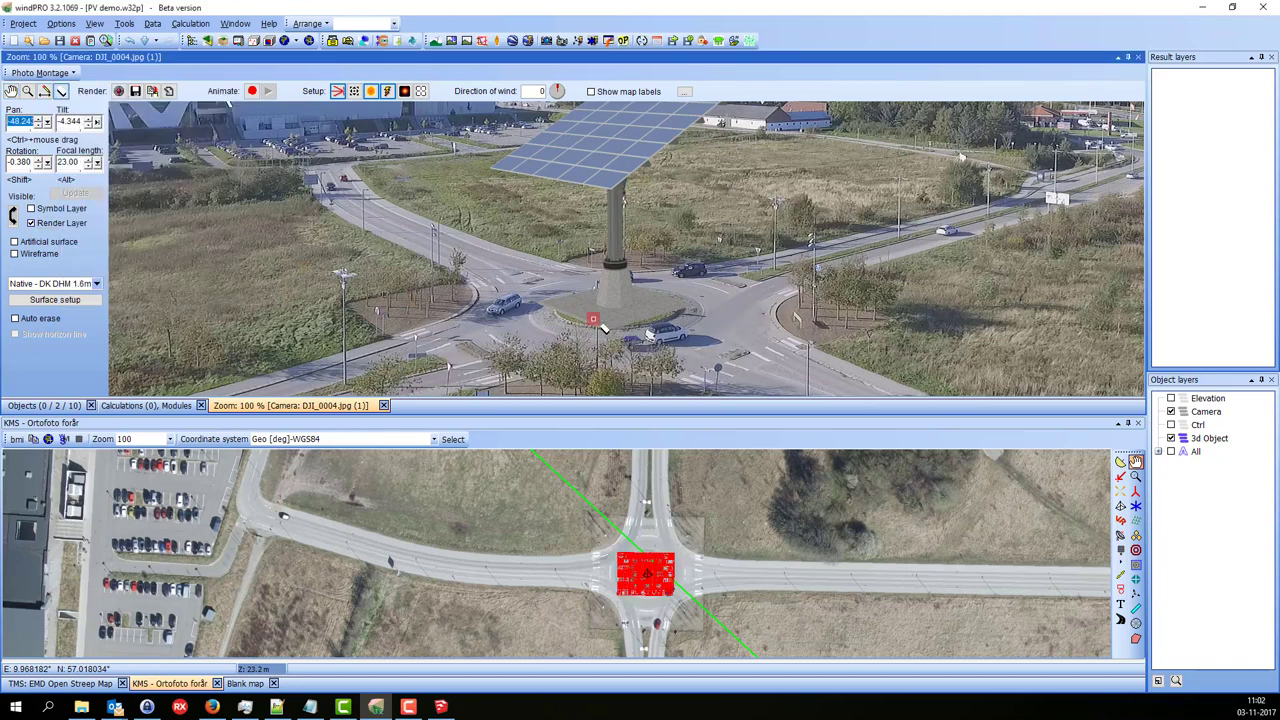
scroll(633, 257, up, 1)
scroll(633, 257, up, 2)
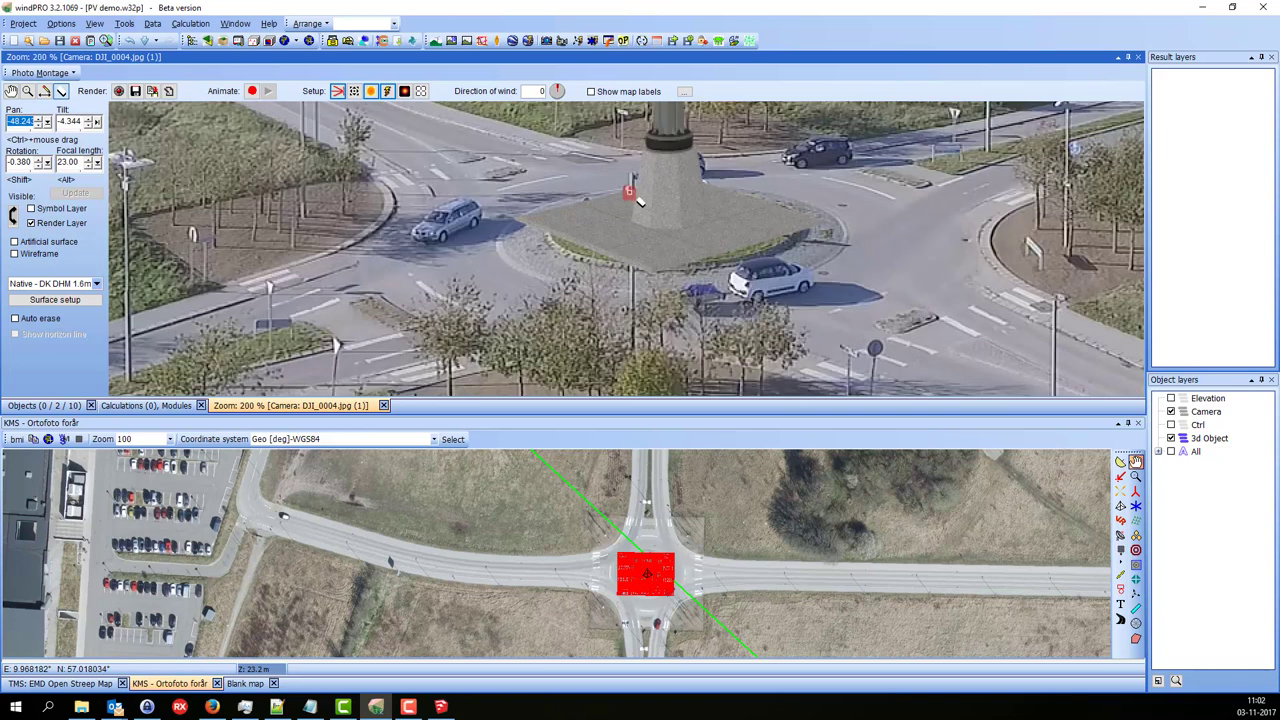
mouse_move(637, 198)
mouse_down()
mouse_move(637, 285)
mouse_move(628, 200)
mouse_move(622, 250)
mouse_move(643, 262)
mouse_up()
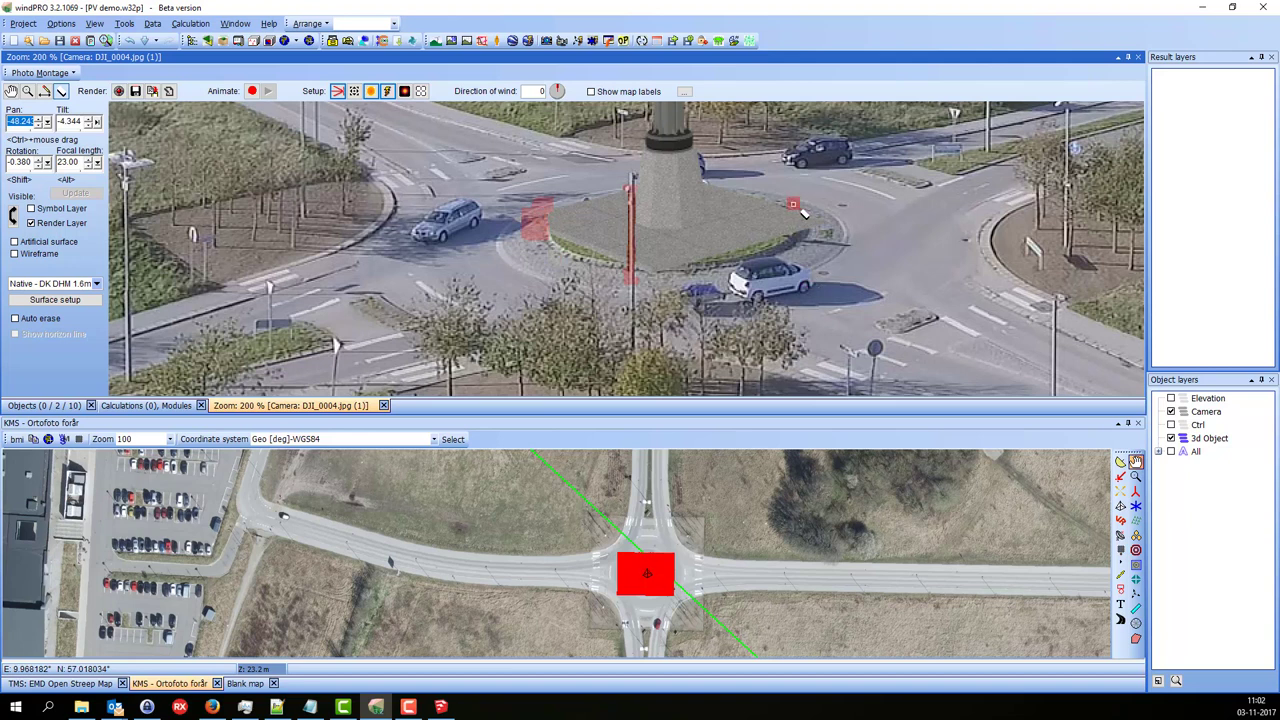
drag(805, 217, 814, 246)
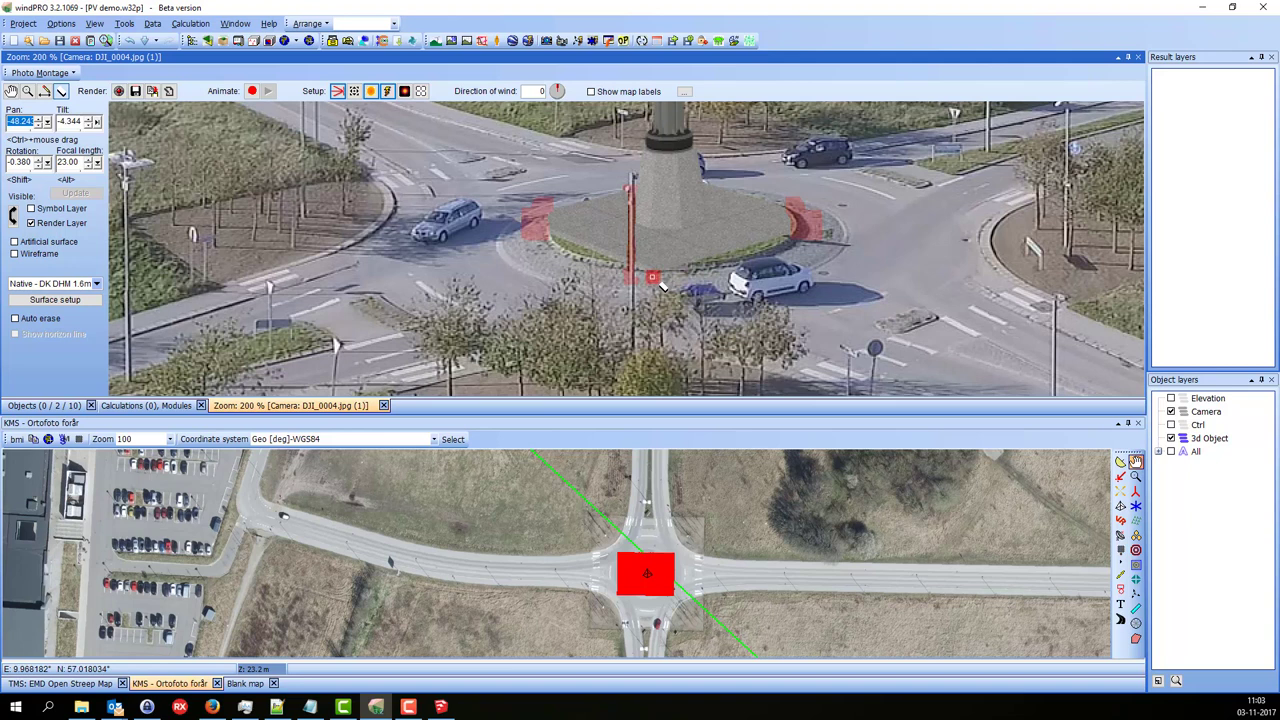
drag(657, 285, 661, 287)
click(62, 91)
click(70, 106)
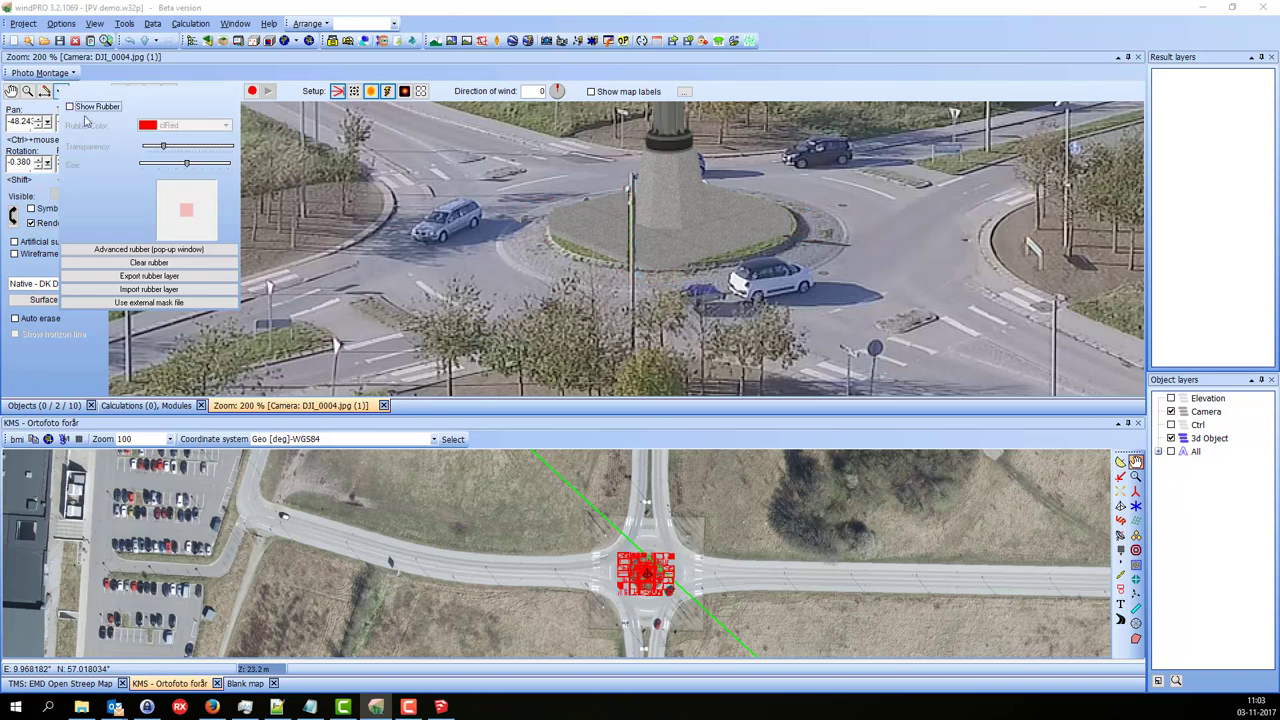
Examine the erased base edges and the whole rendered solar panel in the drone photo.
scroll(548, 284, down, 2)
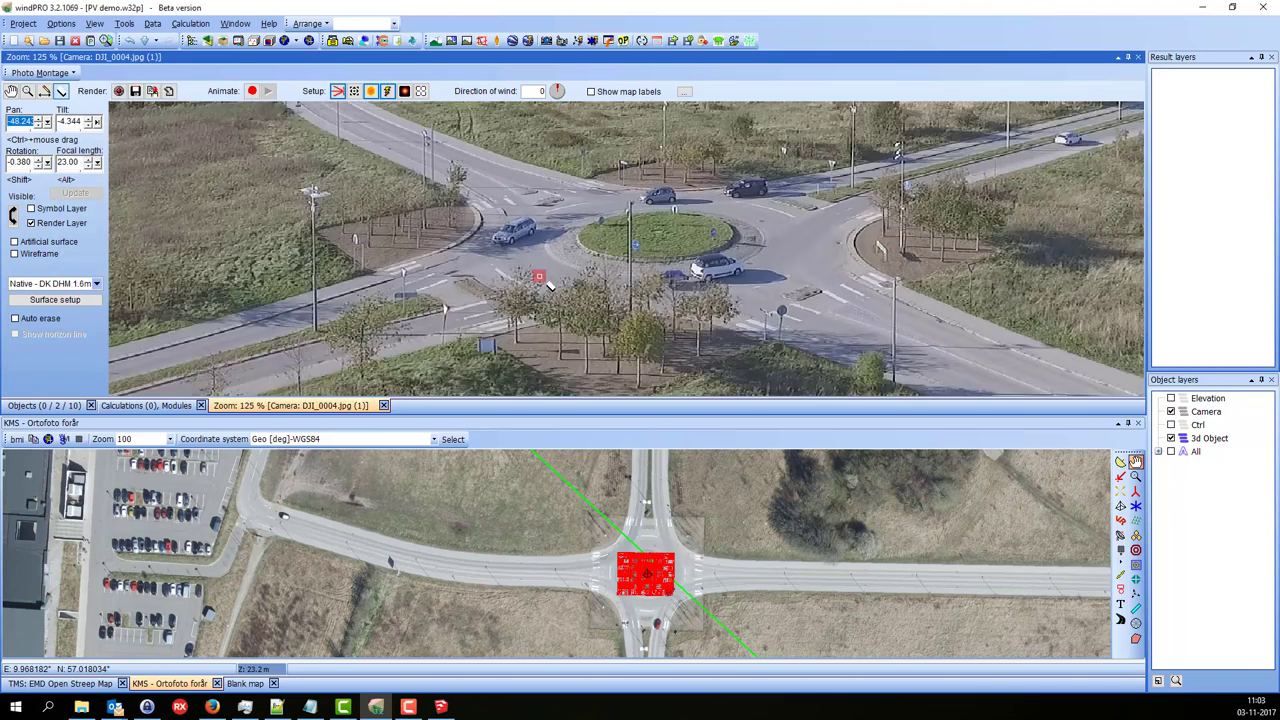
click(12, 91)
drag(622, 258, 620, 327)
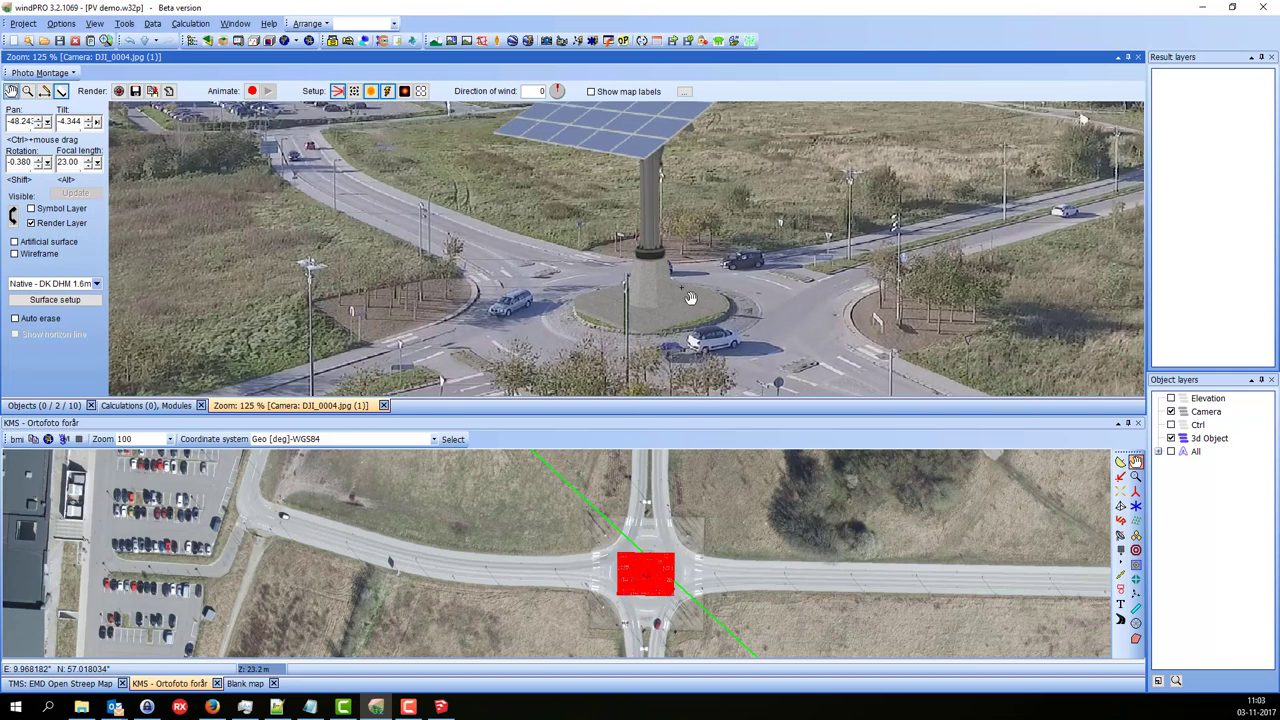
scroll(690, 296, down, 1)
drag(693, 234, 708, 260)
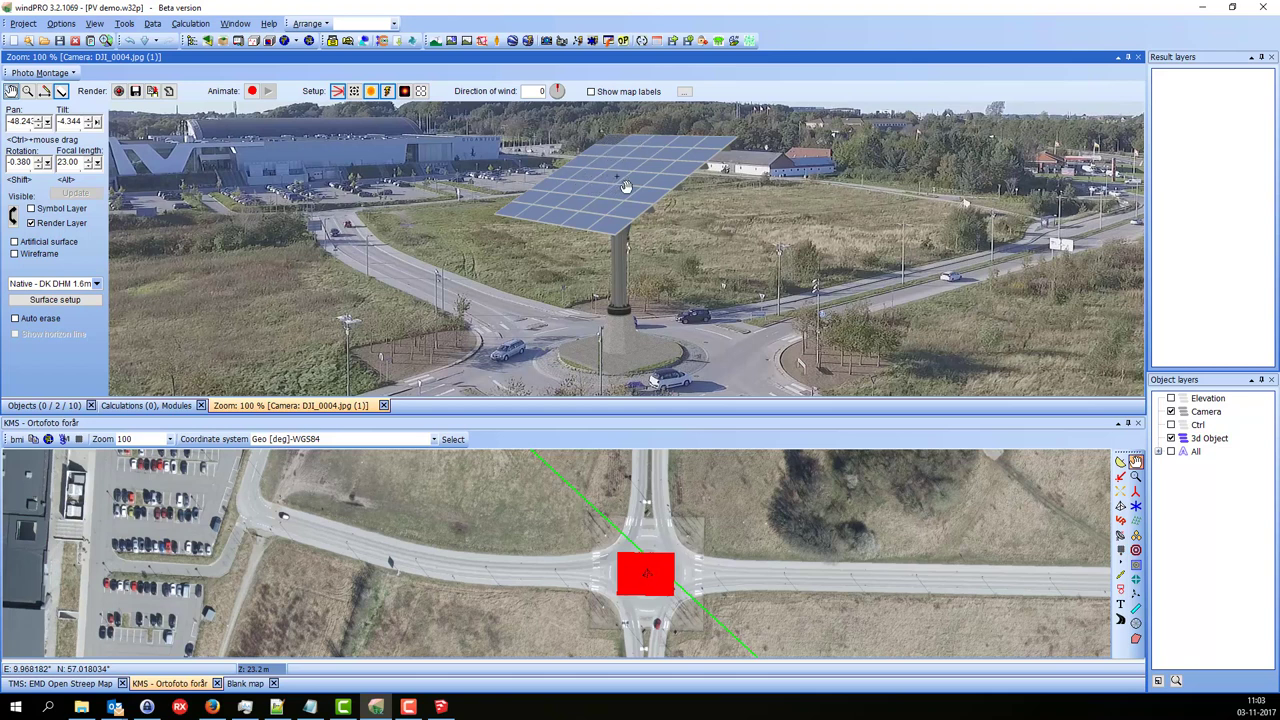
drag(660, 270, 637, 265)
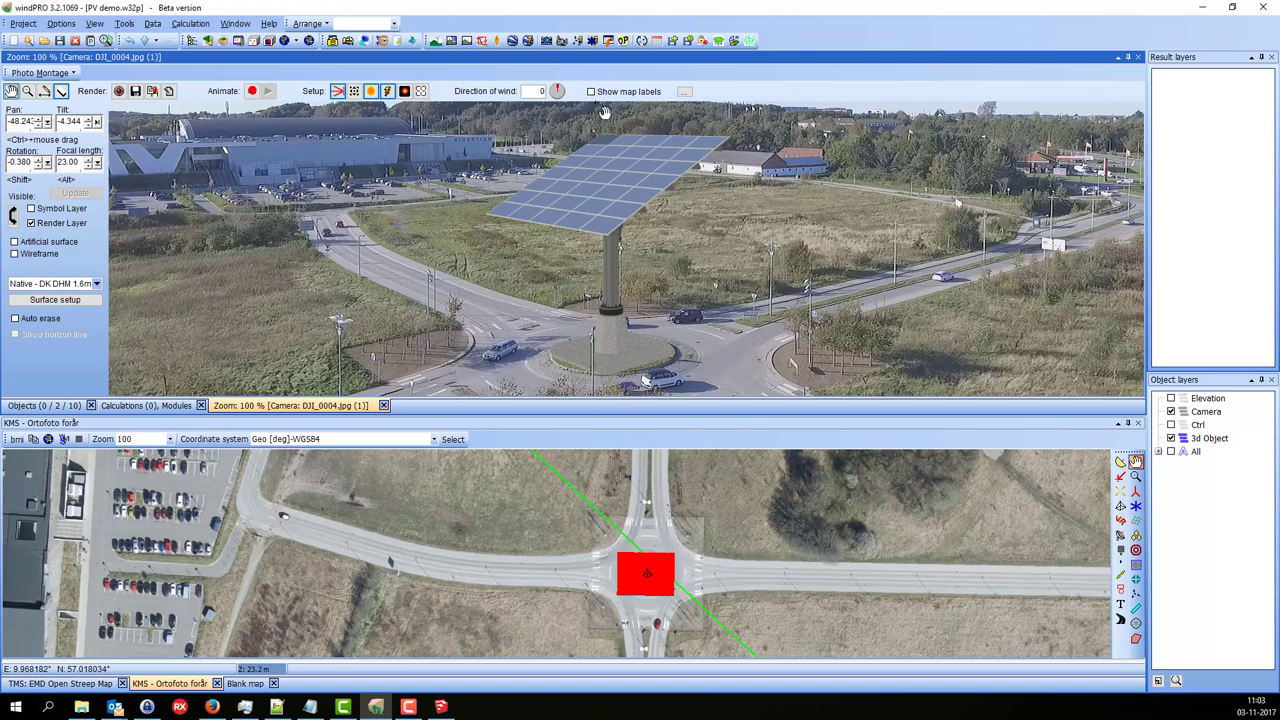
scroll(590, 270, down, 1)
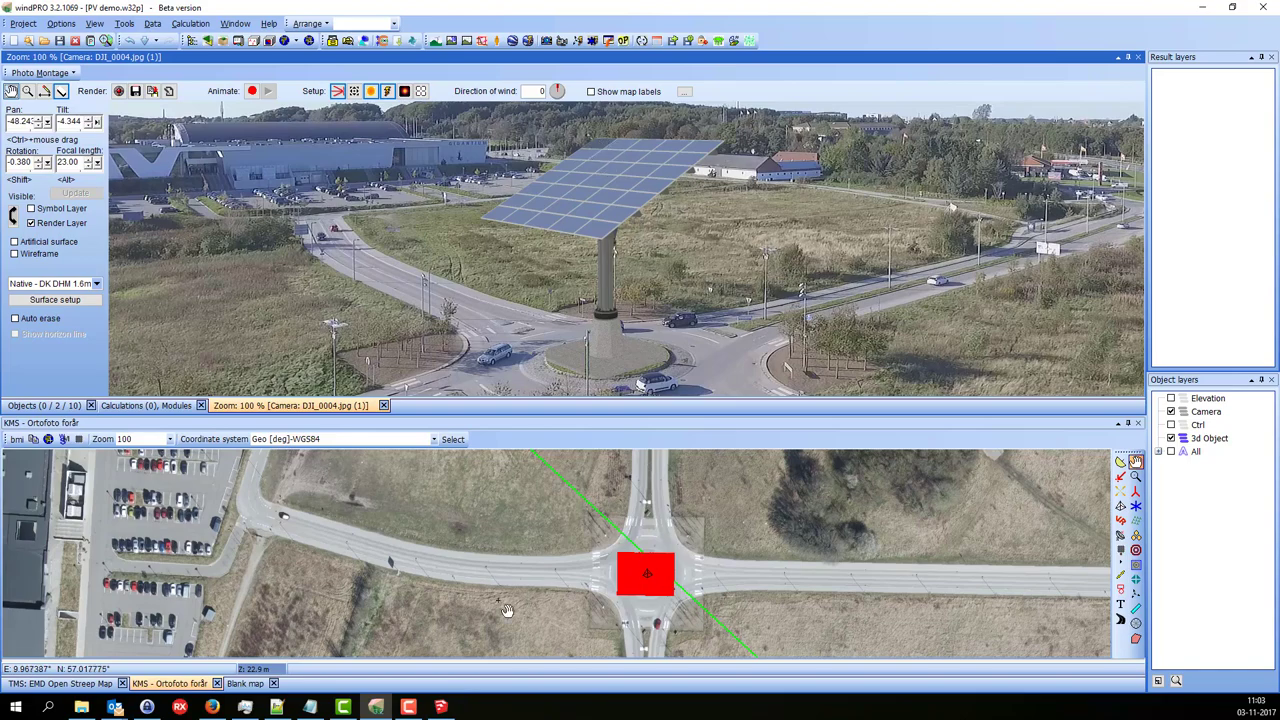
Switch to SketchUp and inspect the surface of the large solar panel up close.
click(441, 707)
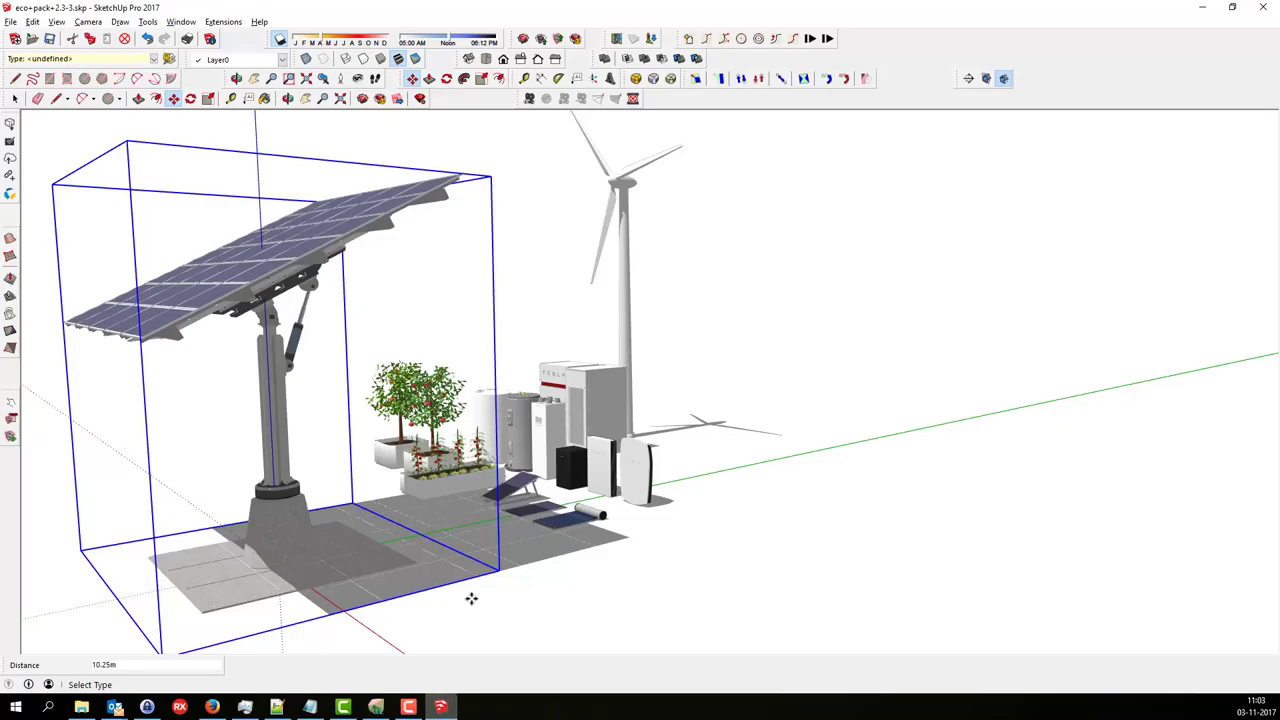
key(o)
drag(194, 246, 357, 306)
scroll(363, 277, up, 5)
scroll(363, 274, up, 4)
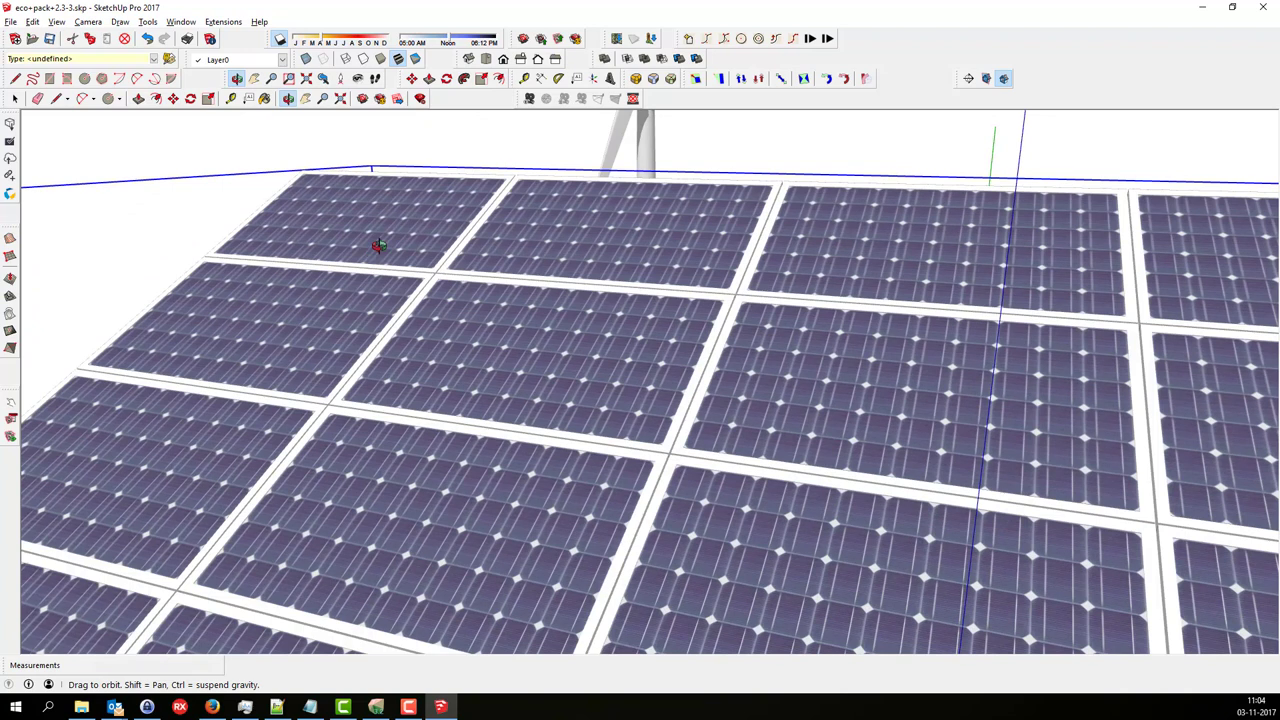
scroll(371, 300, down, 3)
scroll(372, 323, up, 5)
scroll(370, 305, up, 2)
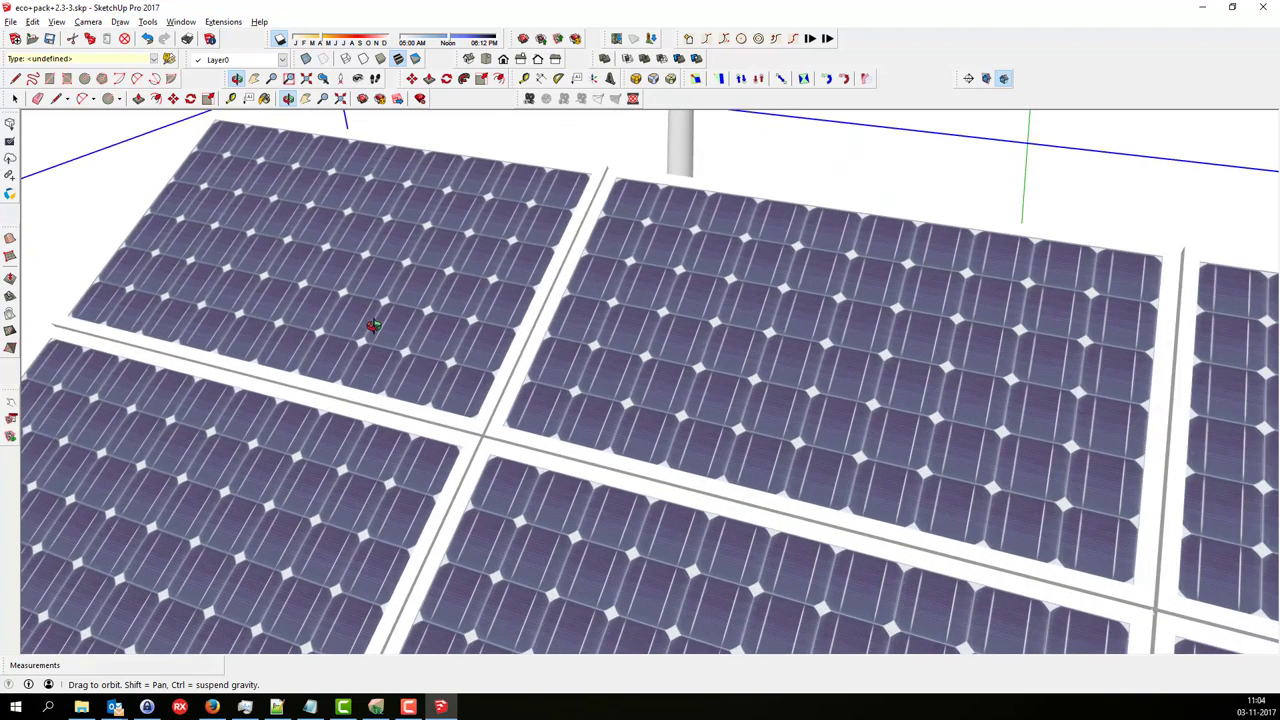
Open the nested groups of the panel's far corner module for editing, down to its individual solar cells.
key(space)
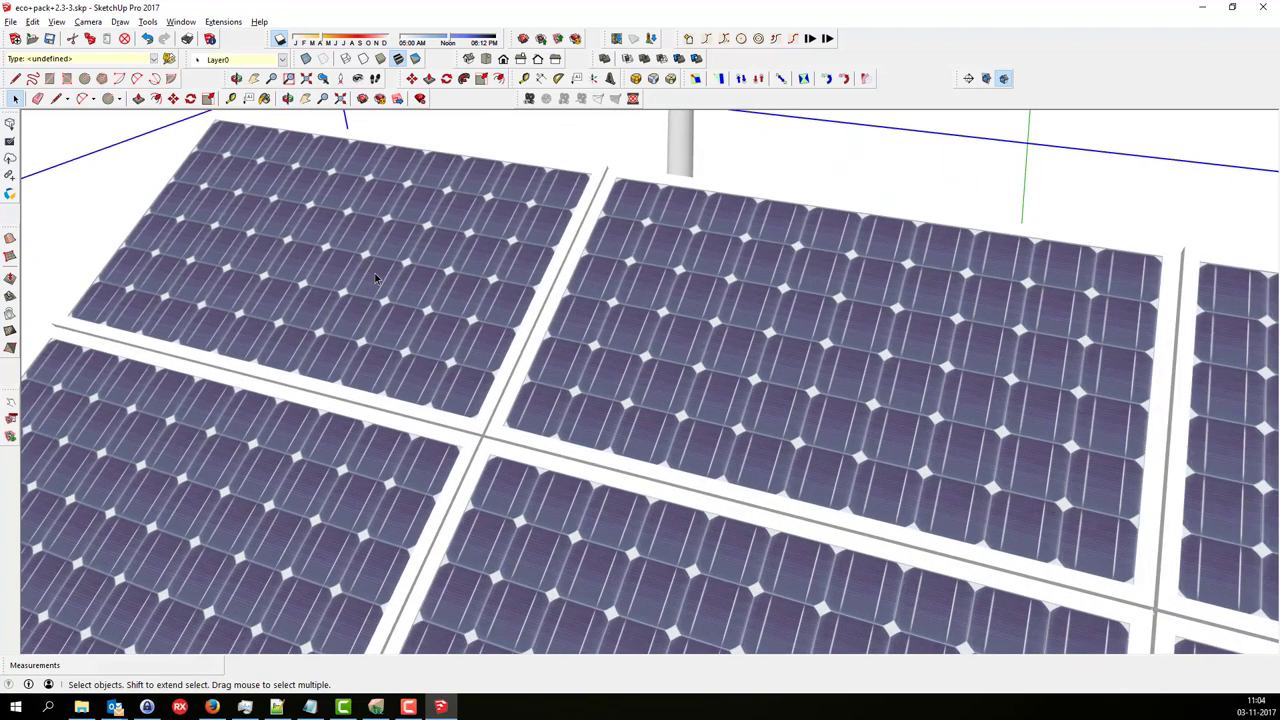
click(375, 278)
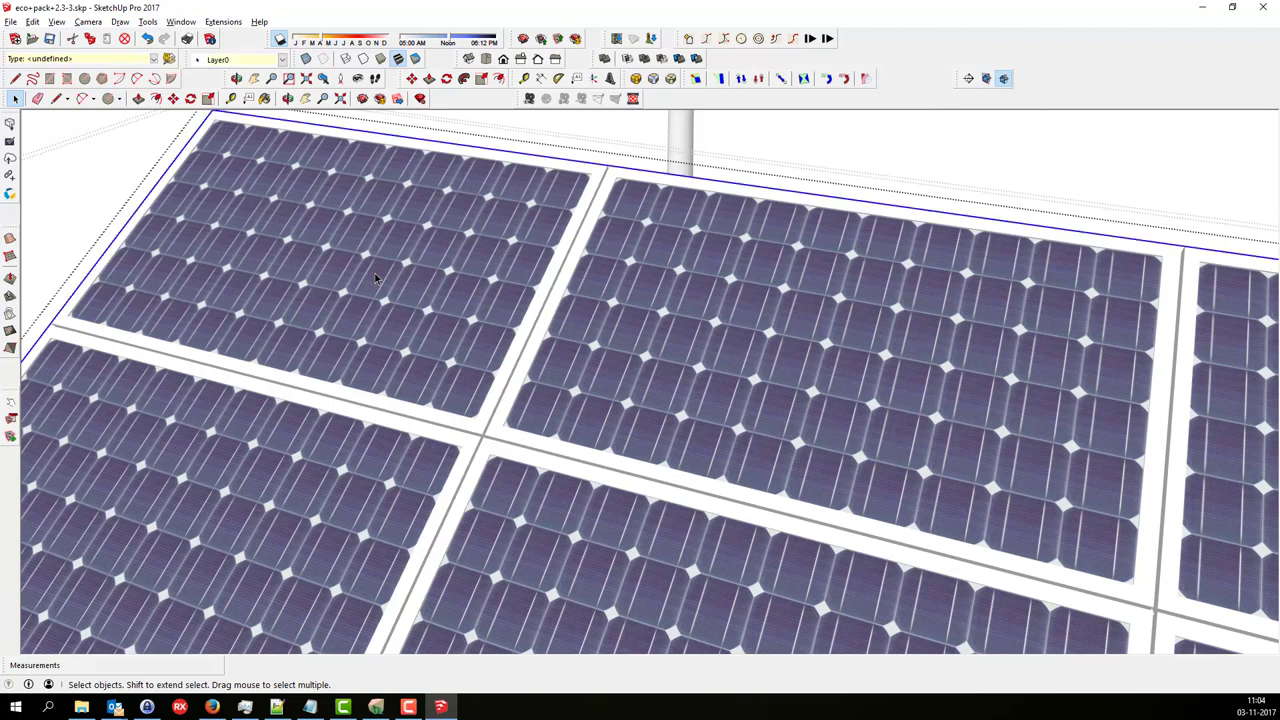
double_click(375, 278)
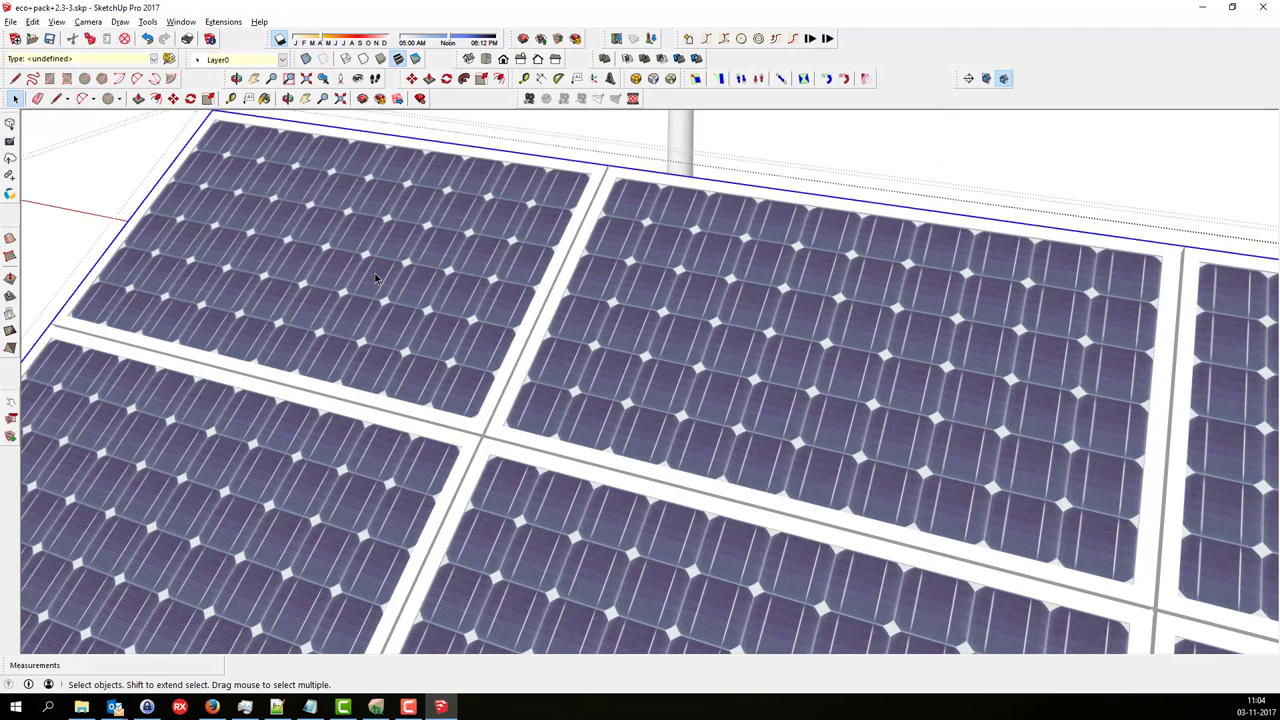
key(Escape)
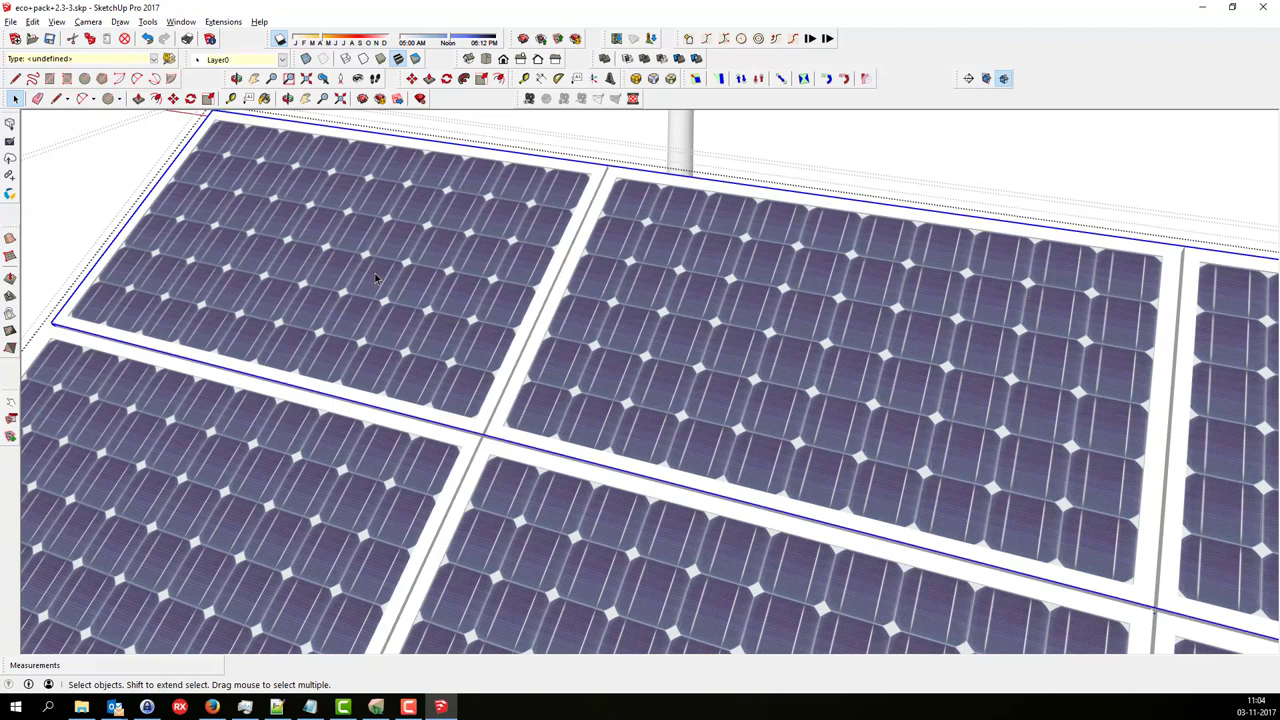
key(ctrl+z)
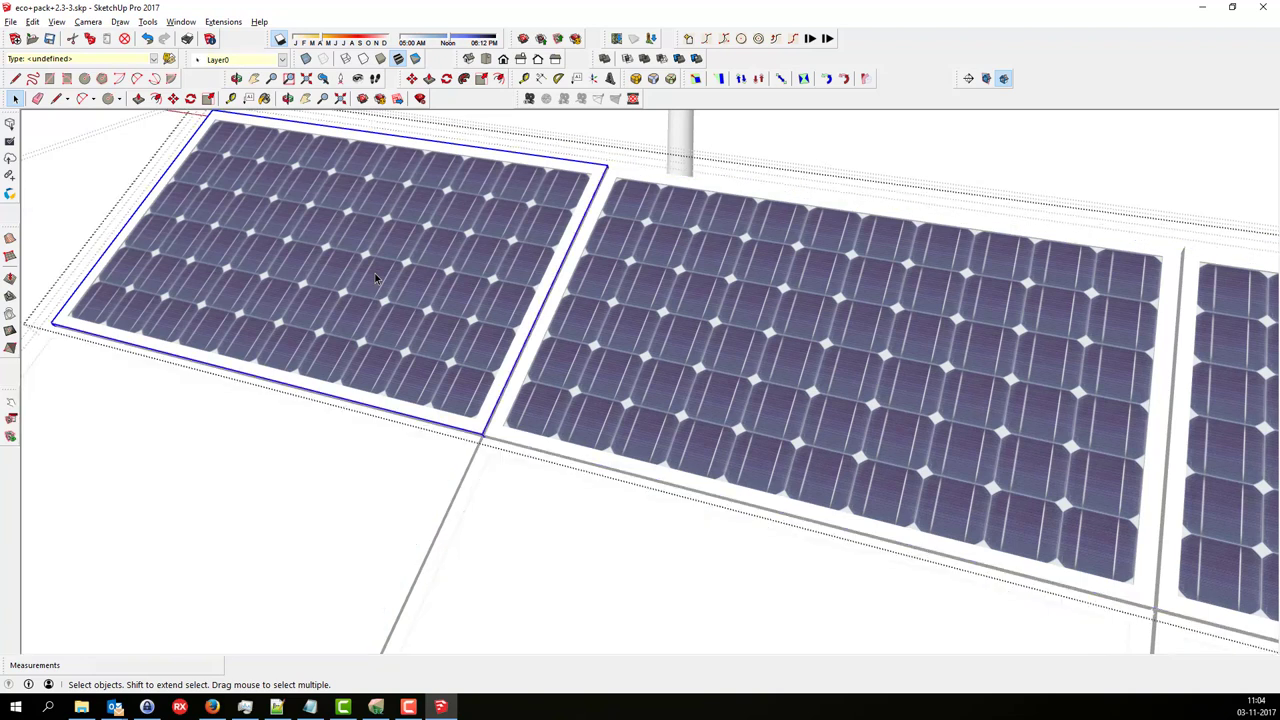
key(ctrl+z)
Move one solar cell in the middle of the module about 0.03 m sideways along its row.
click(325, 228)
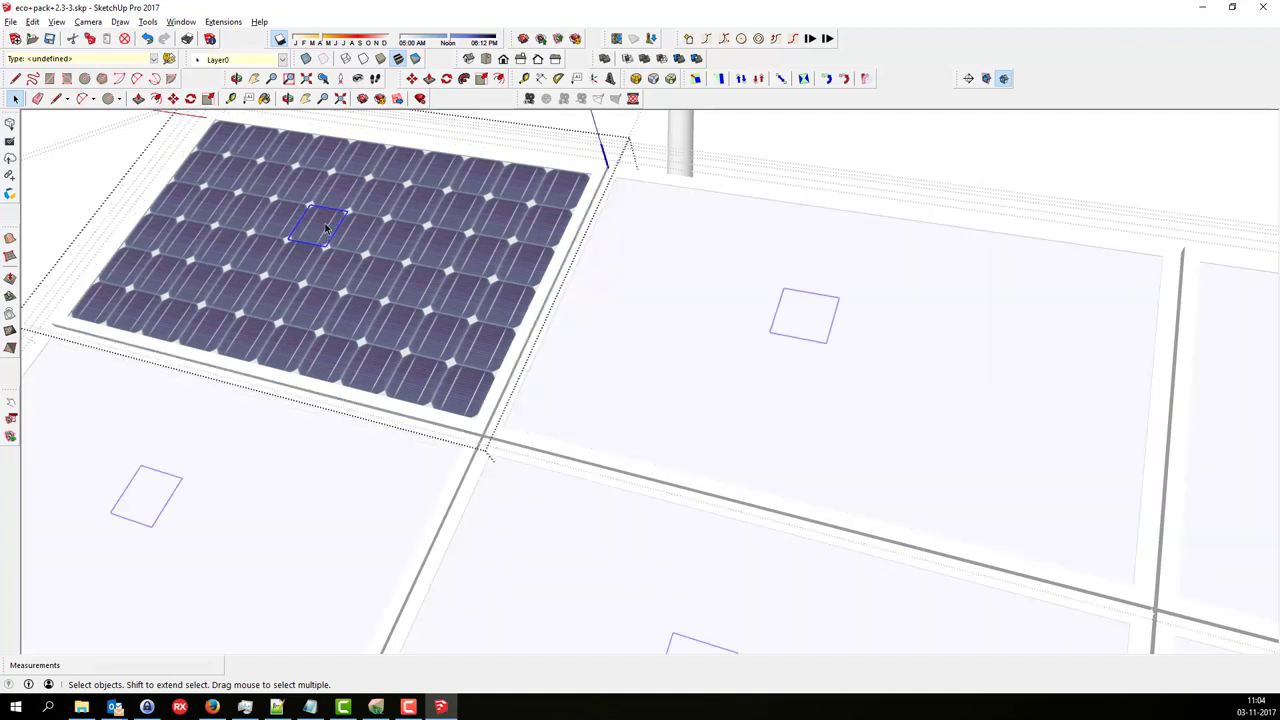
scroll(299, 233, up, 6)
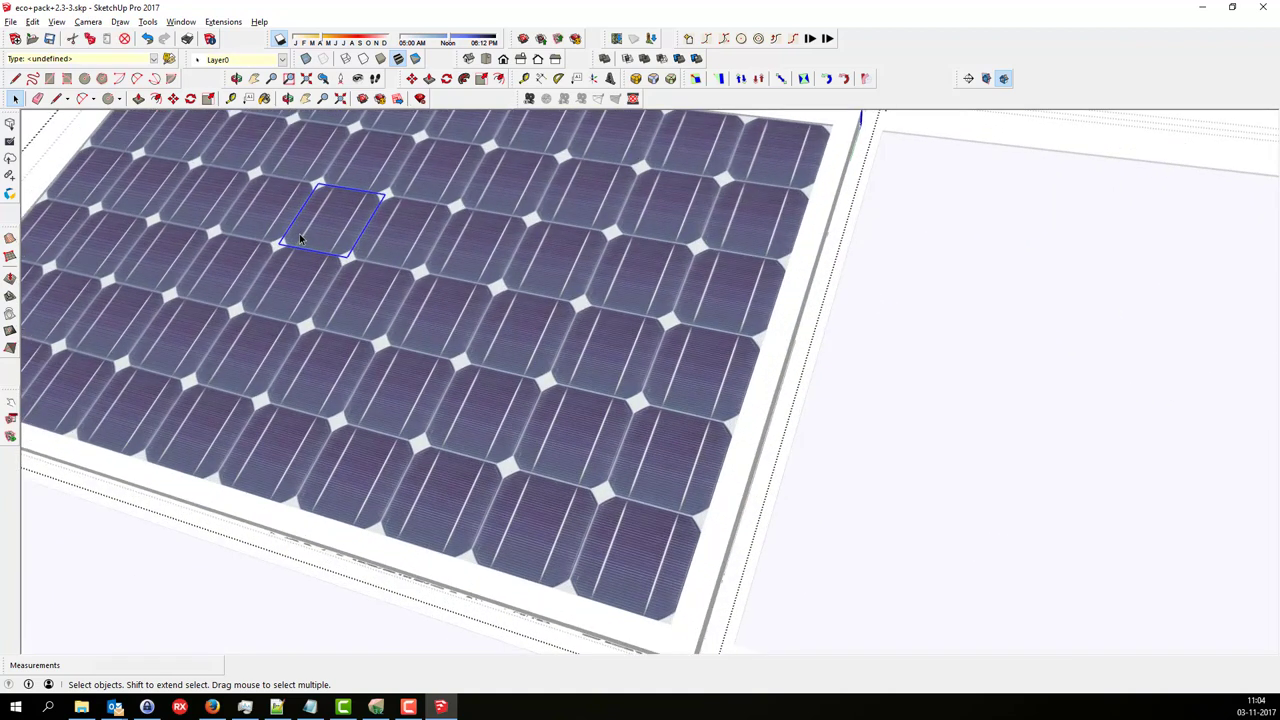
key(m)
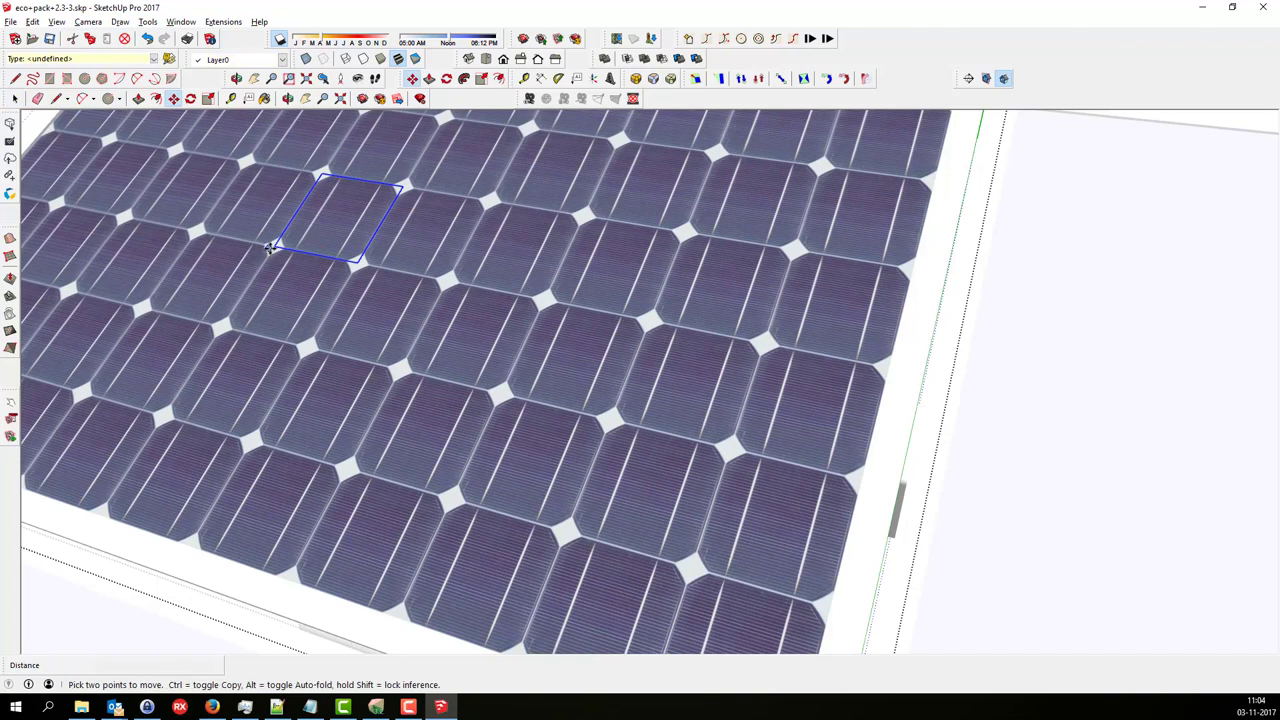
click(277, 246)
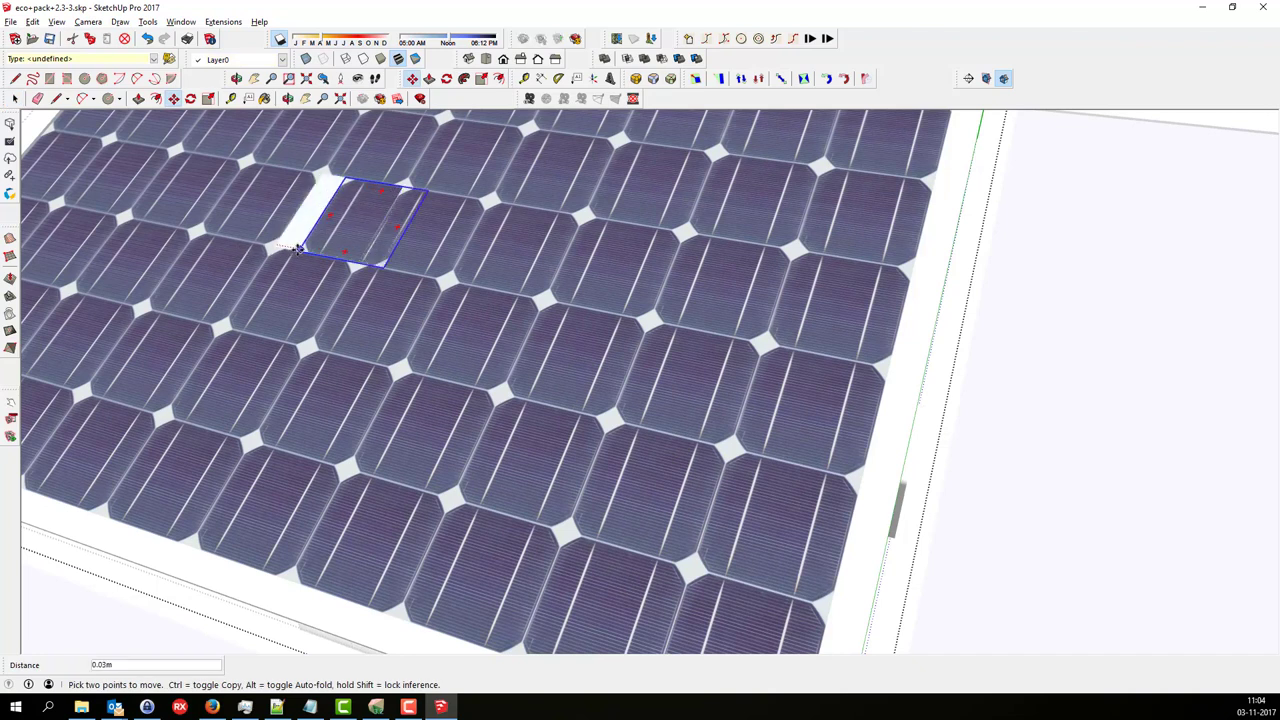
click(300, 250)
Select the backing face exposed beside the shifted cell, and the cell itself, to check how the module is built.
key(space)
click(303, 226)
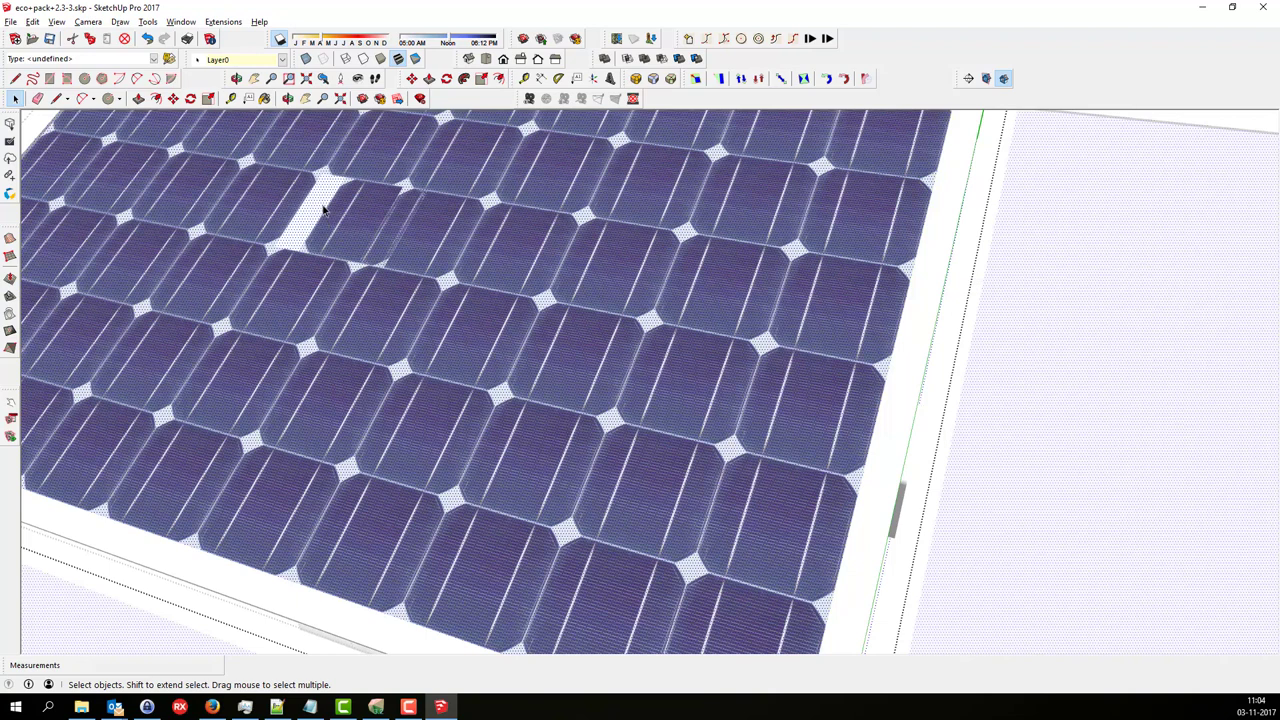
click(323, 208)
click(328, 235)
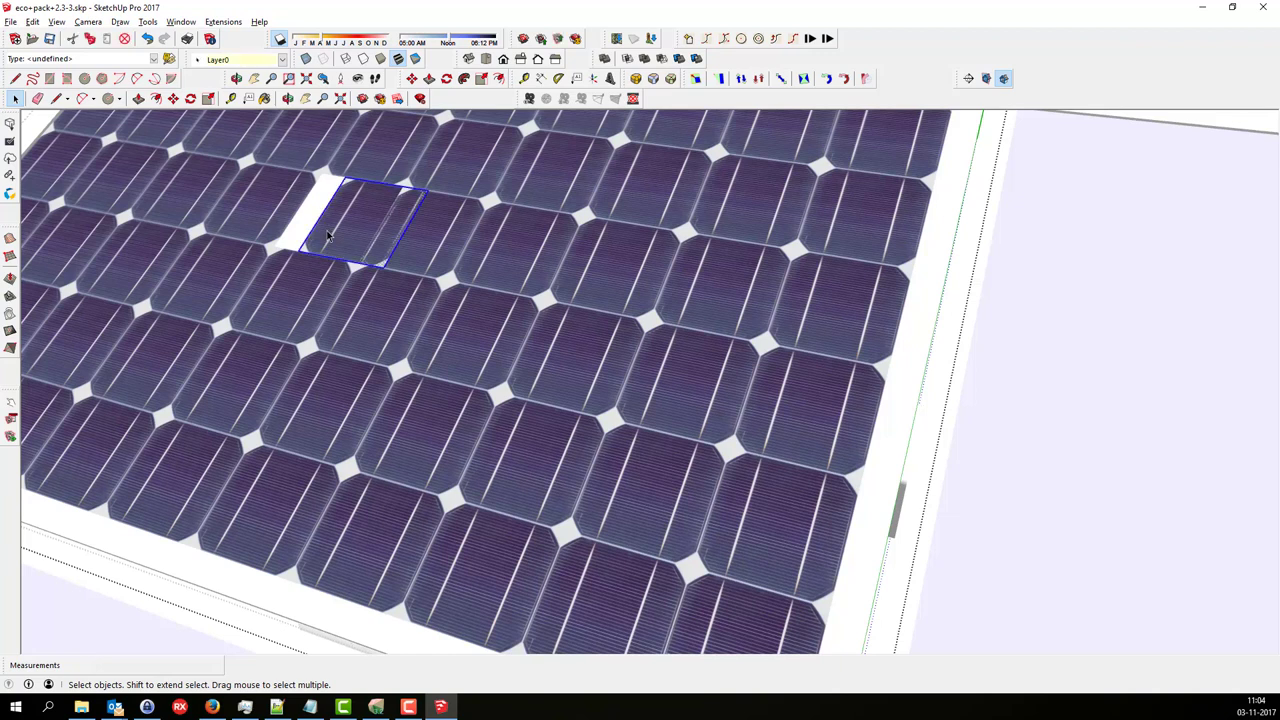
Move the shifted solar cell back along its row to close the gap, and leave the nested group editing.
key(m)
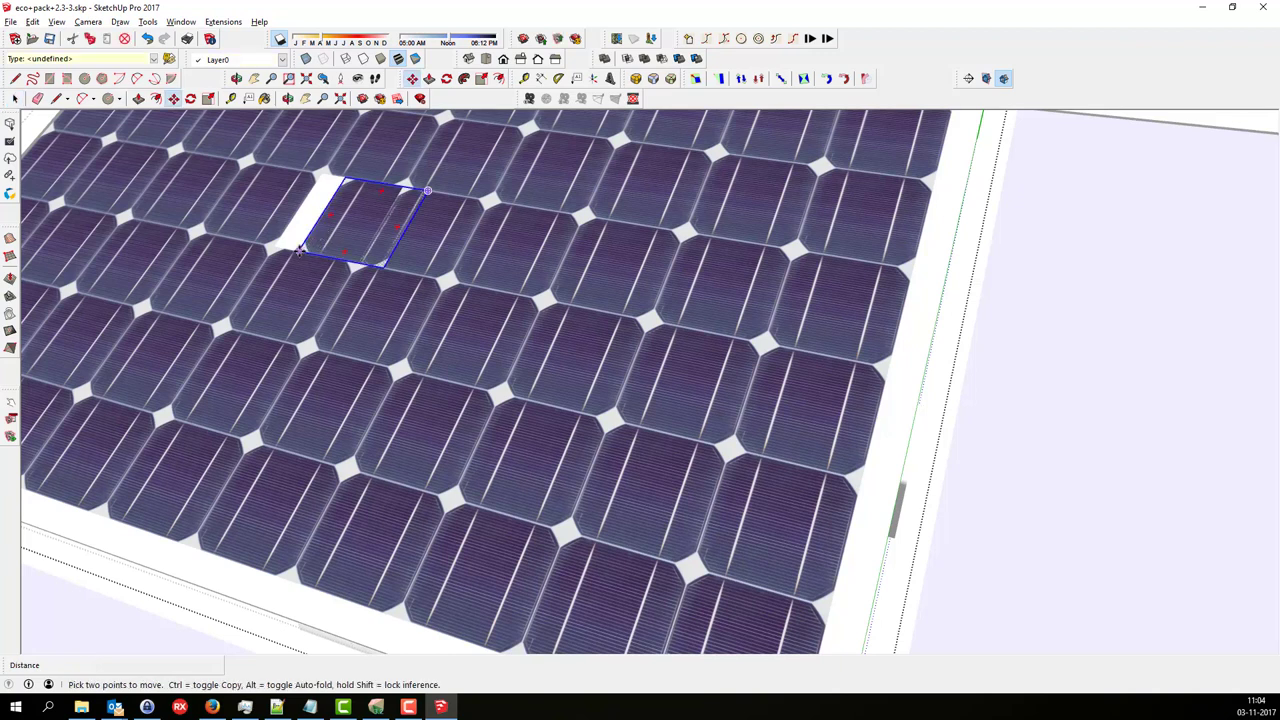
click(294, 249)
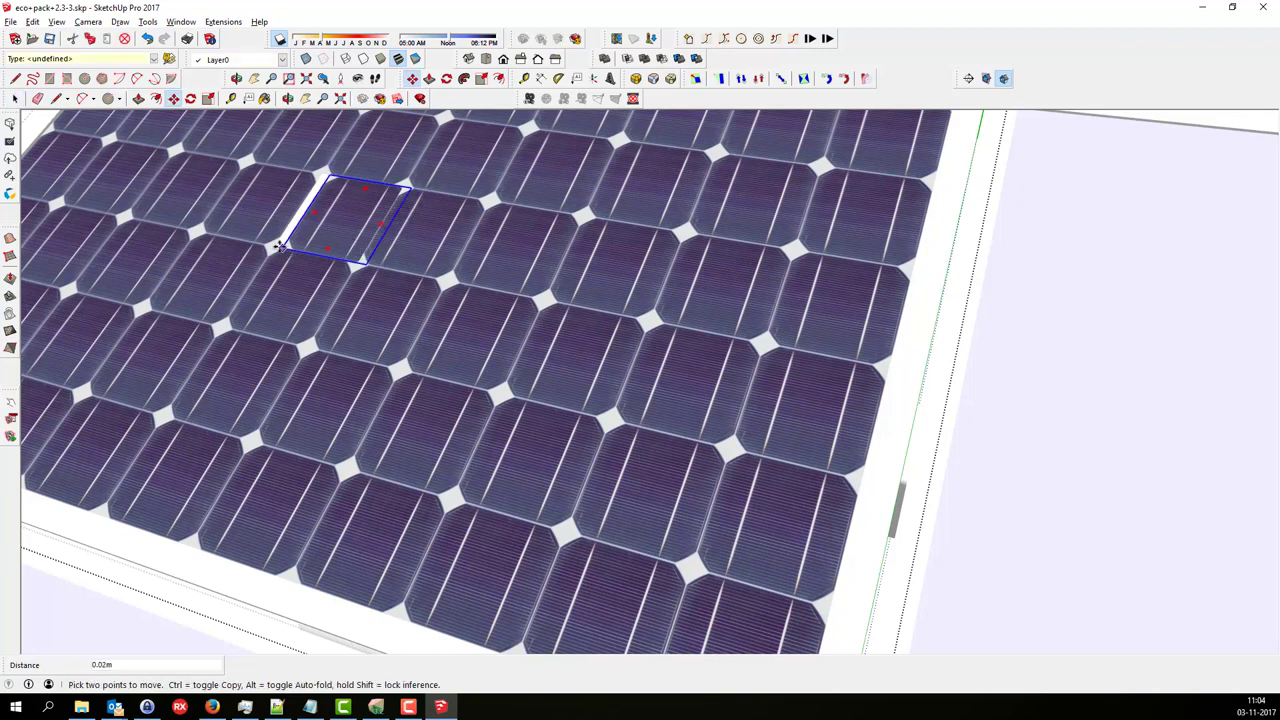
scroll(285, 255, down, 2)
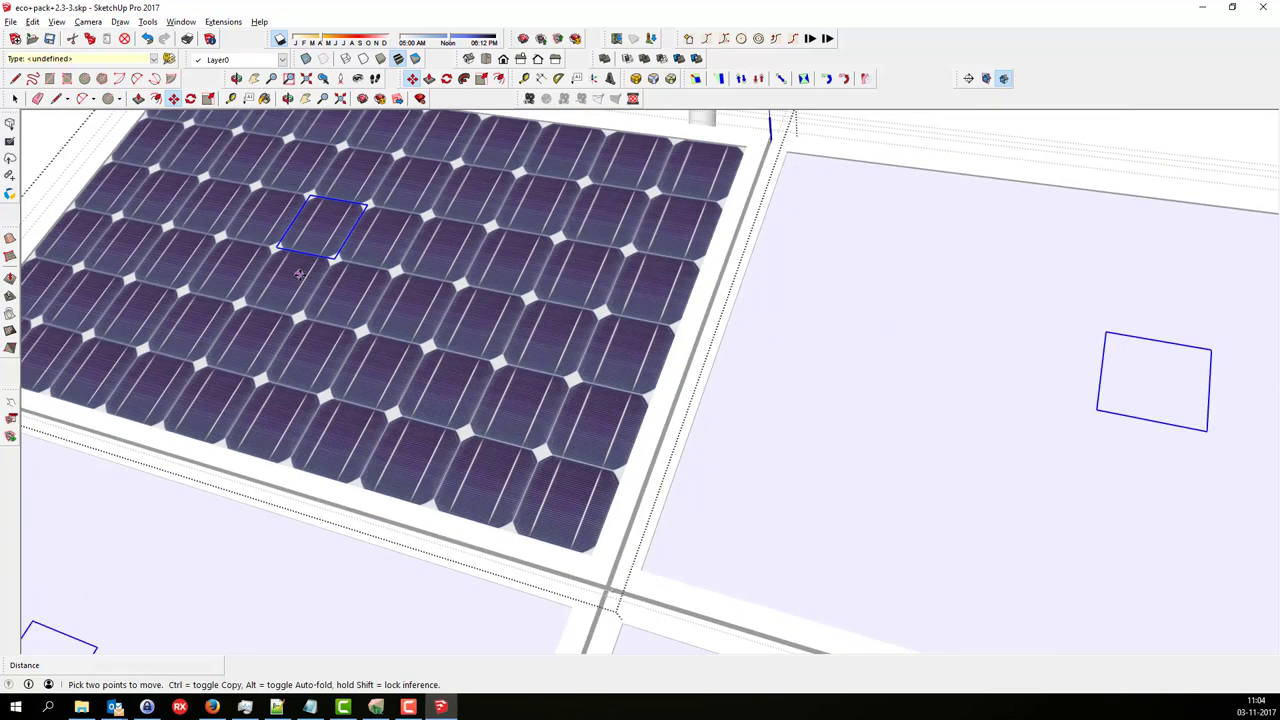
scroll(298, 272, down, 5)
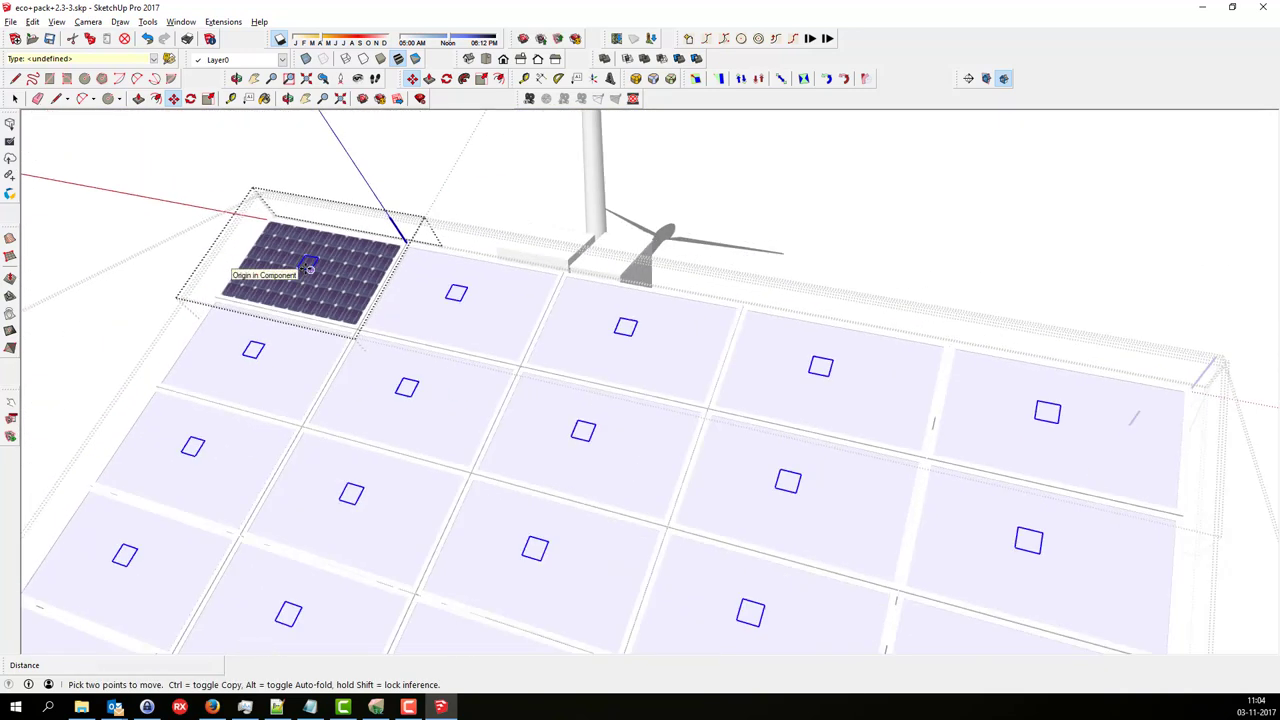
scroll(308, 268, down, 5)
scroll(300, 268, up, 4)
key(space)
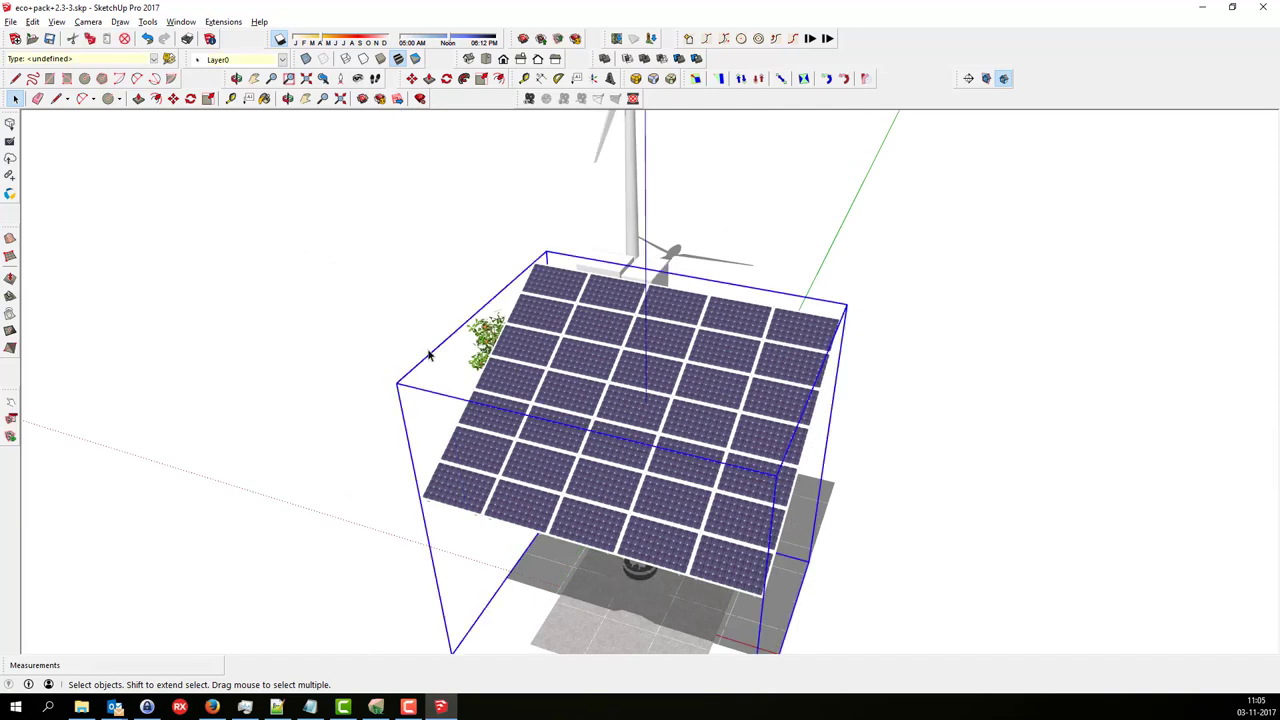
Export the model as a COLLADA file, overwriting eco+pack+2.dae in the PV demo's dae folder.
click(10, 21)
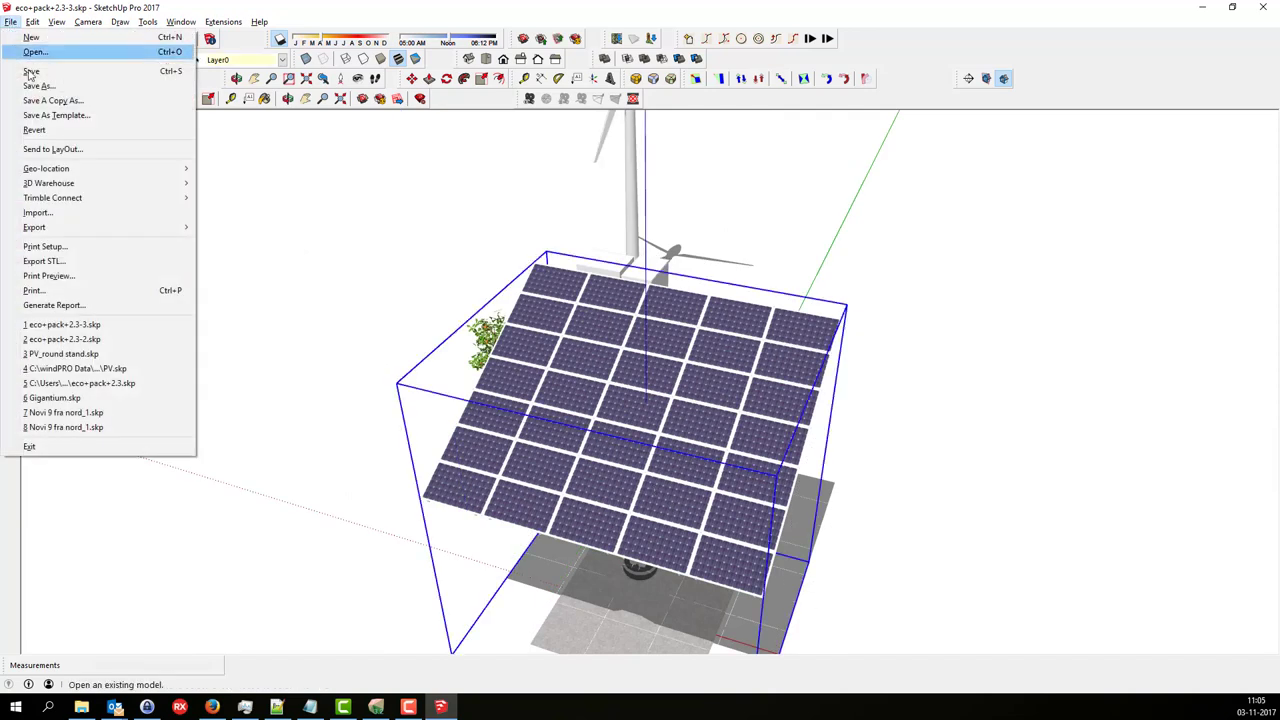
mouse_move(177, 228)
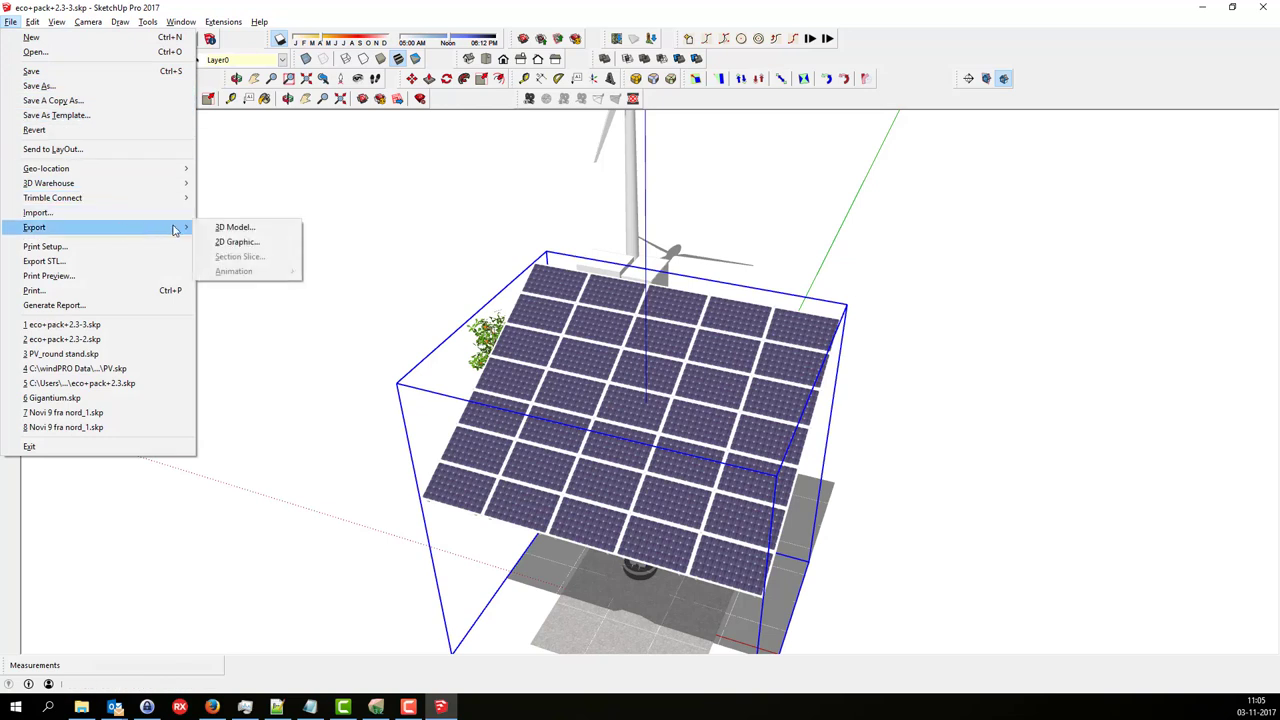
click(226, 230)
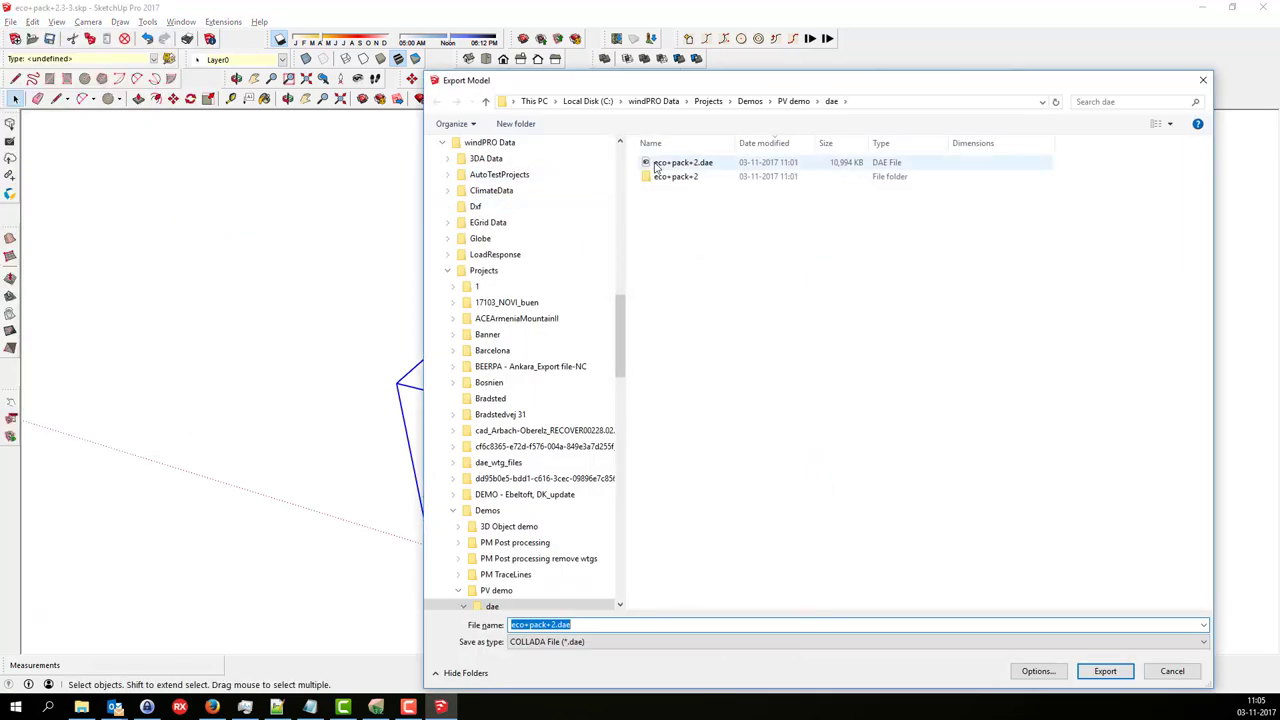
double_click(660, 164)
click(674, 355)
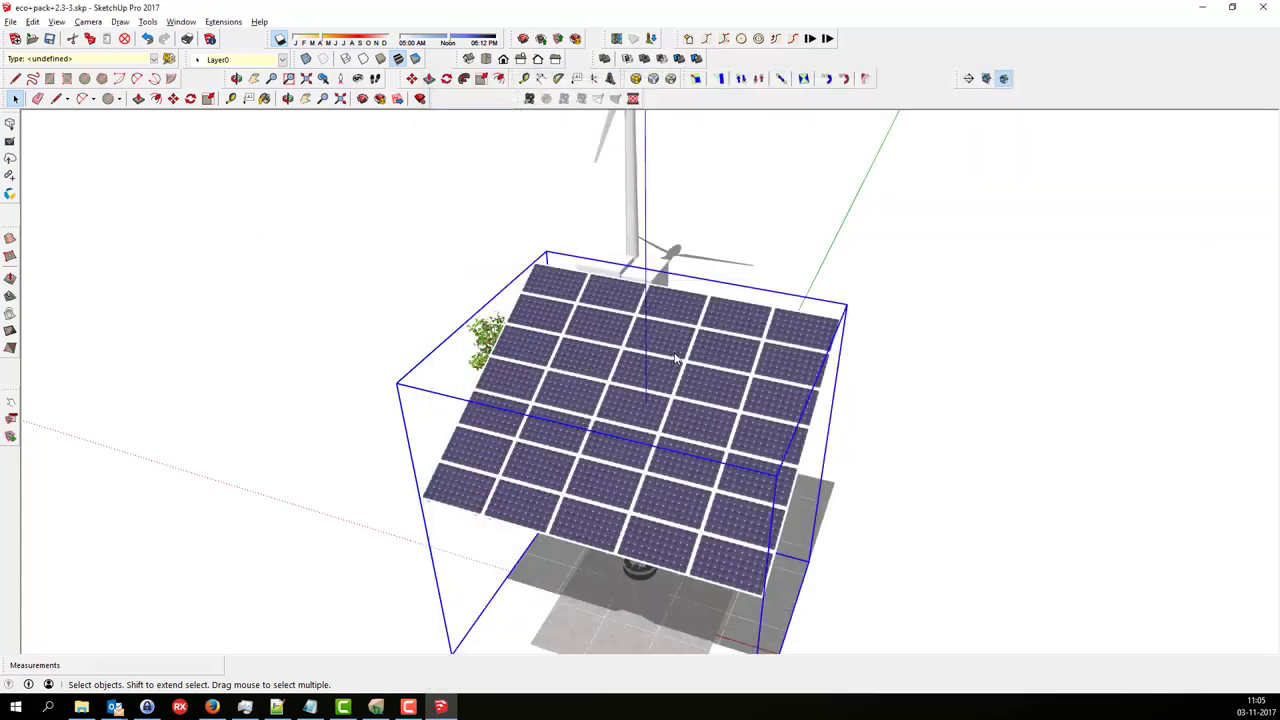
Switch to windPRO and render the DJI_0004.jpg photomontage again with the re-exported solar panel model.
click(376, 707)
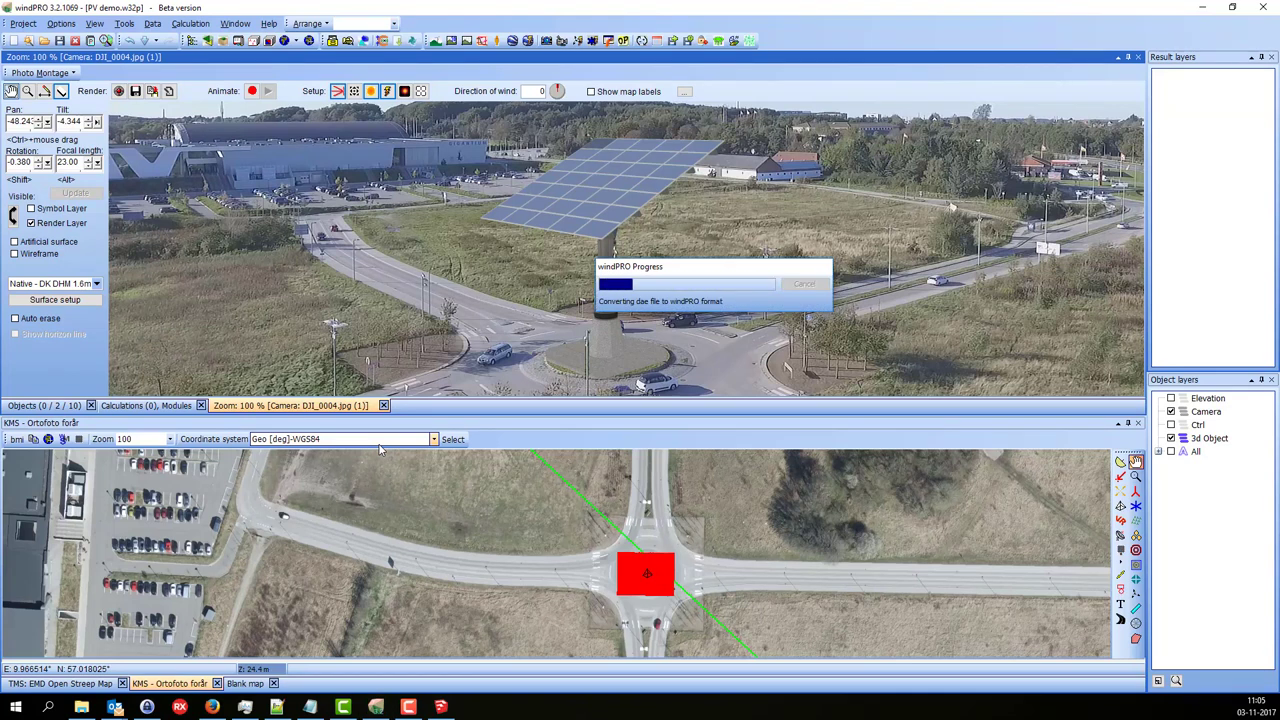
drag(553, 296, 533, 297)
scroll(533, 297, down, 1)
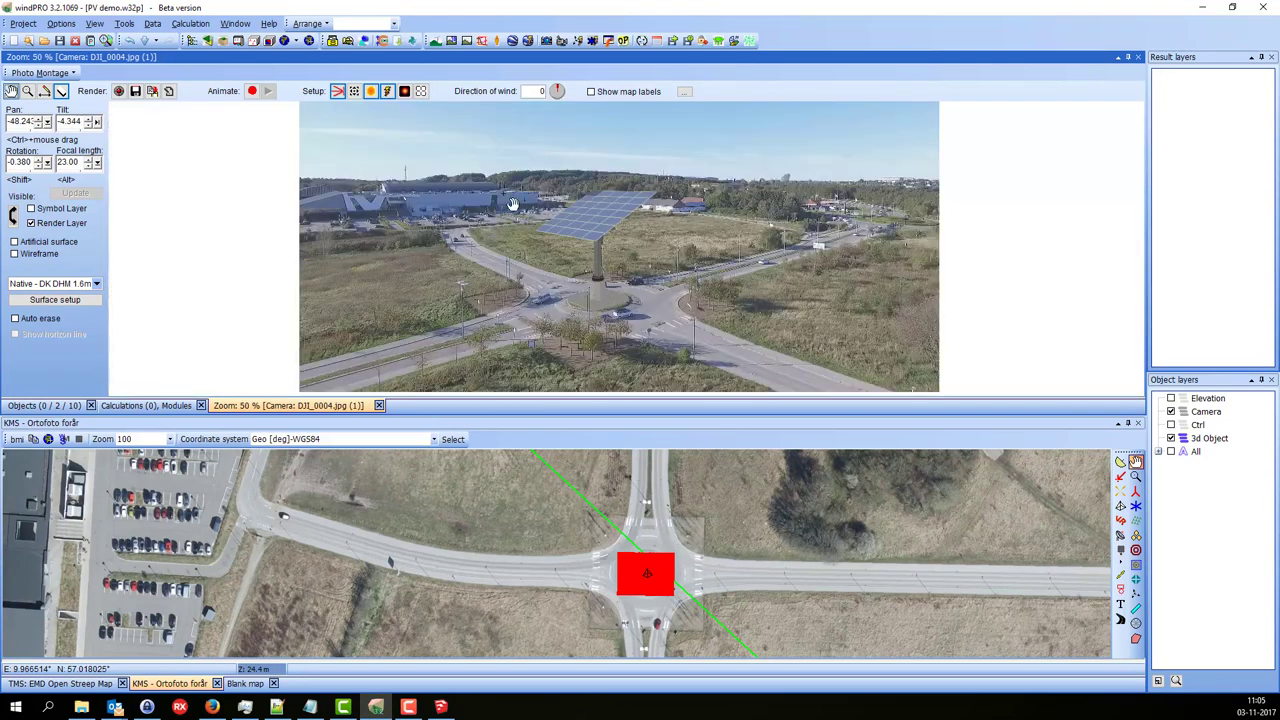
click(118, 91)
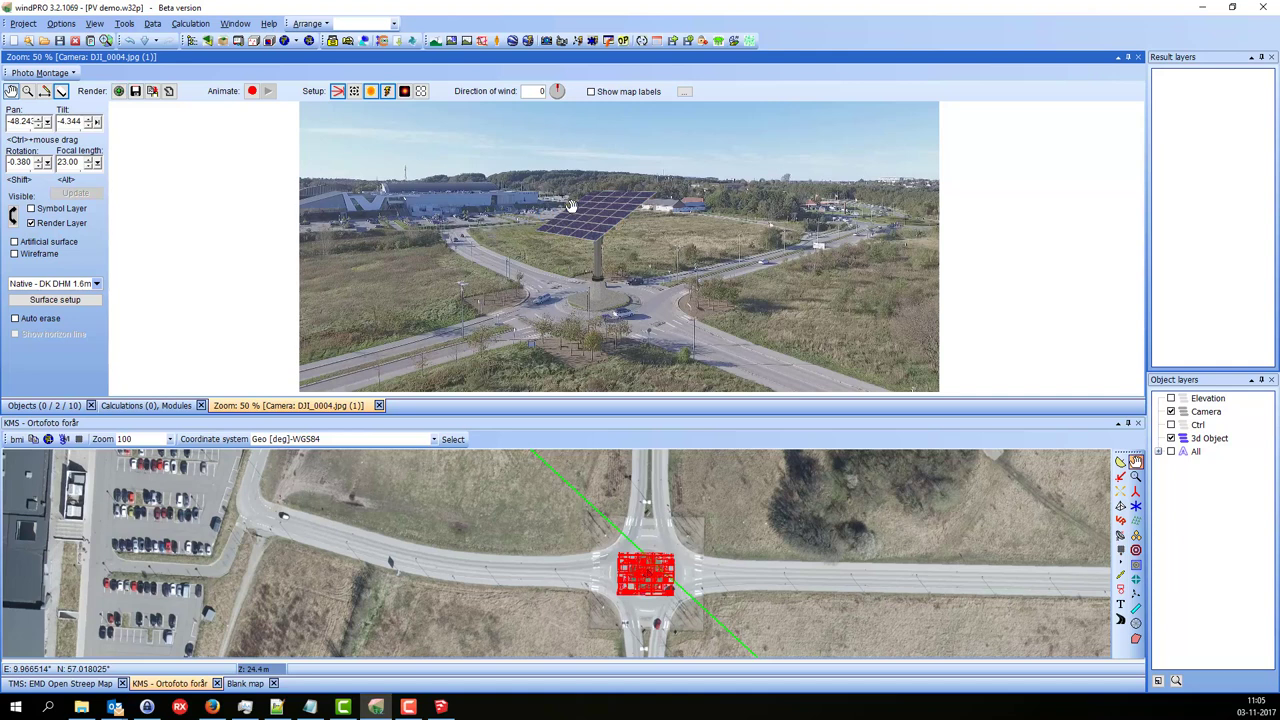
Examine the rendered solar panel and its base on the roundabout, both close up and within the whole photo.
scroll(570, 208, up, 1)
drag(662, 312, 553, 249)
scroll(564, 277, down, 1)
drag(592, 296, 588, 263)
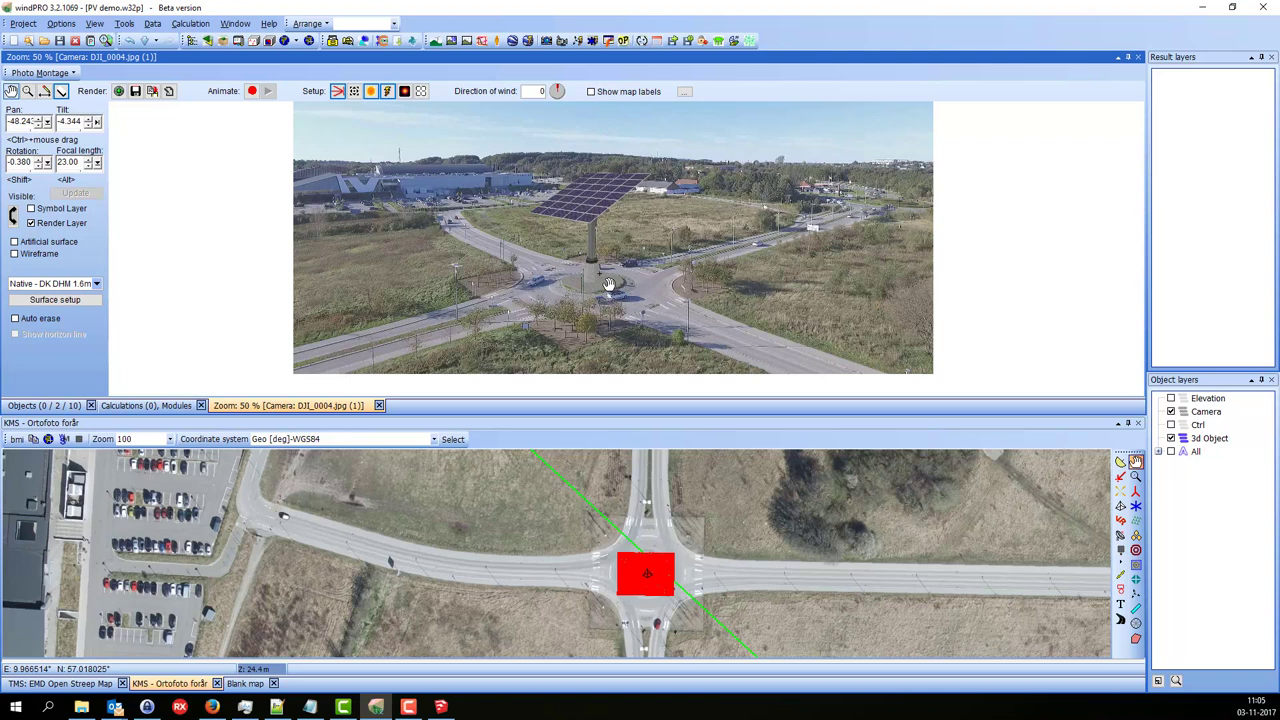
scroll(608, 284, up, 1)
drag(640, 218, 632, 288)
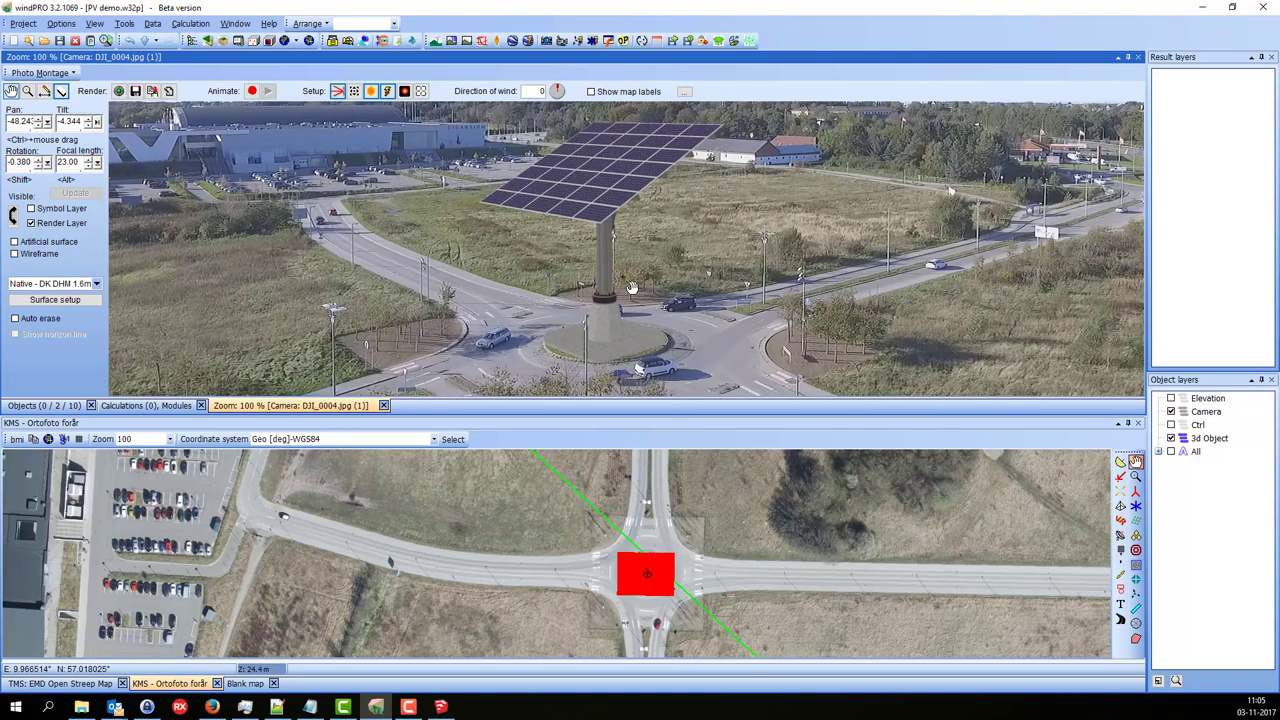